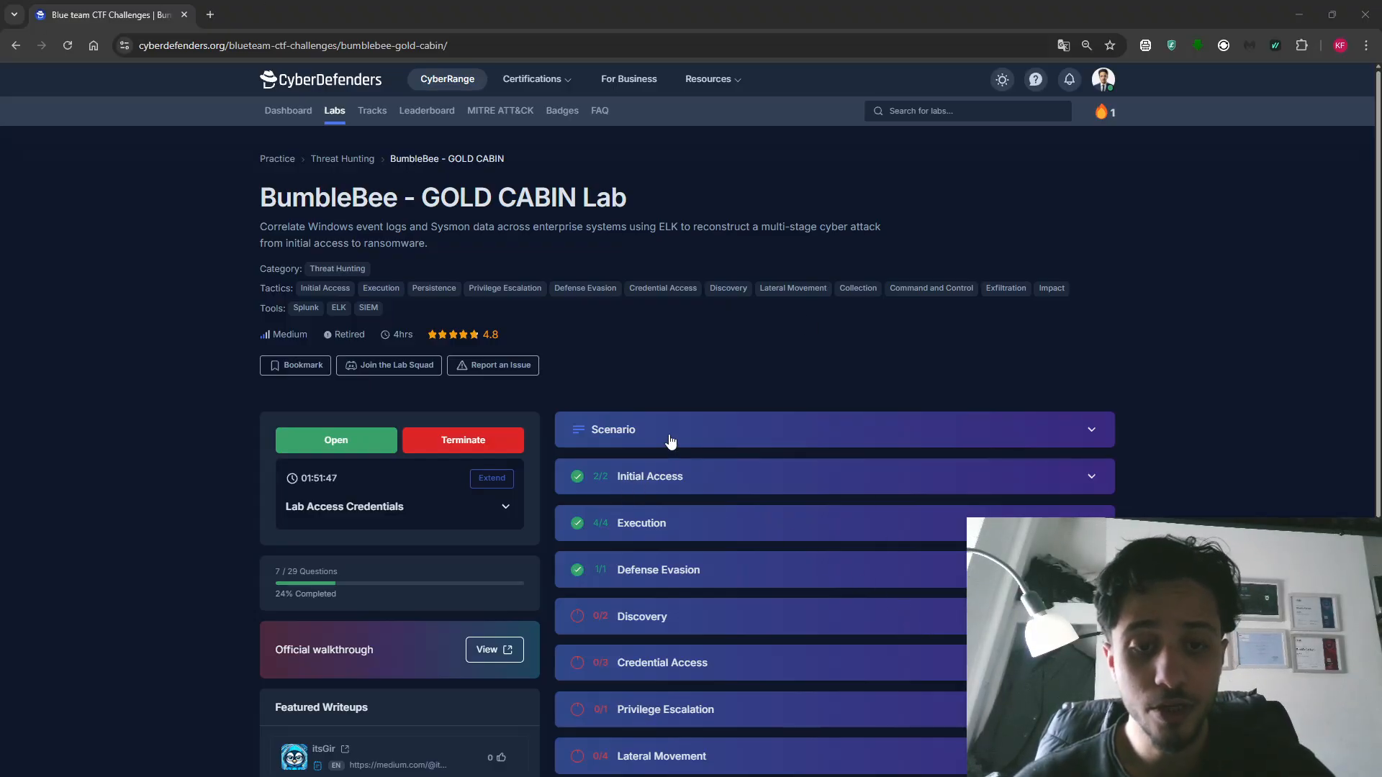
- Expand the lab's Scenario section and enlarge the network diagram to examine the hosts and their IP addresses
scroll(670, 440, down, 2)
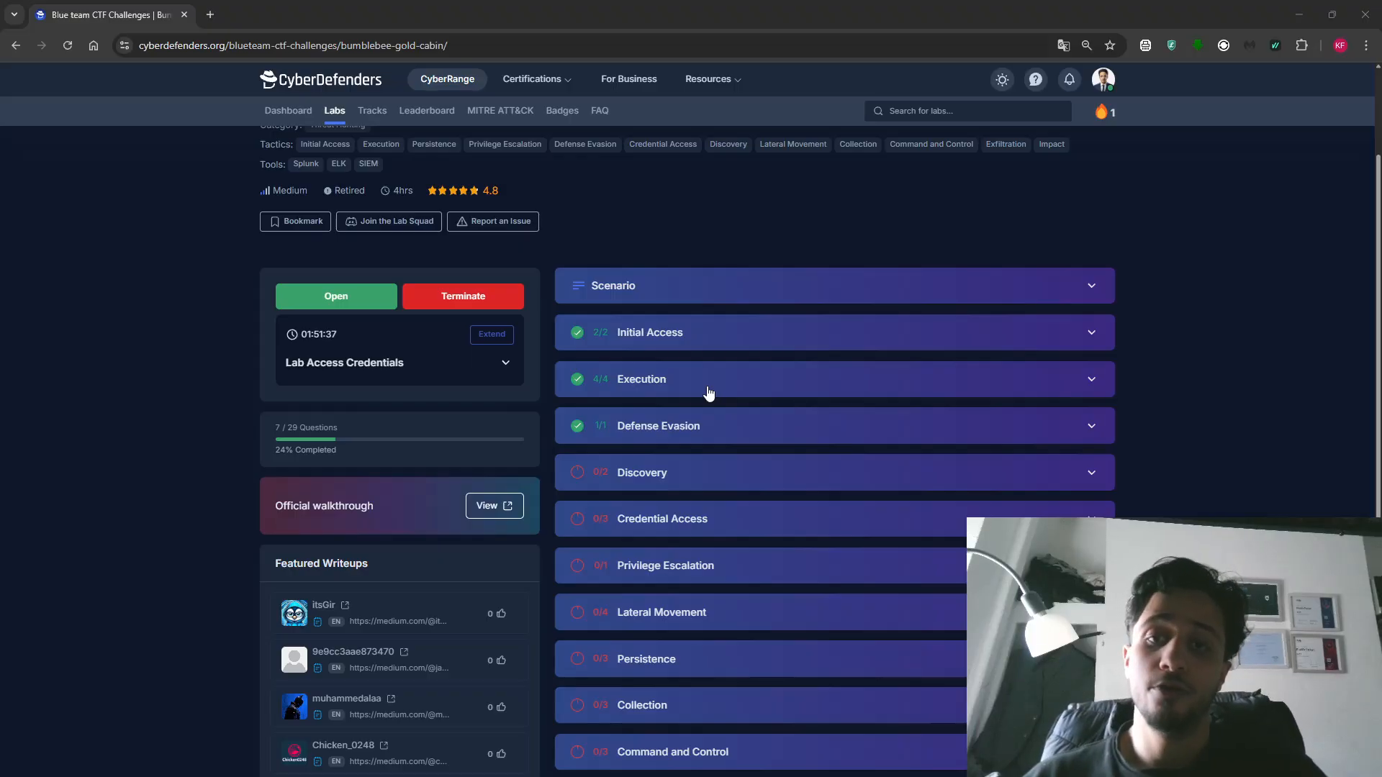
click(745, 287)
scroll(836, 469, down, 3)
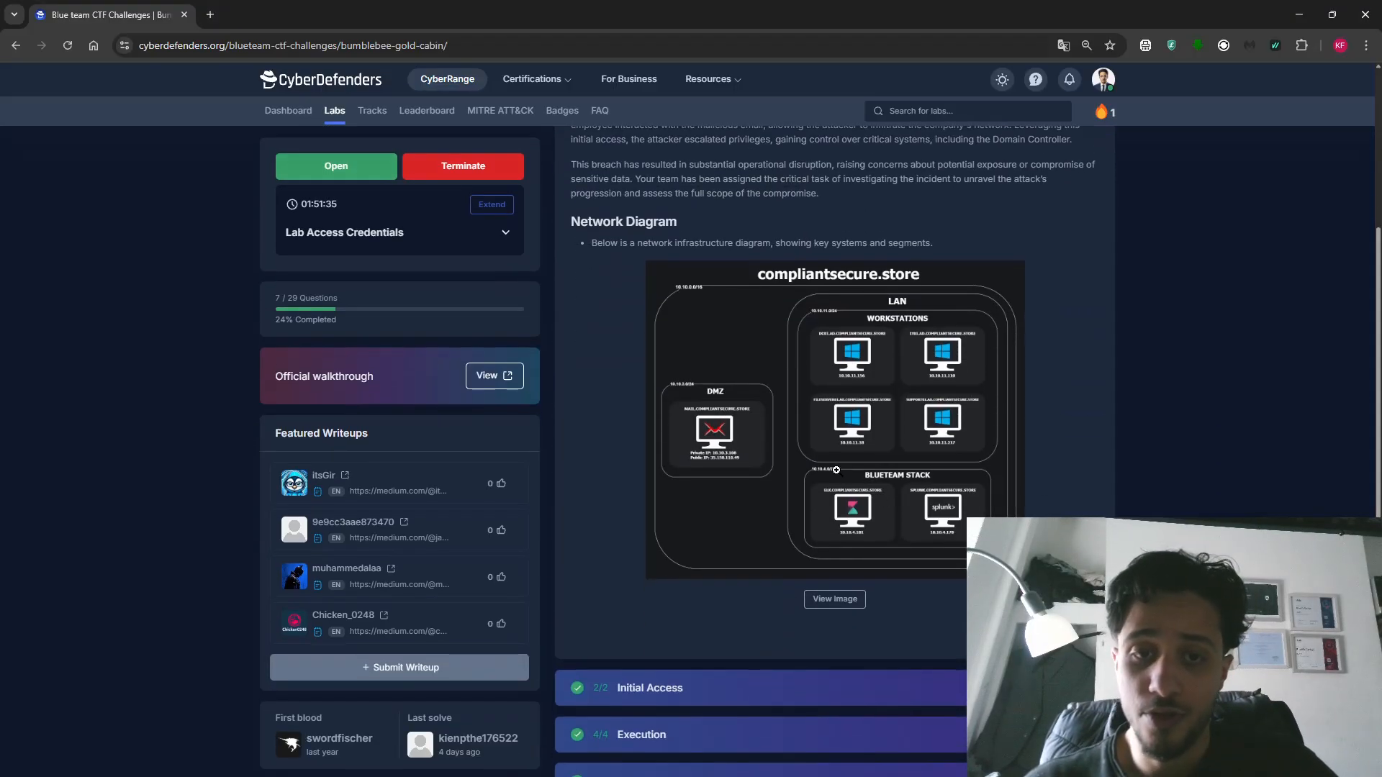
click(836, 470)
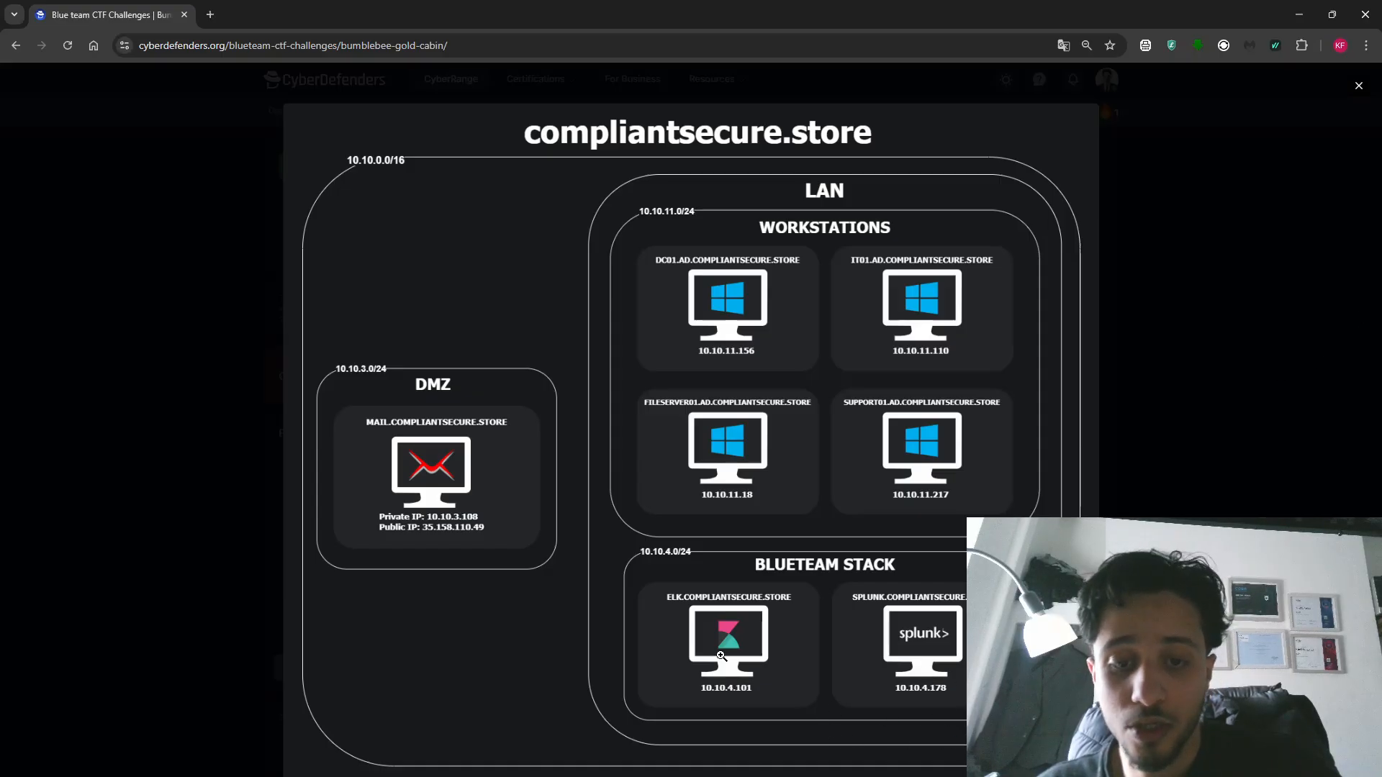
click(1357, 87)
- Read the breach scenario text, highlighting the passages on the phishing email and the employee interacting with it
scroll(710, 488, down, 2)
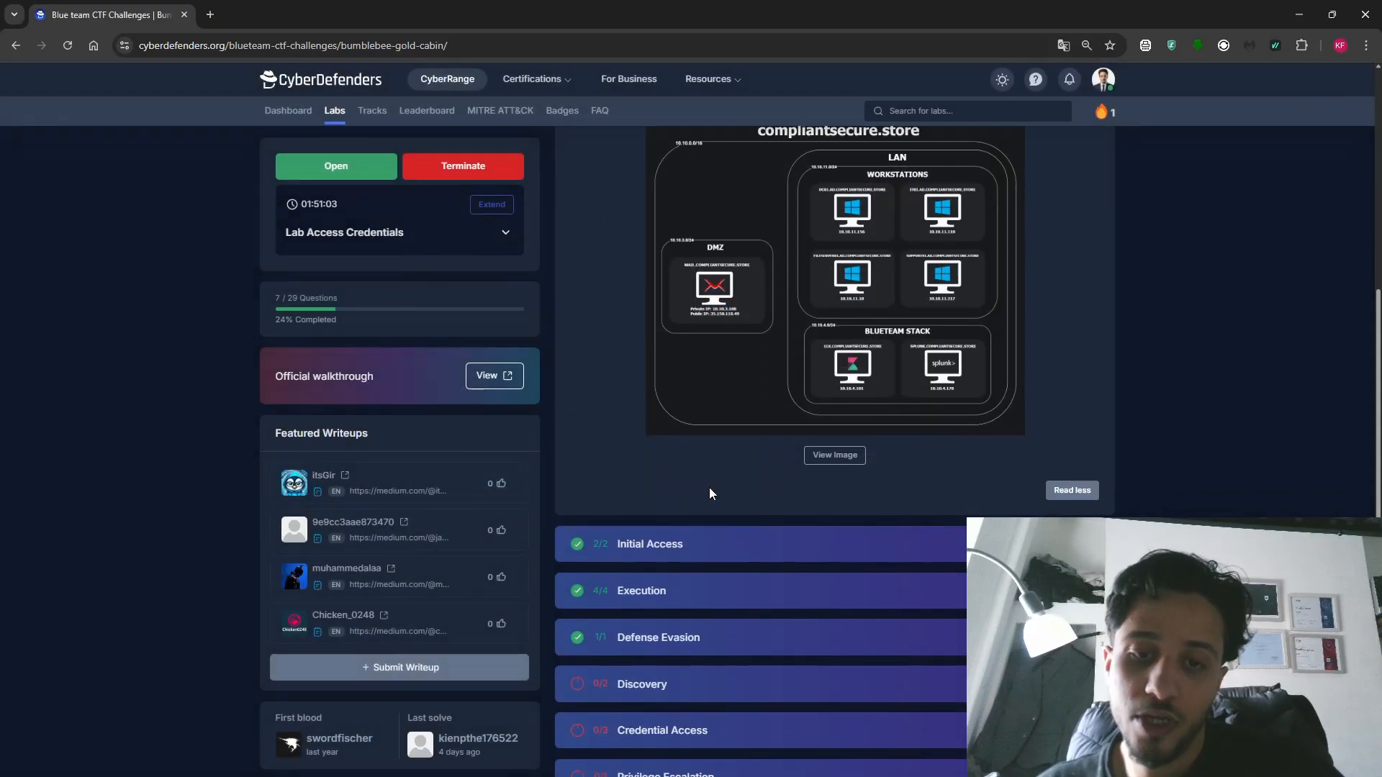
scroll(710, 543, down, 2)
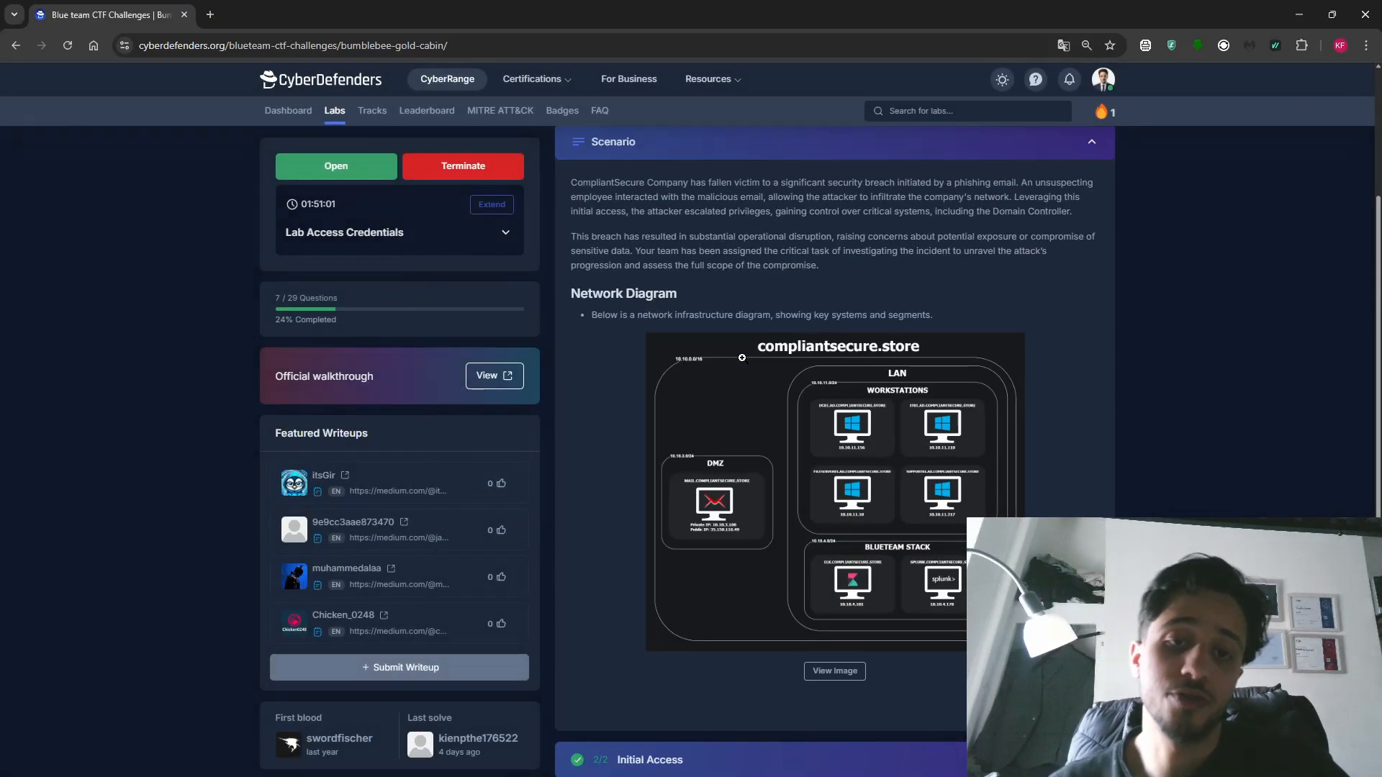
scroll(720, 432, up, 6)
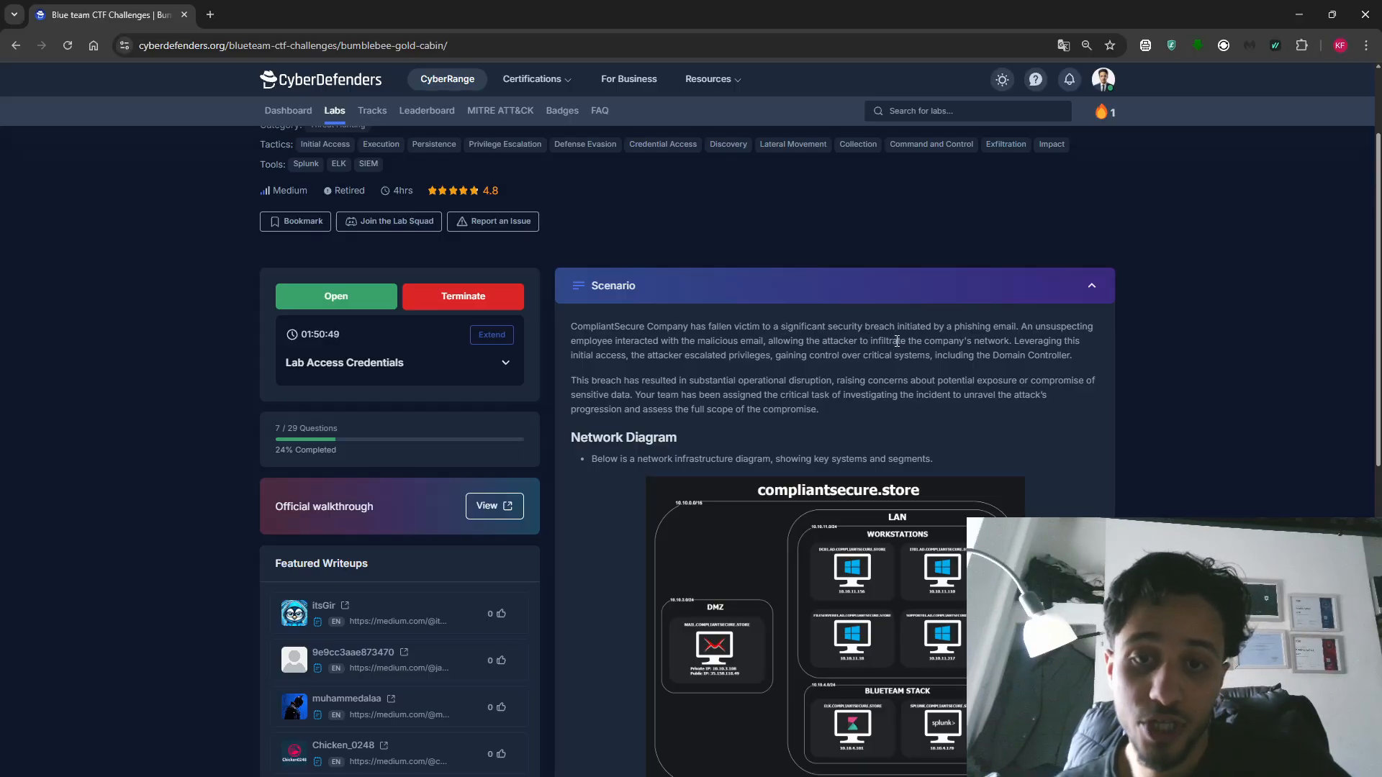
drag(899, 326, 986, 325)
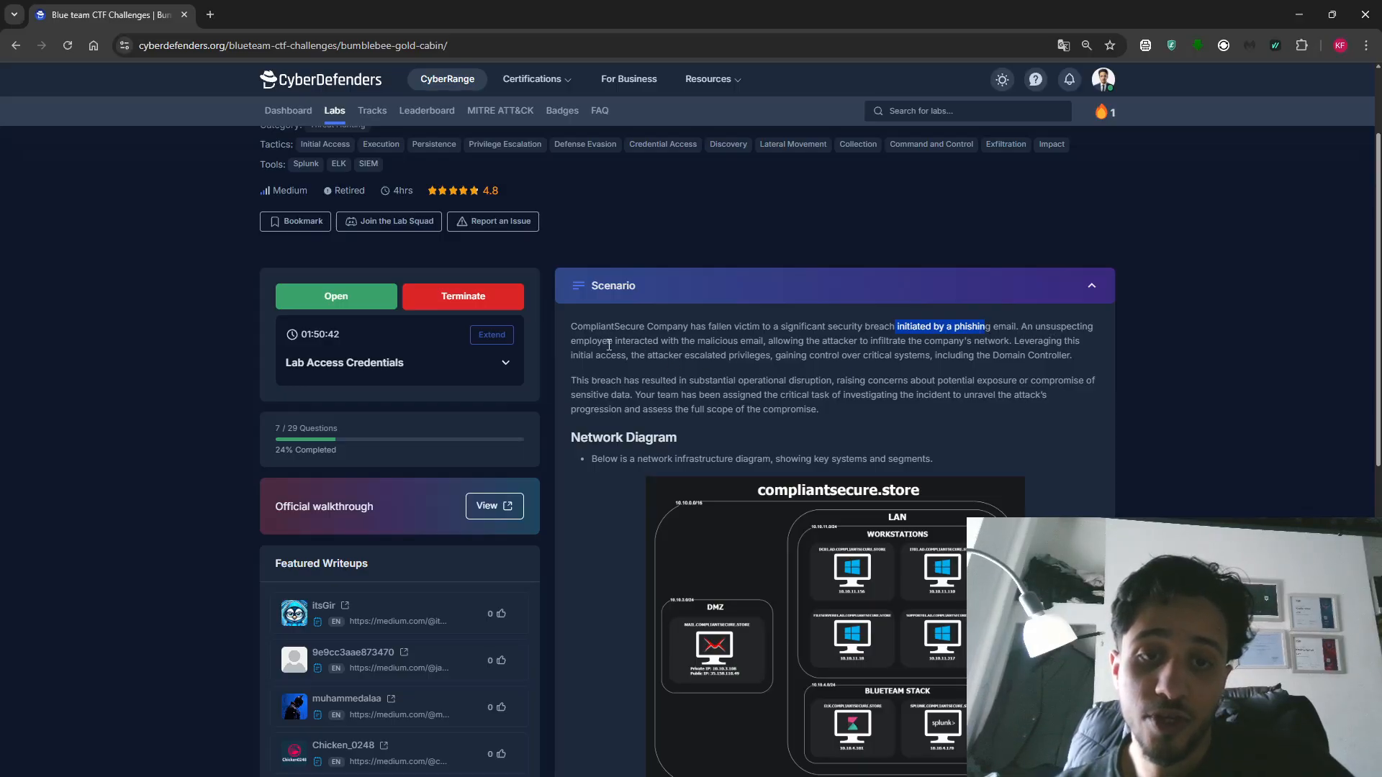
drag(609, 341, 763, 341)
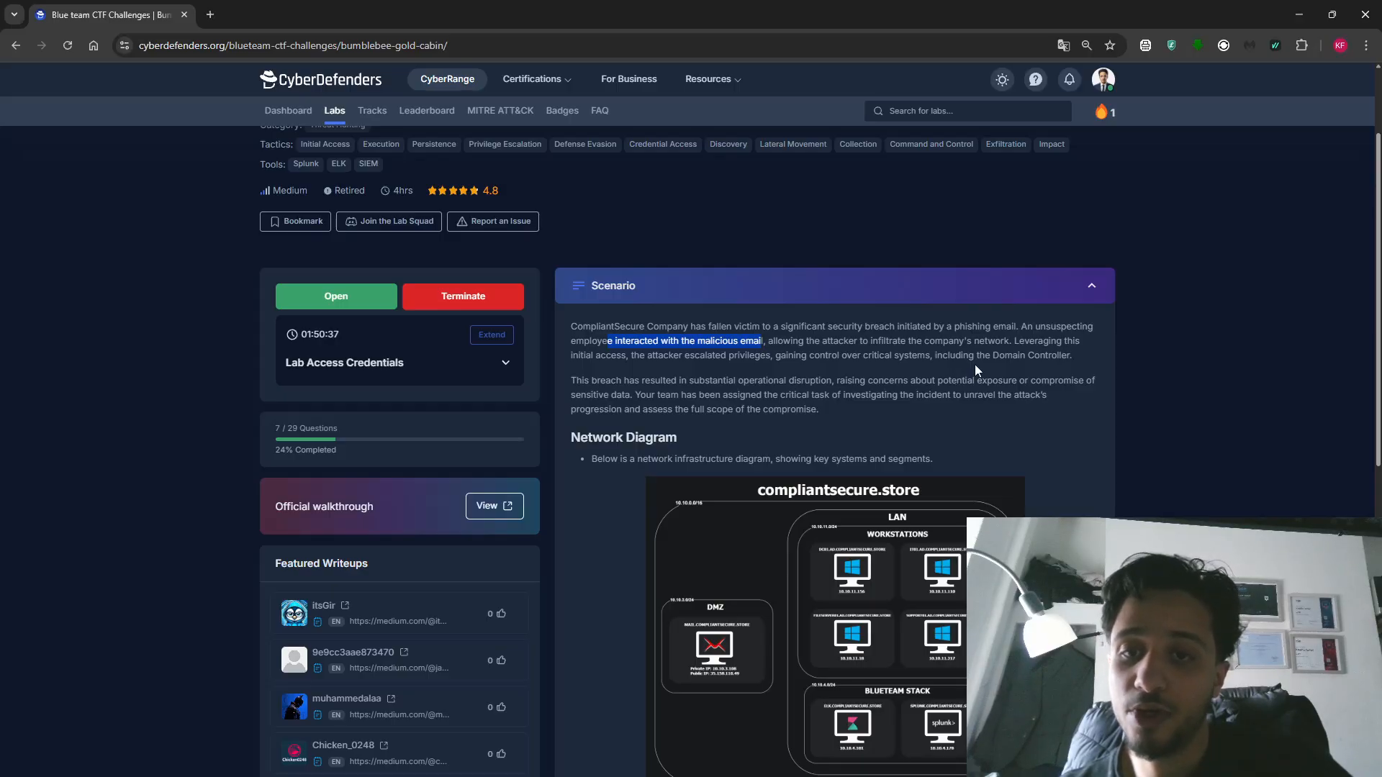
- Expand the Initial Access questions and hide the hints for Q1 and Q2
scroll(744, 409, down, 6)
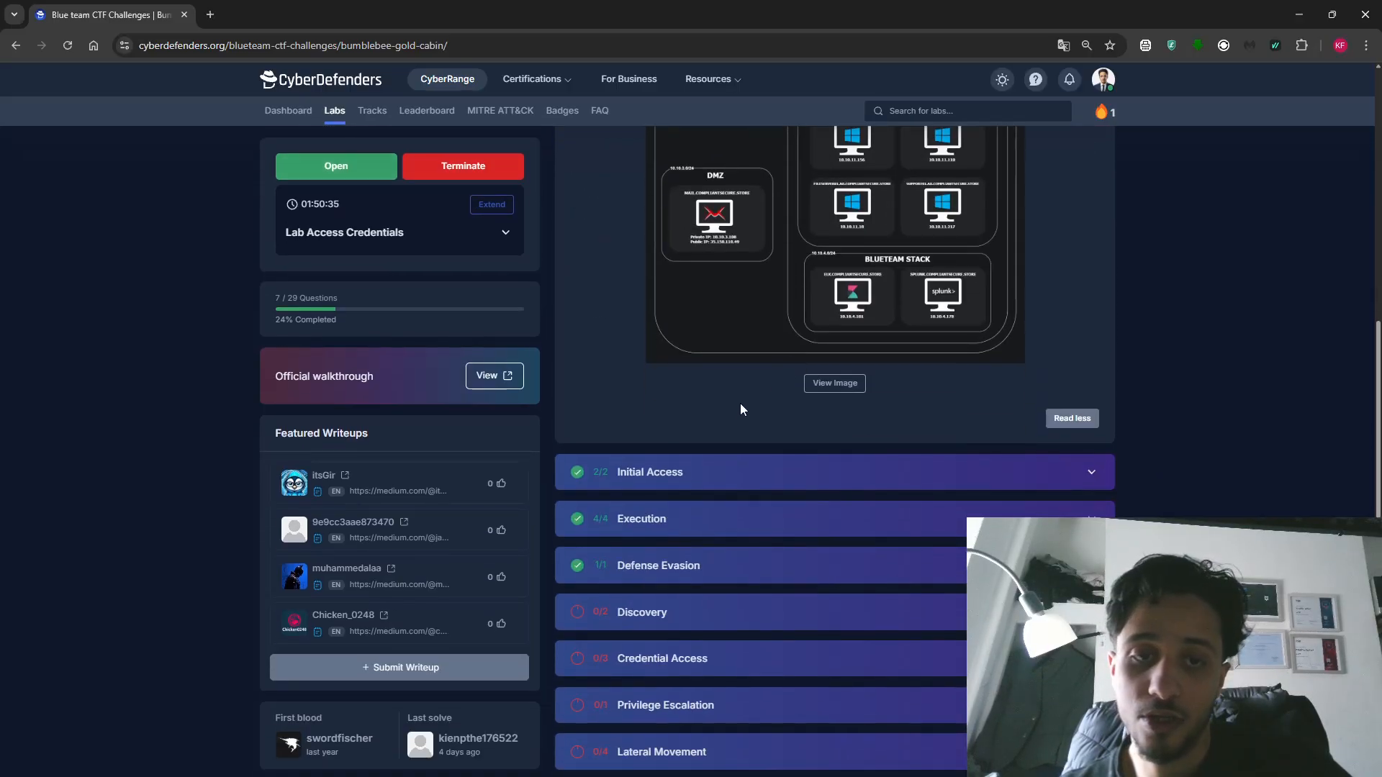
click(714, 478)
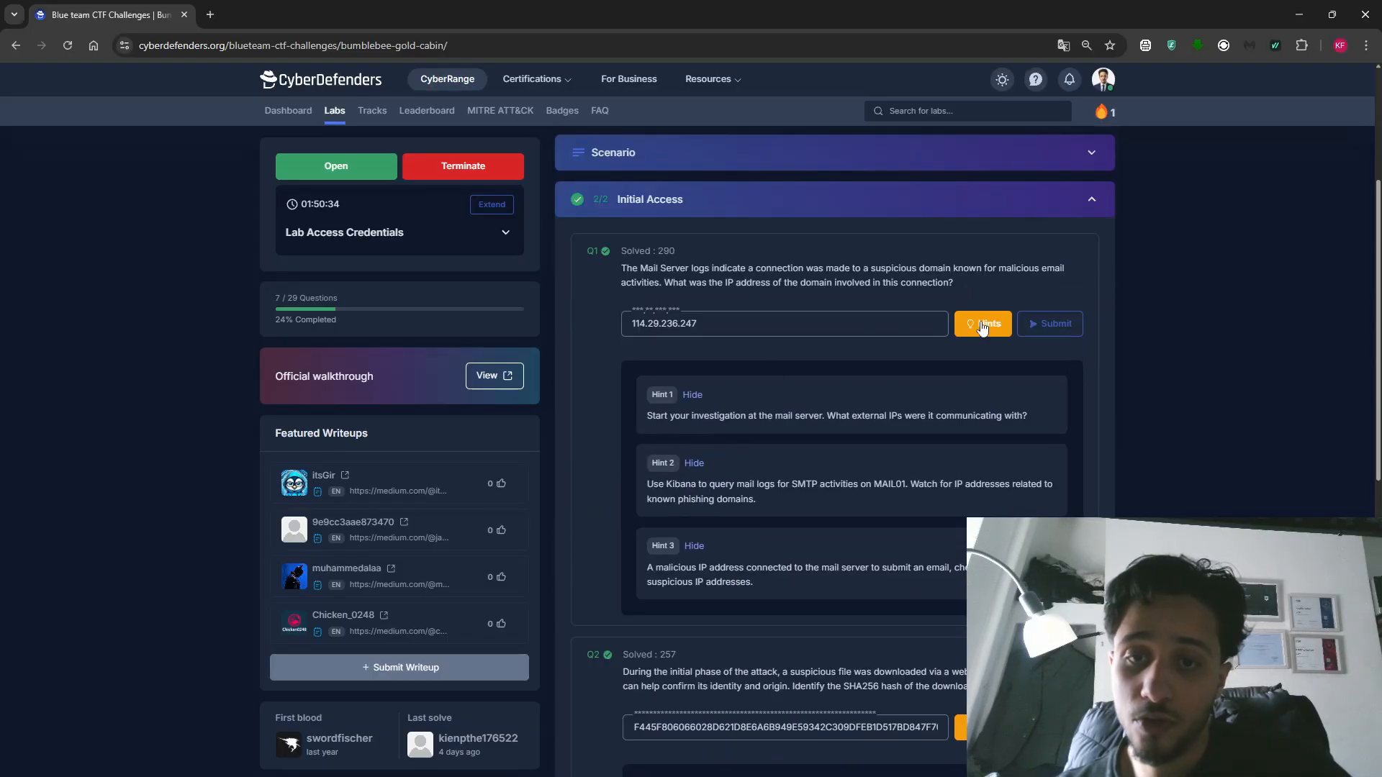
click(1005, 321)
click(982, 451)
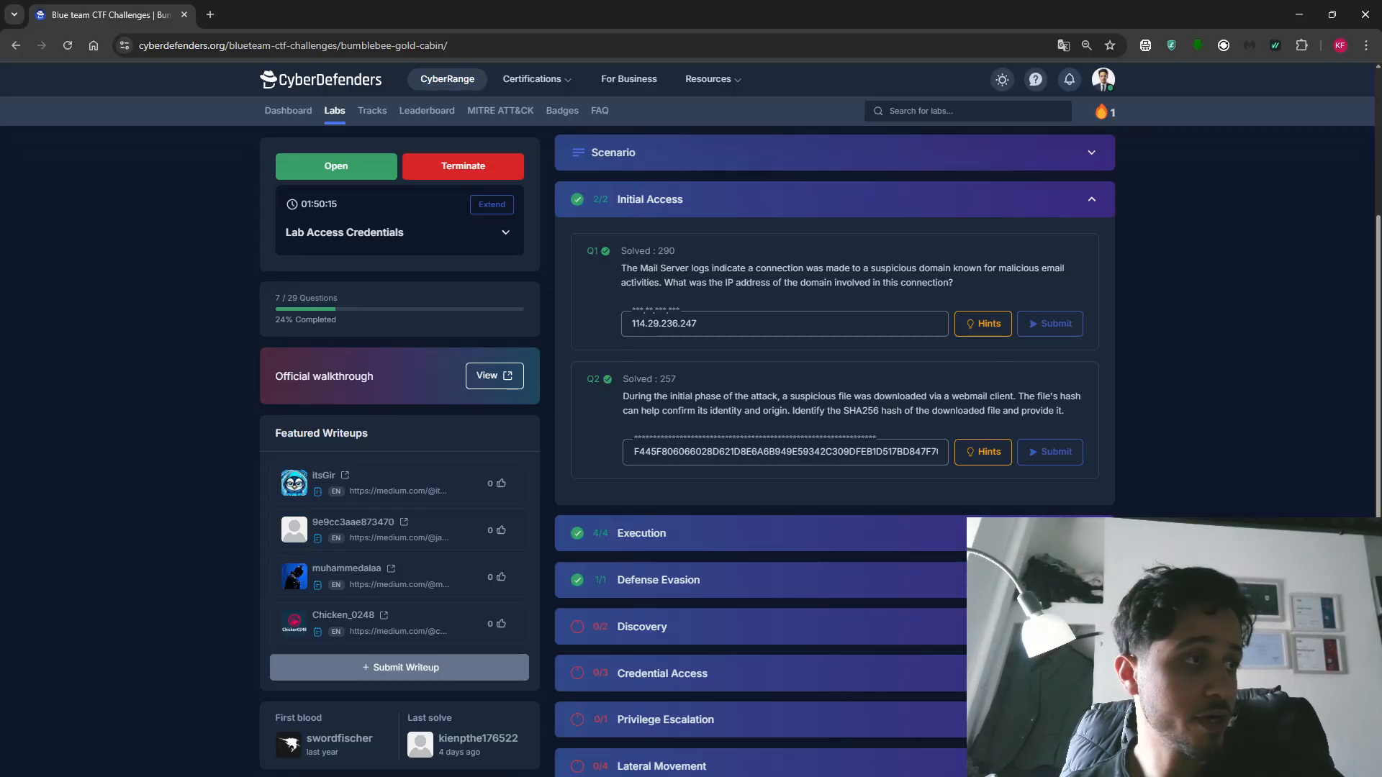
- Switch to Splunk, open the Search & Reporting app and enter the query index=main host="ip-10-10-3-108"
key(alt+Tab)
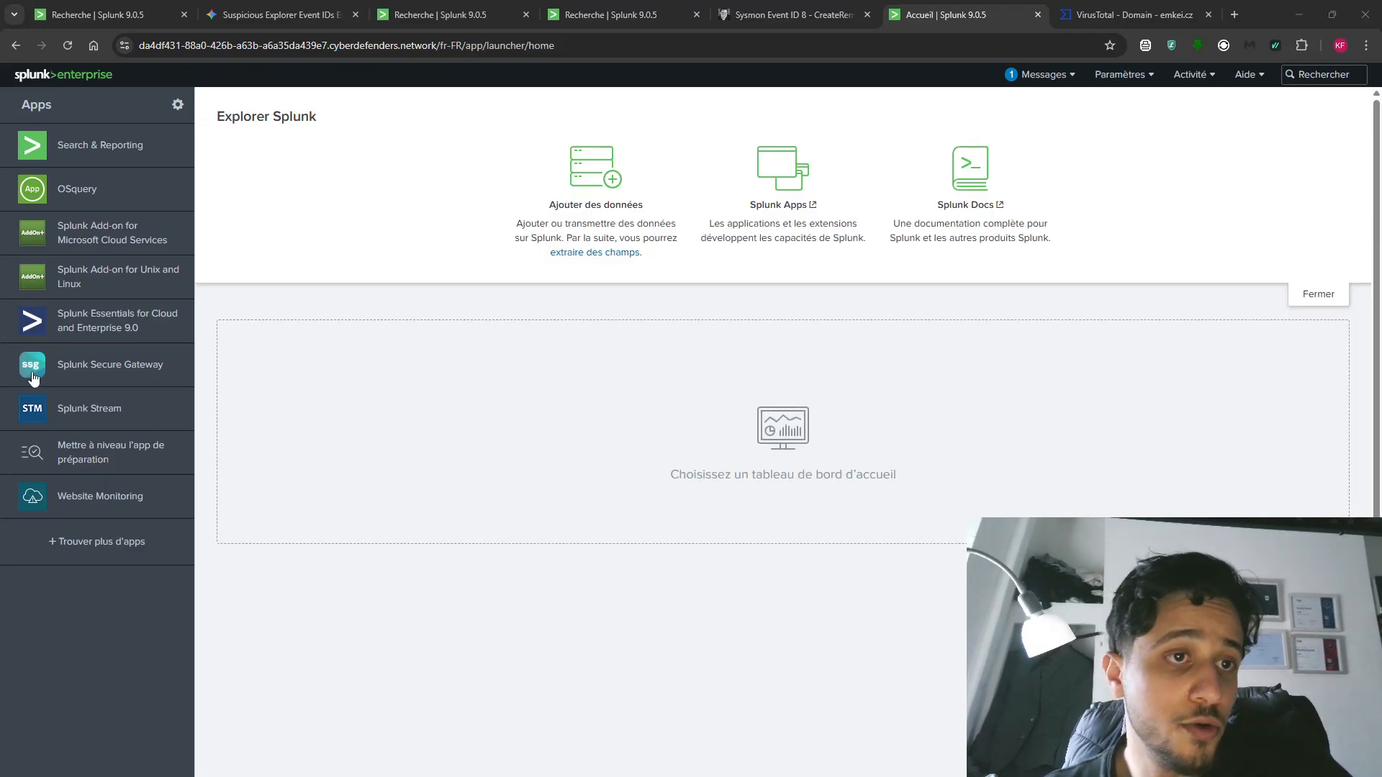
click(144, 151)
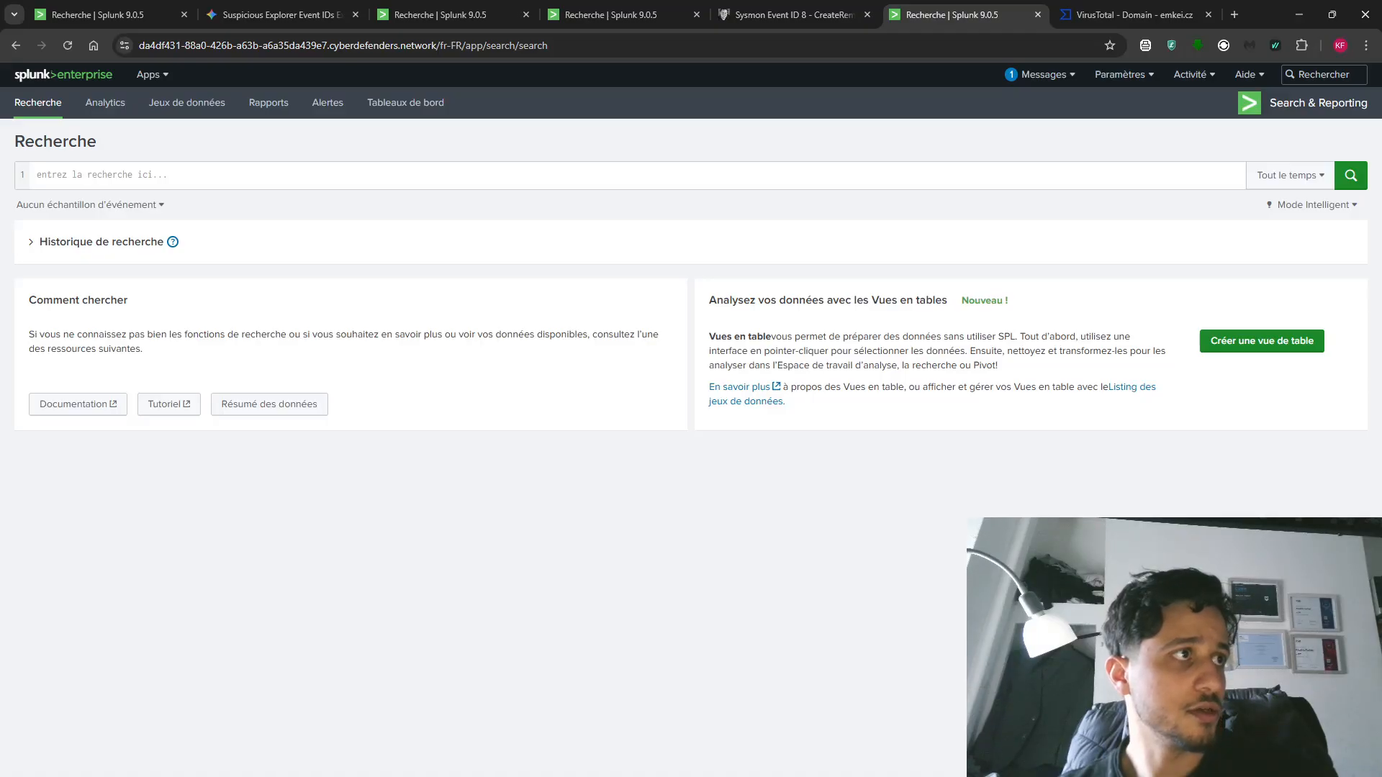
click(227, 183)
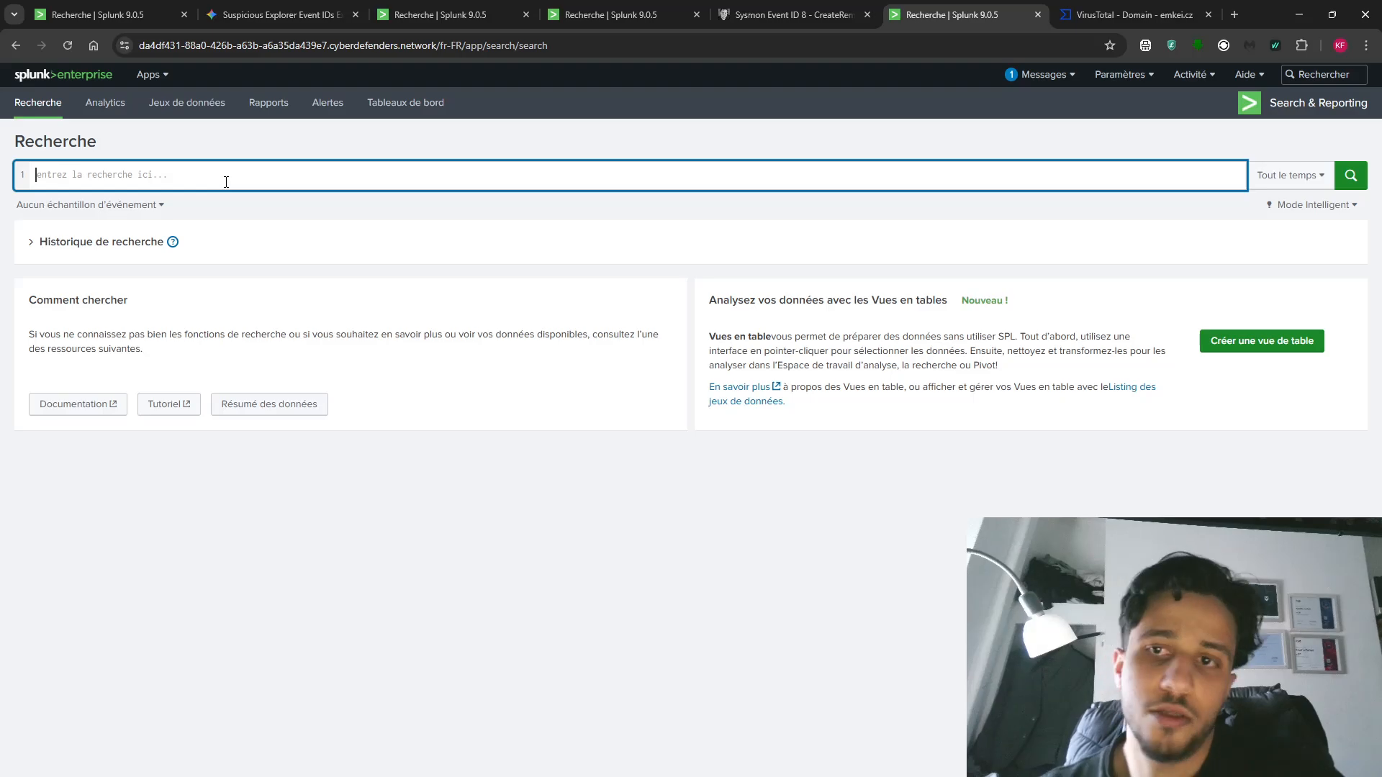
text(index)
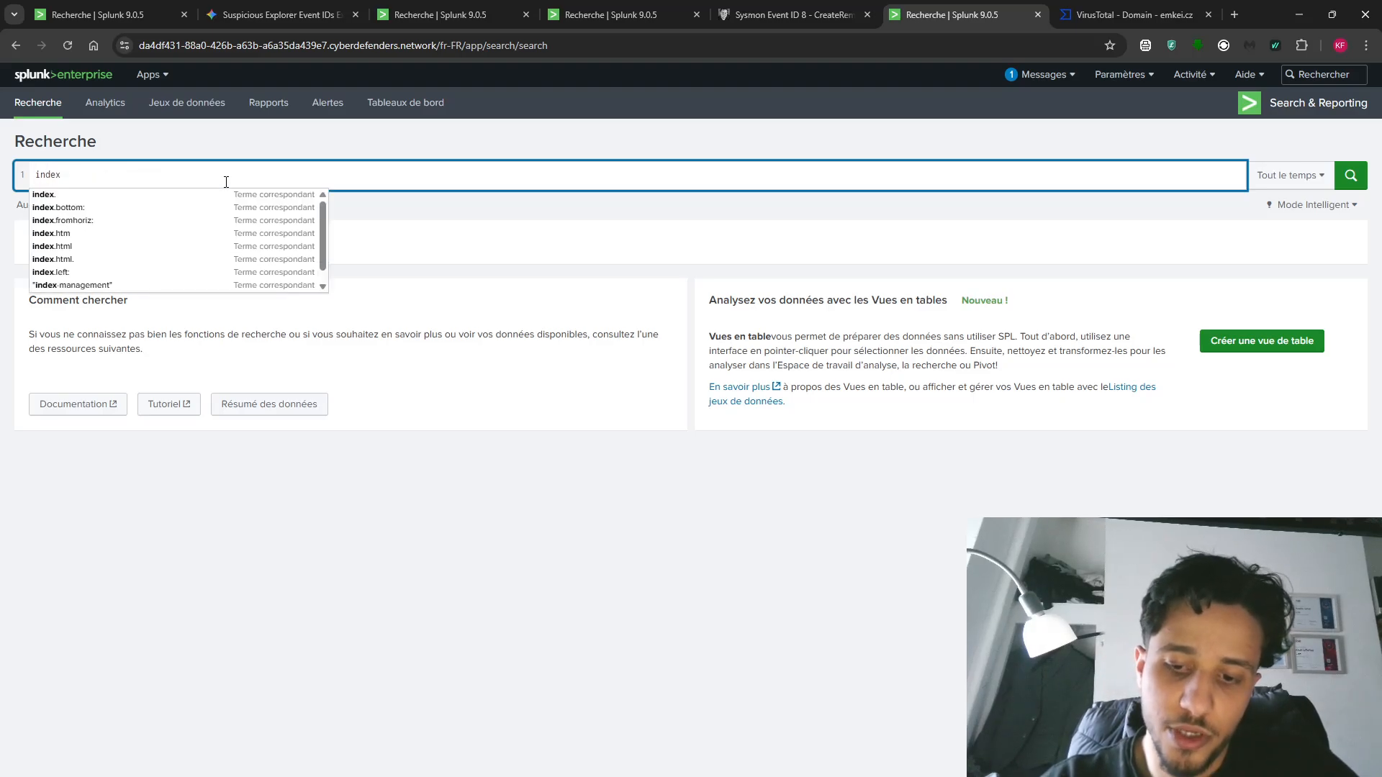
text(=main )
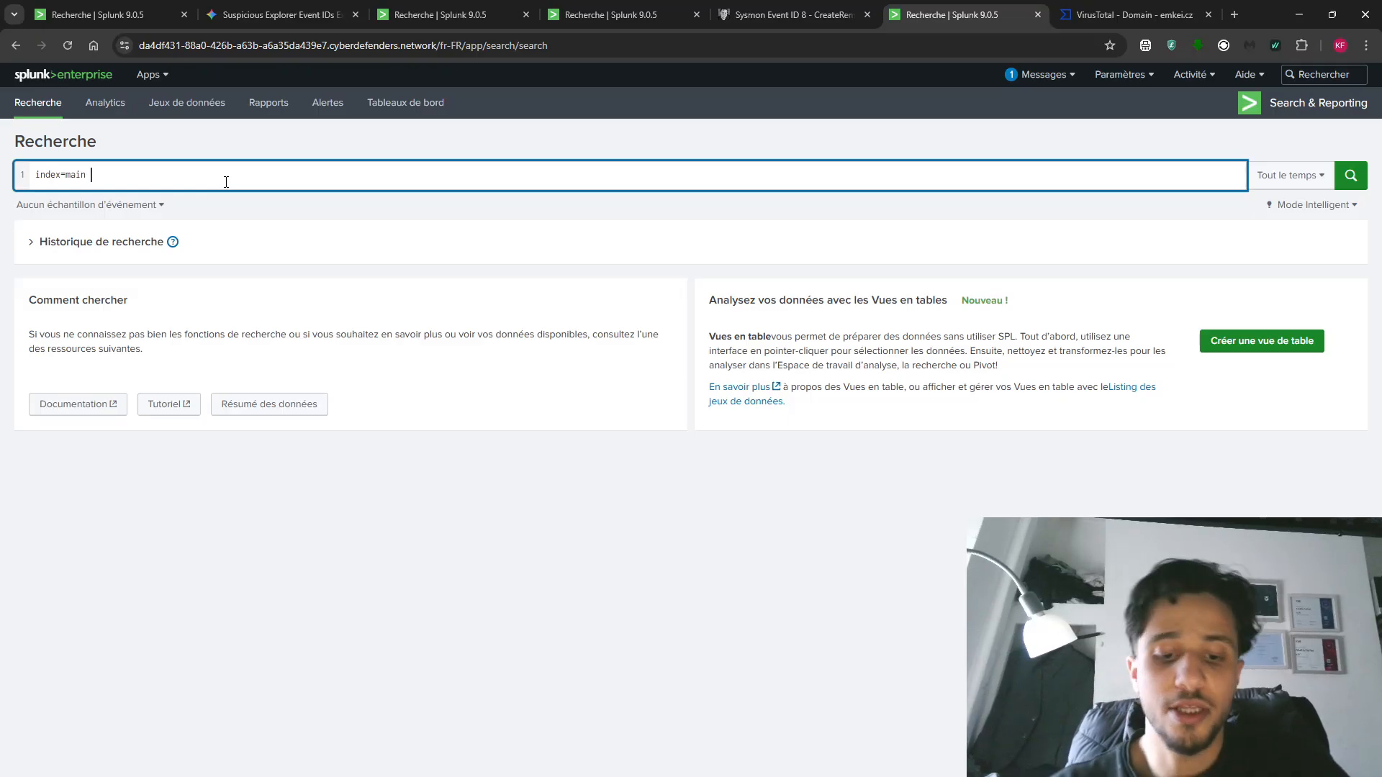
text(host)
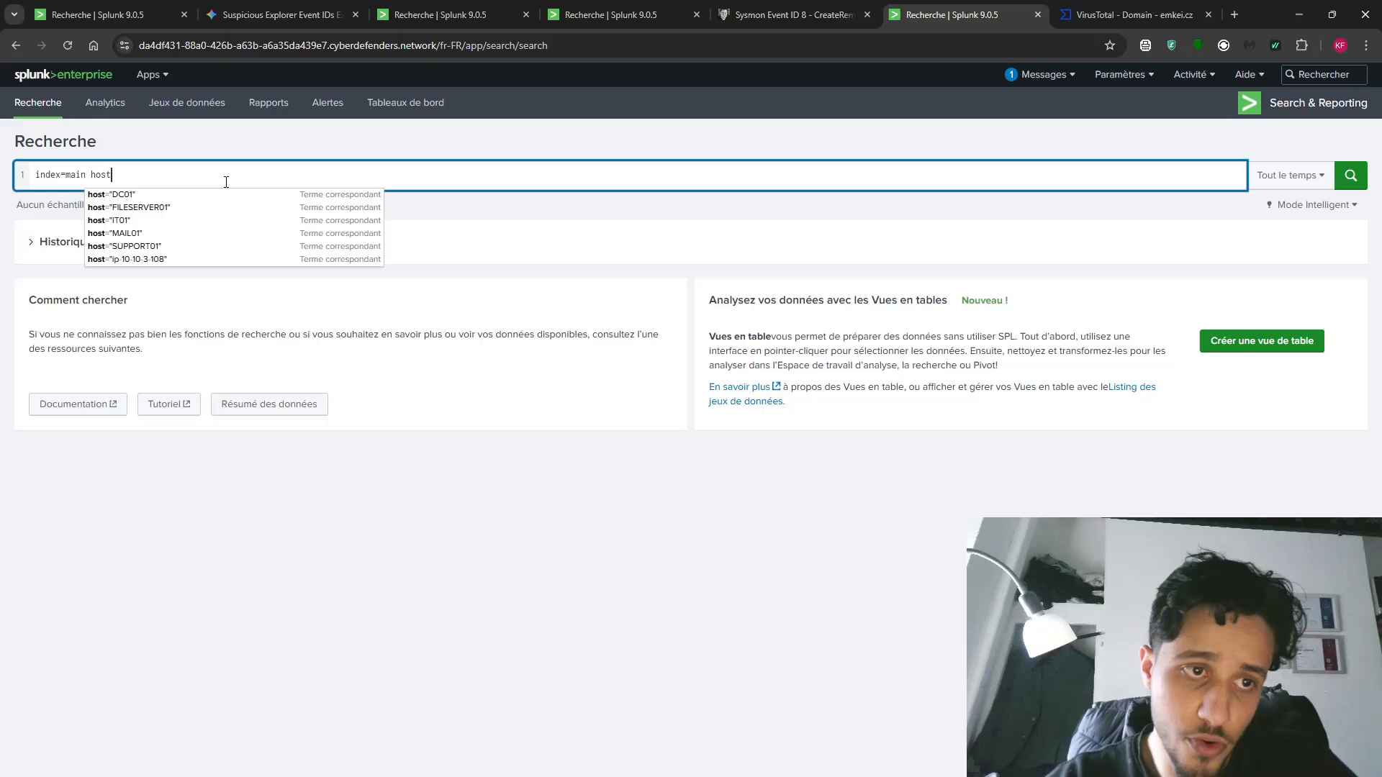
click(100, 259)
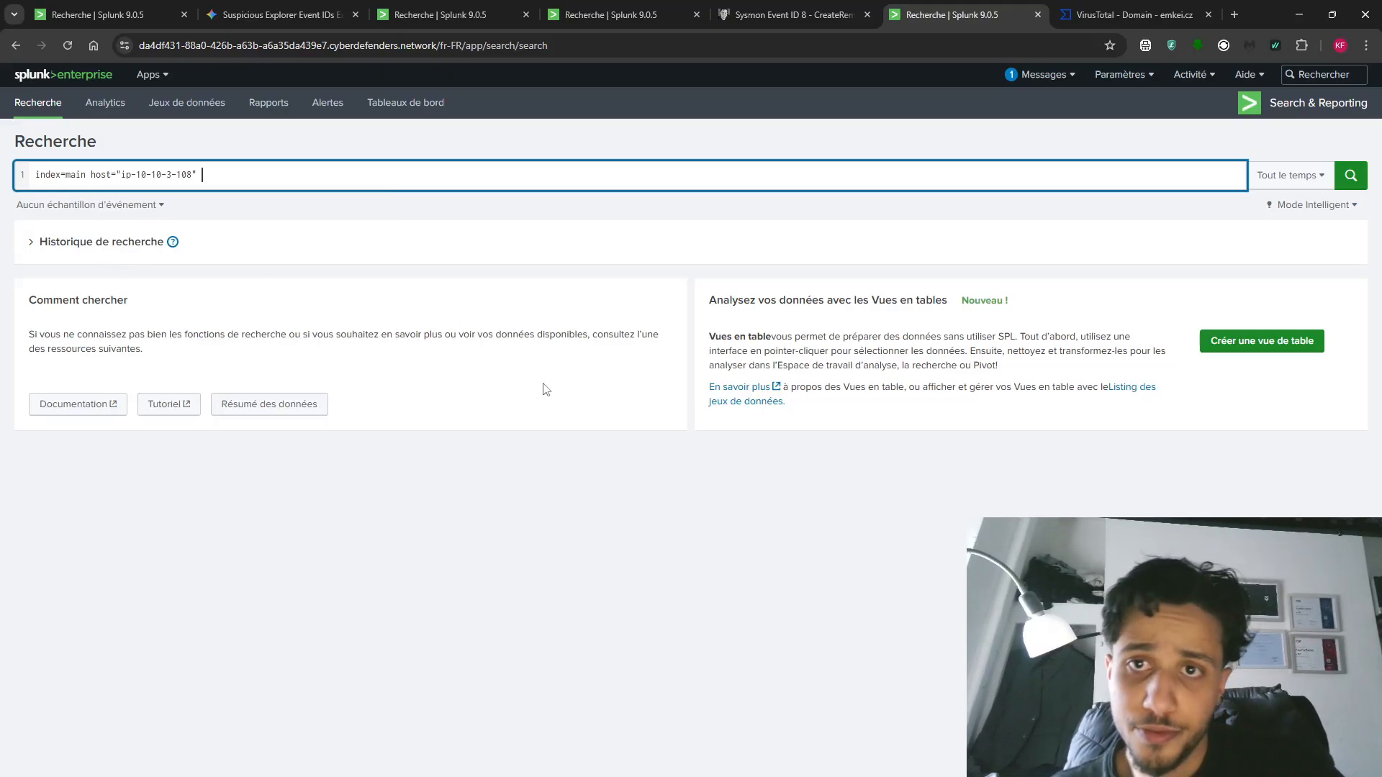
- Check the mail server's private IP address in the CyberDefenders scenario's network diagram, and return to the Splunk search
click(1130, 14)
click(997, 14)
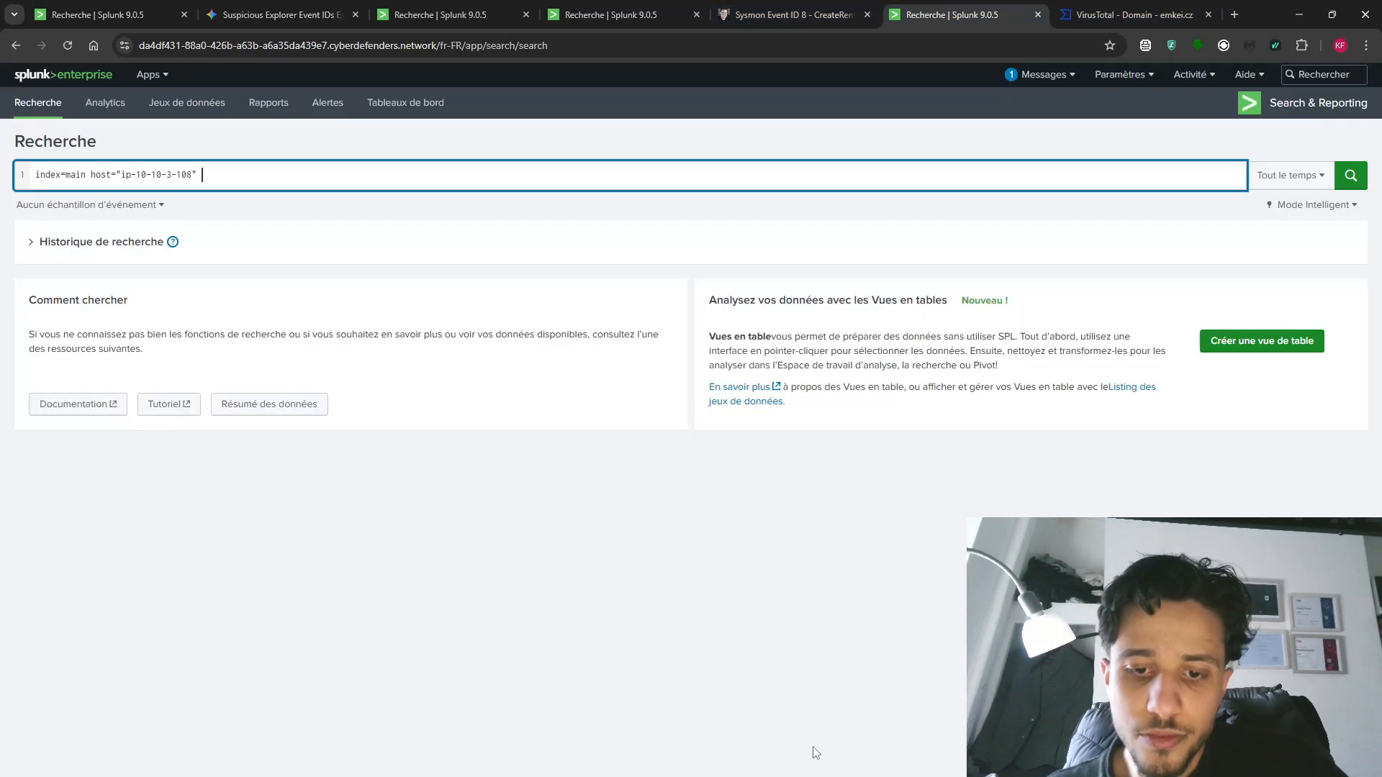
mouse_move(630, 776)
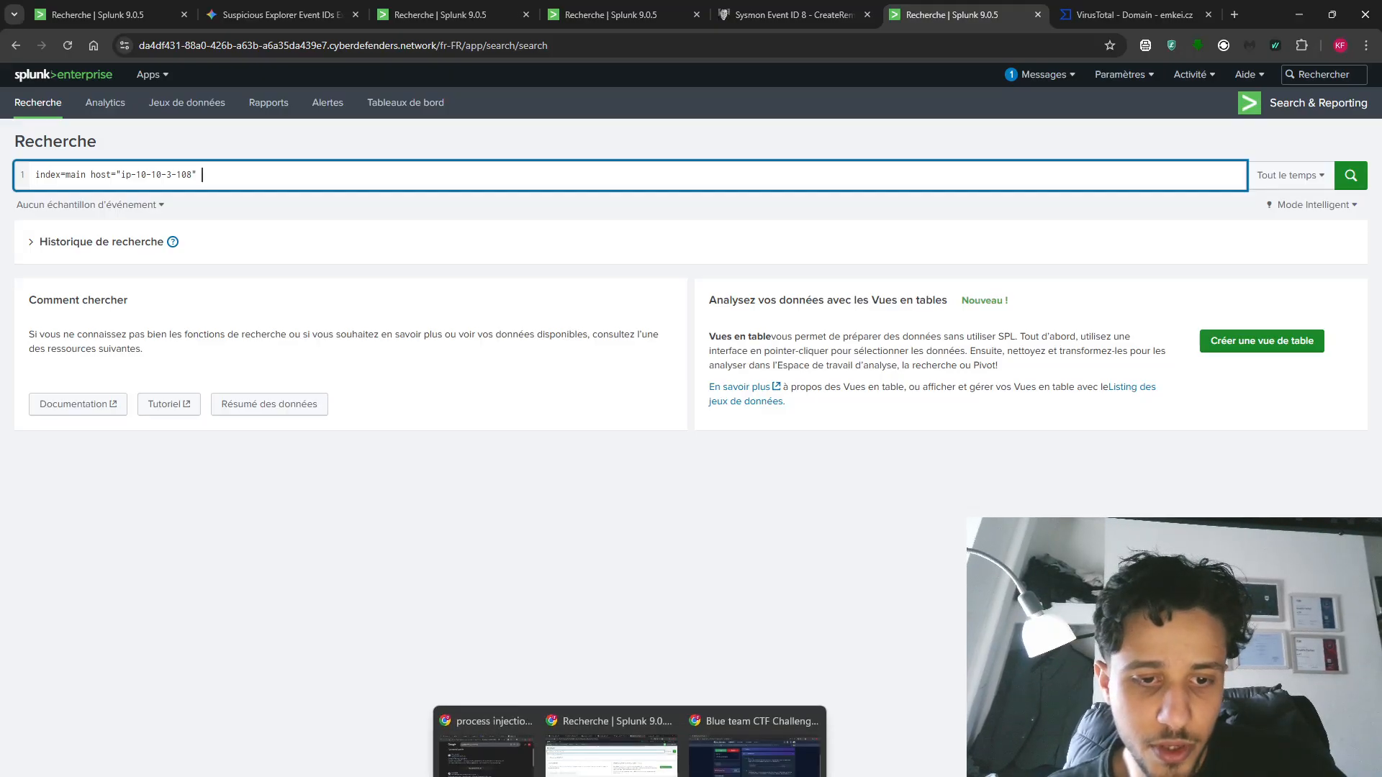
click(763, 741)
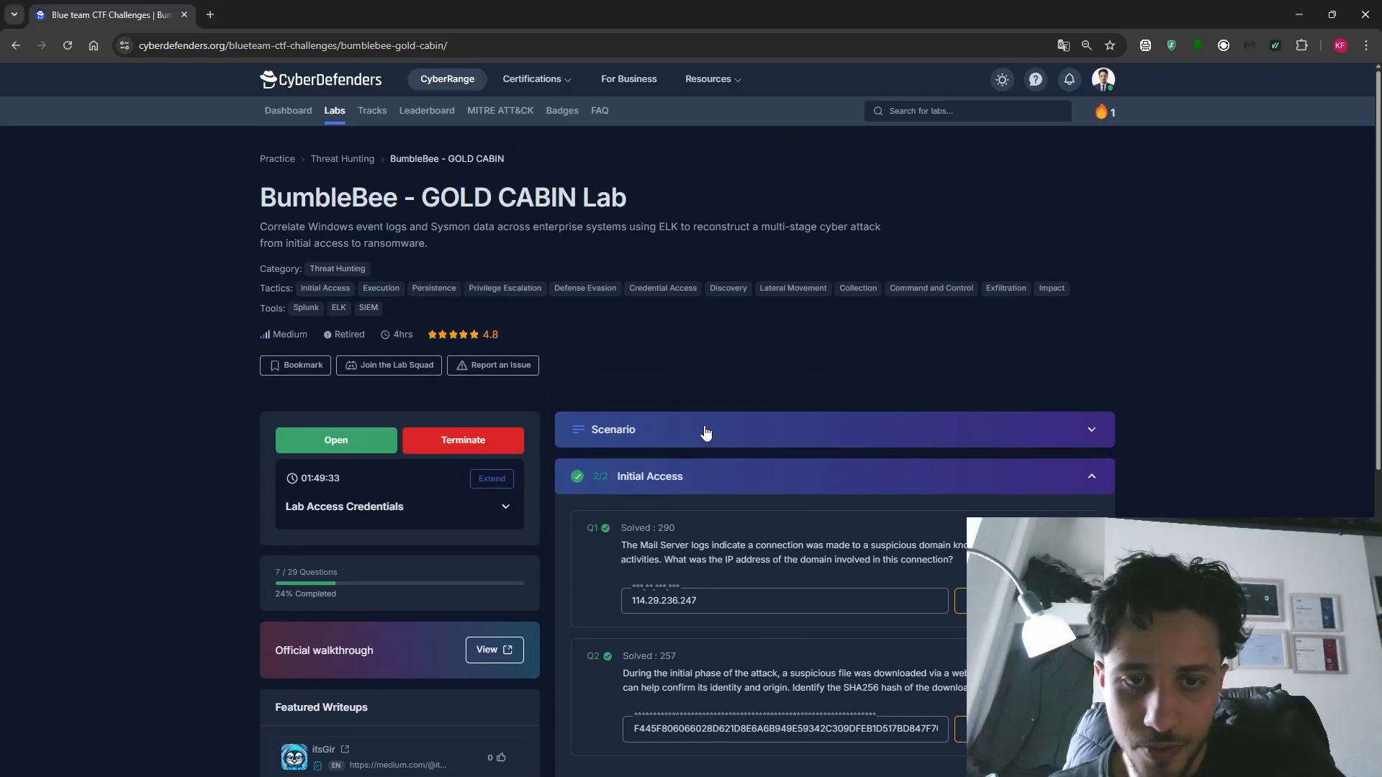
click(705, 430)
click(783, 707)
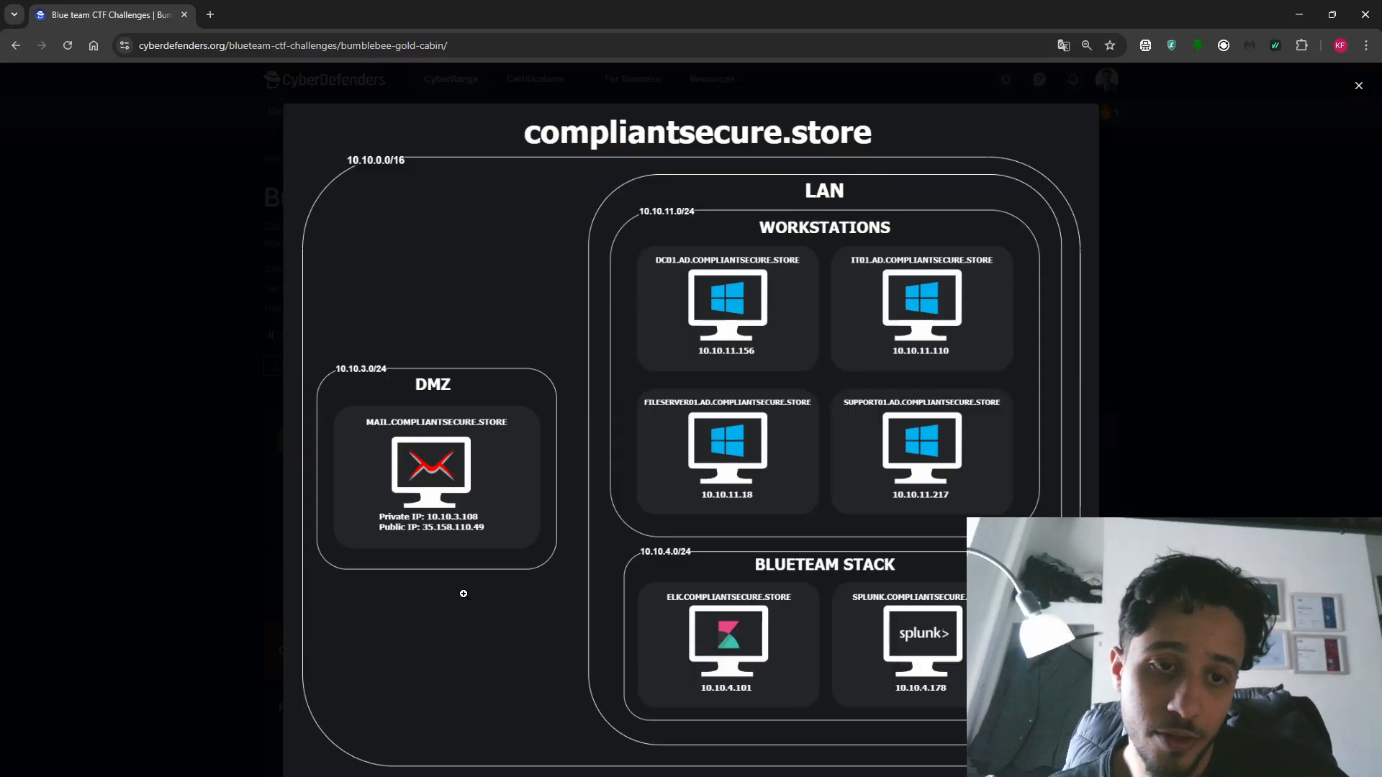
click(264, 481)
key(alt+Tab)
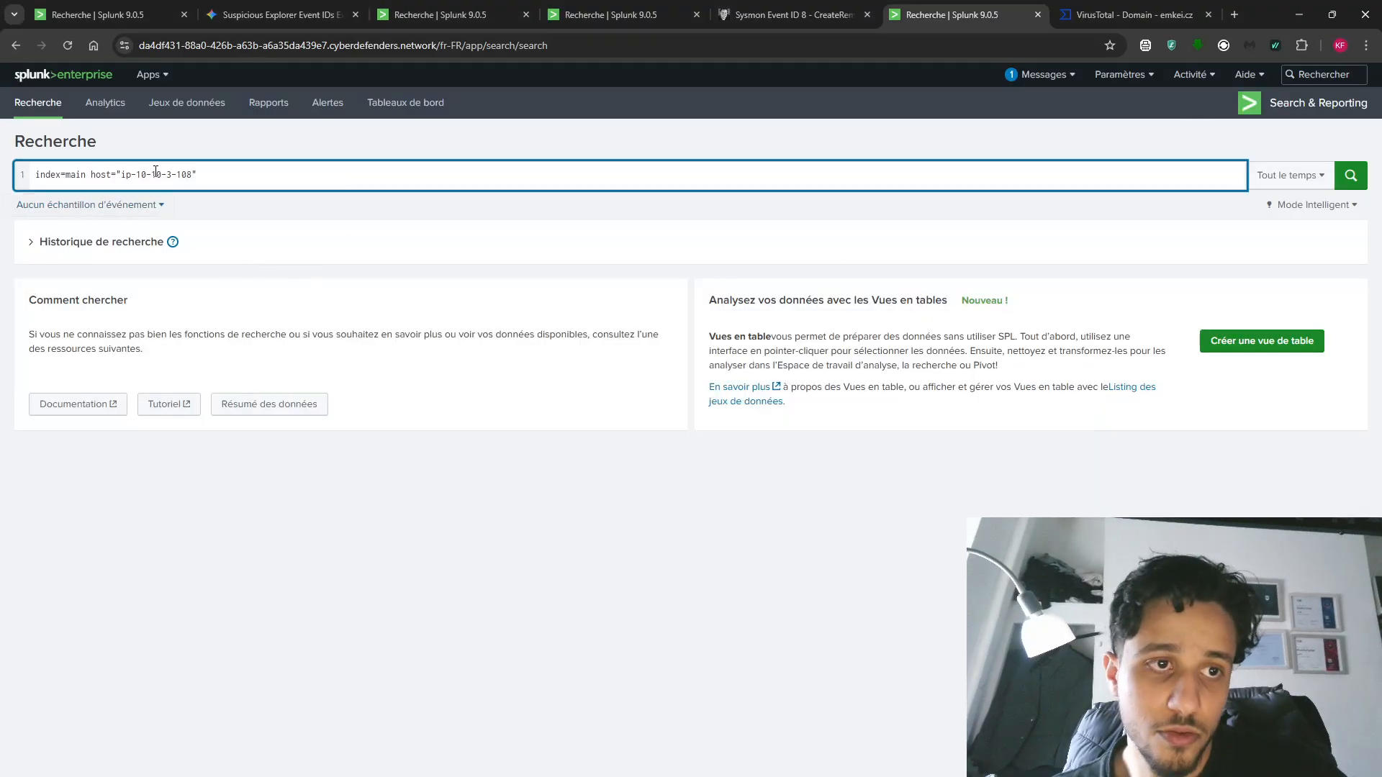
- Extend the query with process="postfix*" established and run the search over all time
click(333, 177)
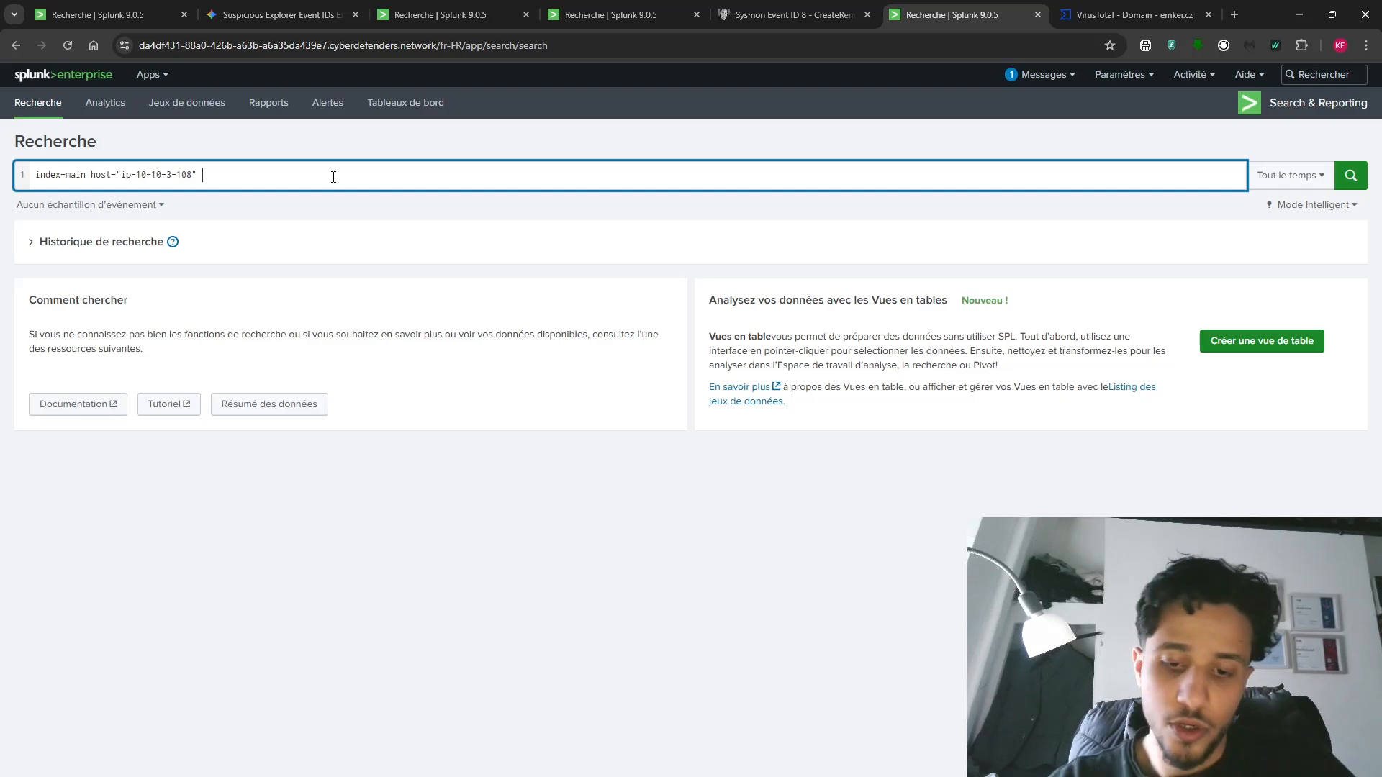
text(process=)
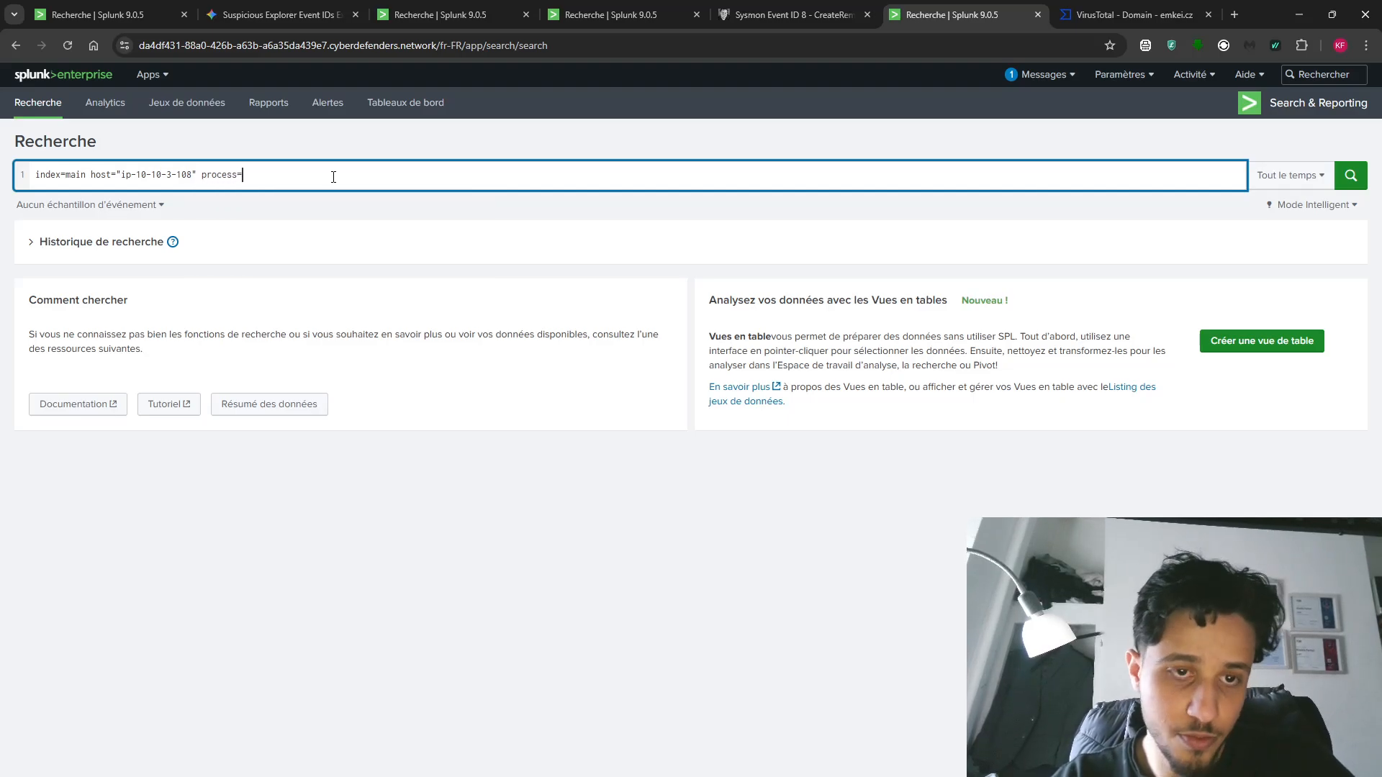
text("postfix*)
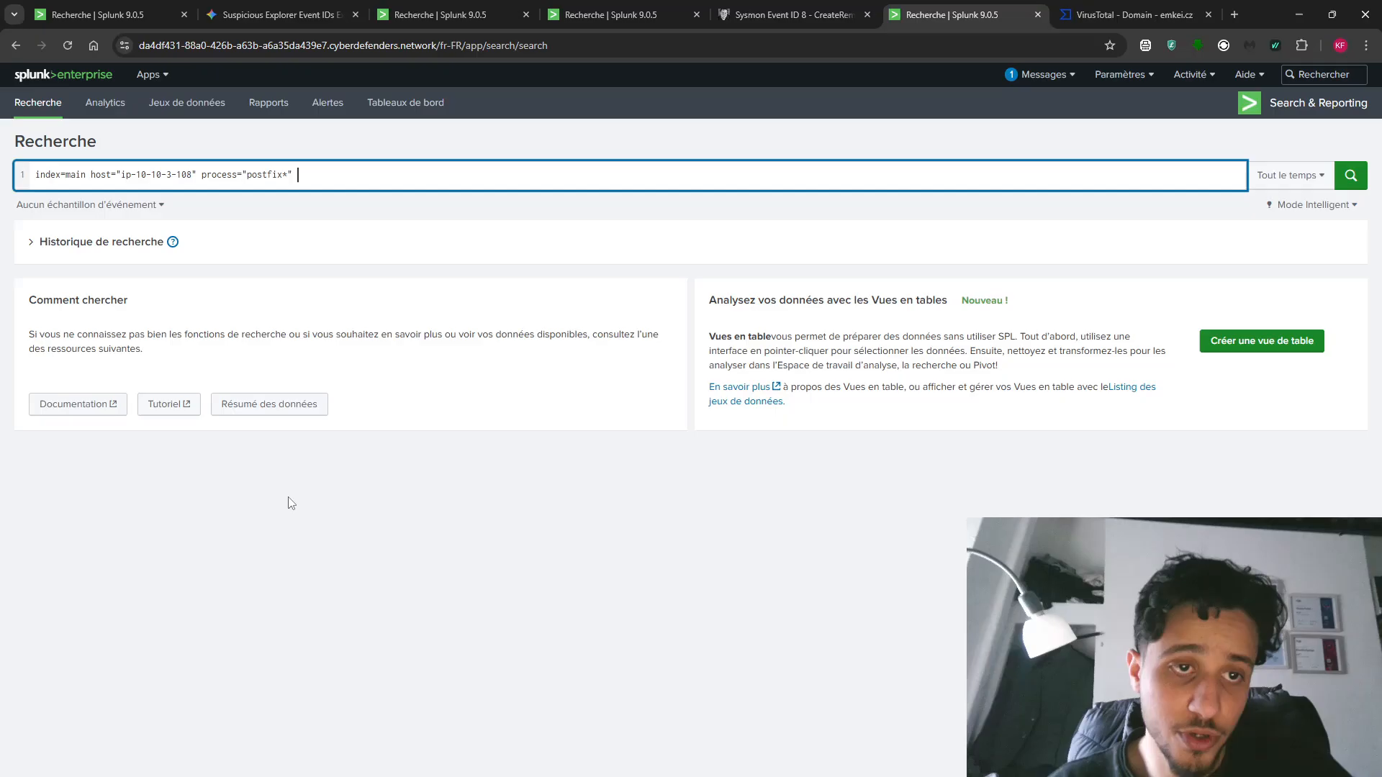
text(establ)
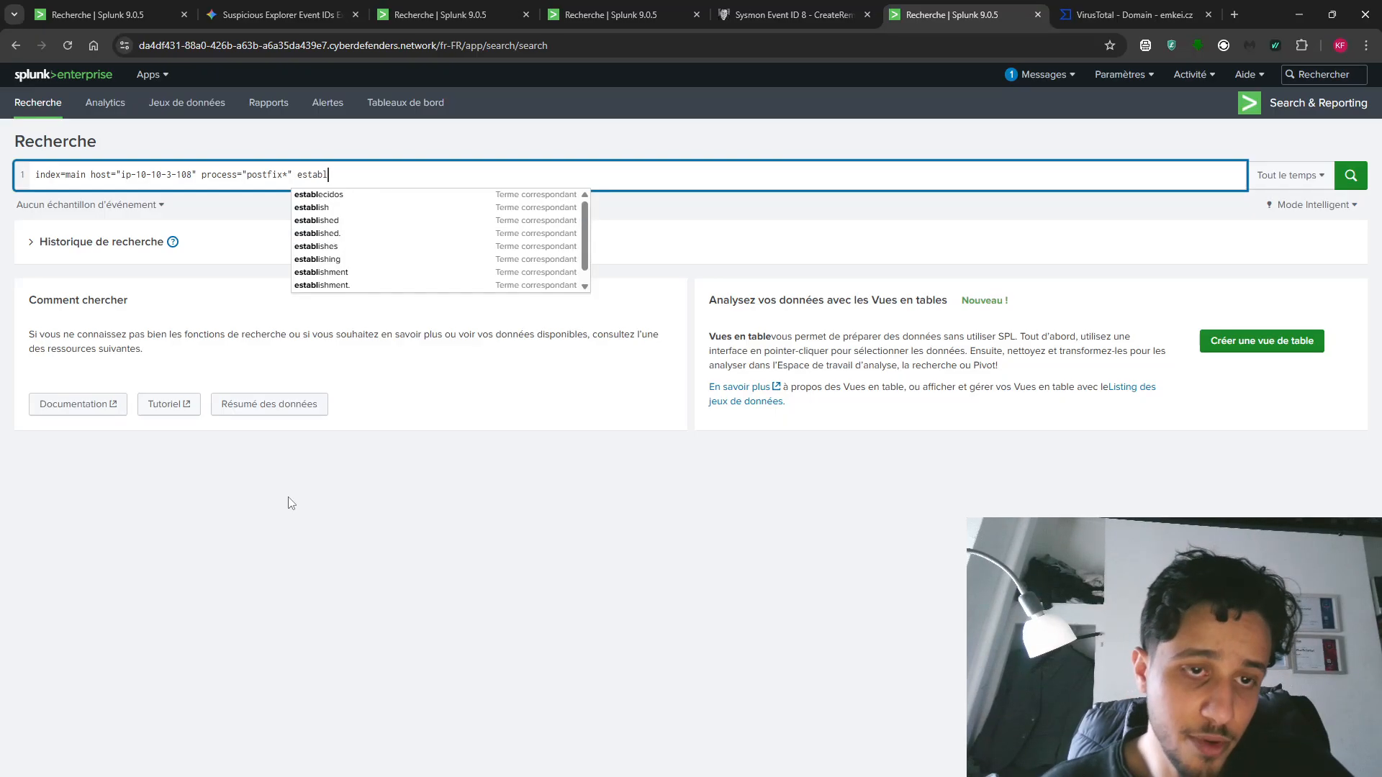
text(ished)
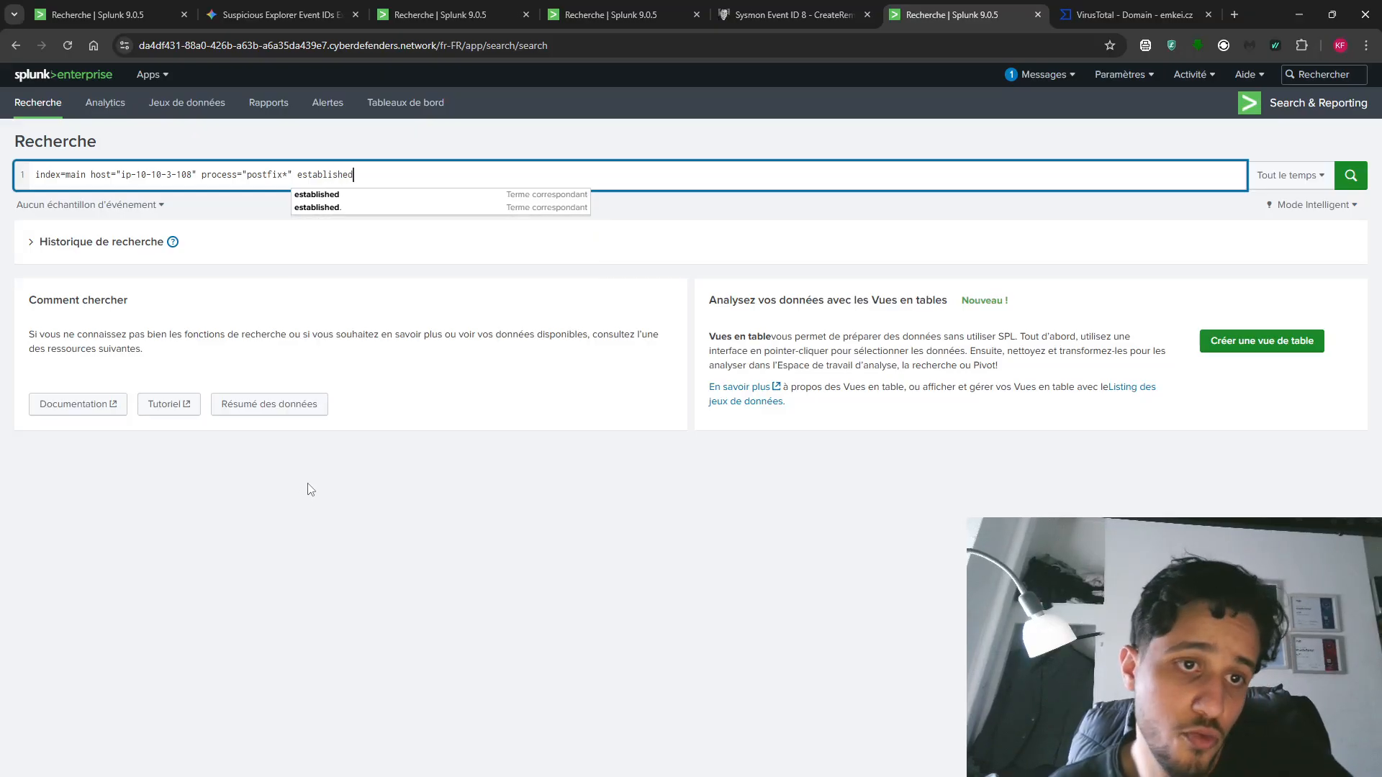
click(1345, 179)
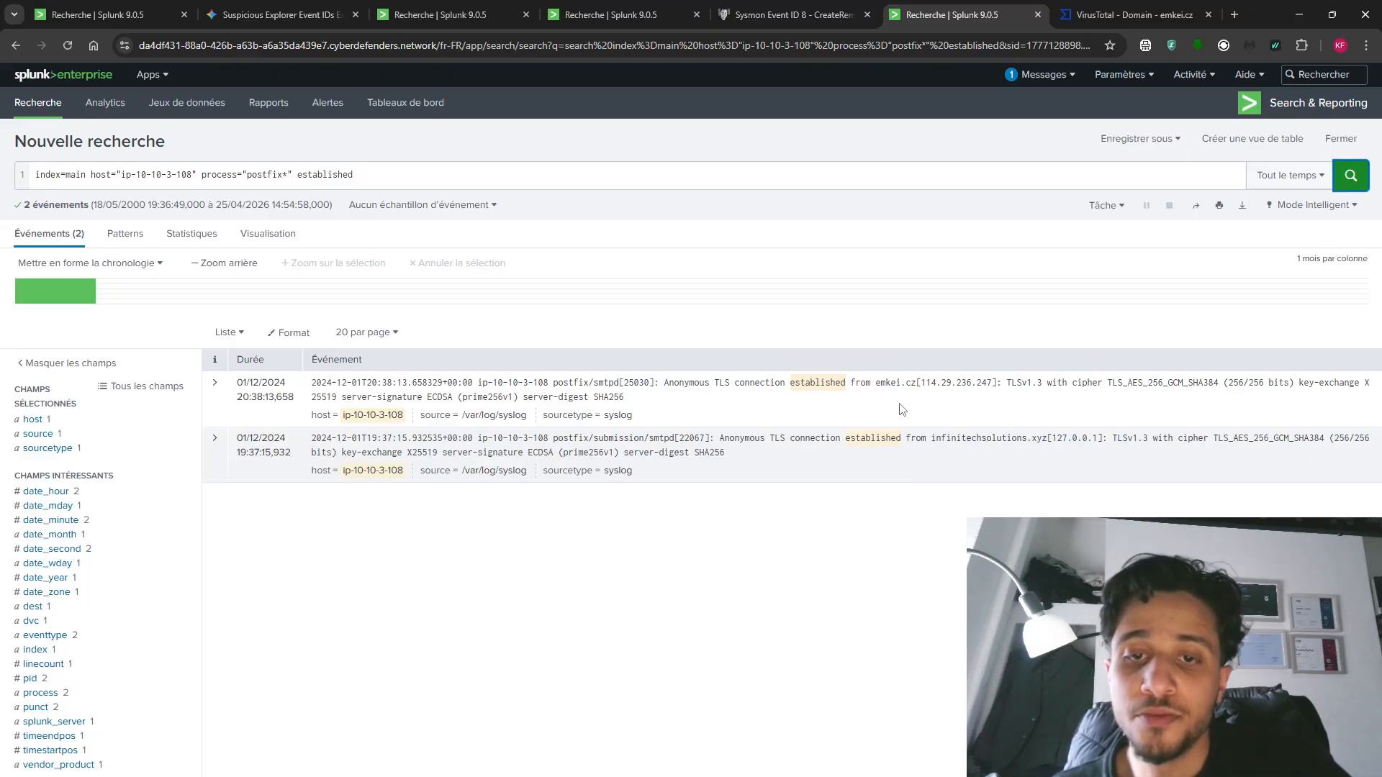
- Copy the domain emkei.cz from the first event and look up its reputation in VirusTotal
drag(875, 382, 914, 387)
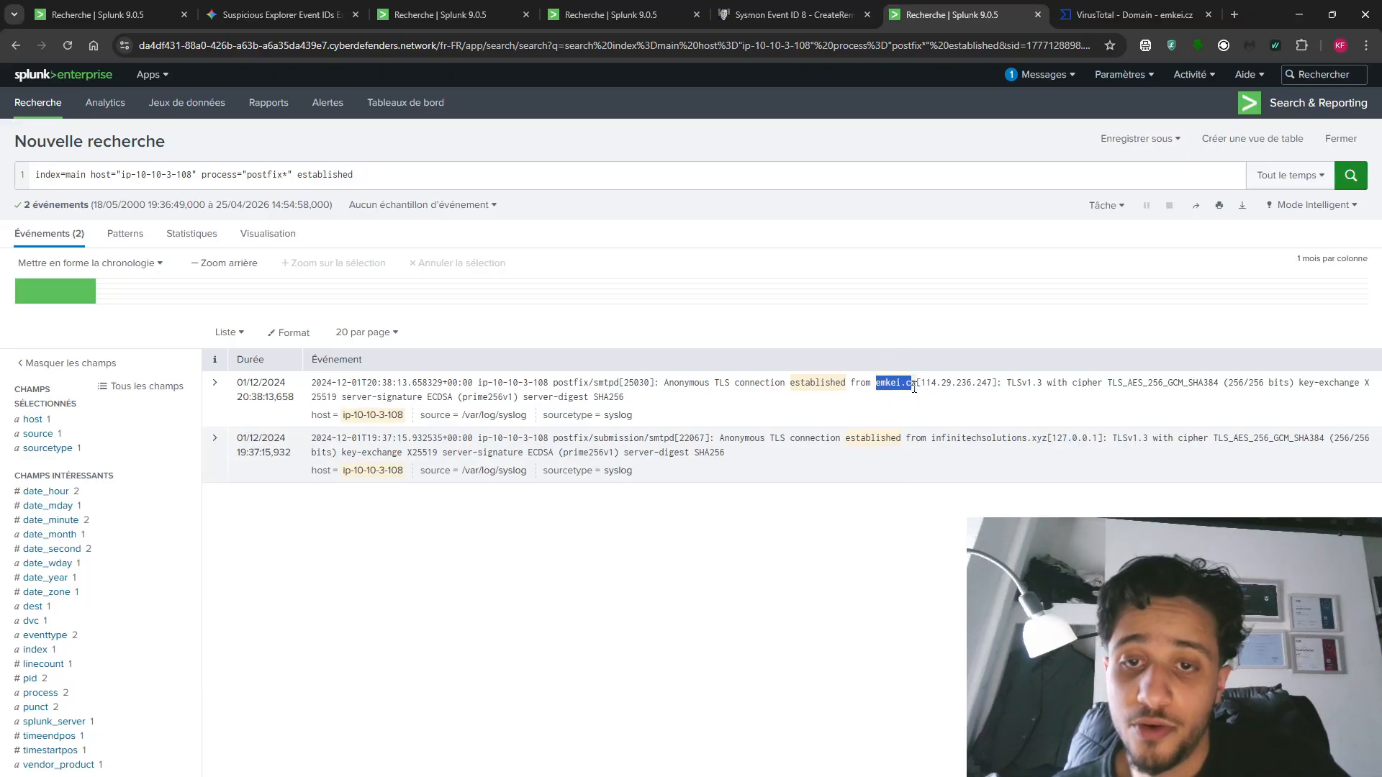
right_click(917, 389)
click(921, 398)
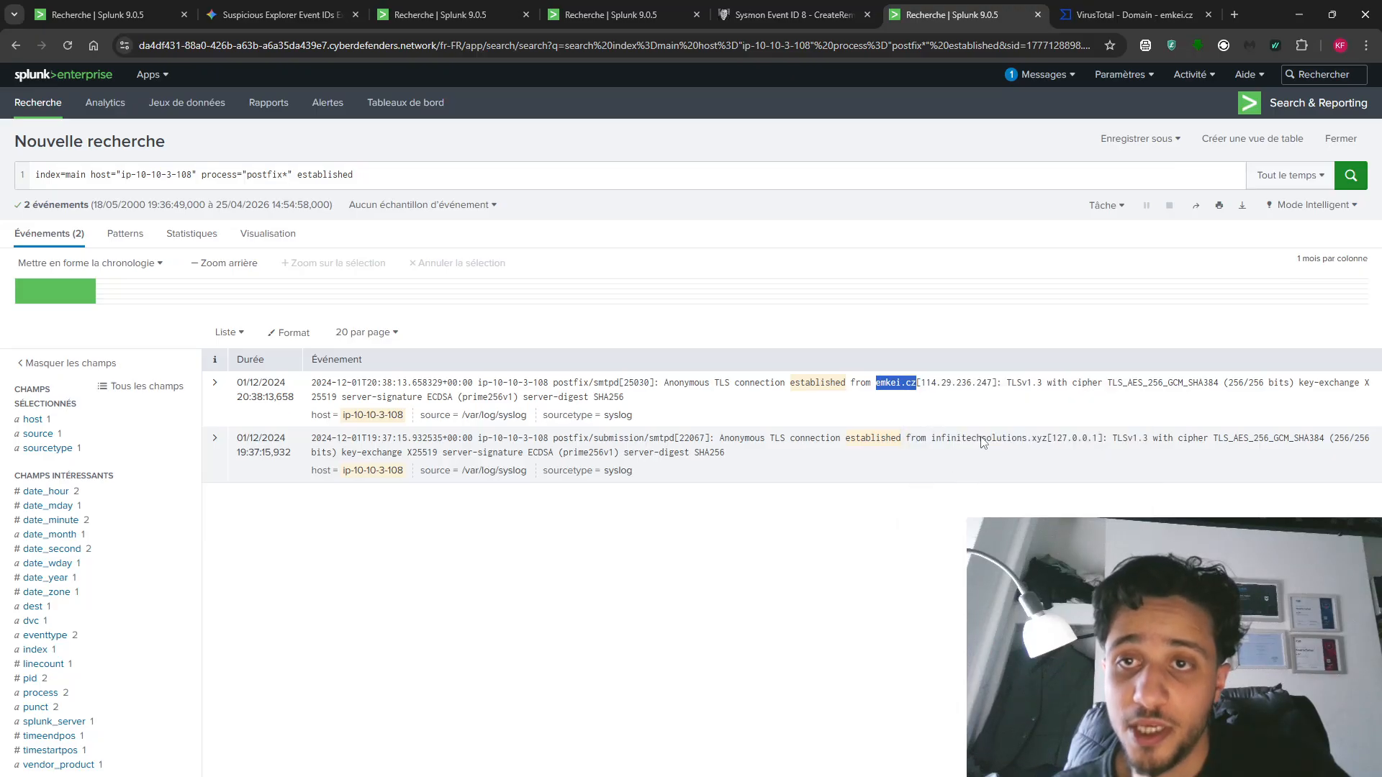
click(1078, 11)
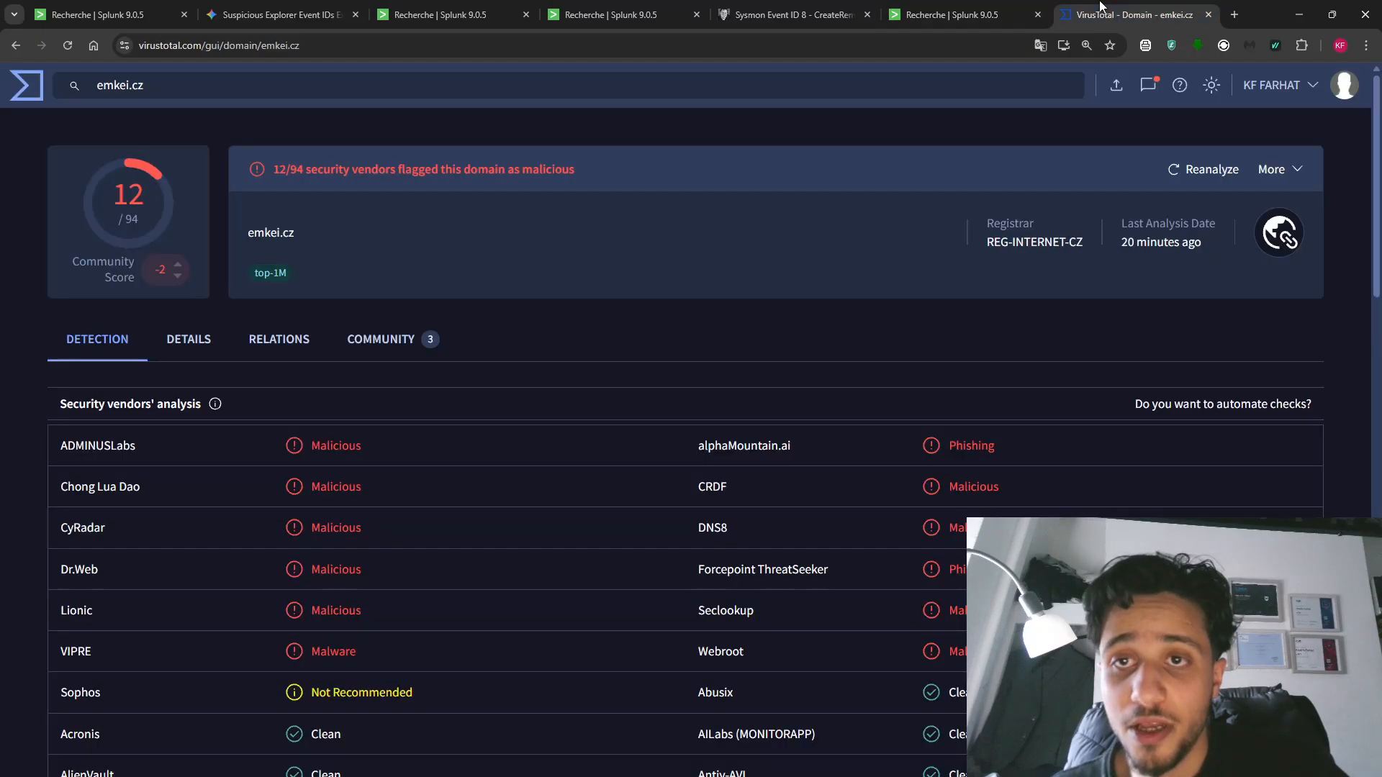
triple_click(134, 90)
key(ctrl+v)
key(Return)
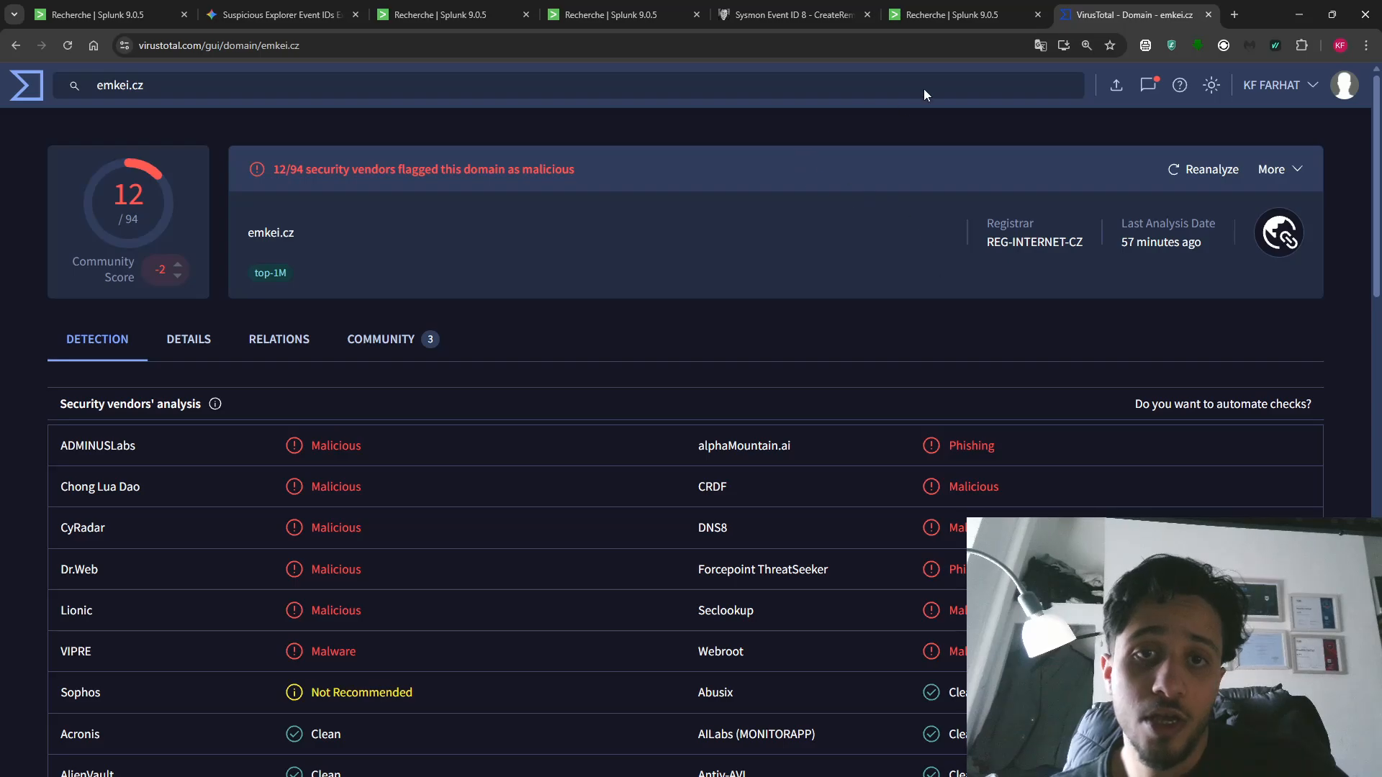
- Switch to the CyberDefenders lab page and read the Initial Access questions
click(953, 5)
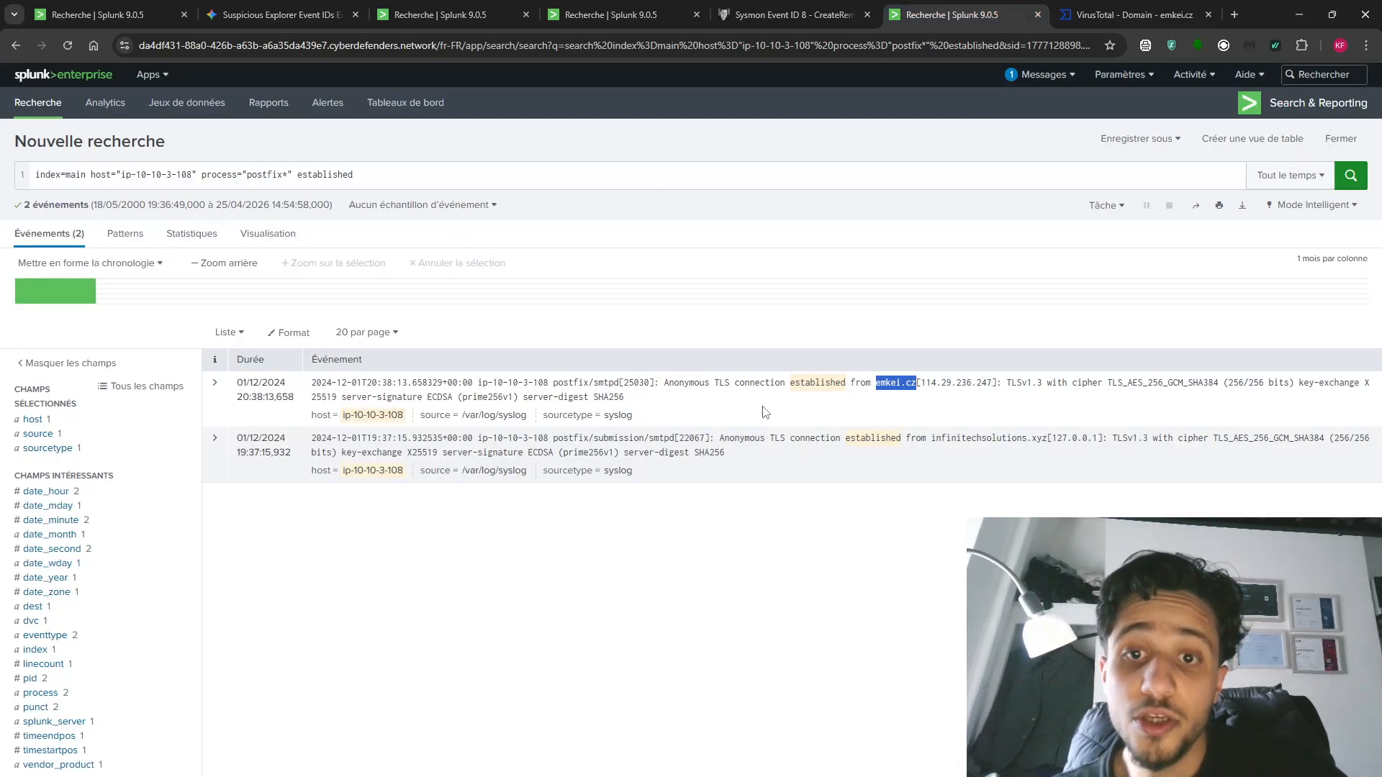
mouse_move(632, 776)
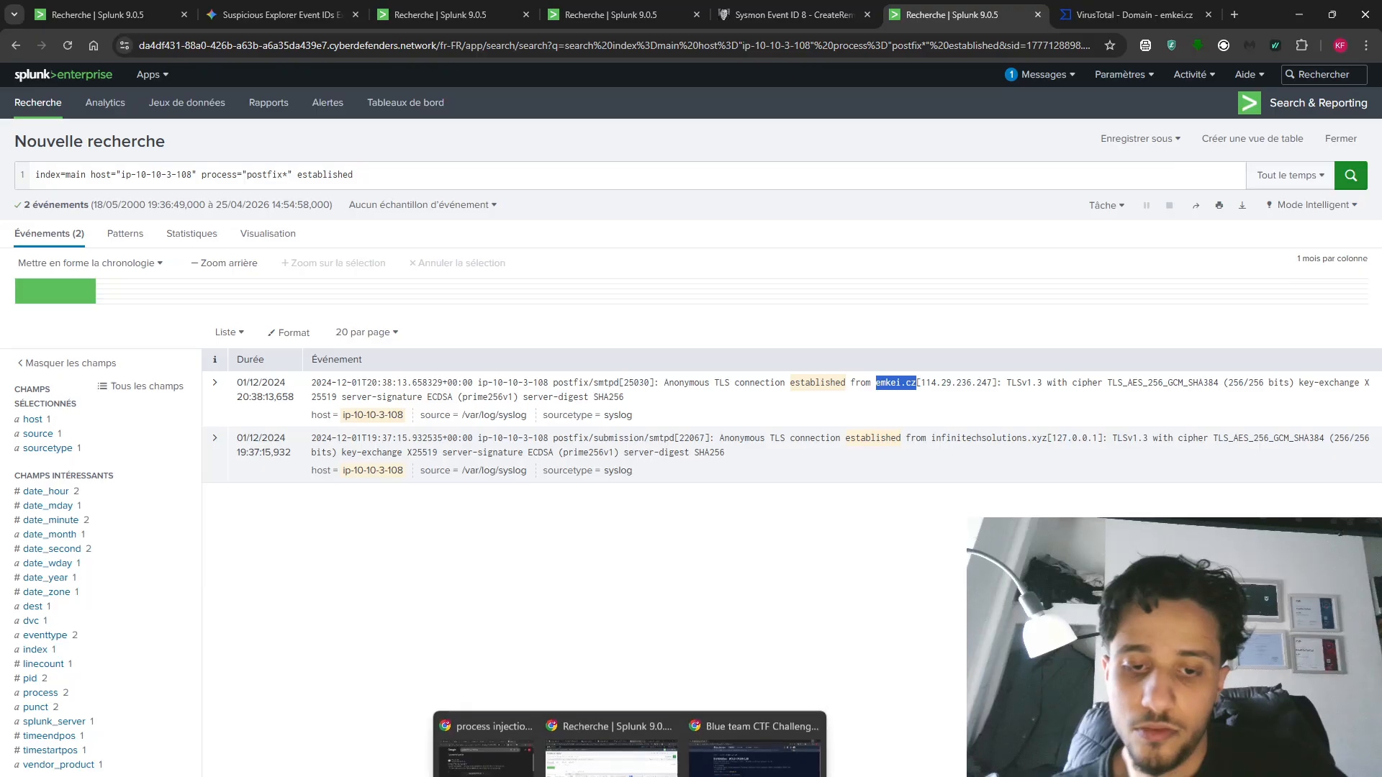
click(760, 746)
scroll(811, 638, down, 10)
scroll(792, 561, up, 6)
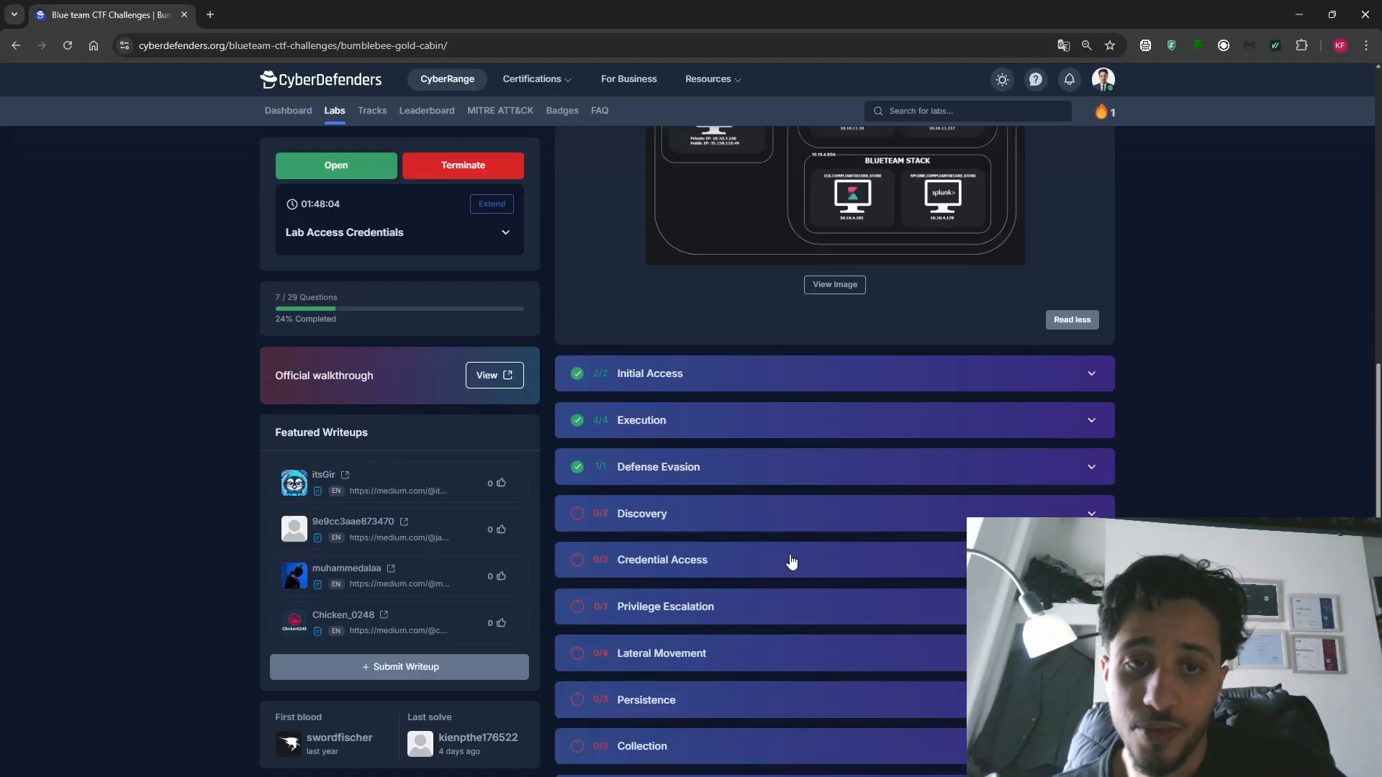
click(660, 508)
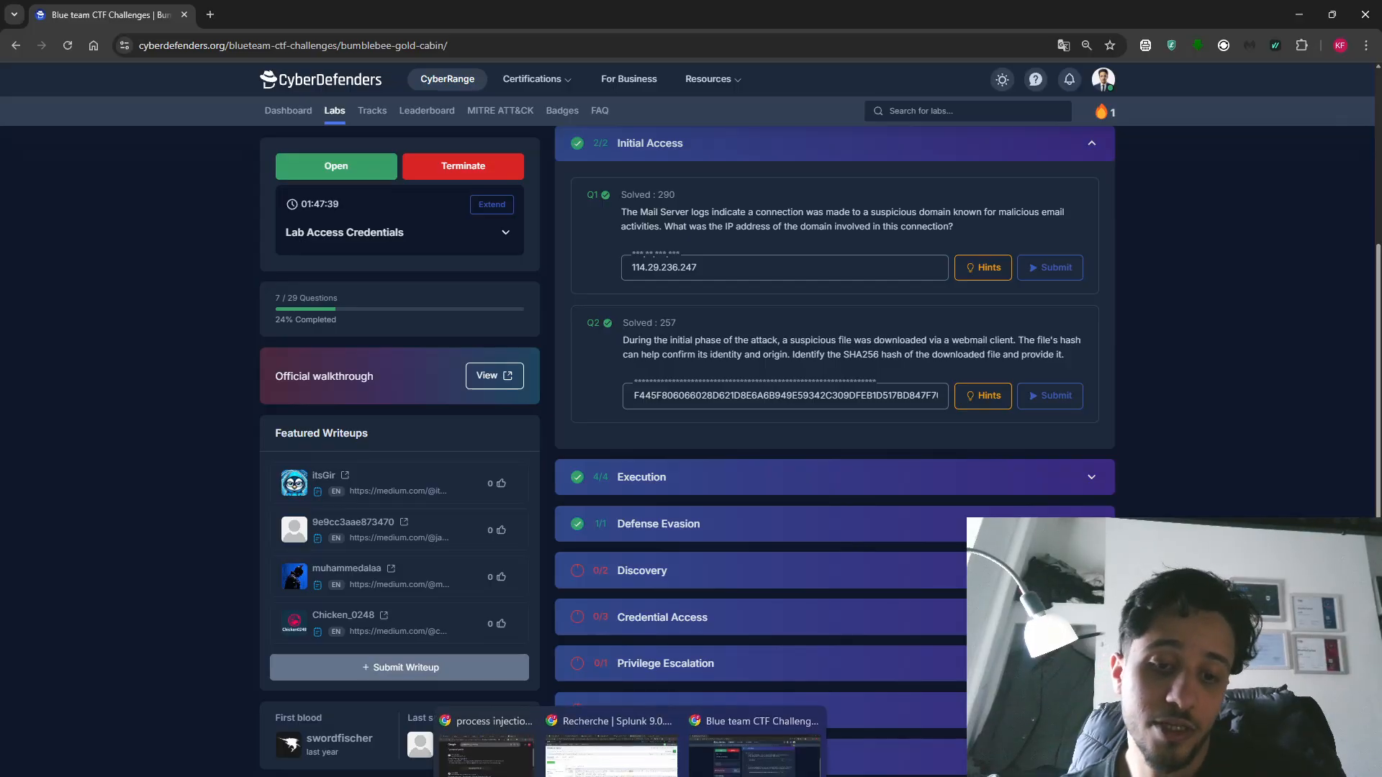
- Switch to Splunk, replace the query with index=main Downloads* AND chrome.exe, and run the search
click(611, 763)
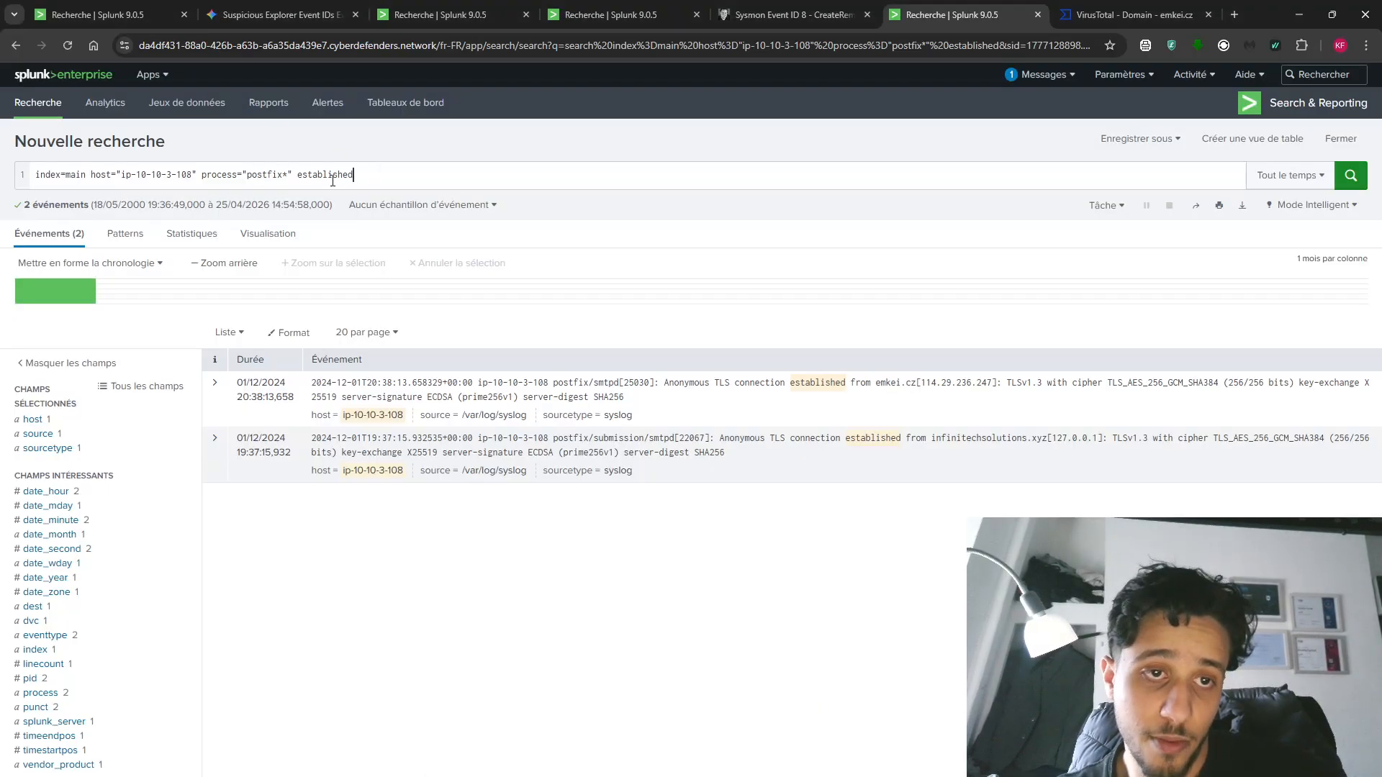
drag(355, 174, 90, 176)
key(BackSpace)
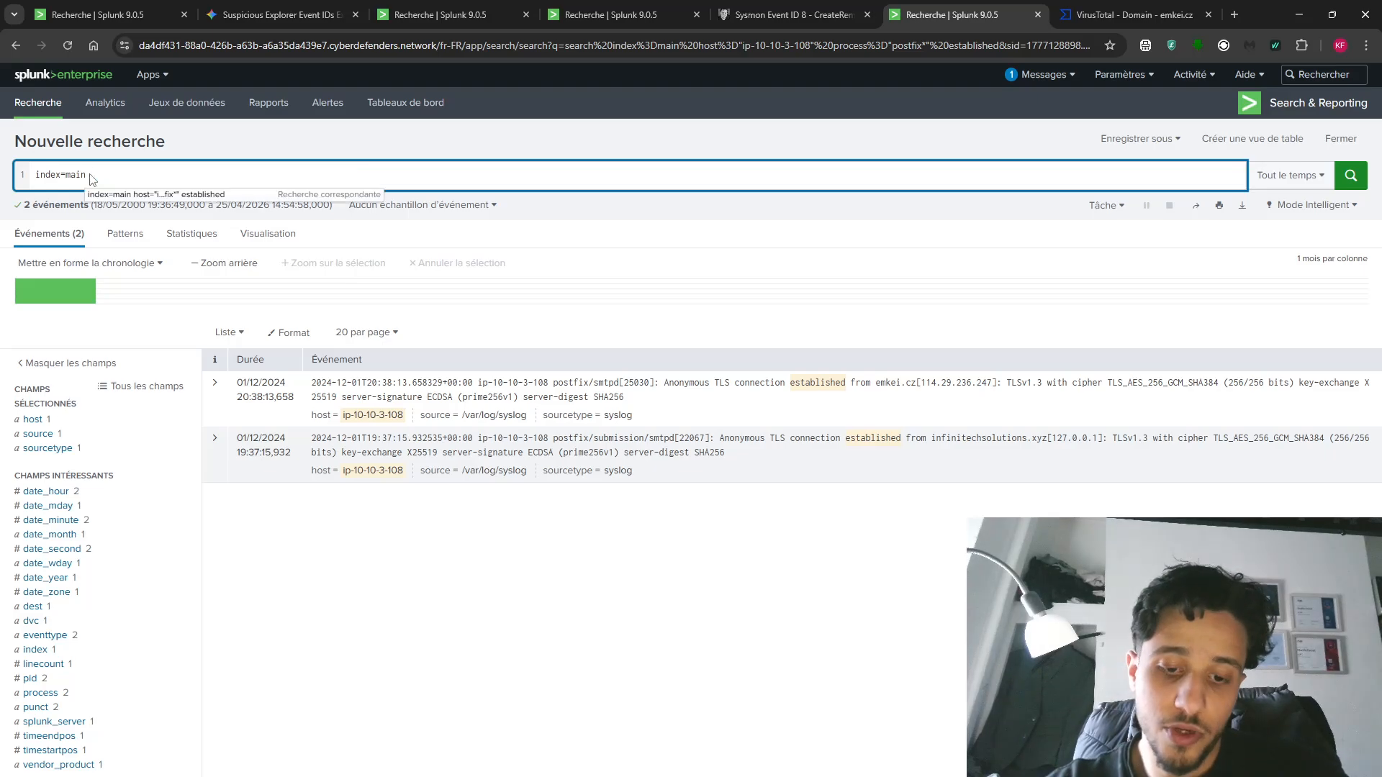
text(Do)
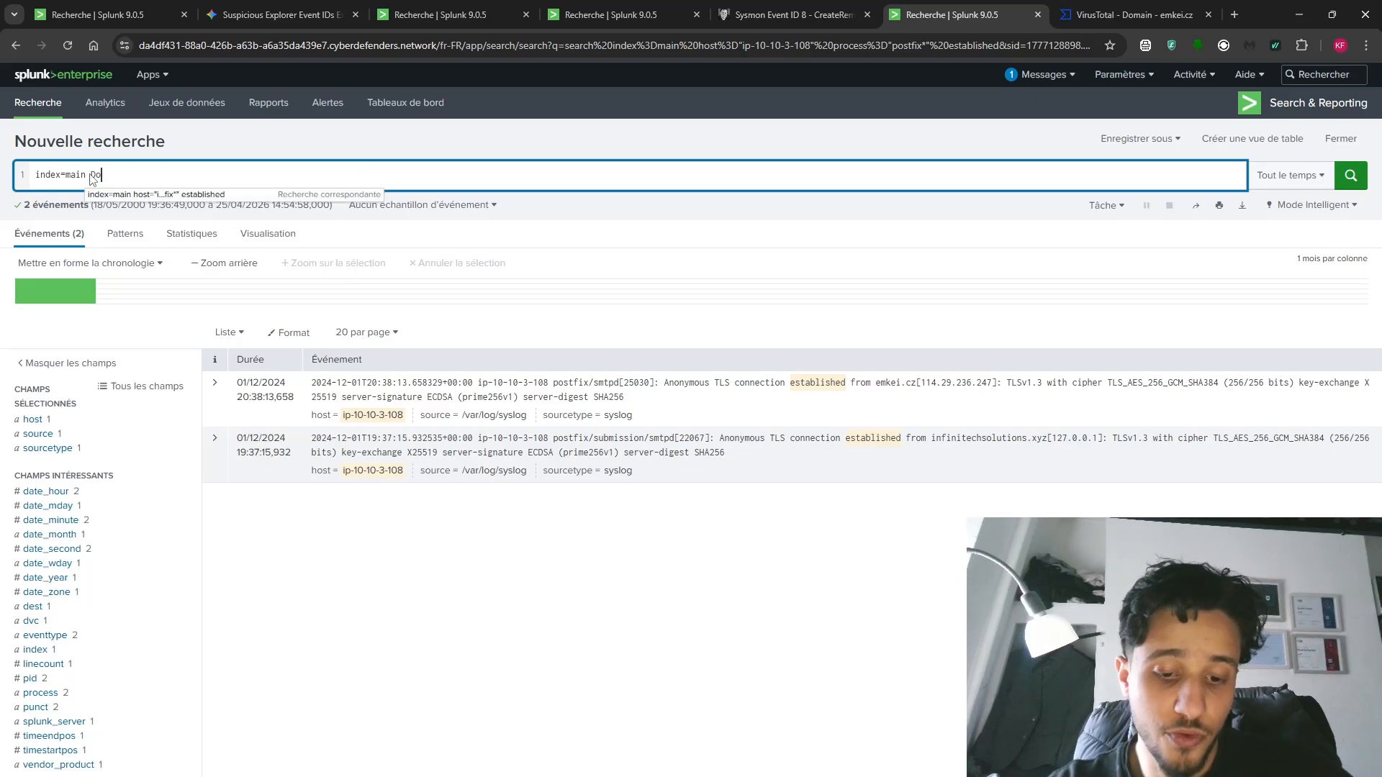
text(wnloads*)
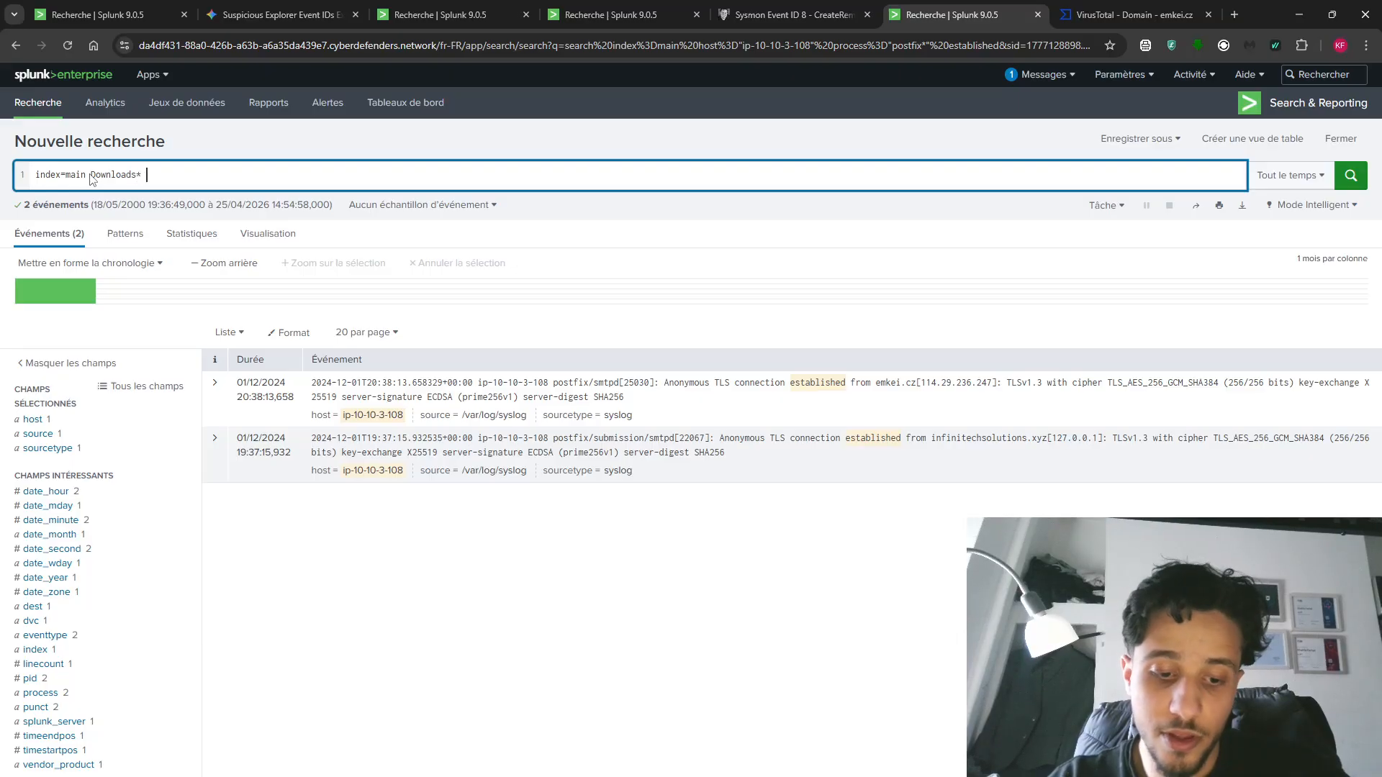
text( AND chro)
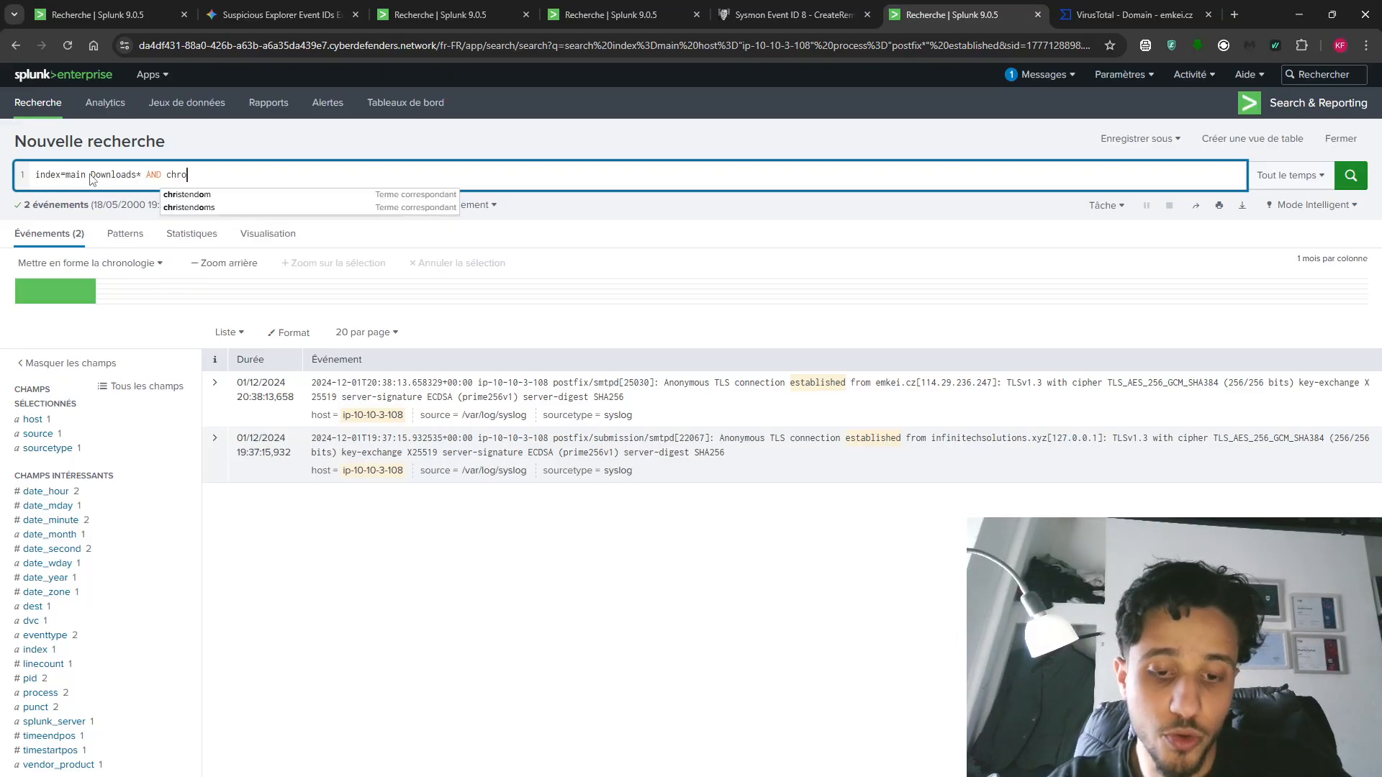
text(me.exe)
key(Return)
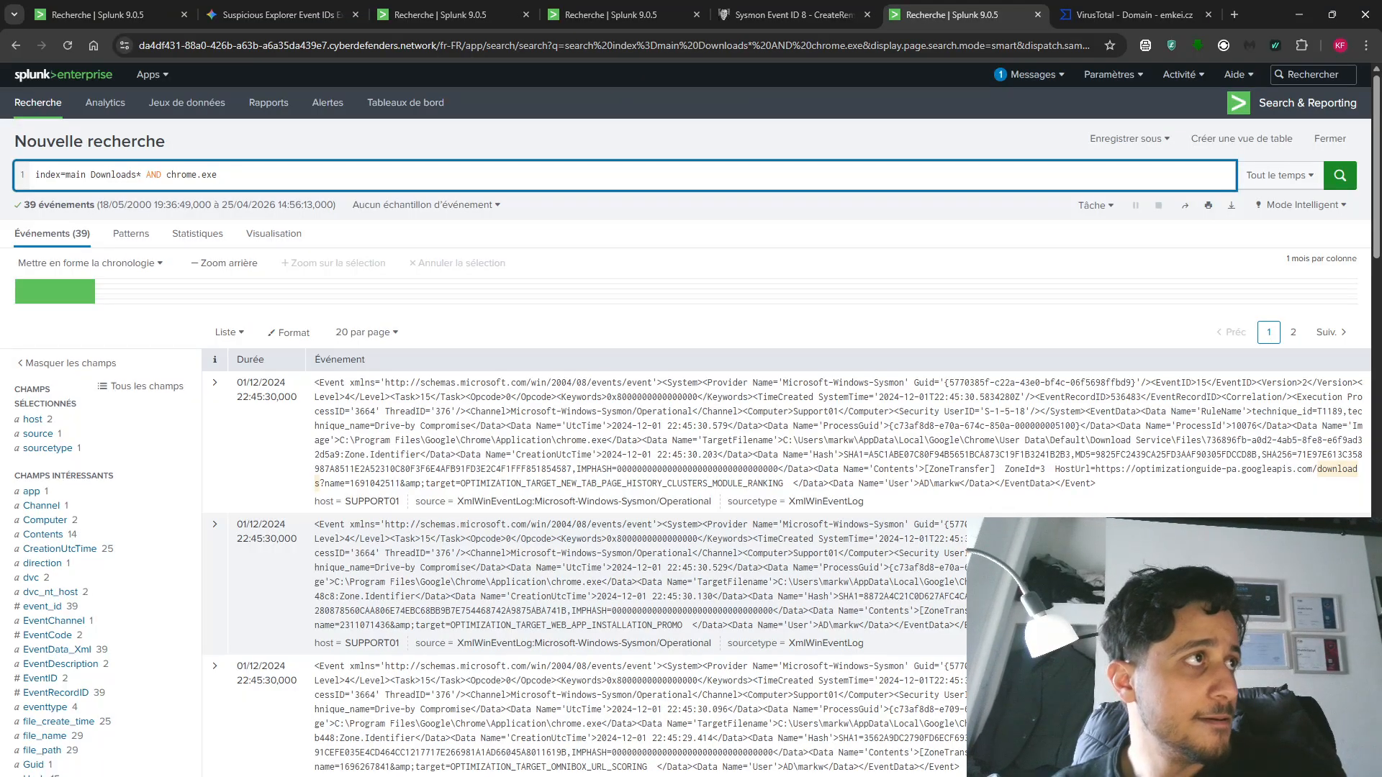
- Review the file_name field's values and filter the search to NovaSecure_Audit_Findings.iso
scroll(216, 672, down, 2)
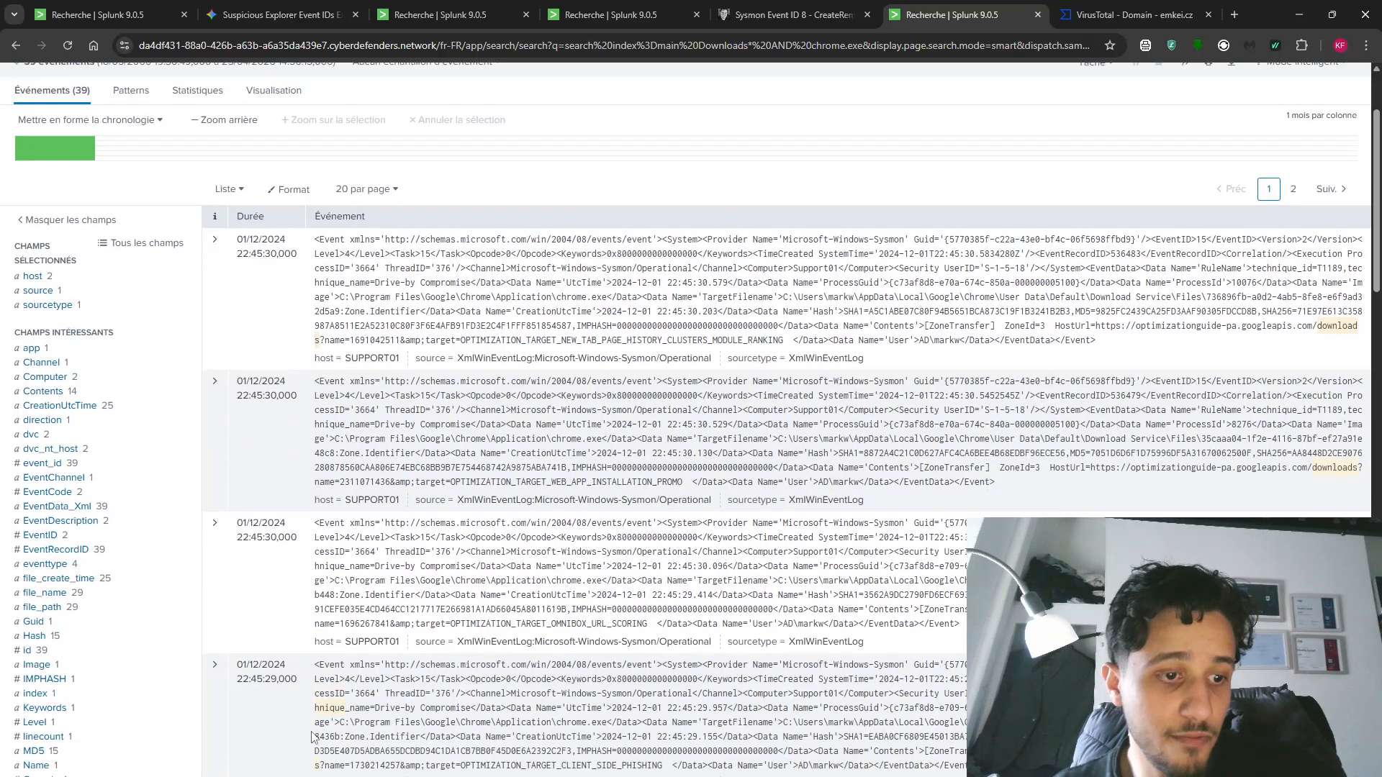
click(105, 592)
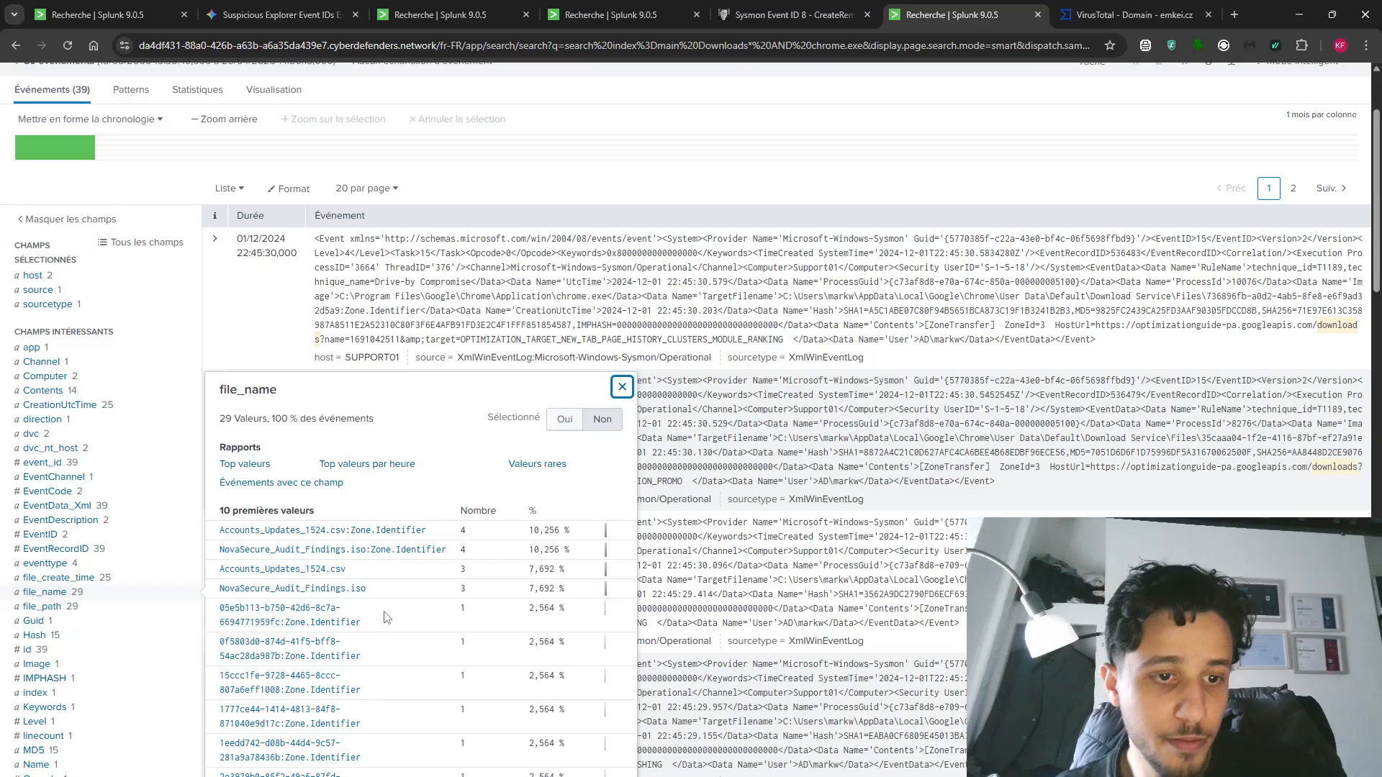
scroll(387, 619, down, 1)
drag(414, 522, 216, 517)
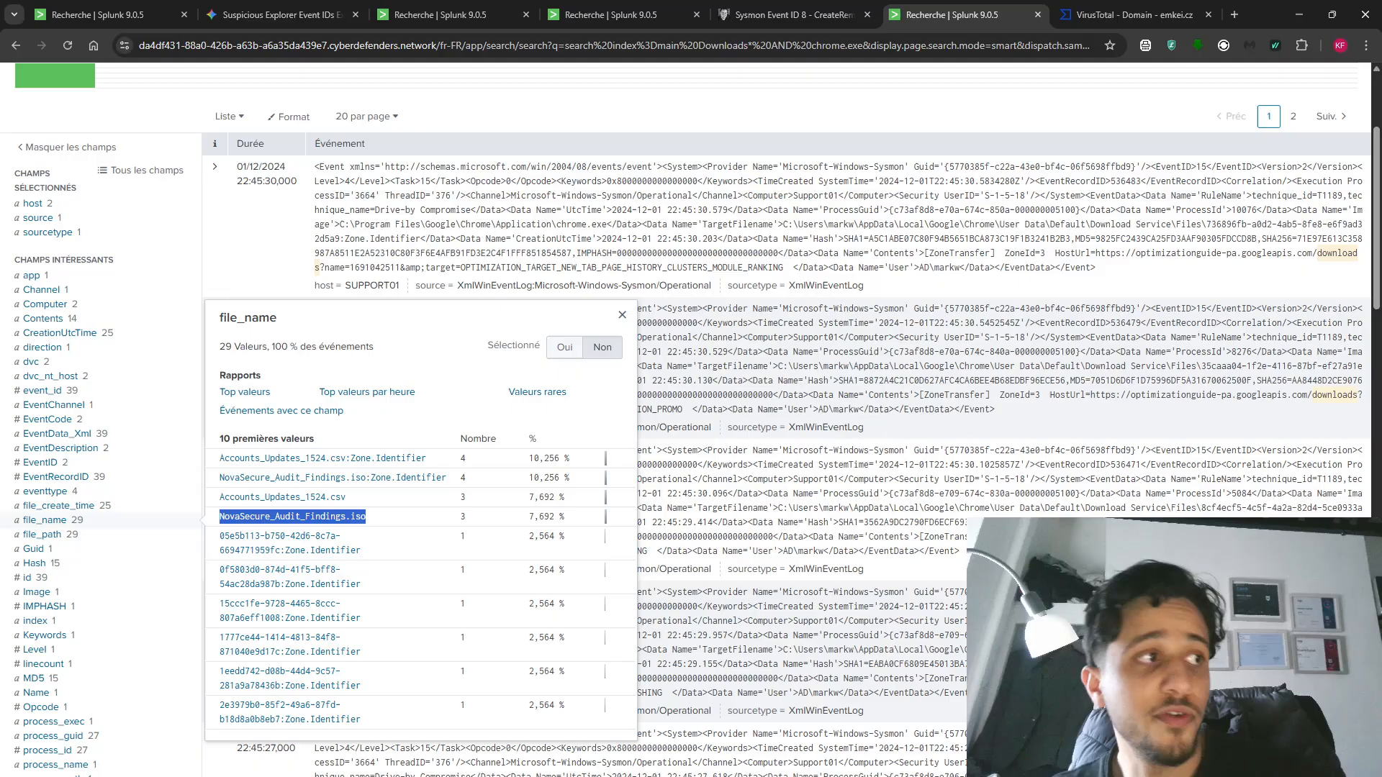
click(421, 524)
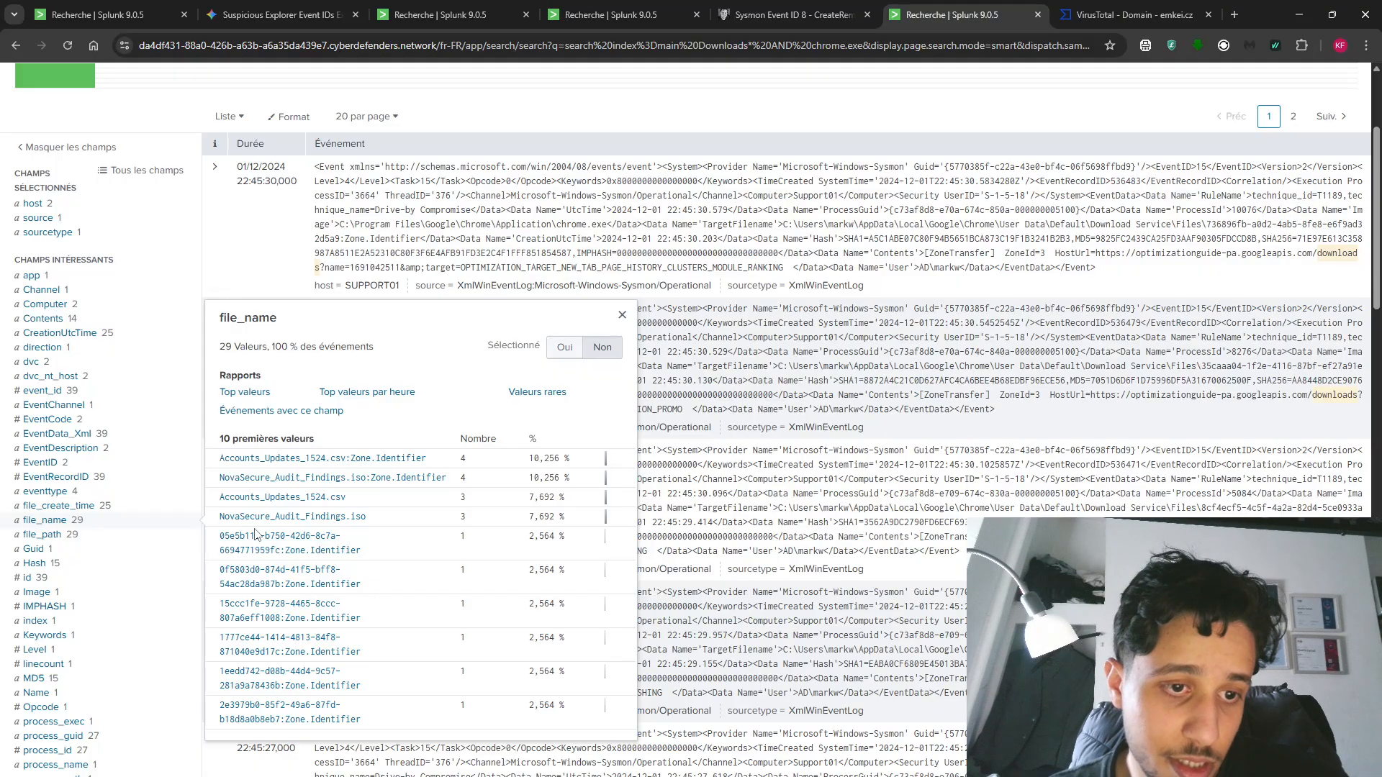
drag(354, 498, 218, 498)
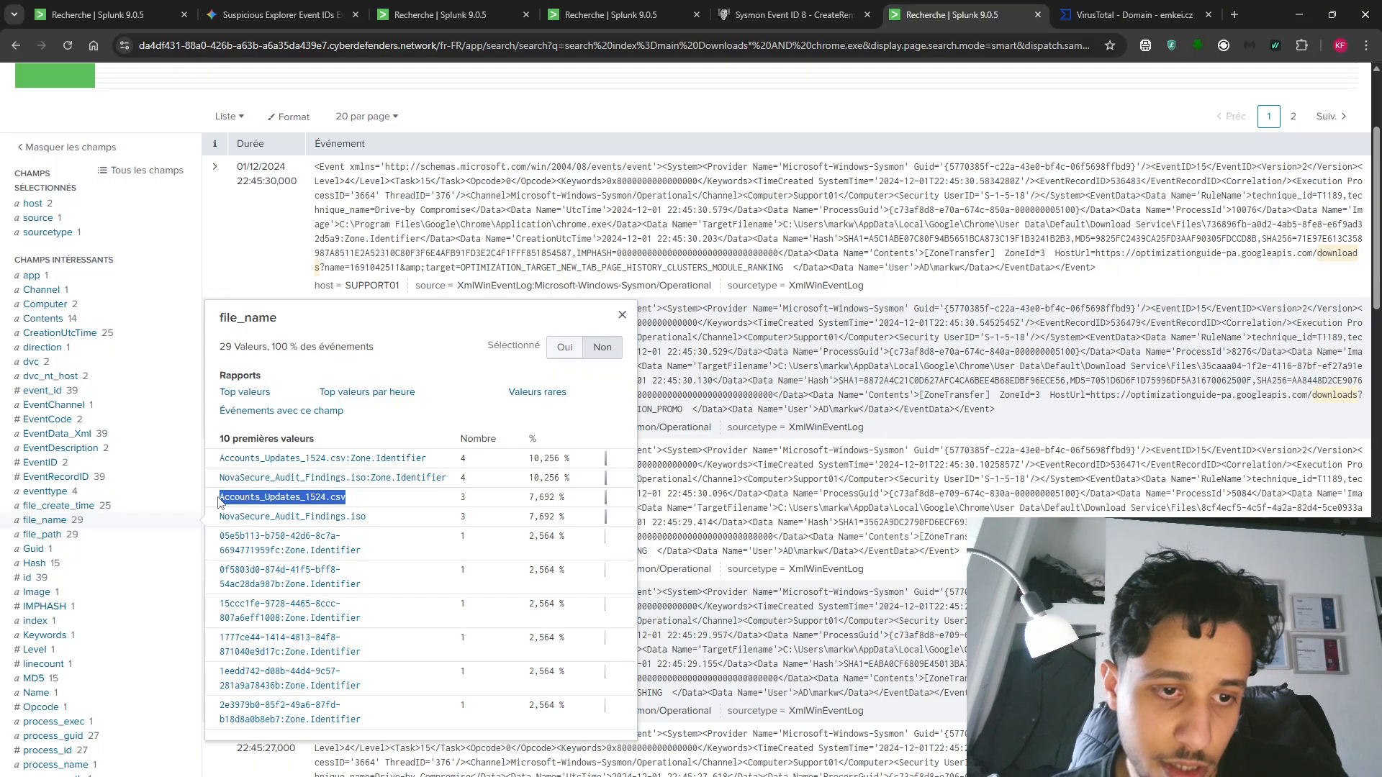
click(413, 524)
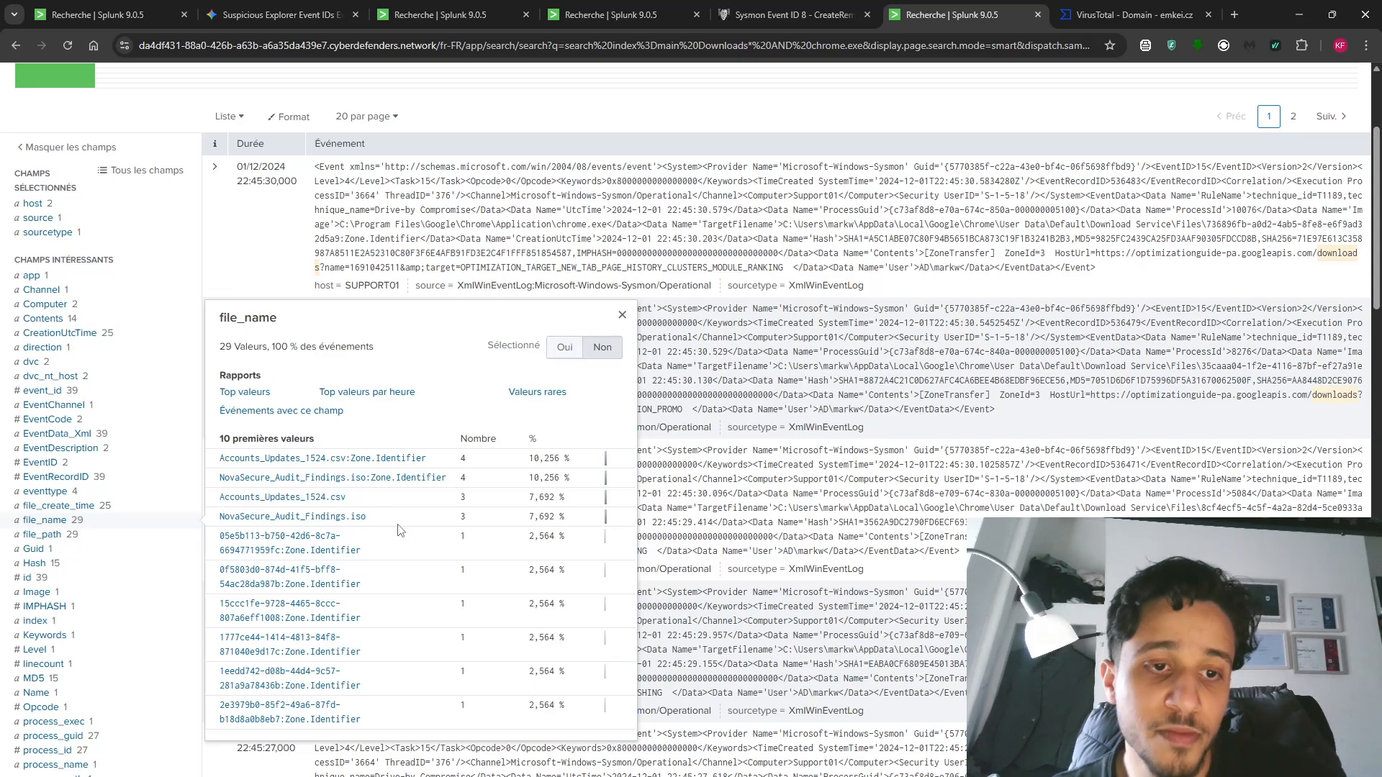
drag(375, 526, 246, 525)
click(246, 526)
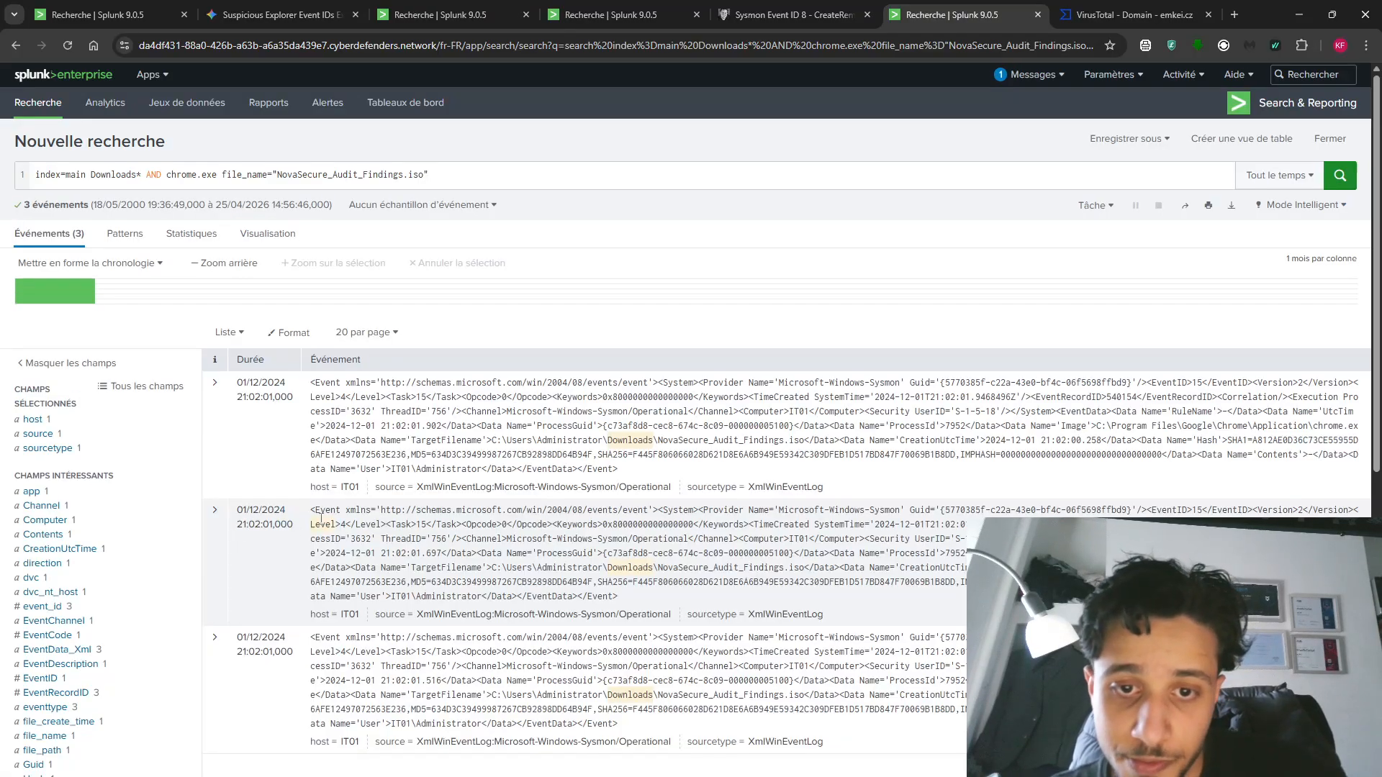
- Locate the ISO file's SHA256 hash in the oldest event and check which host downloaded it
scroll(143, 626, down, 1)
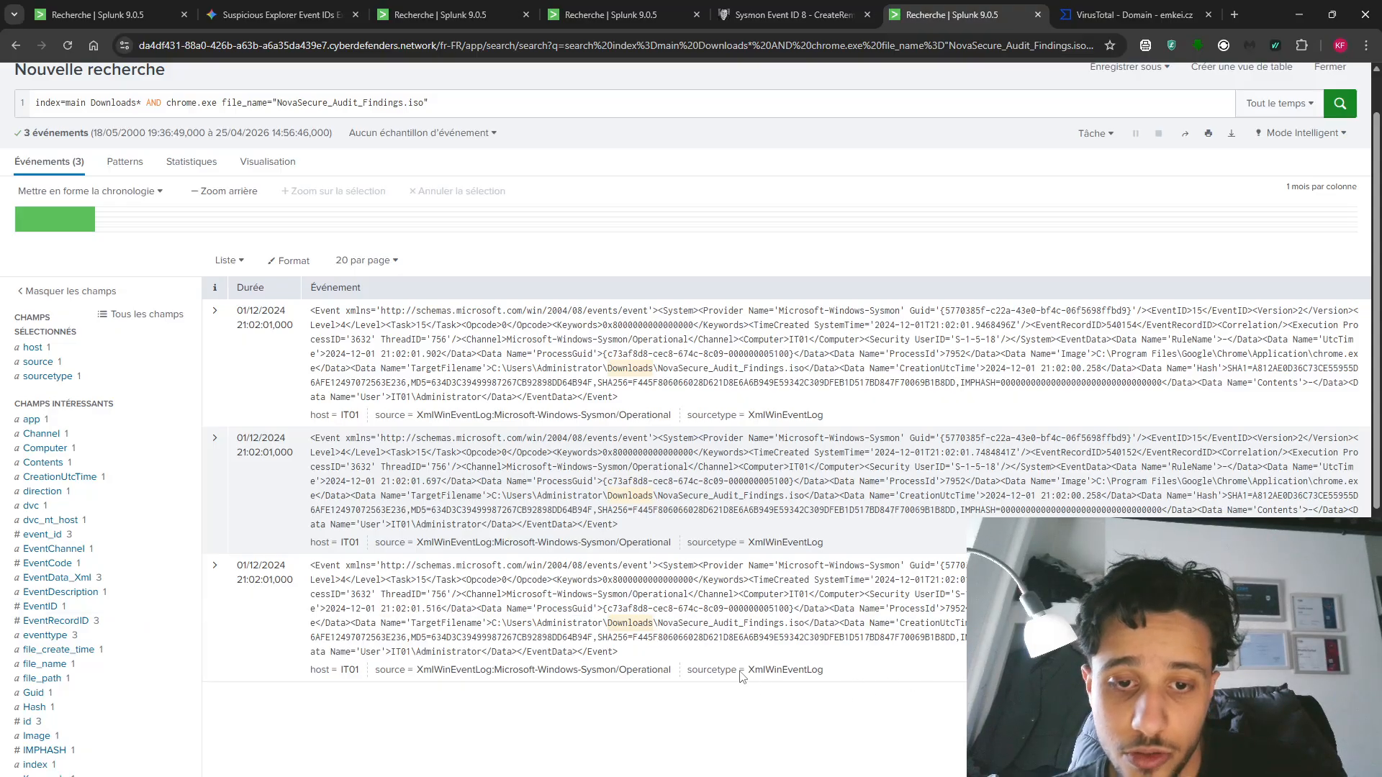
drag(628, 638, 945, 638)
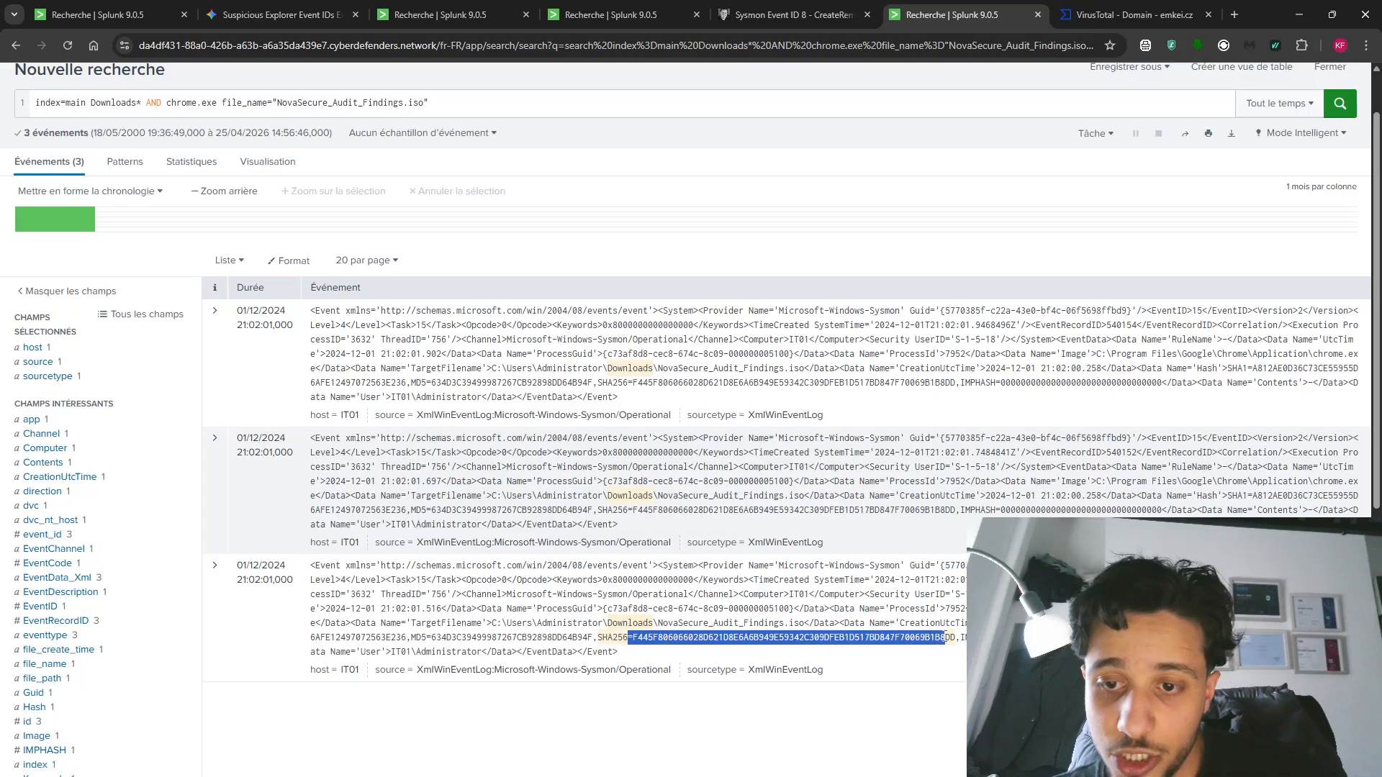
click(938, 656)
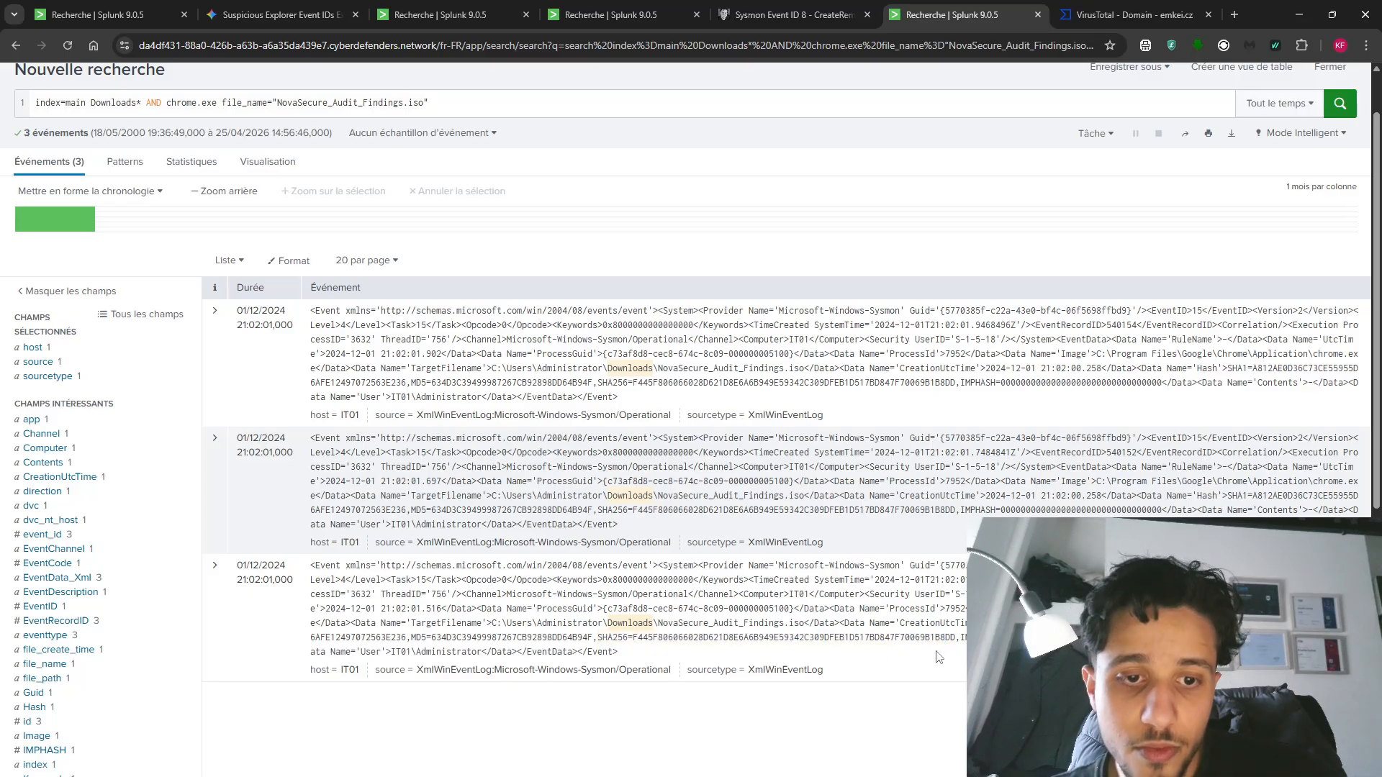
click(109, 353)
drag(250, 417, 216, 421)
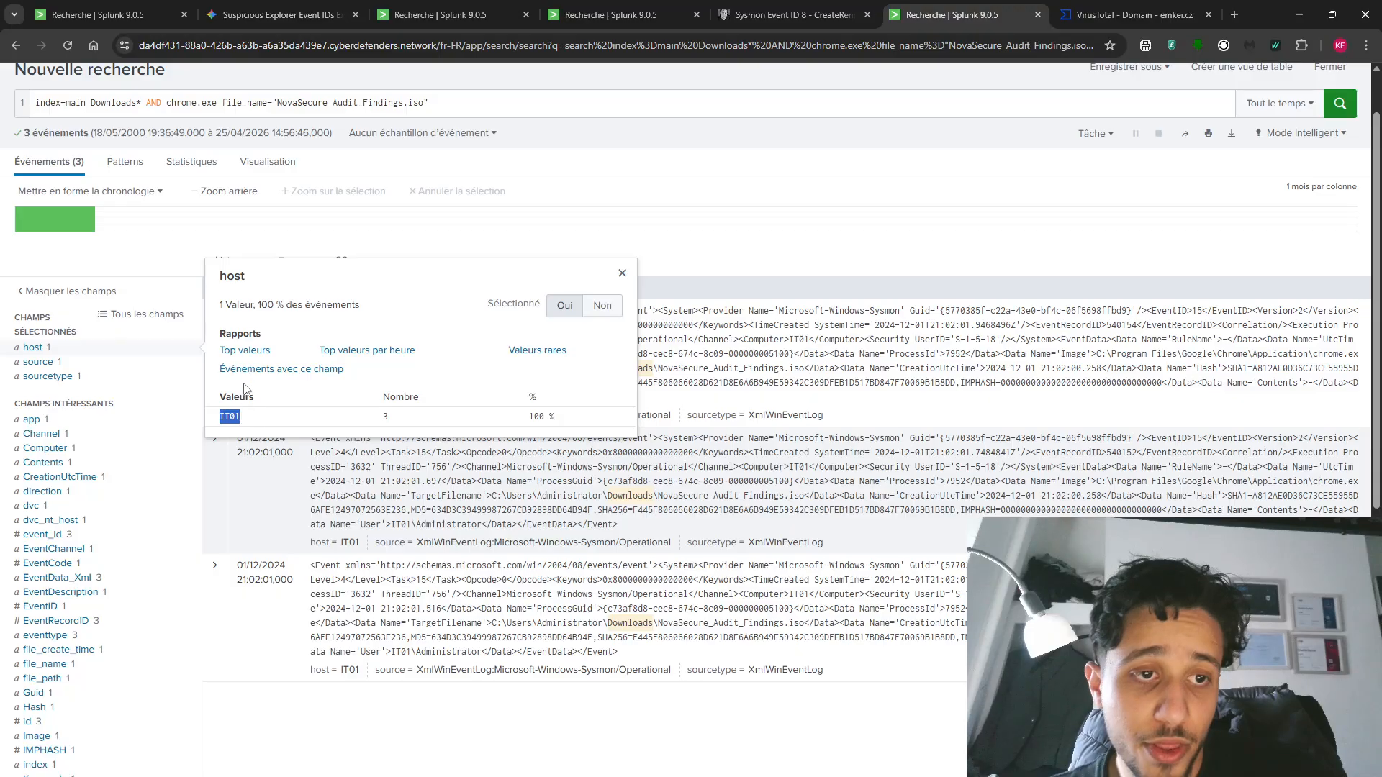
- Switch to the CyberDefenders lab page and look up the IT01 workstation in the scenario's network diagram
click(630, 773)
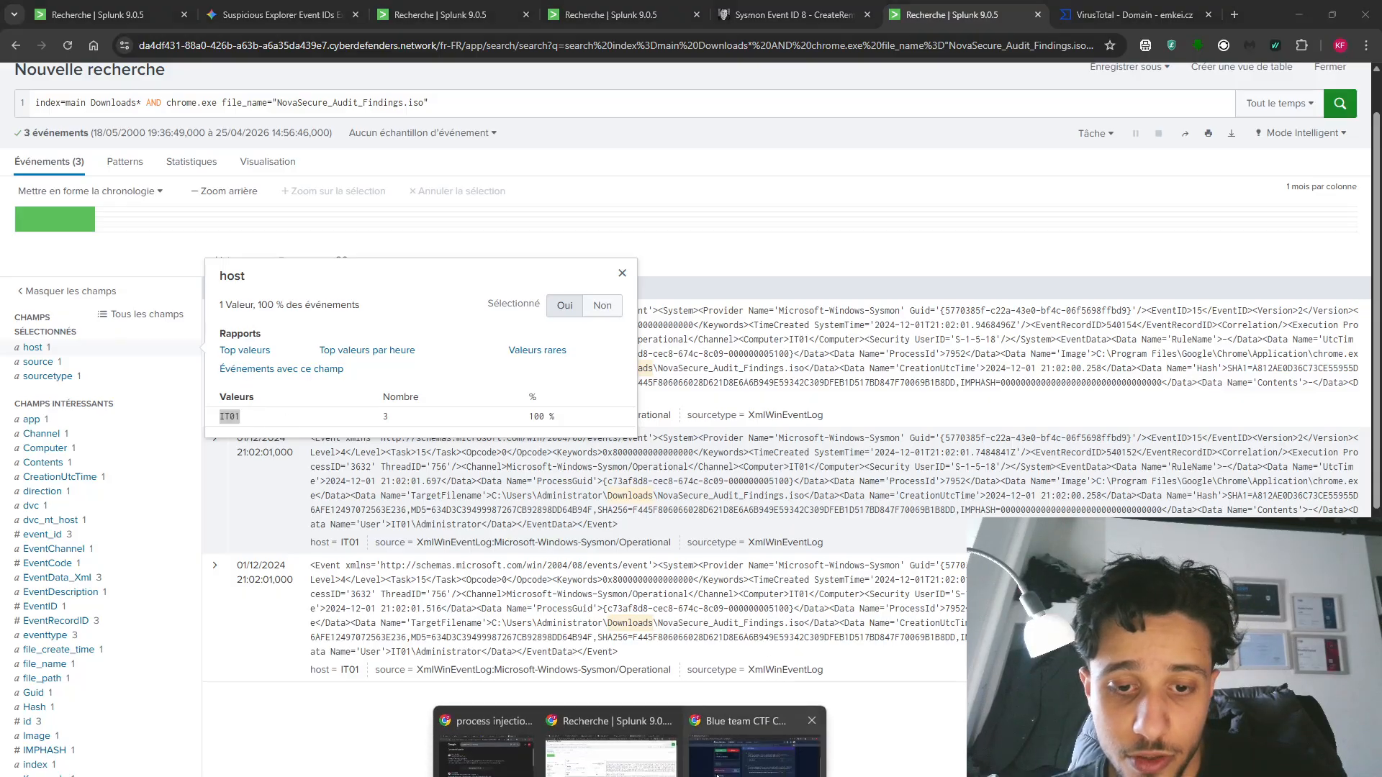
click(756, 756)
scroll(749, 697, up, 4)
click(689, 440)
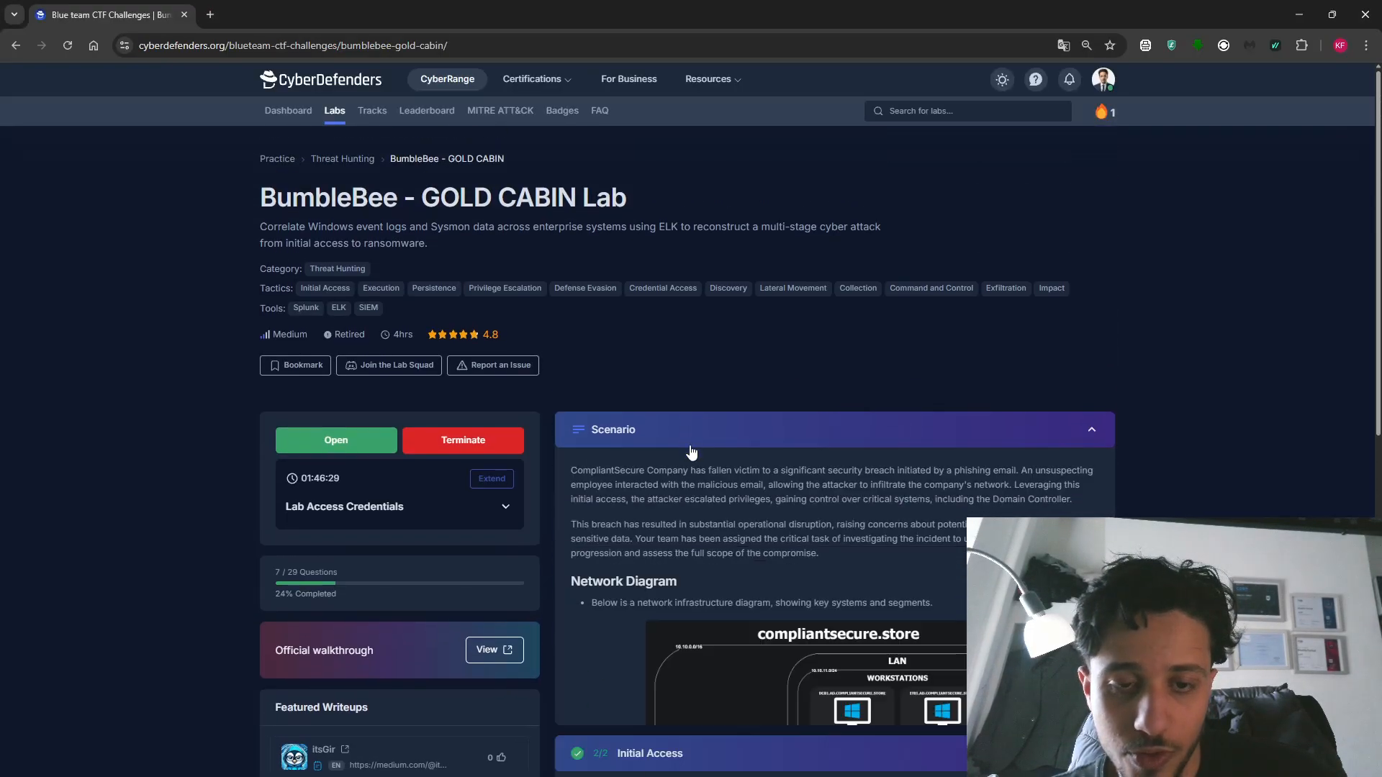
click(757, 724)
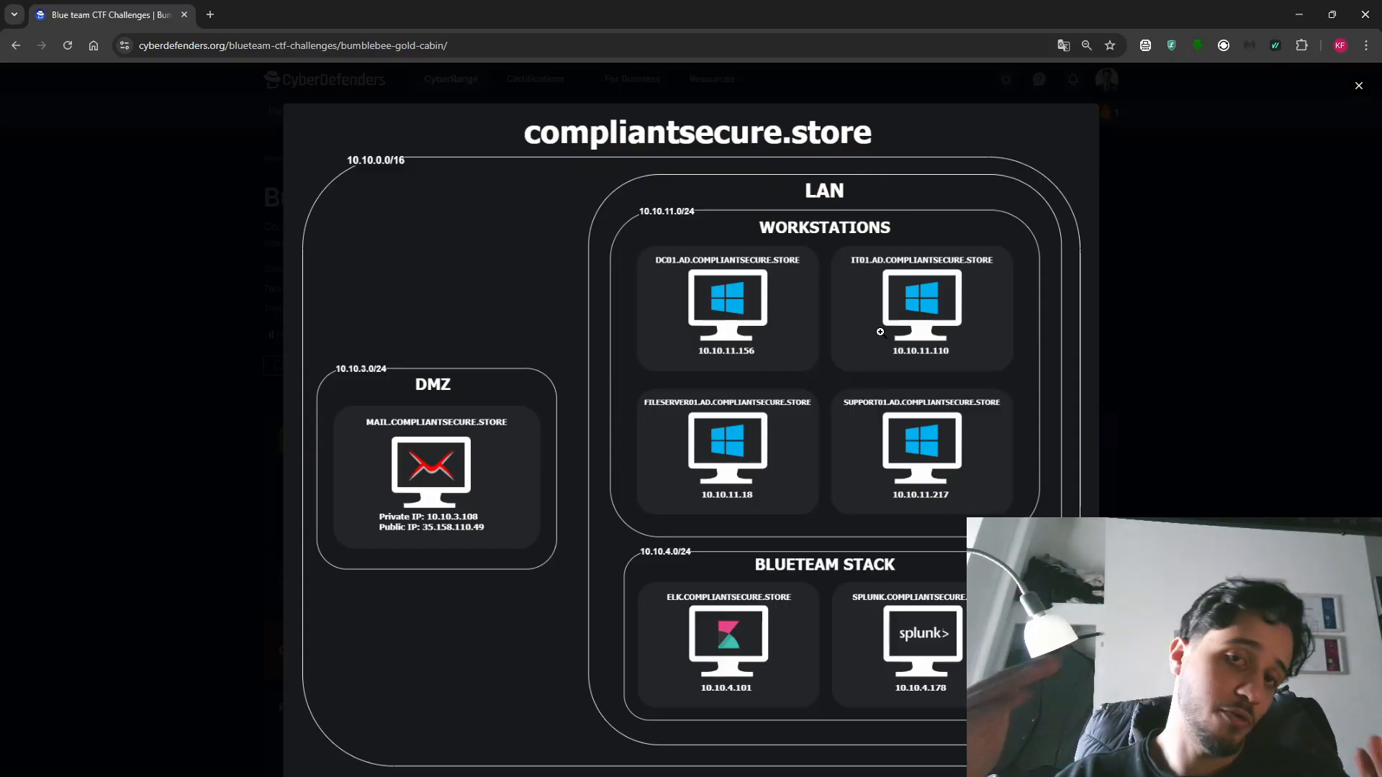
click(1354, 108)
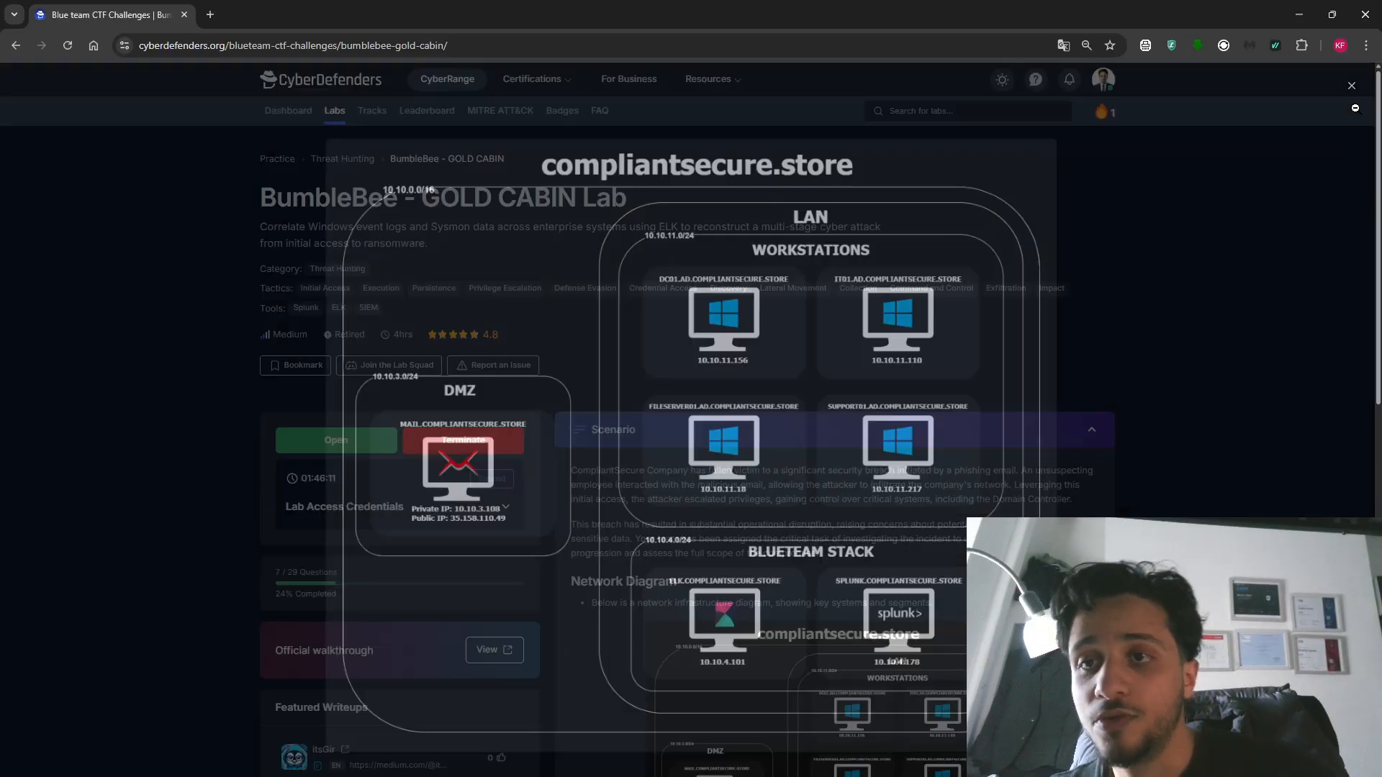
- Review the Initial Access questions again, return to Splunk and highlight the ISO file name in the second event
scroll(849, 487, down, 10)
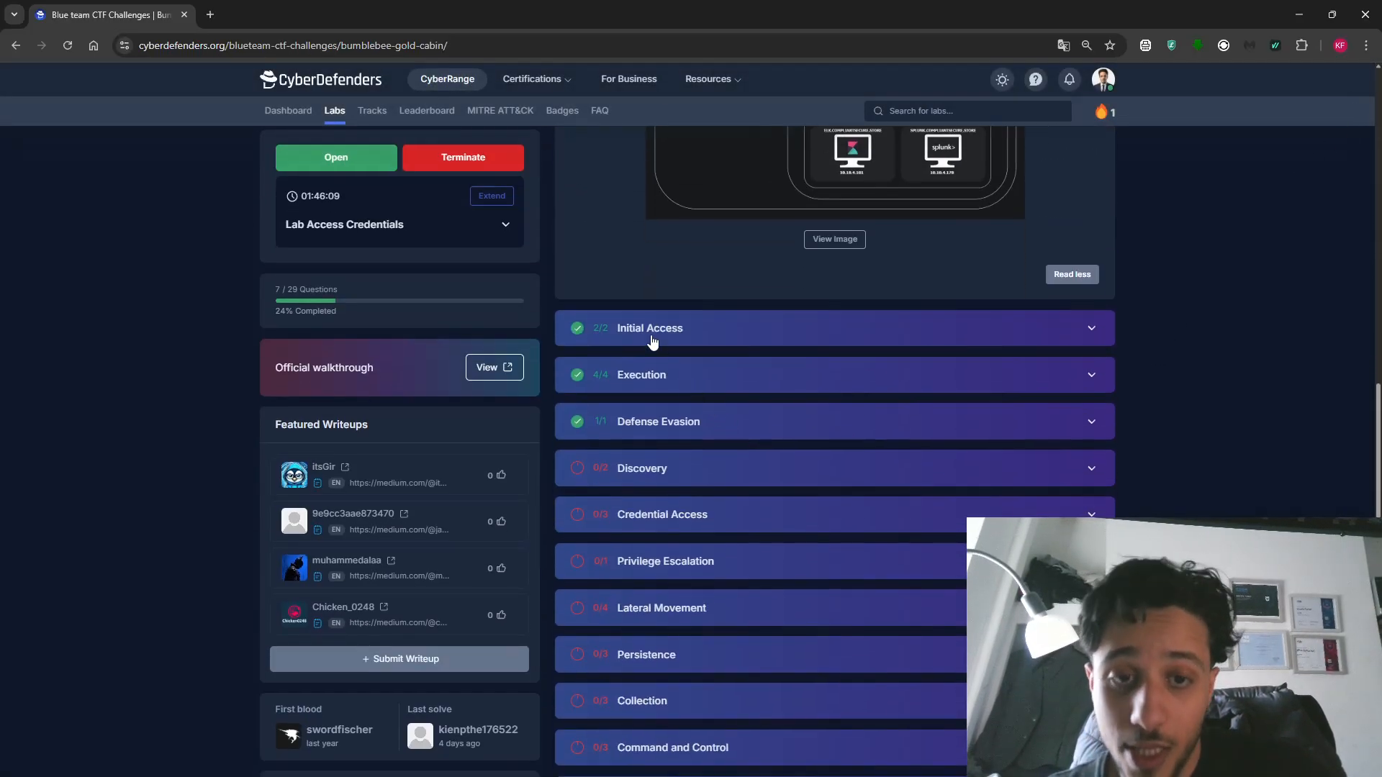
click(652, 341)
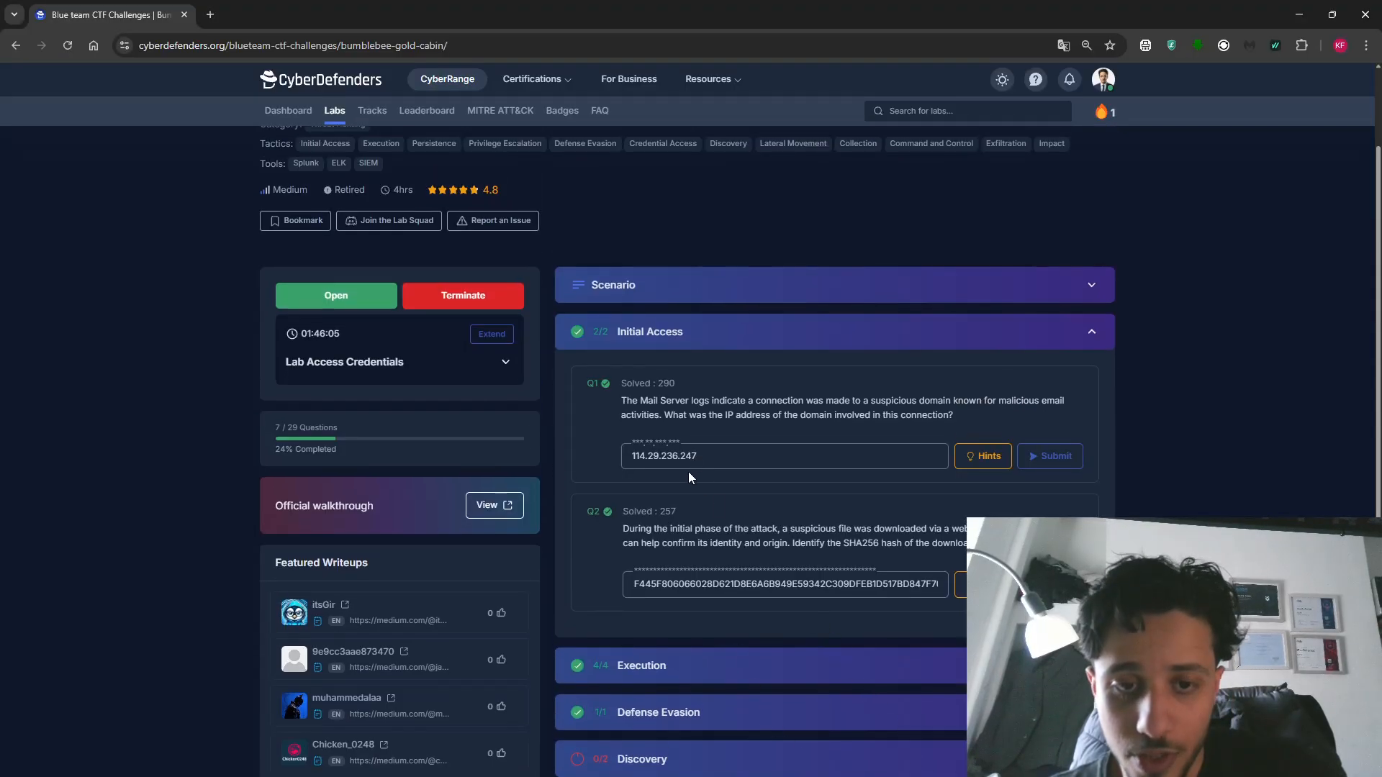
click(723, 752)
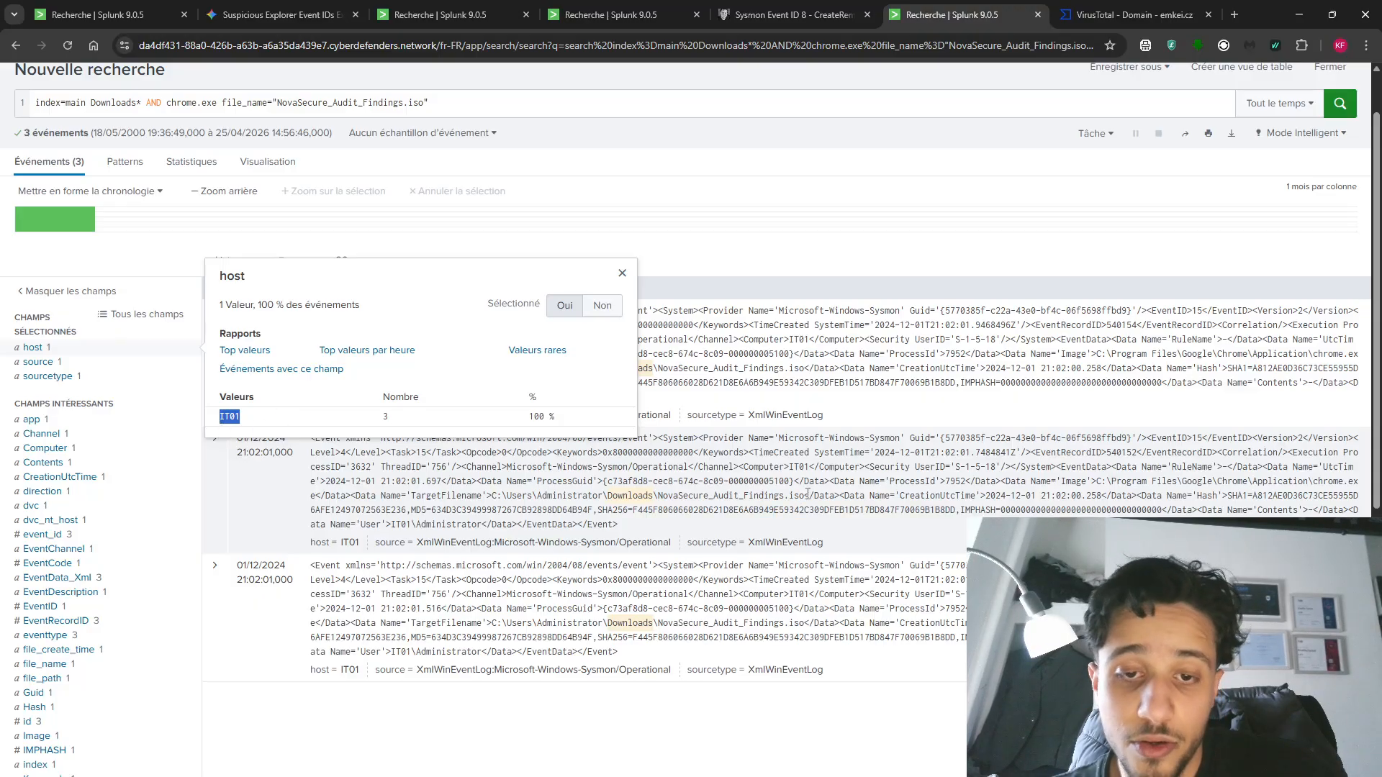
drag(806, 495, 658, 496)
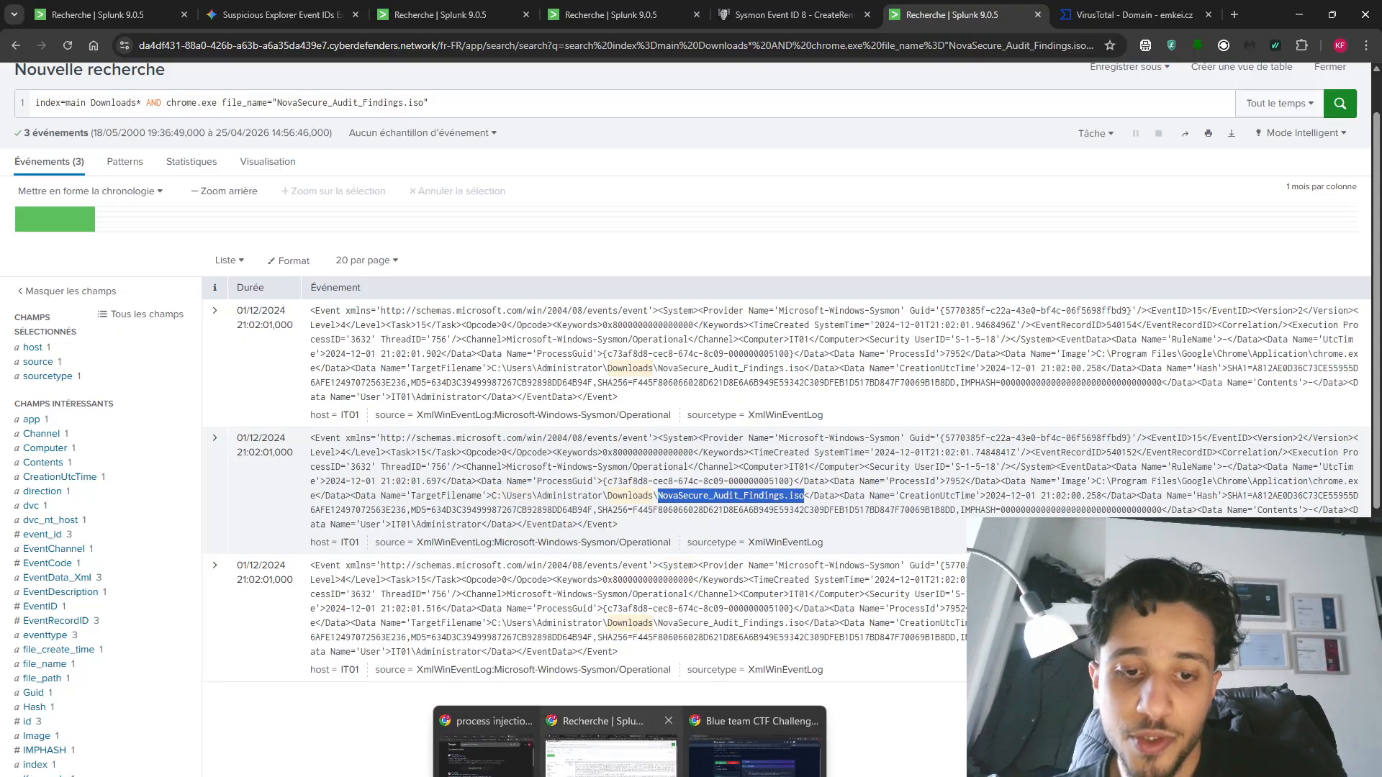
- Switch to the CyberDefenders lab page and read questions Q3 and Q4 in the Execution section
mouse_move(629, 774)
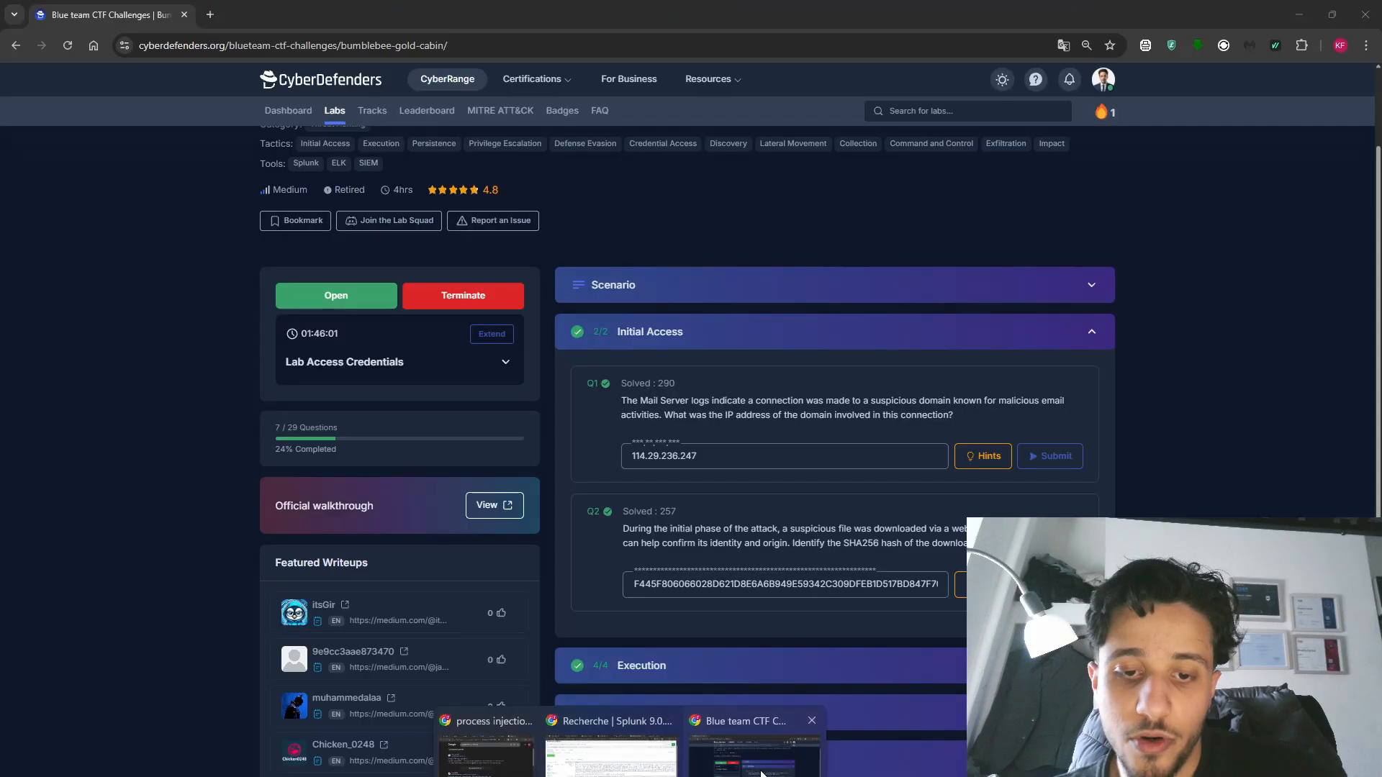
click(761, 769)
scroll(655, 516, down, 2)
click(591, 529)
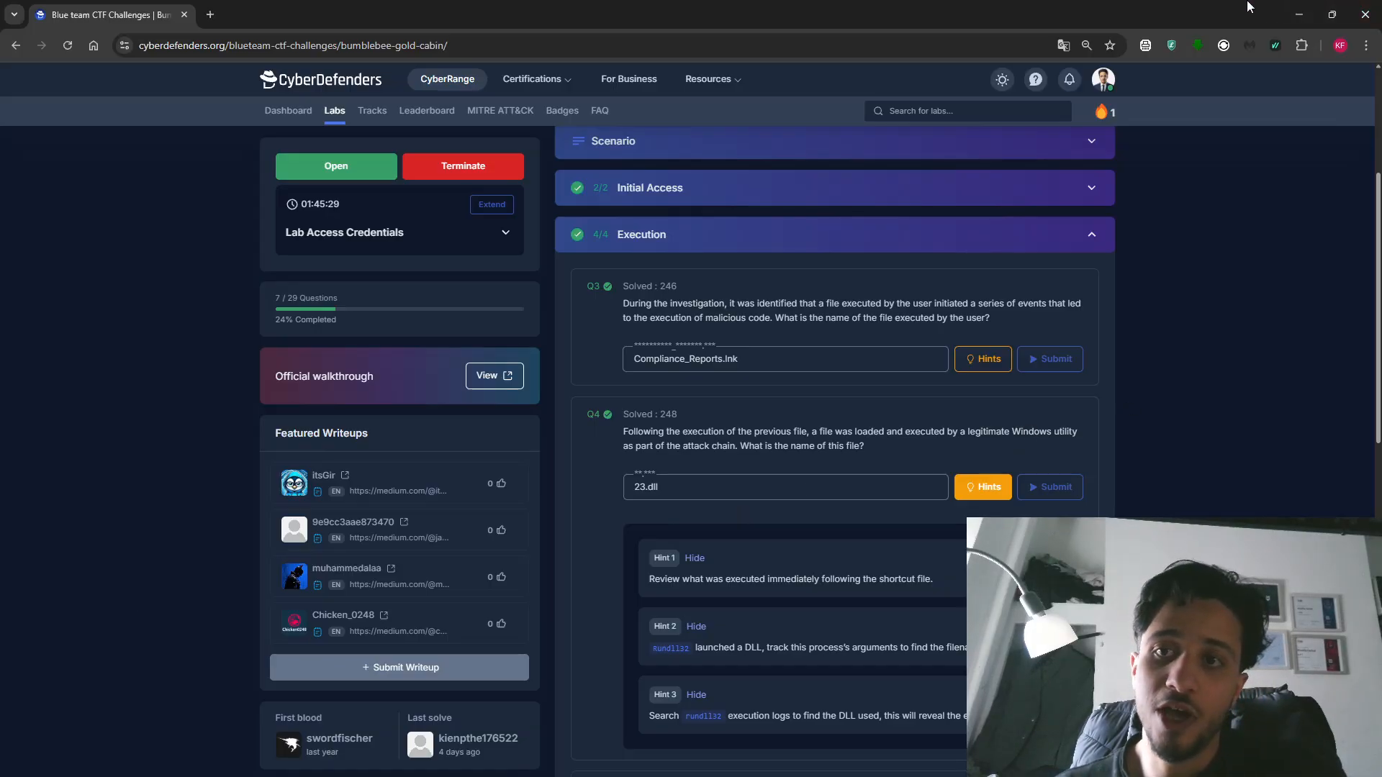
- Switch back to Splunk and reduce the search query to index=main *NovaSecure_Audit_Findings*
click(1298, 14)
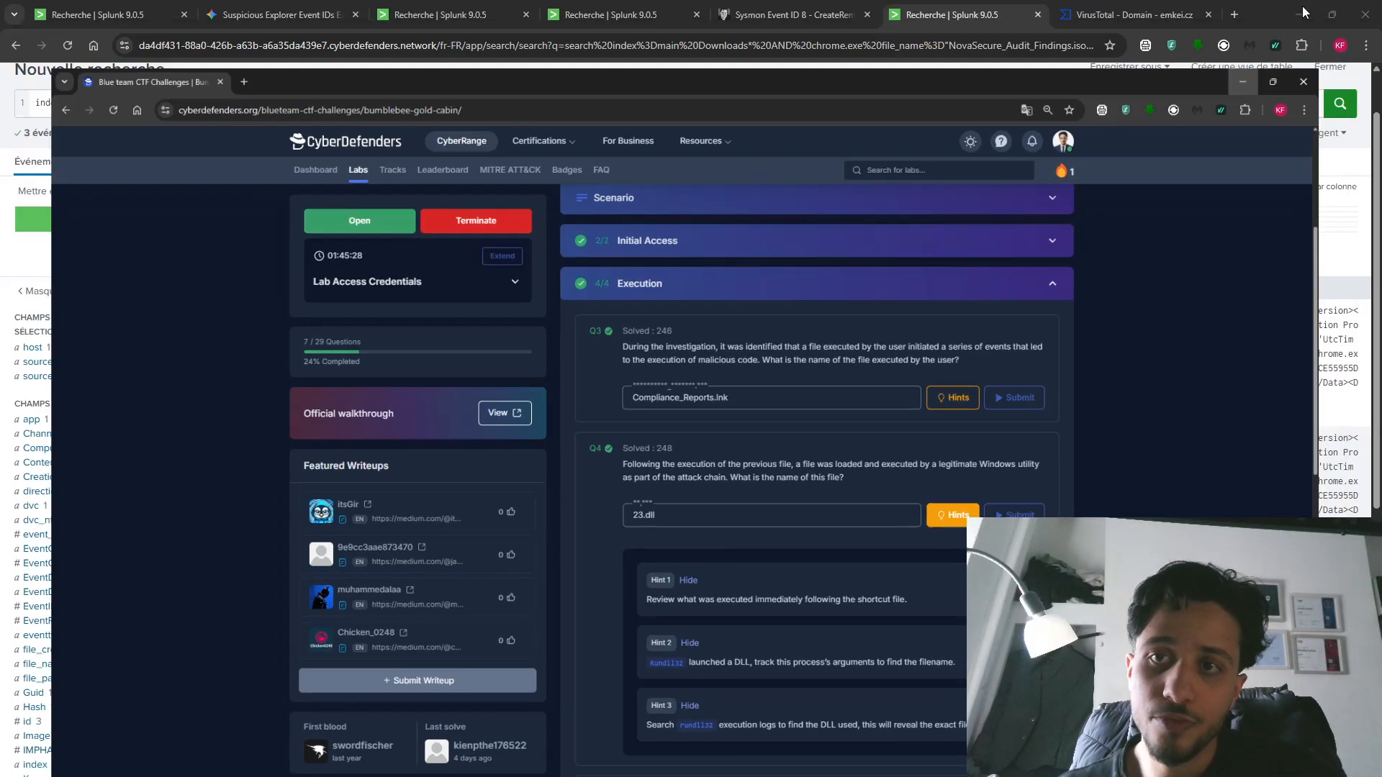
drag(431, 175, 326, 197)
drag(213, 180, 429, 175)
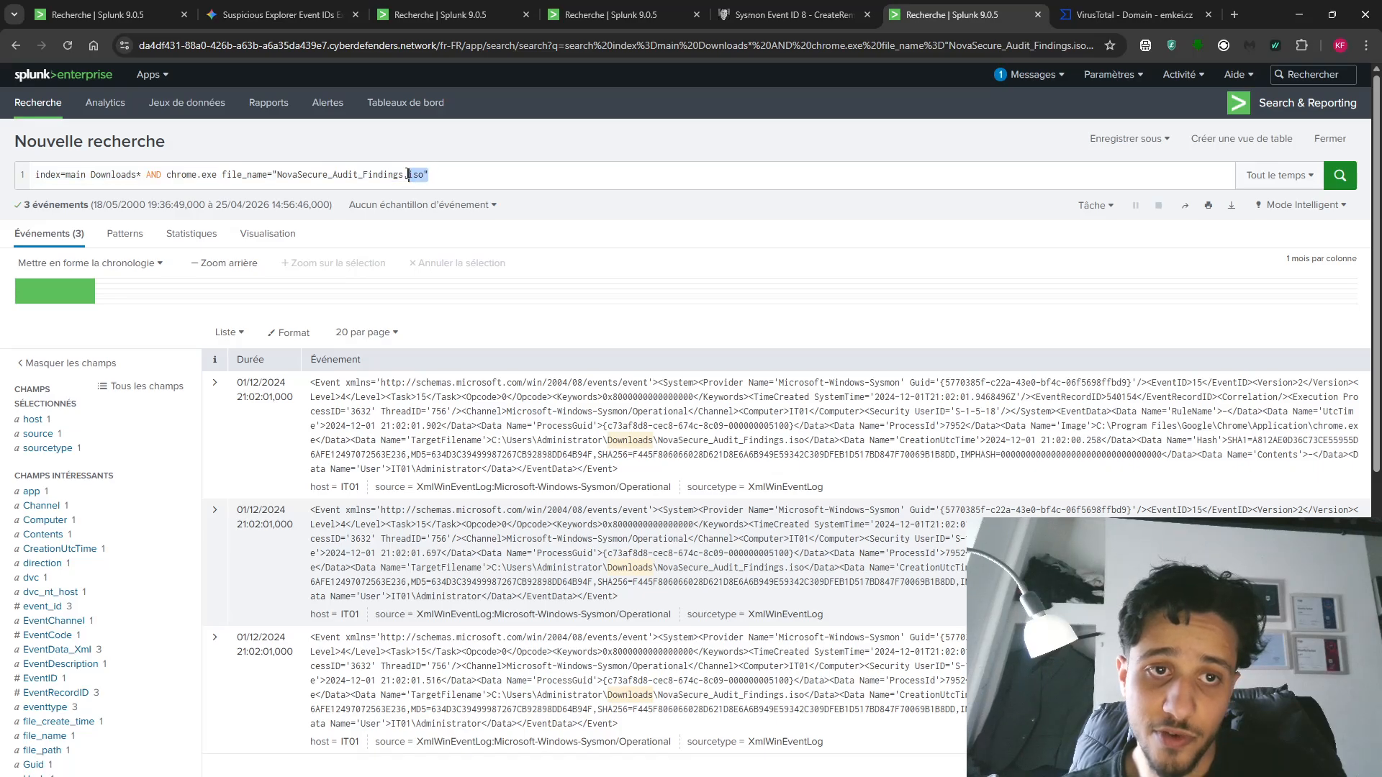
key(BackSpace)
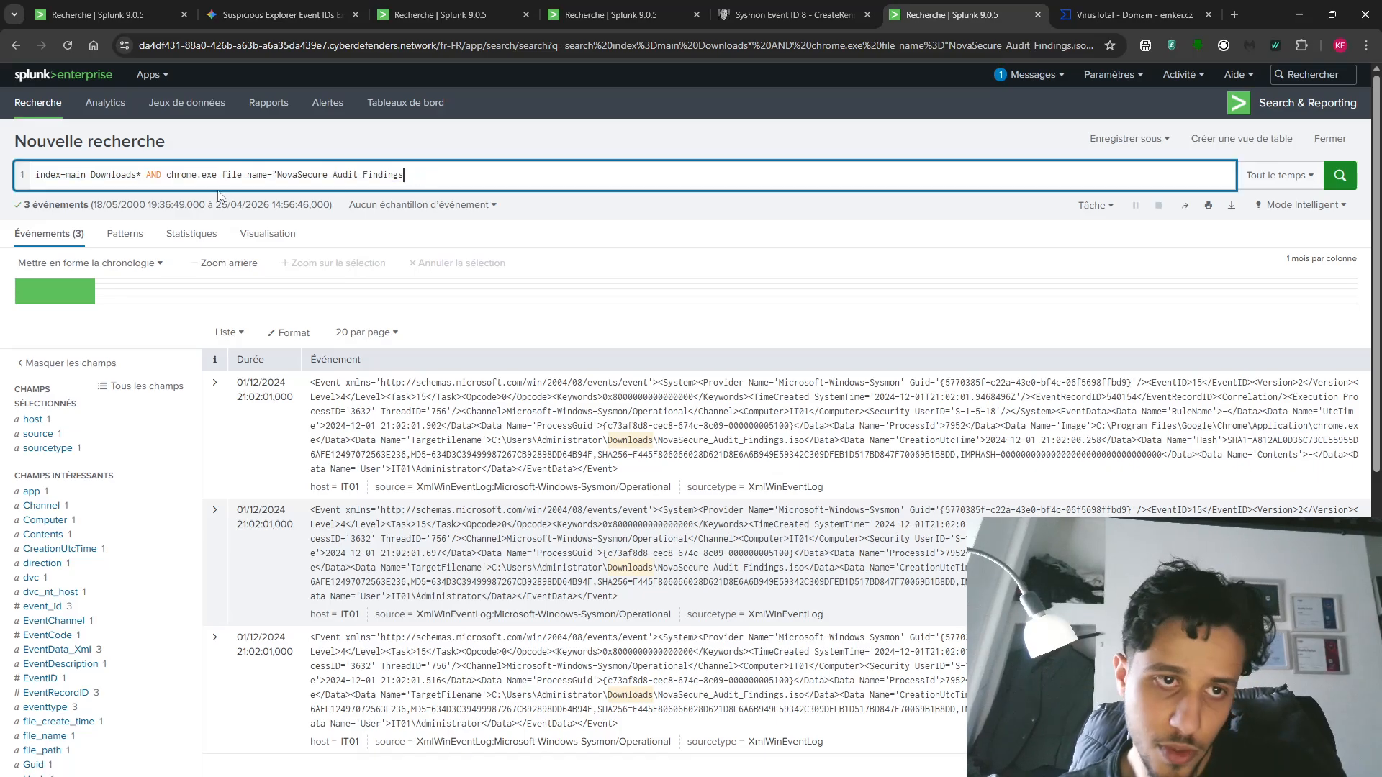
drag(278, 175, 91, 177)
key(BackSpace)
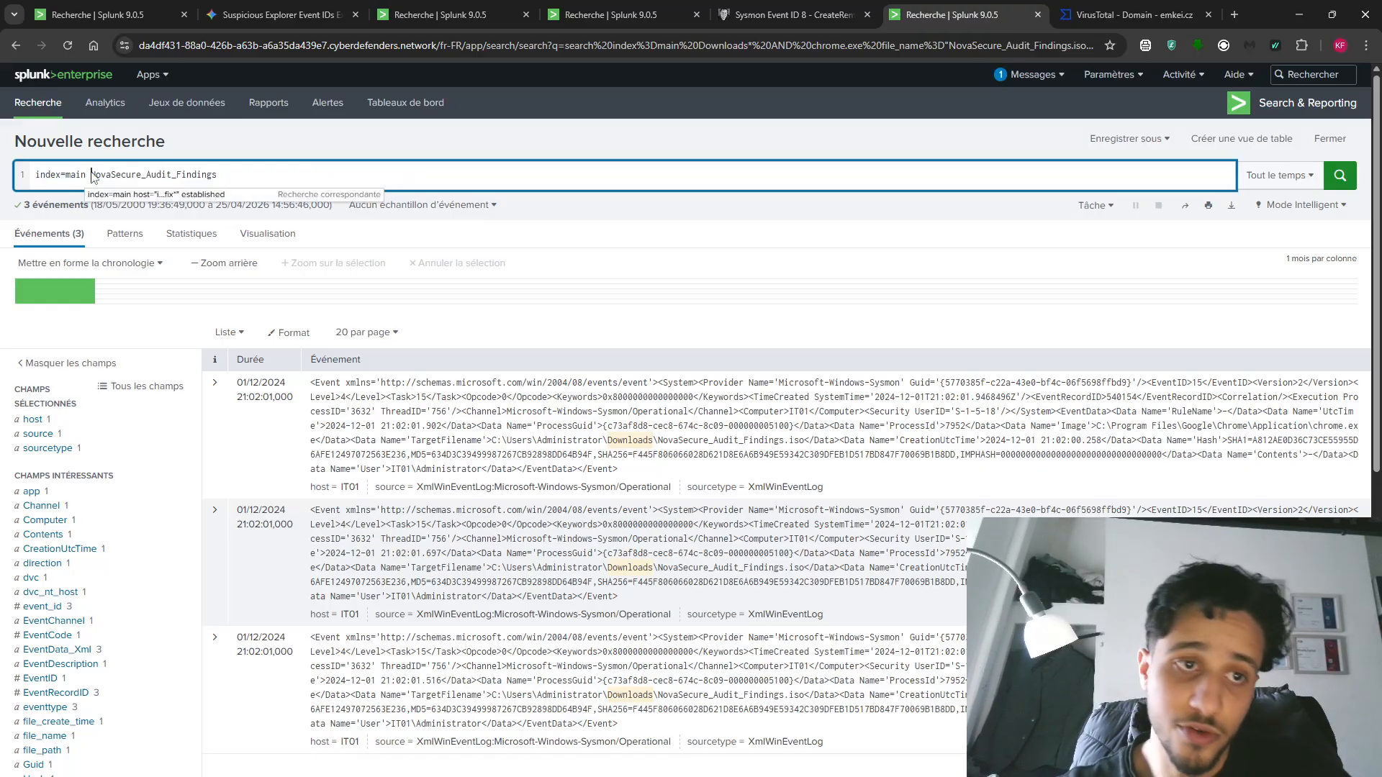
click(262, 178)
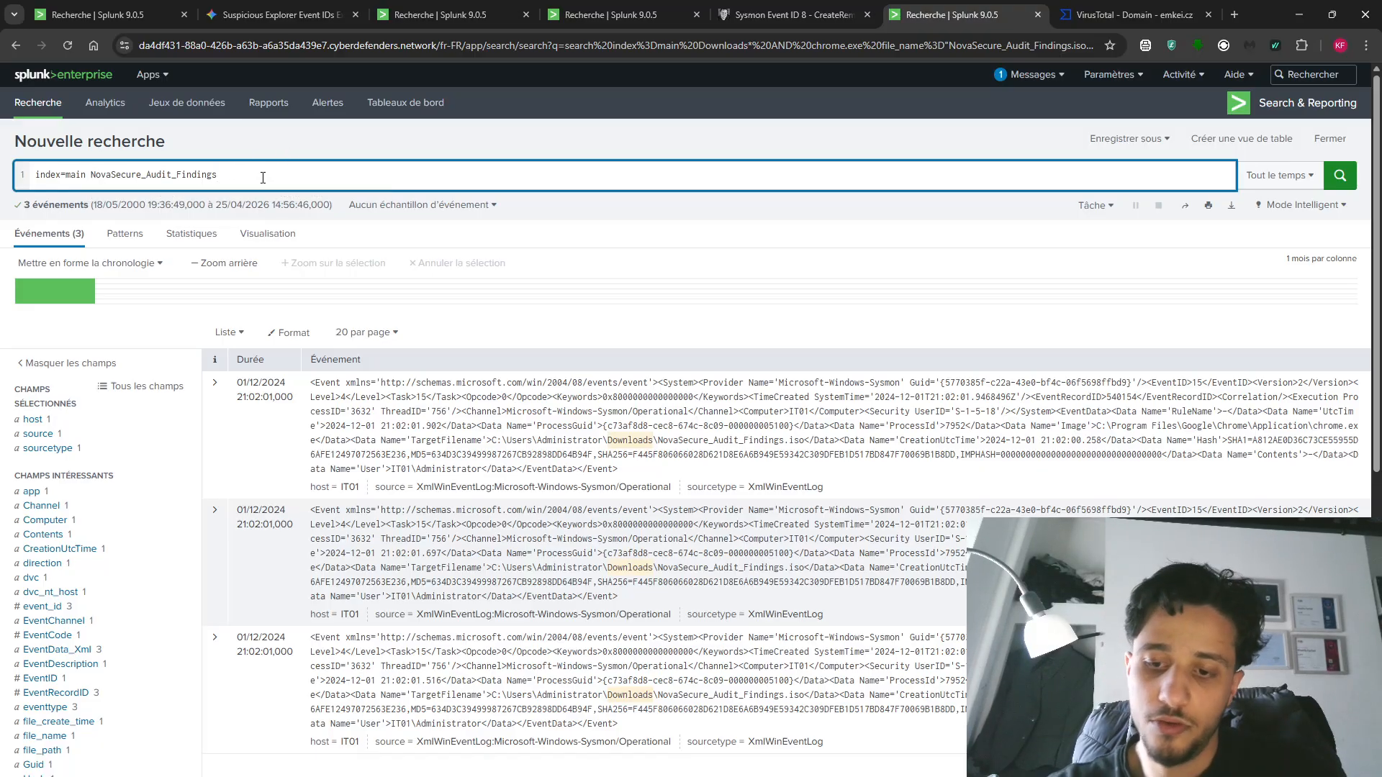
click(93, 176)
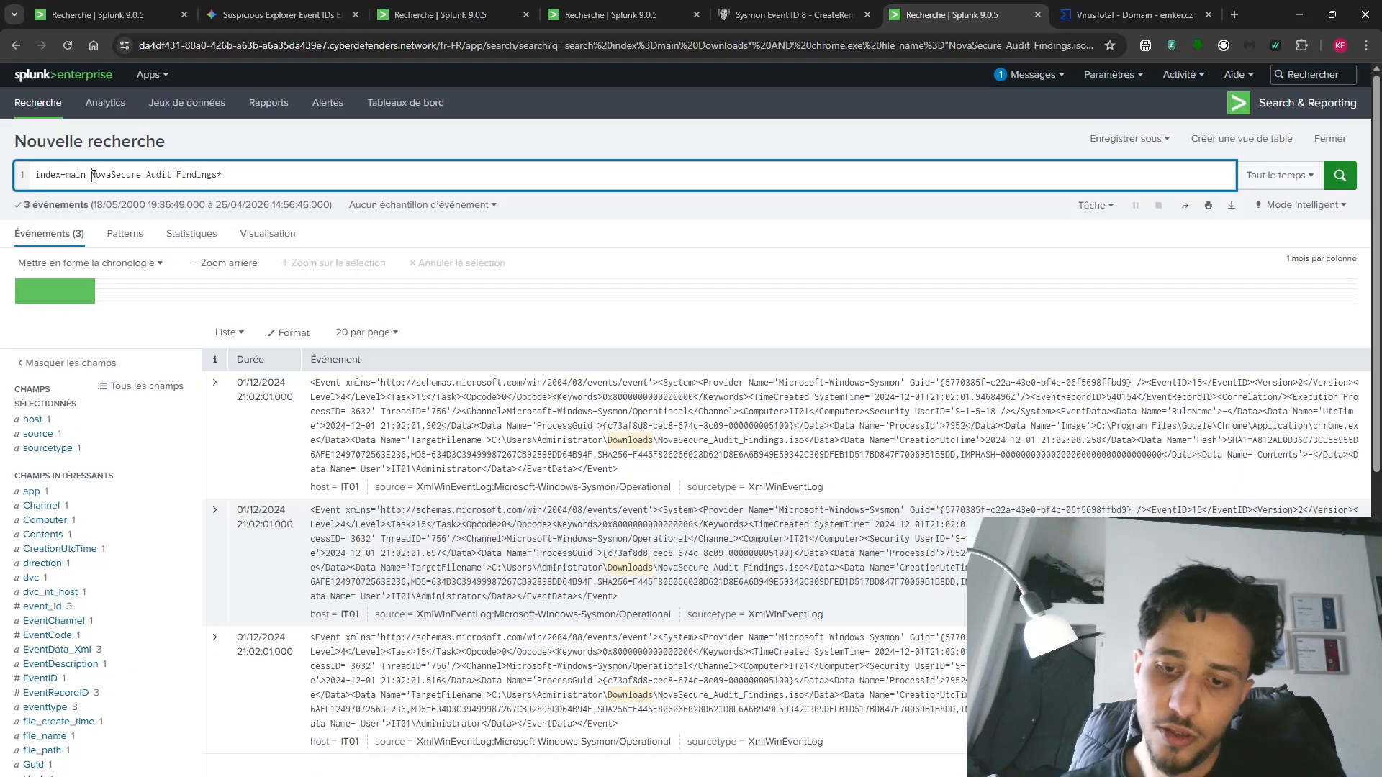
text(")
click(271, 178)
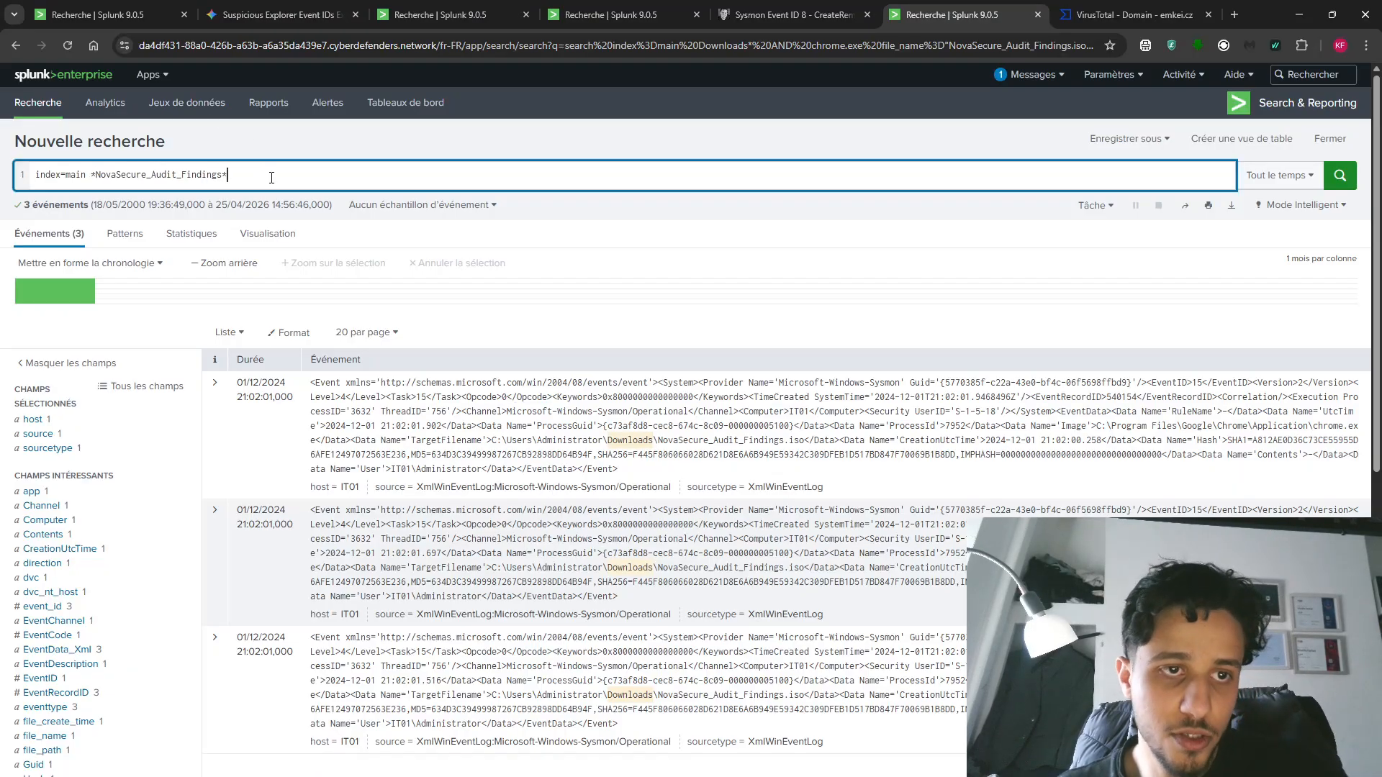
- Extend the search query with the condition AND EventID="11"
text(A)
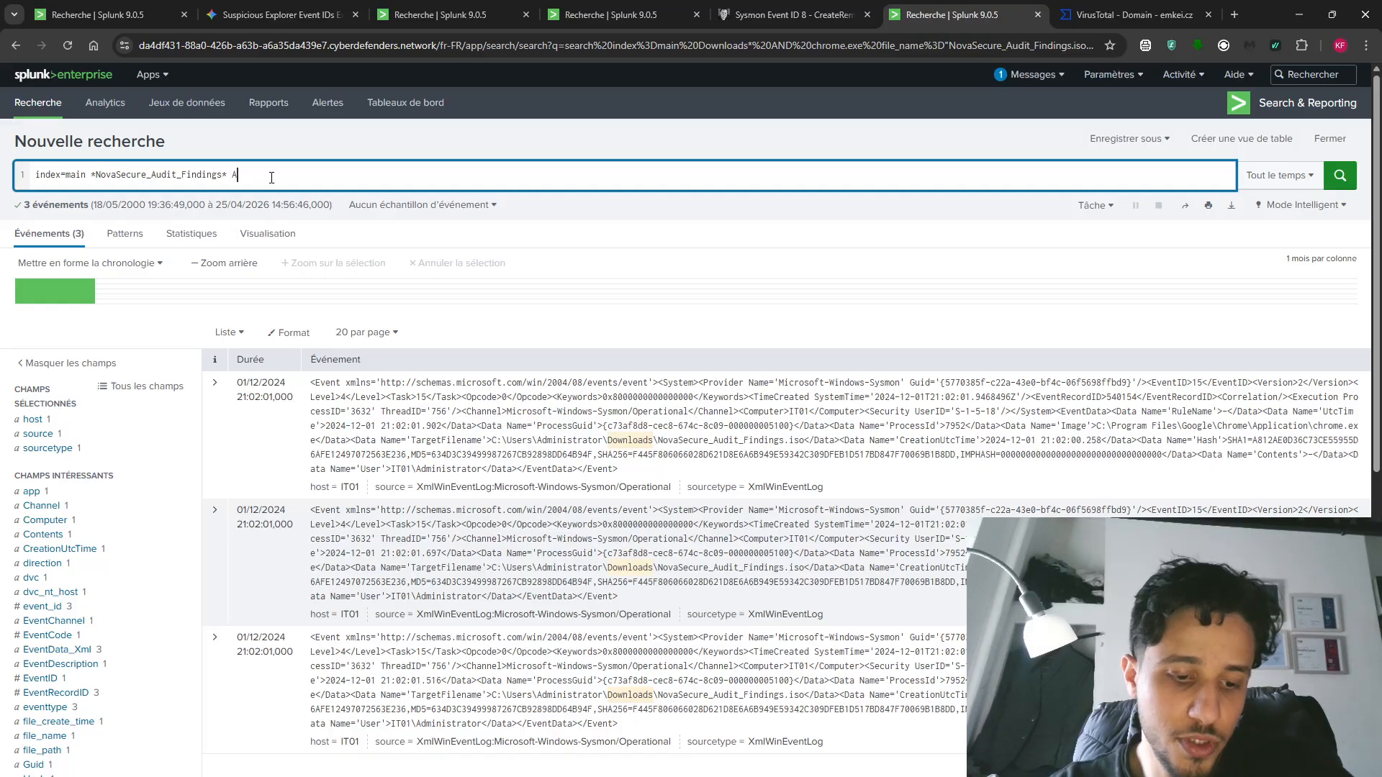
text(ND EventID)
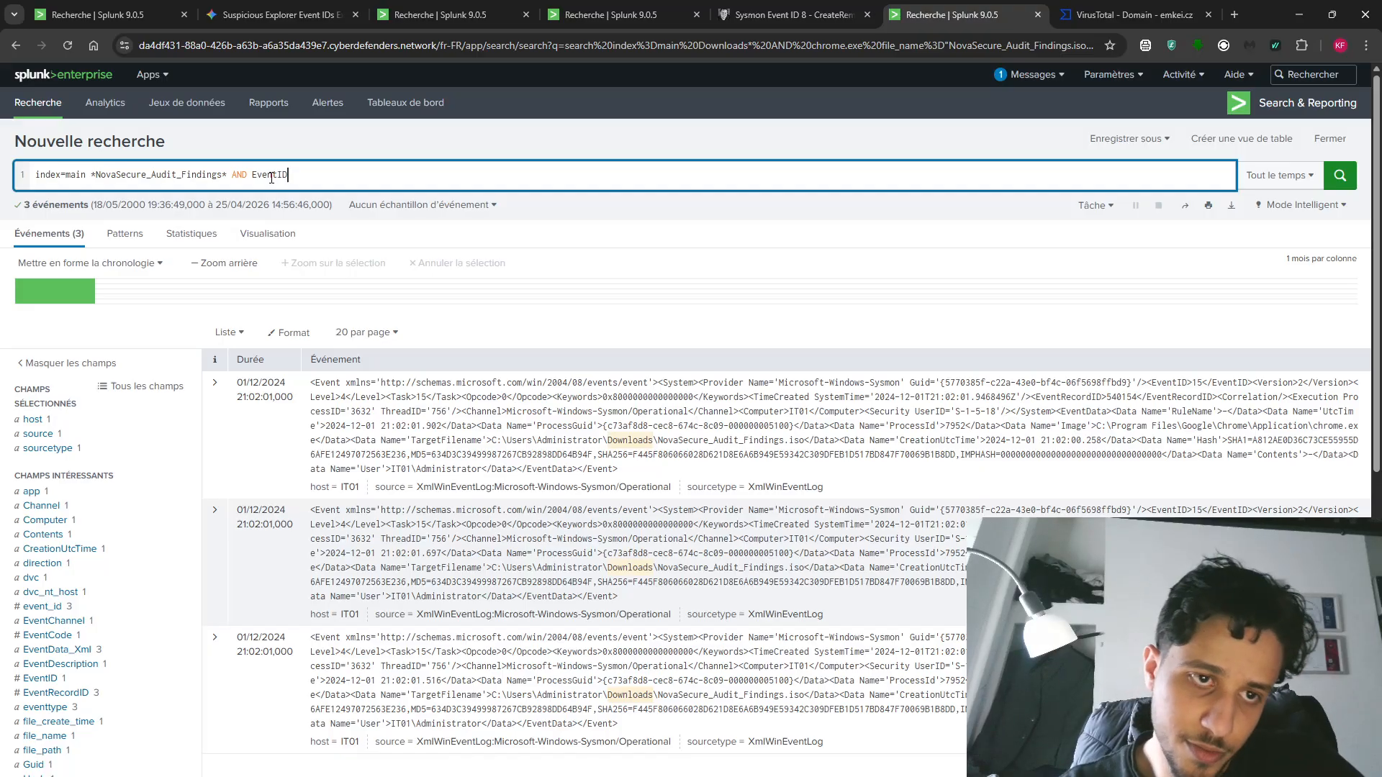
text(=11")
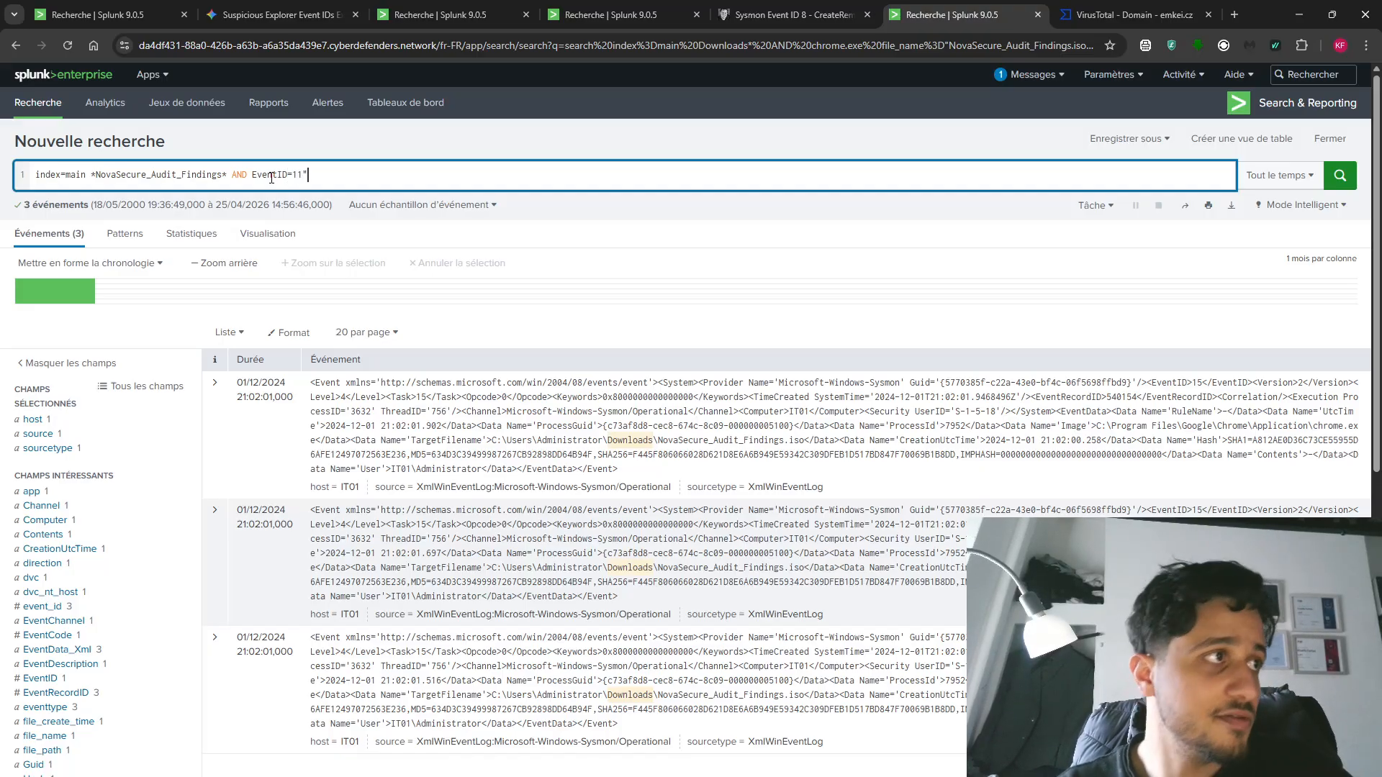
click(294, 175)
text(")
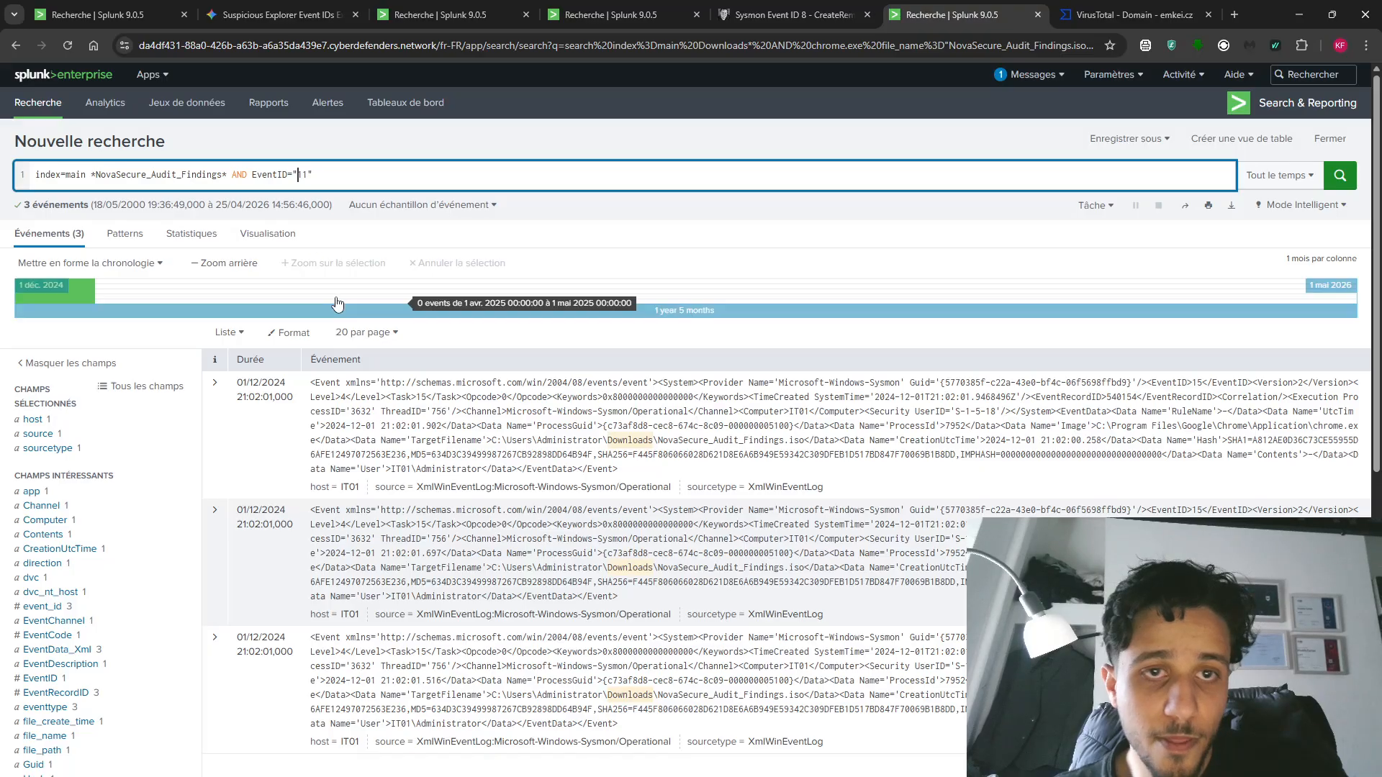
- Switch to the CyberDefenders lab page, reread question Q3 in the Execution section and return to Splunk
click(629, 776)
click(754, 749)
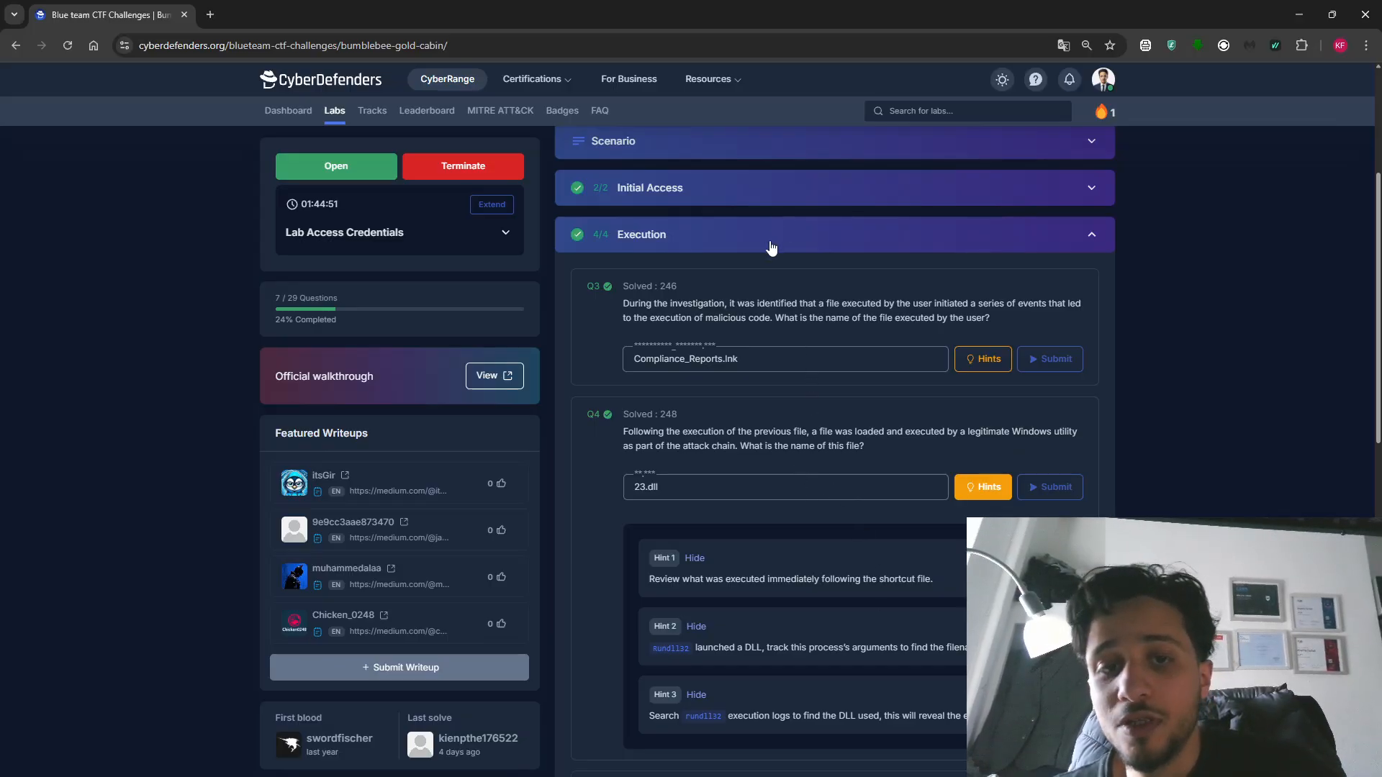
drag(720, 303, 992, 308)
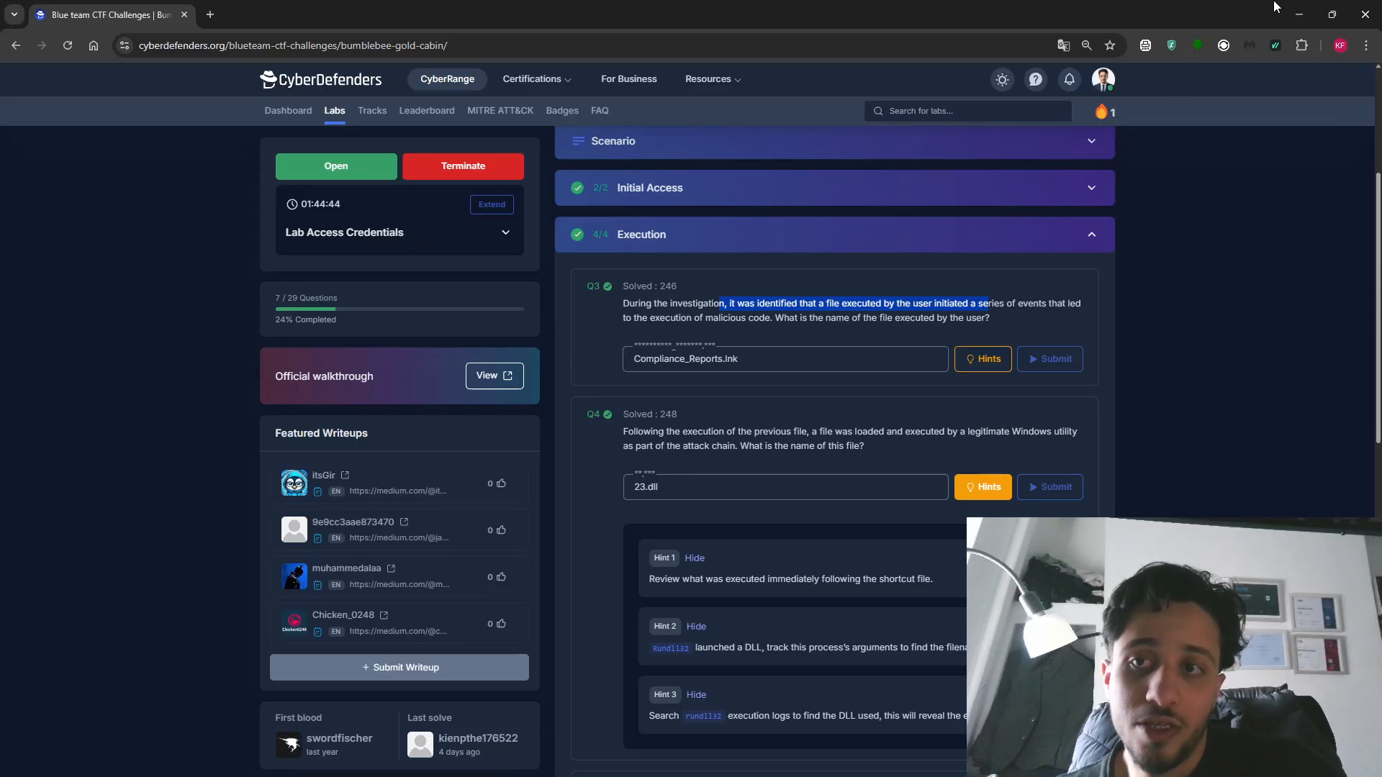
click(1299, 14)
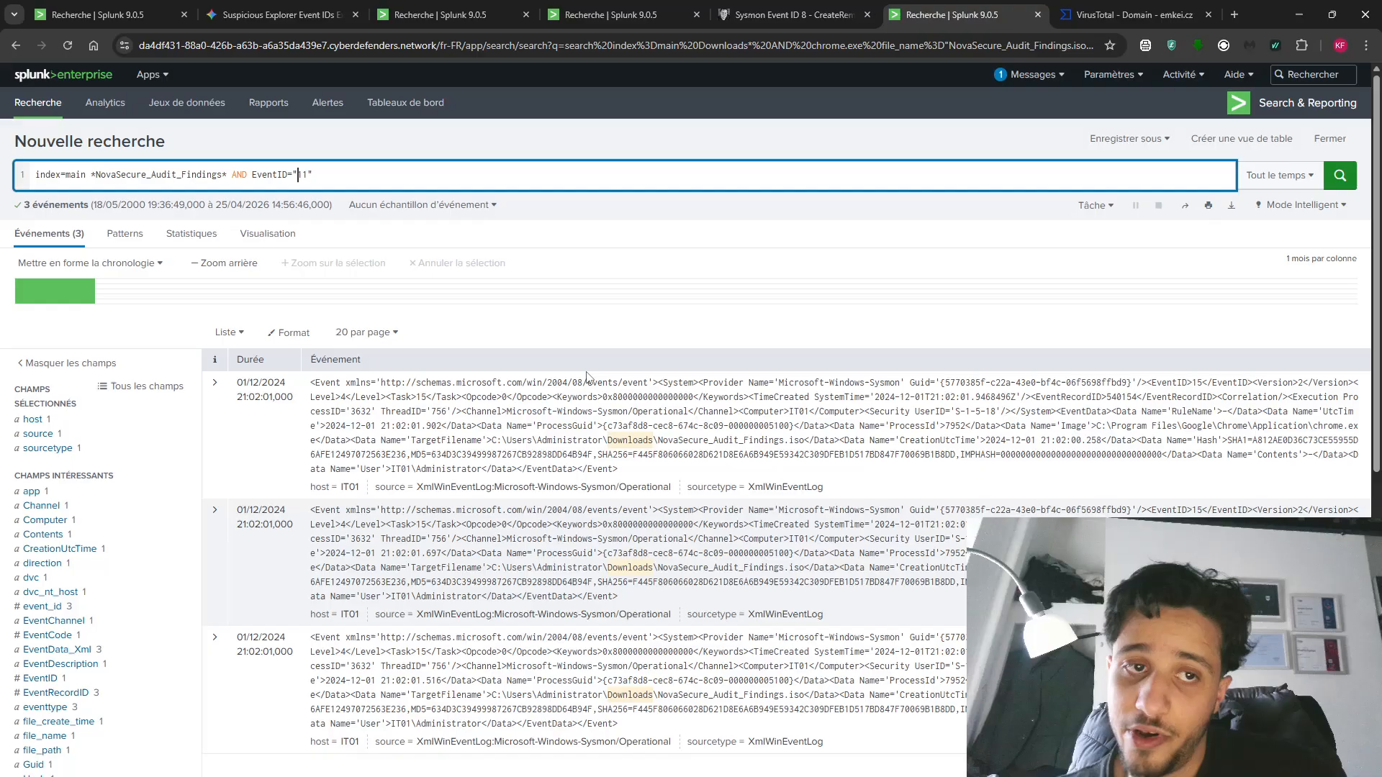
- Highlight the *NovaSecure_Audit_Findings* term in the query and run the search with EventID="11"
click(655, 200)
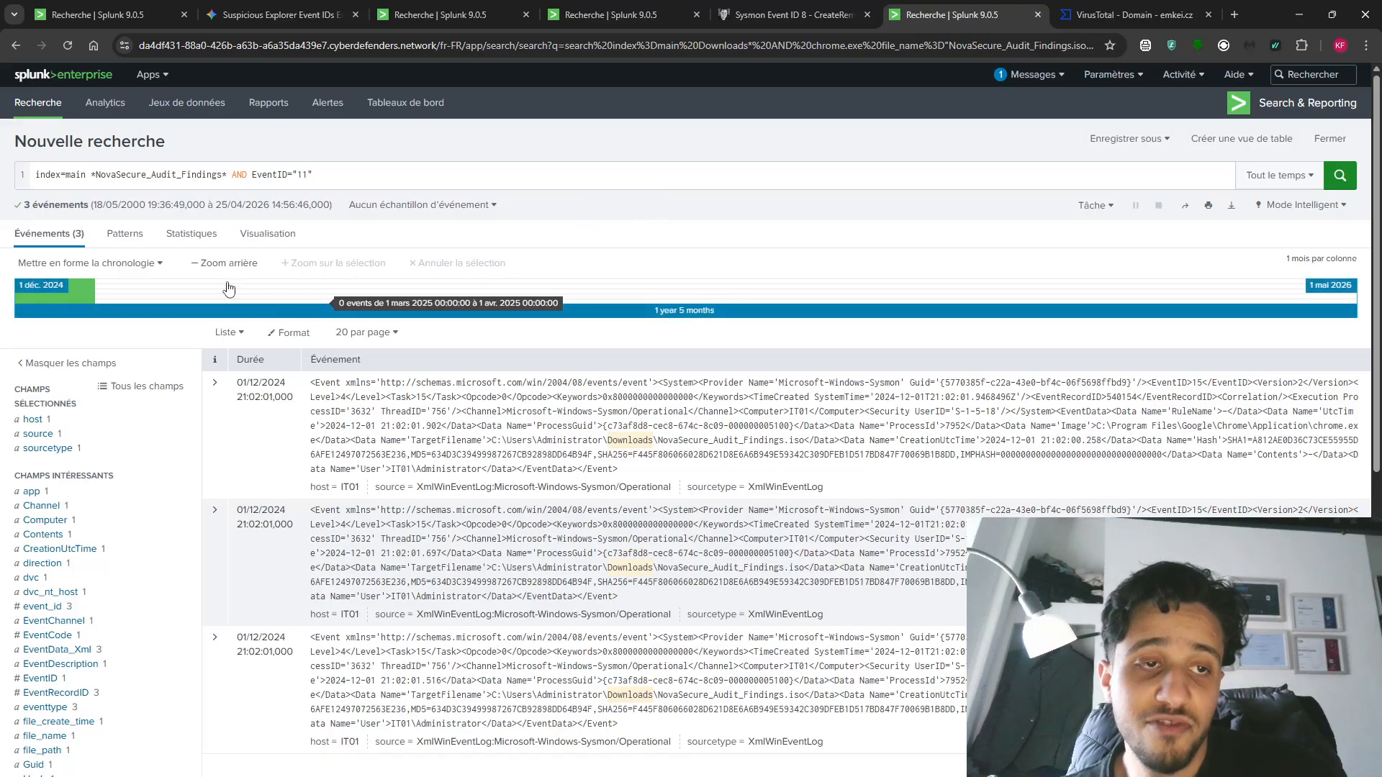
drag(89, 178, 234, 169)
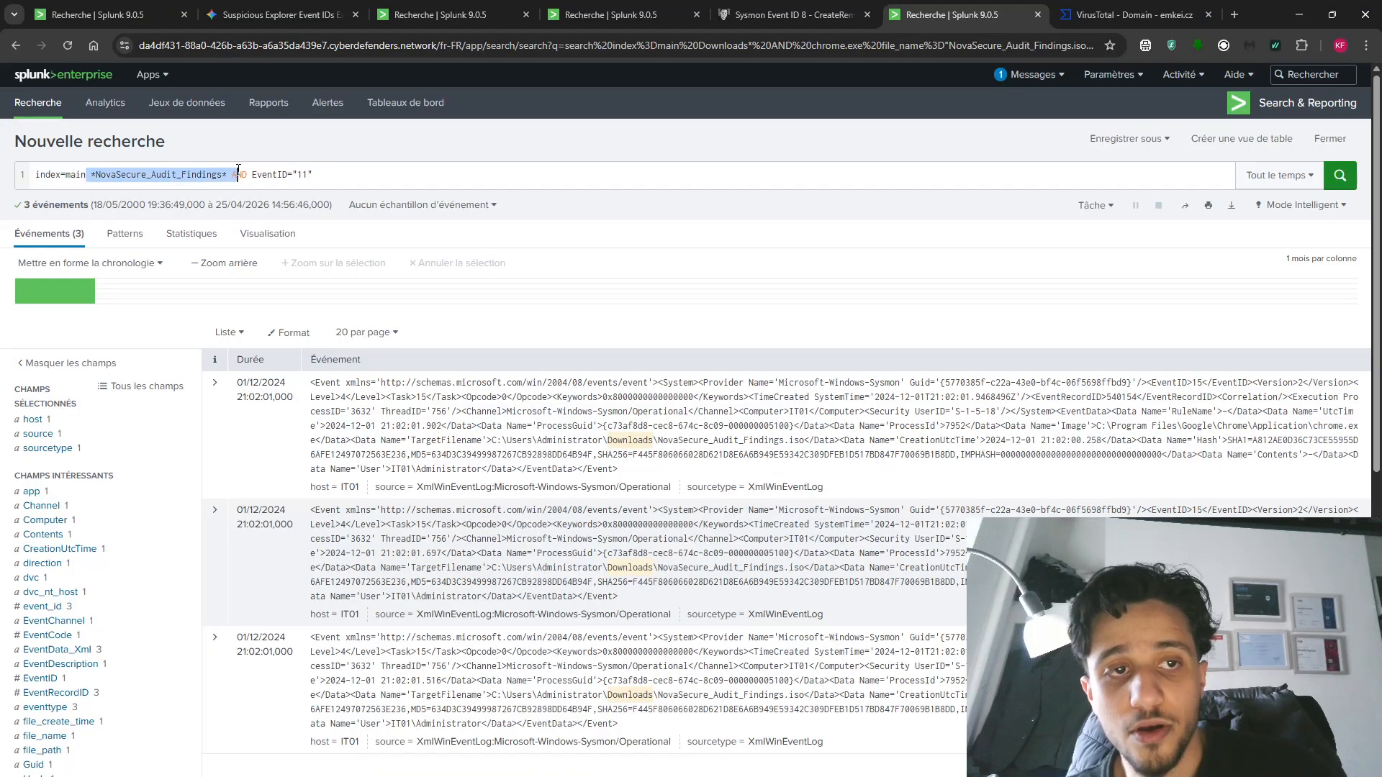
click(232, 176)
drag(232, 177, 91, 175)
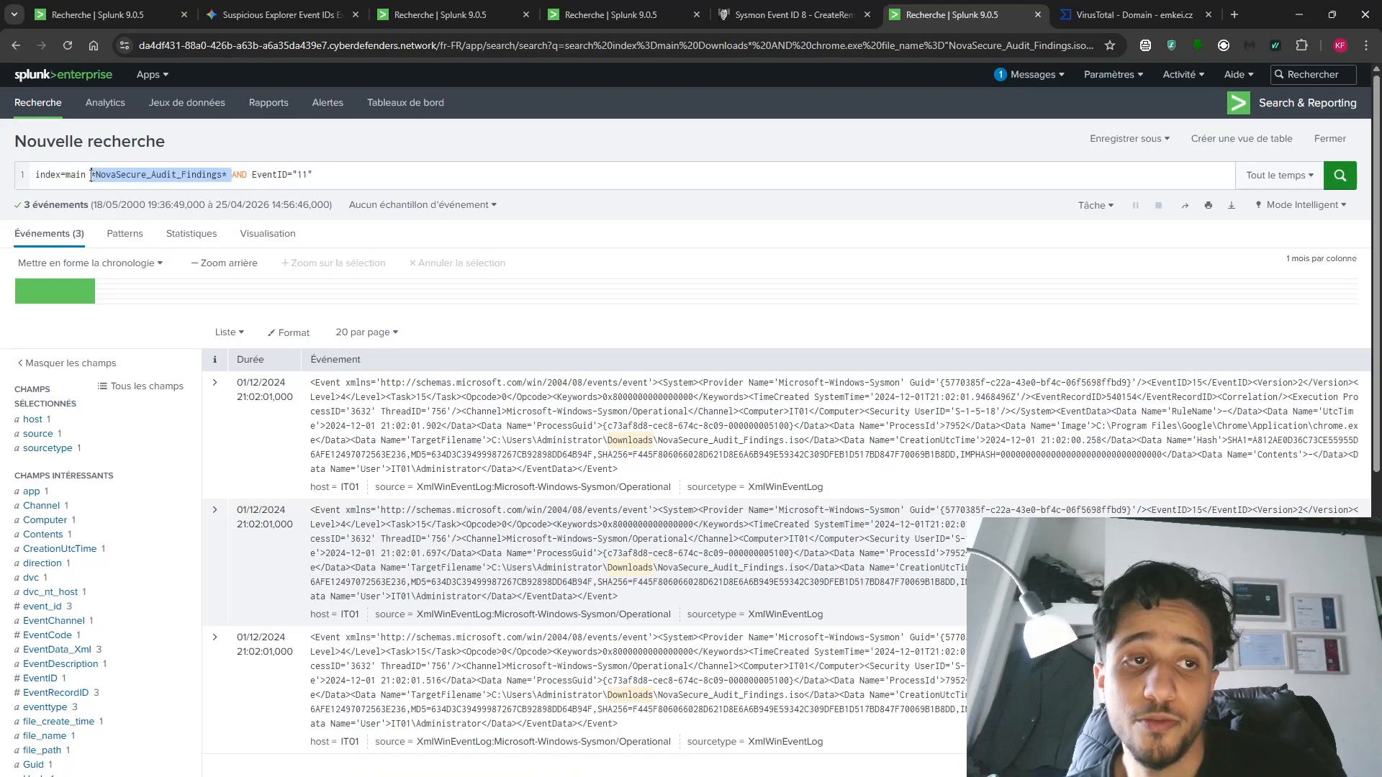
click(1343, 181)
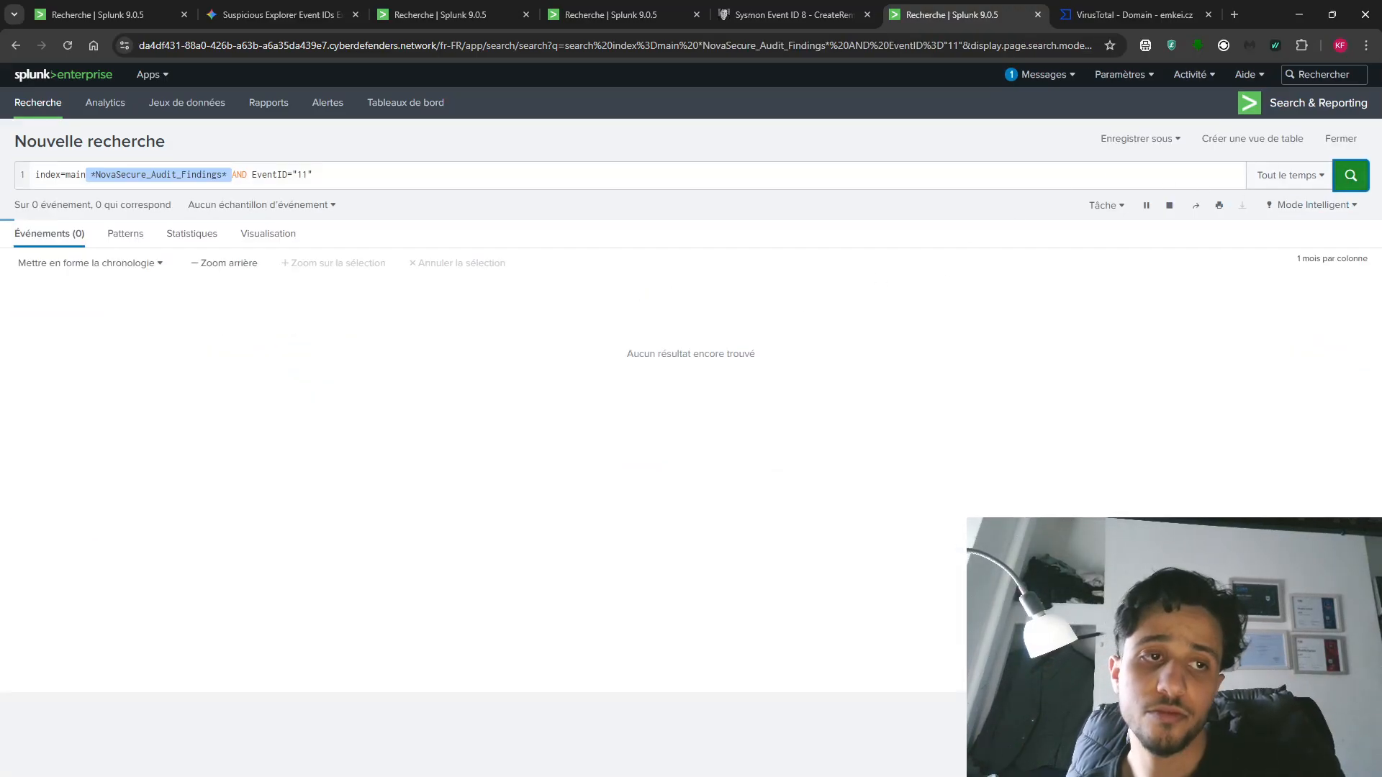
- Open the file_name field's value list and examine the names of the files created
scroll(133, 525, down, 2)
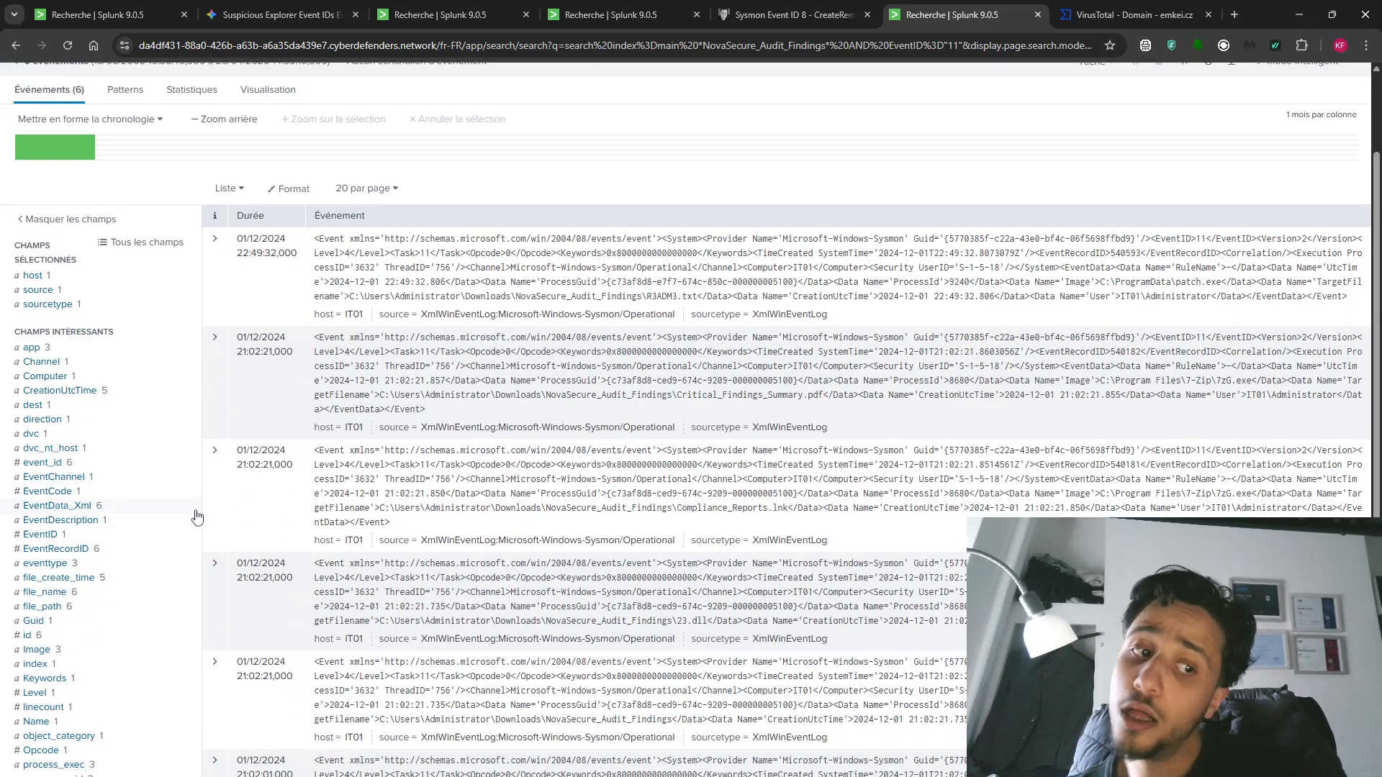
click(143, 592)
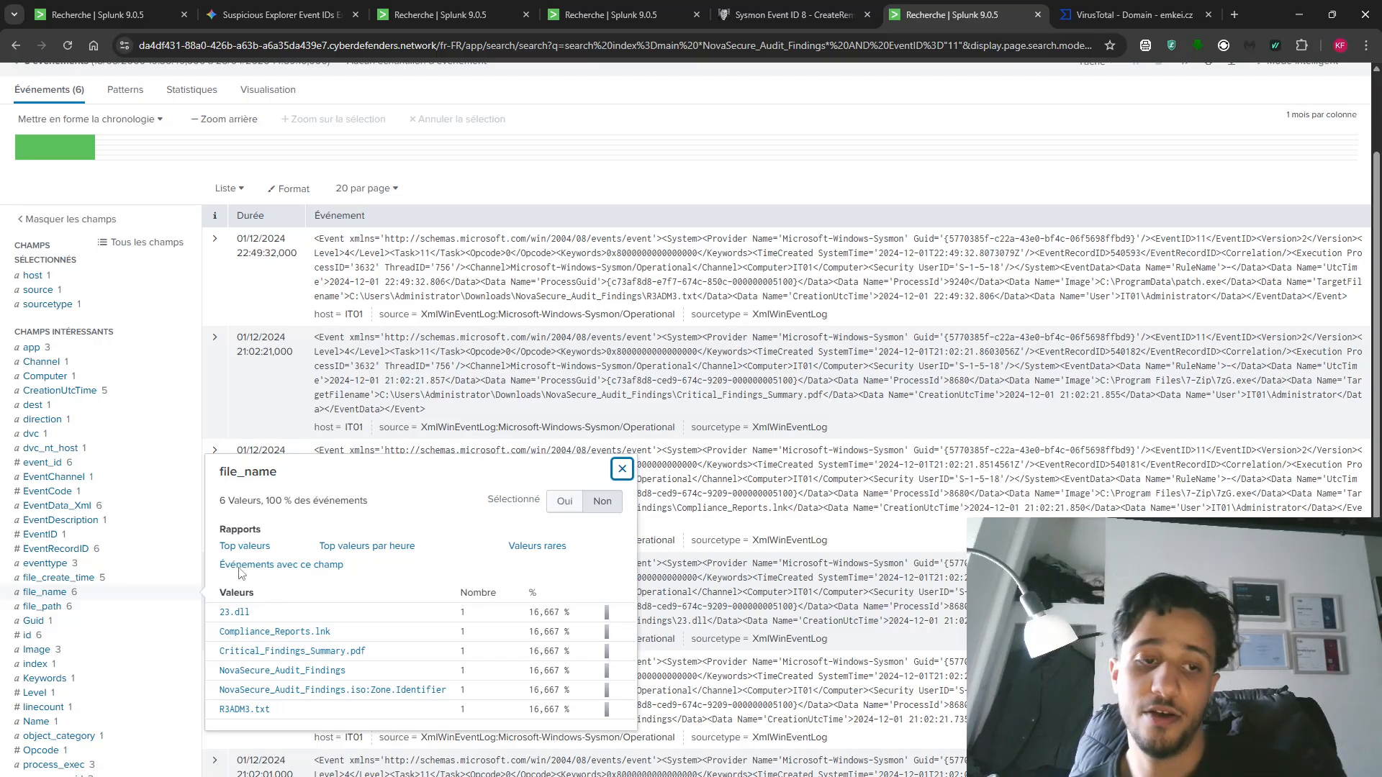
drag(215, 478, 289, 511)
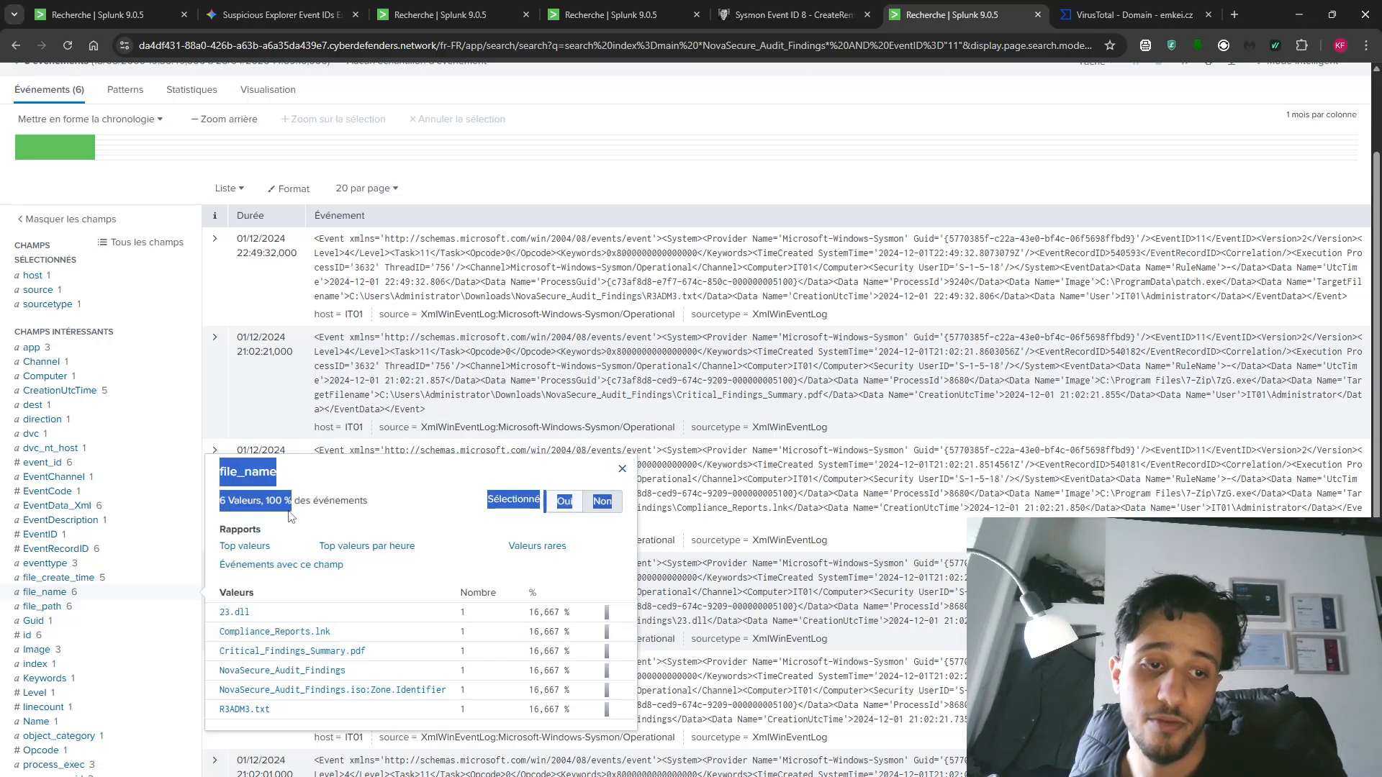
click(289, 603)
drag(355, 638, 230, 648)
click(369, 628)
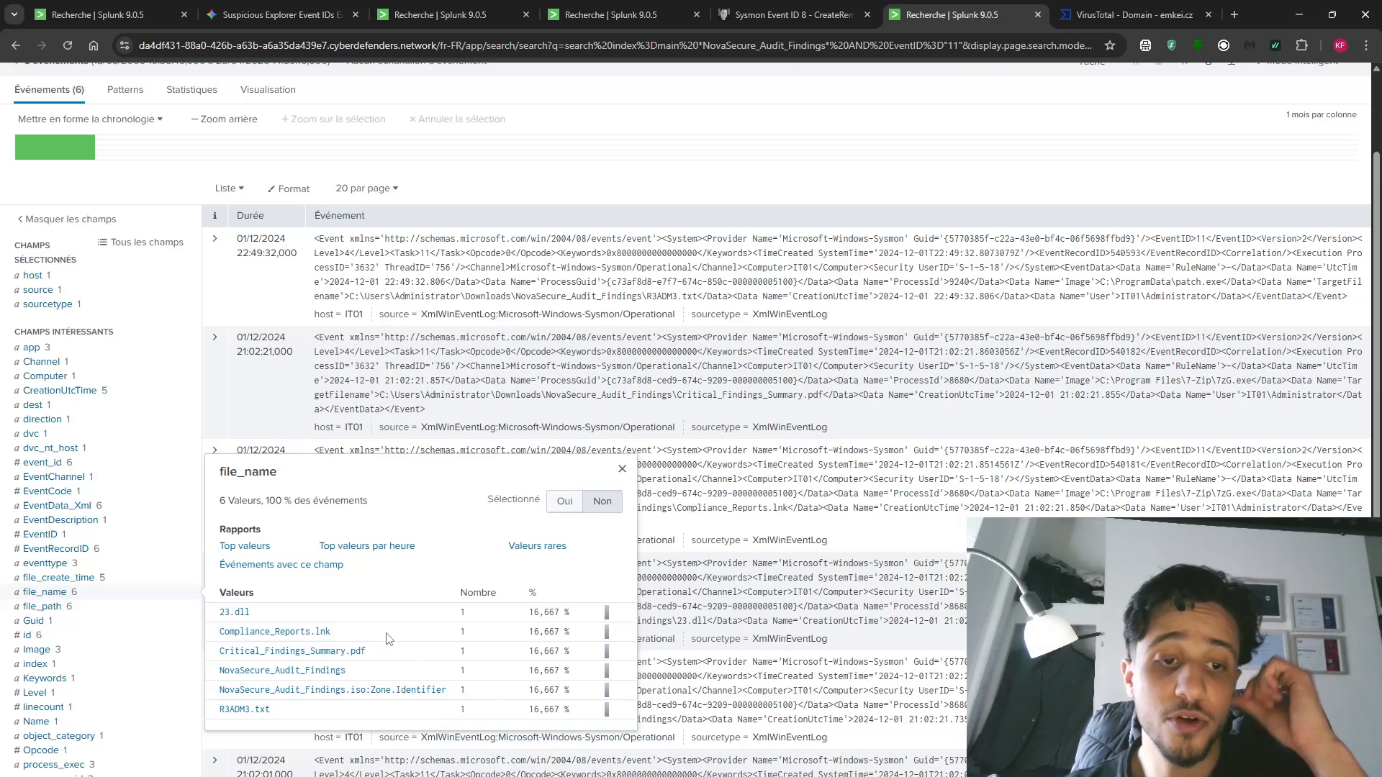
- Copy the file name Compliance_Reports.lnk from the file_name values and check it against question Q3 on the CyberDefenders lab page
drag(355, 638, 242, 638)
right_click(242, 637)
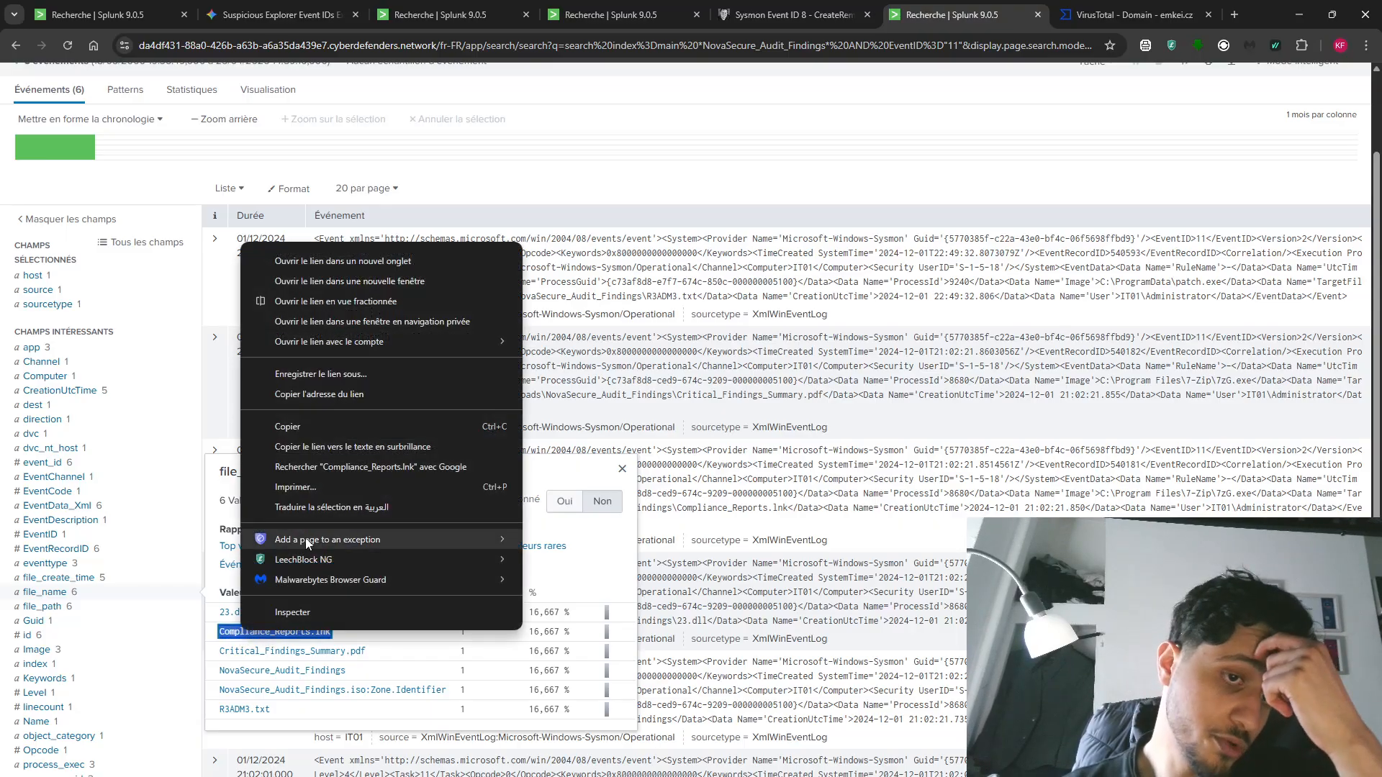
click(271, 426)
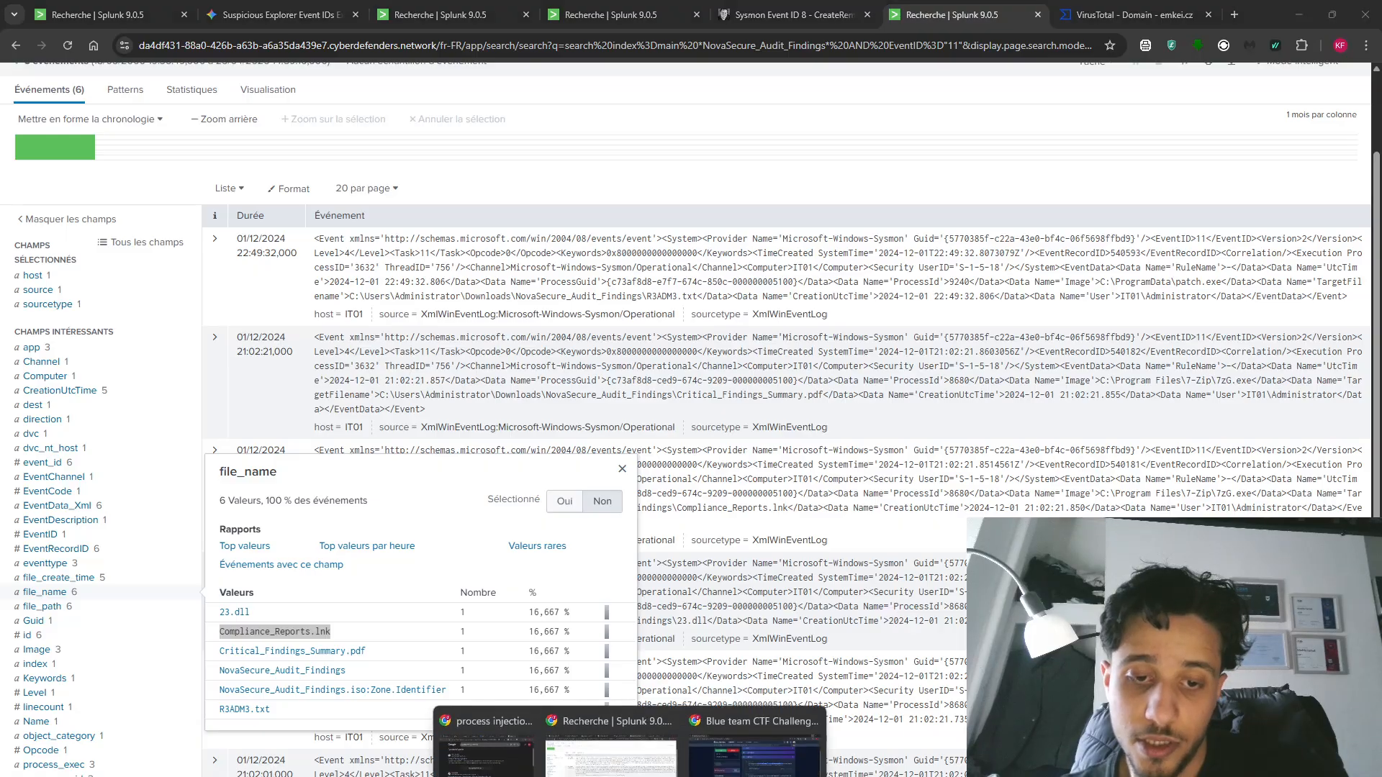
click(755, 764)
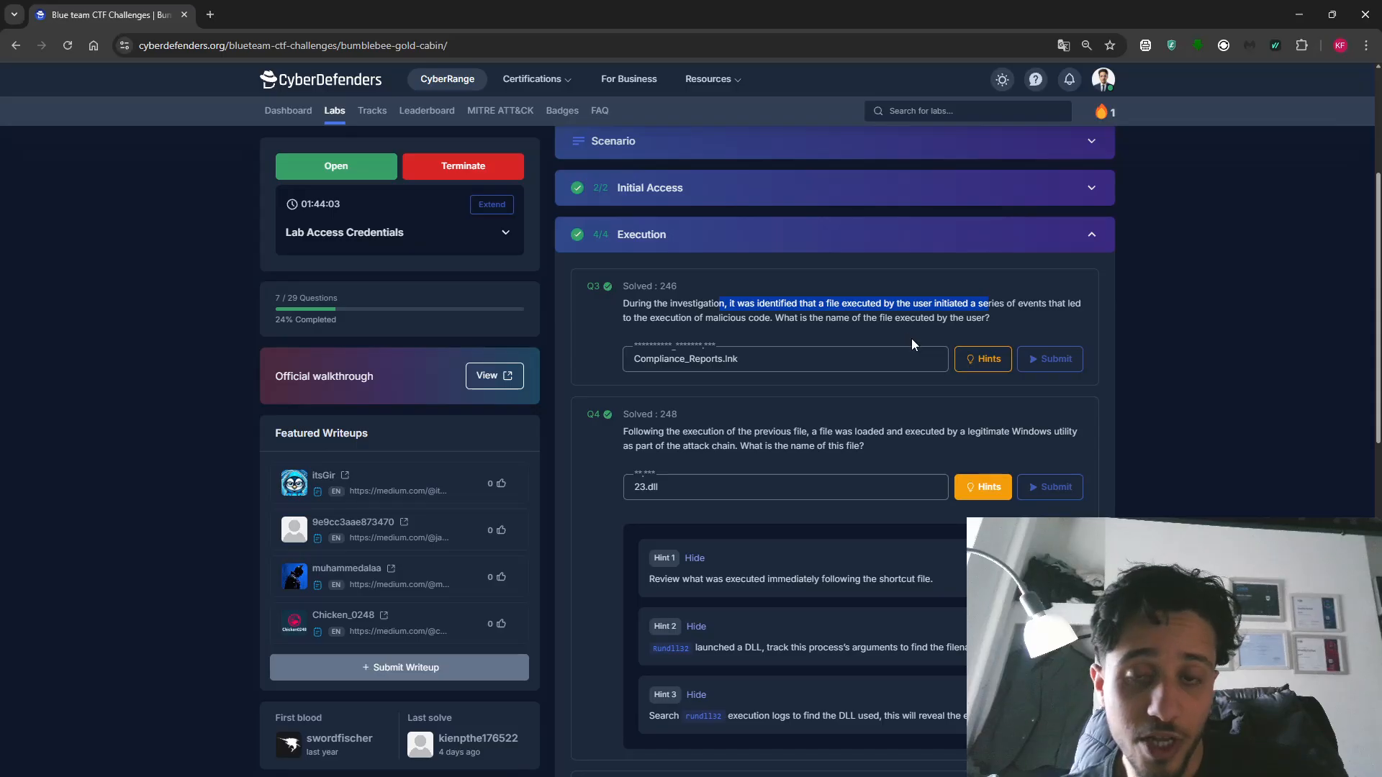
mouse_move(756, 764)
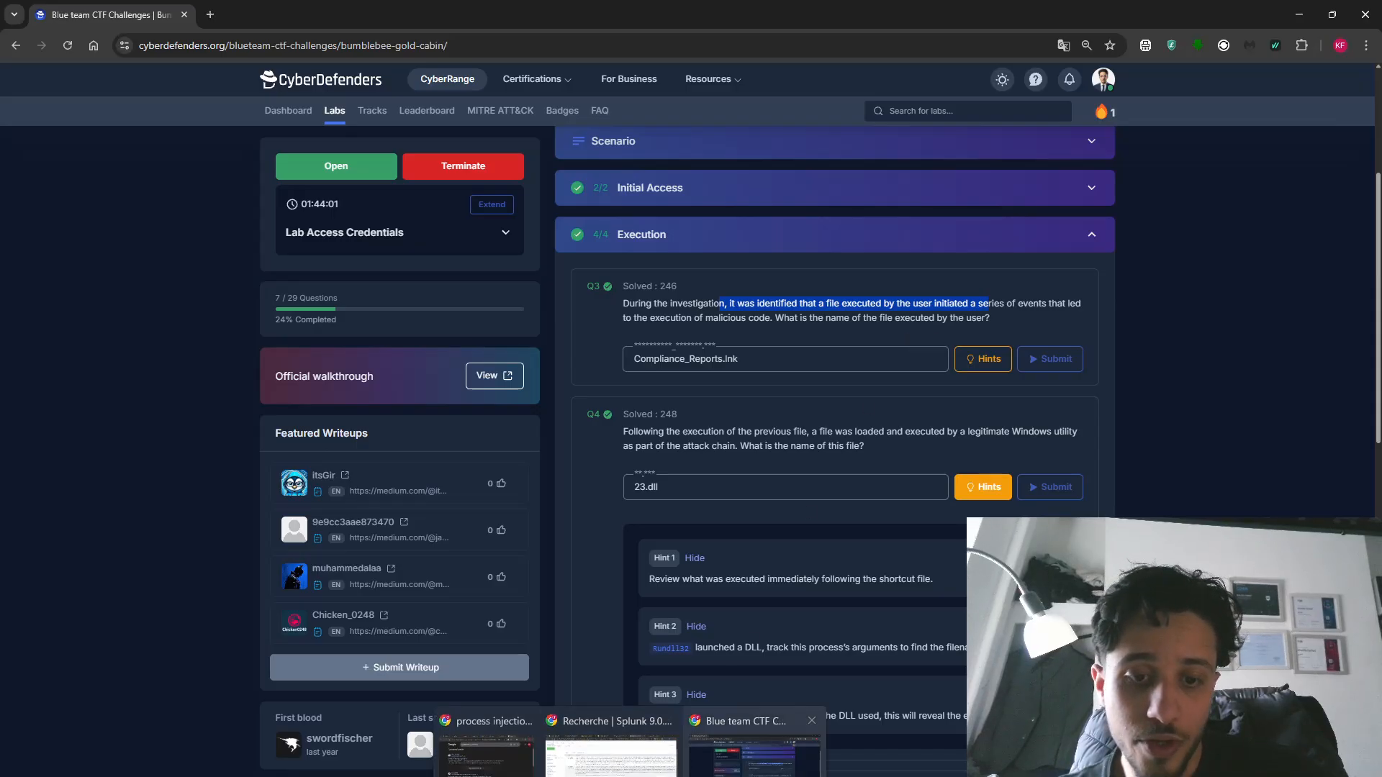
- Switch back to Splunk and inspect the values of the host, User, TimeCreated and EventData_Xml fields
click(610, 752)
click(90, 278)
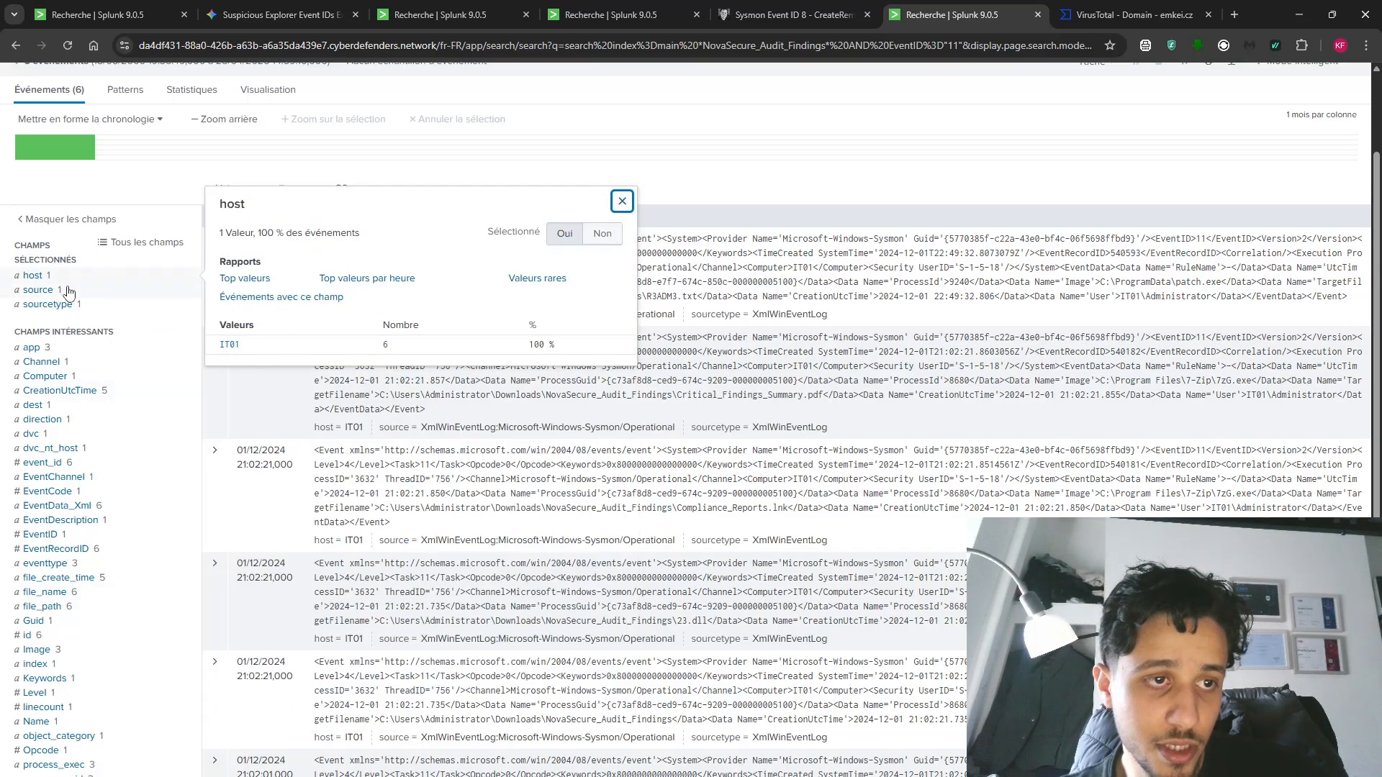
scroll(83, 381, down, 7)
click(62, 693)
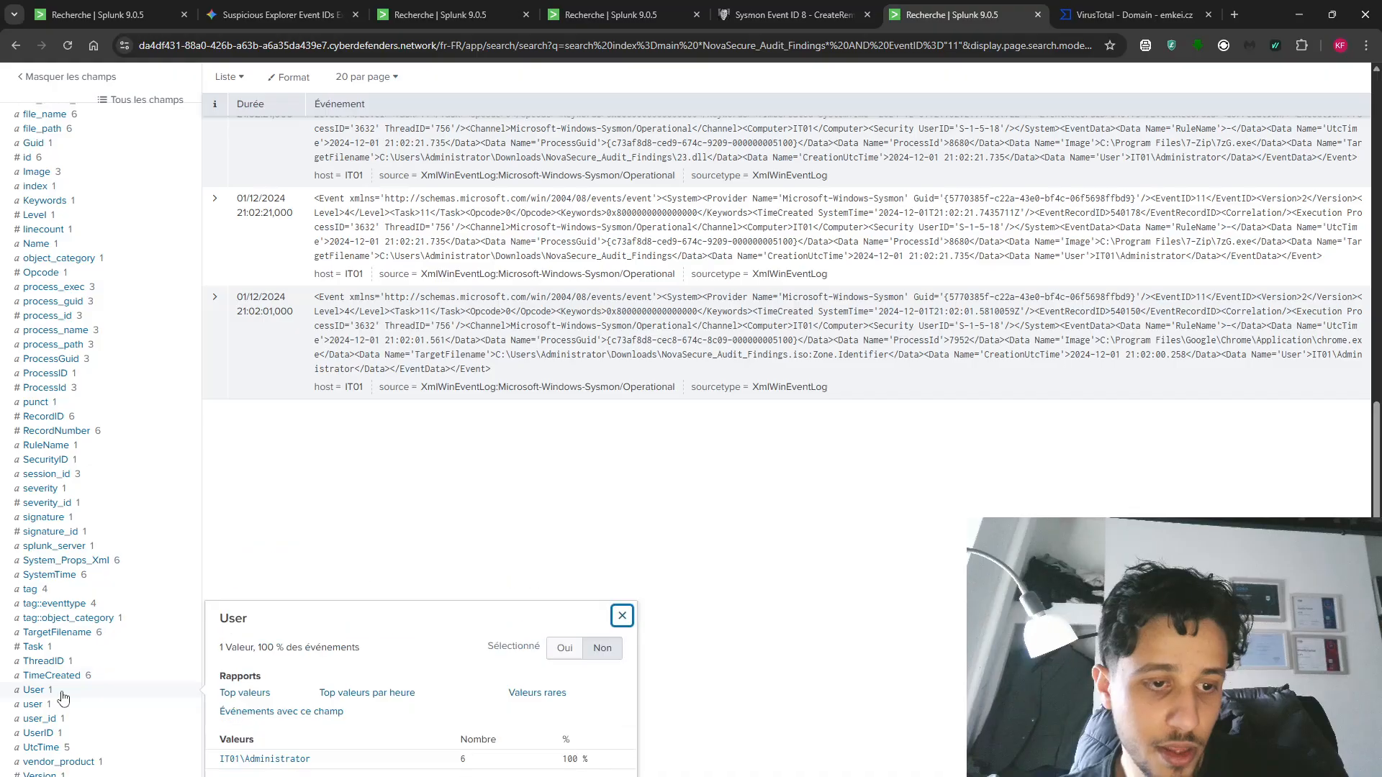
click(61, 680)
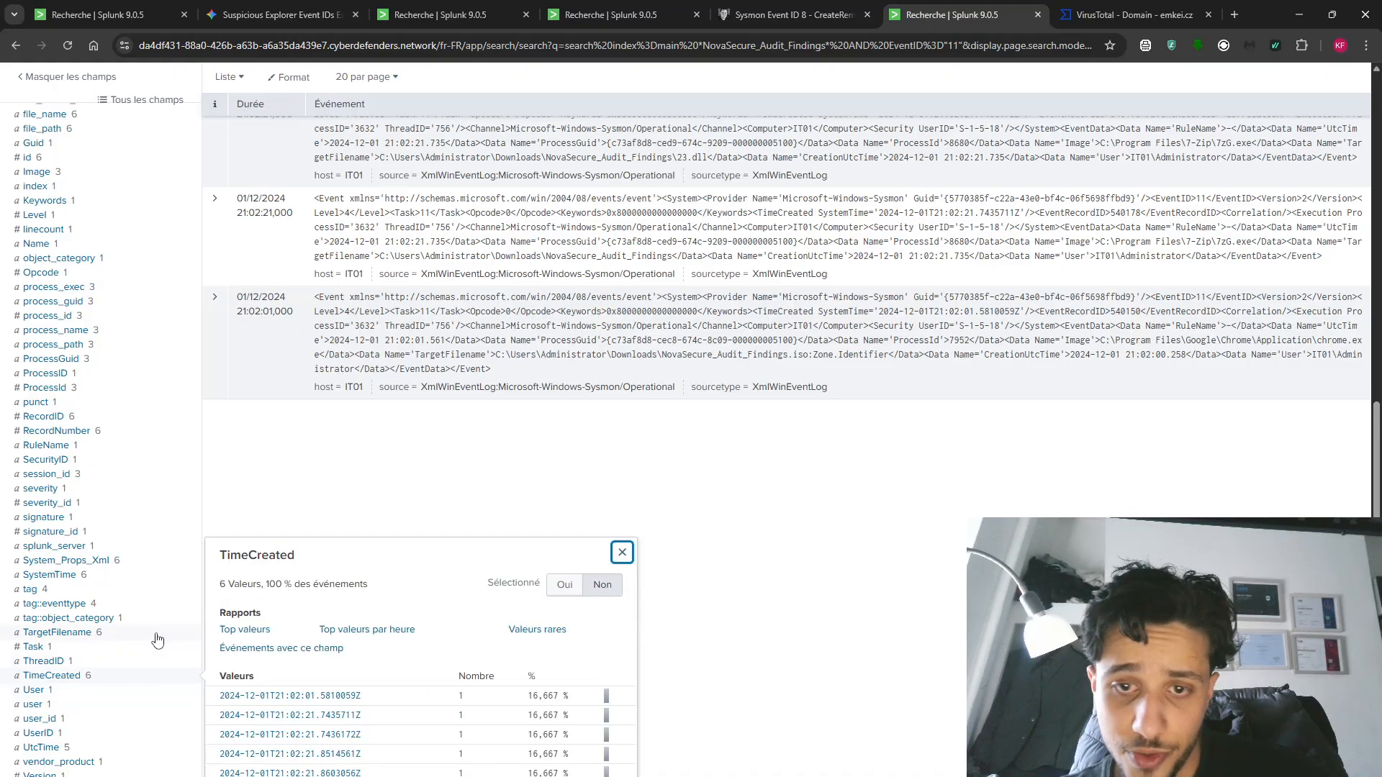
scroll(108, 597, up, 8)
click(48, 521)
click(72, 651)
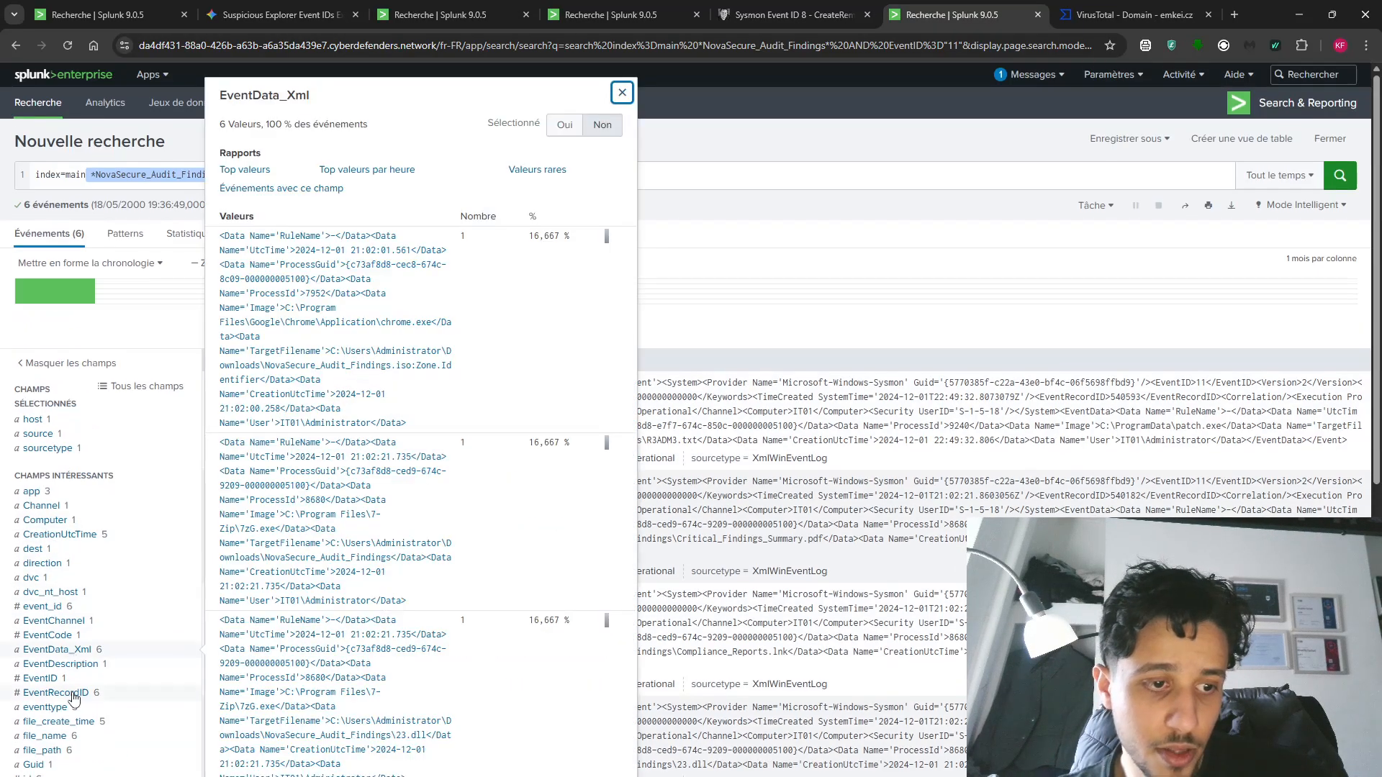
- Filter the events to file_name Compliance_Reports.lnk and check the Image field for the process that created the file
click(63, 737)
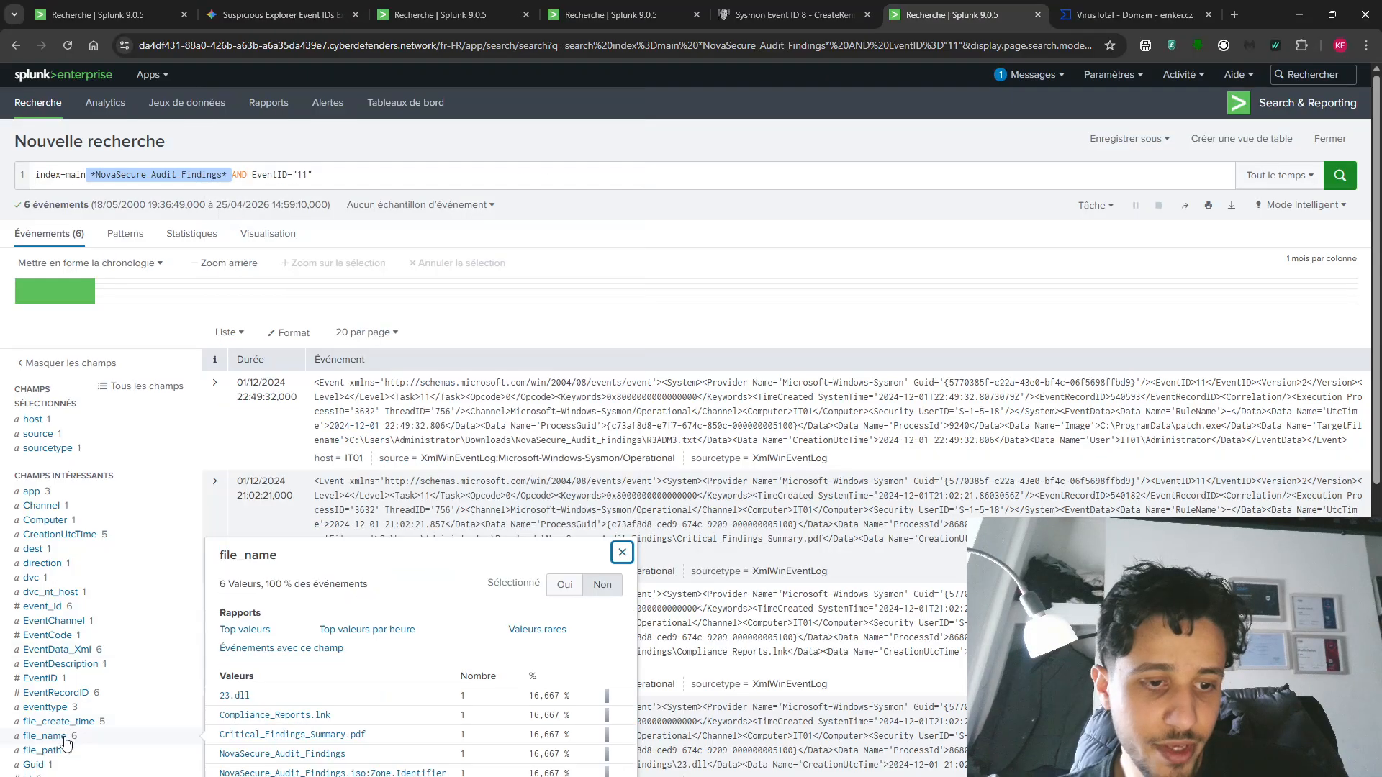
click(276, 717)
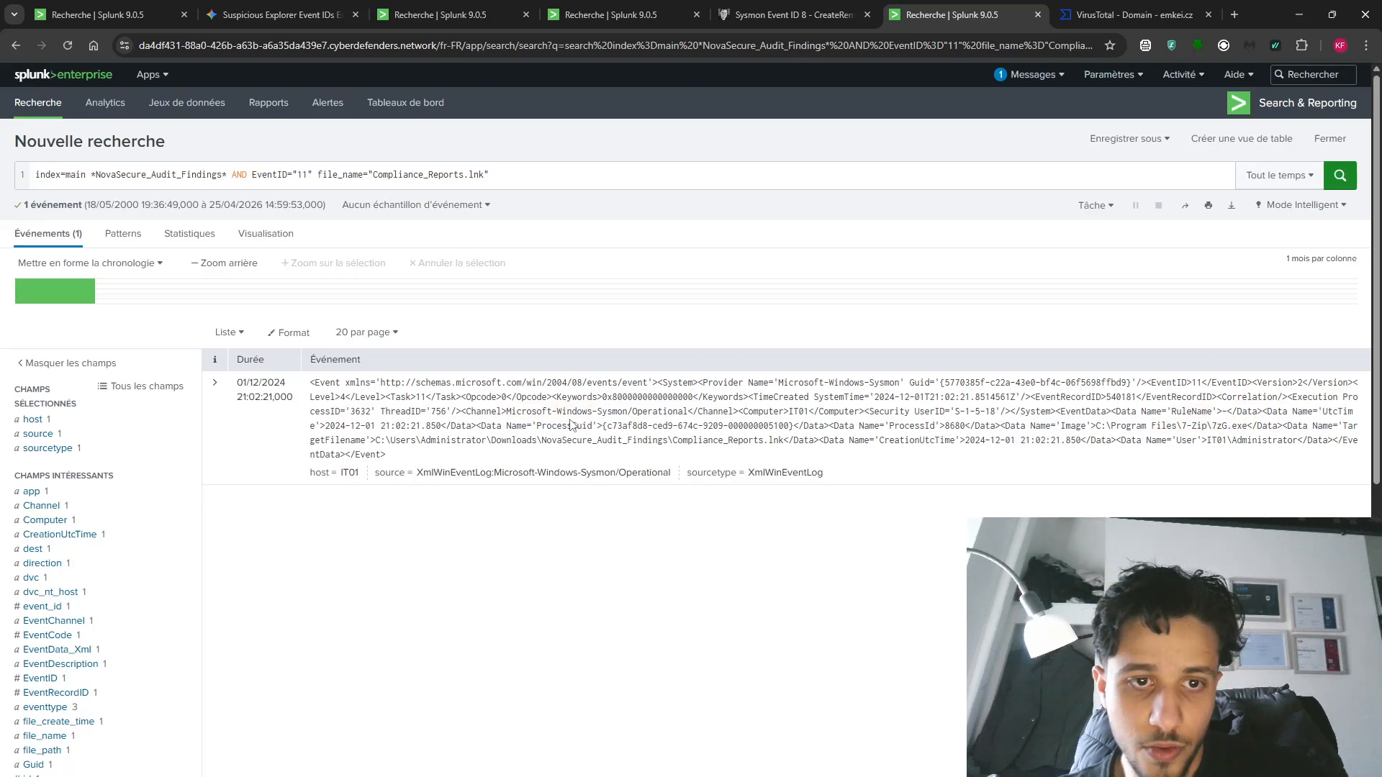
scroll(86, 500, down, 2)
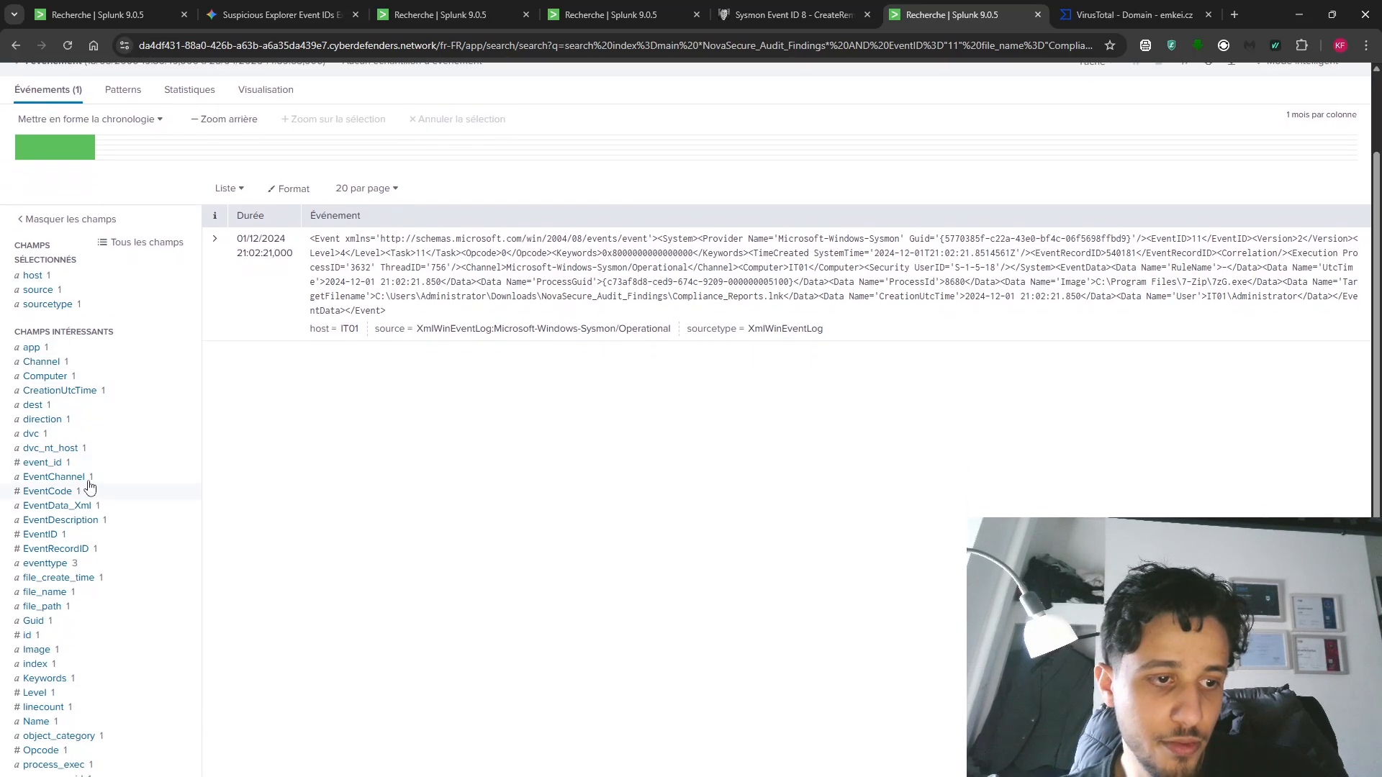
click(36, 650)
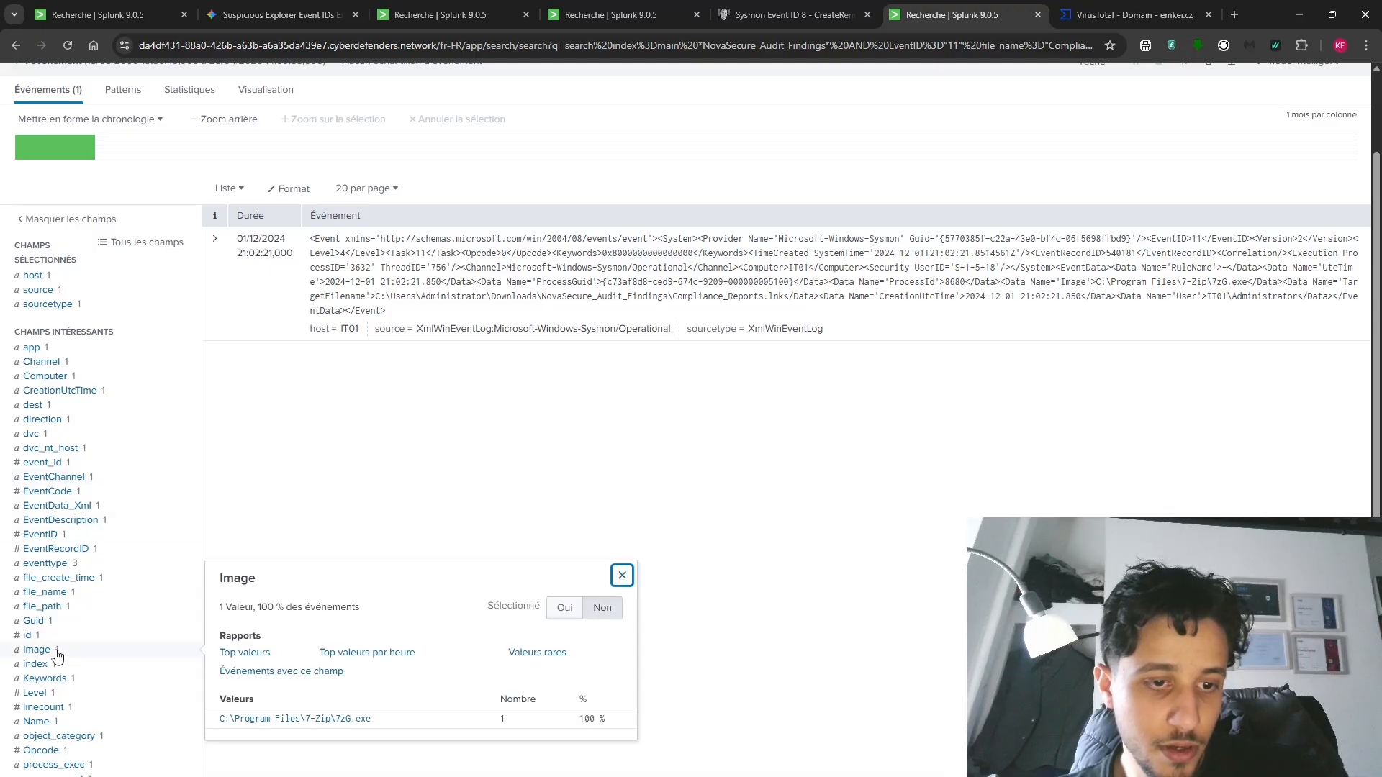
scroll(57, 656, down, 1)
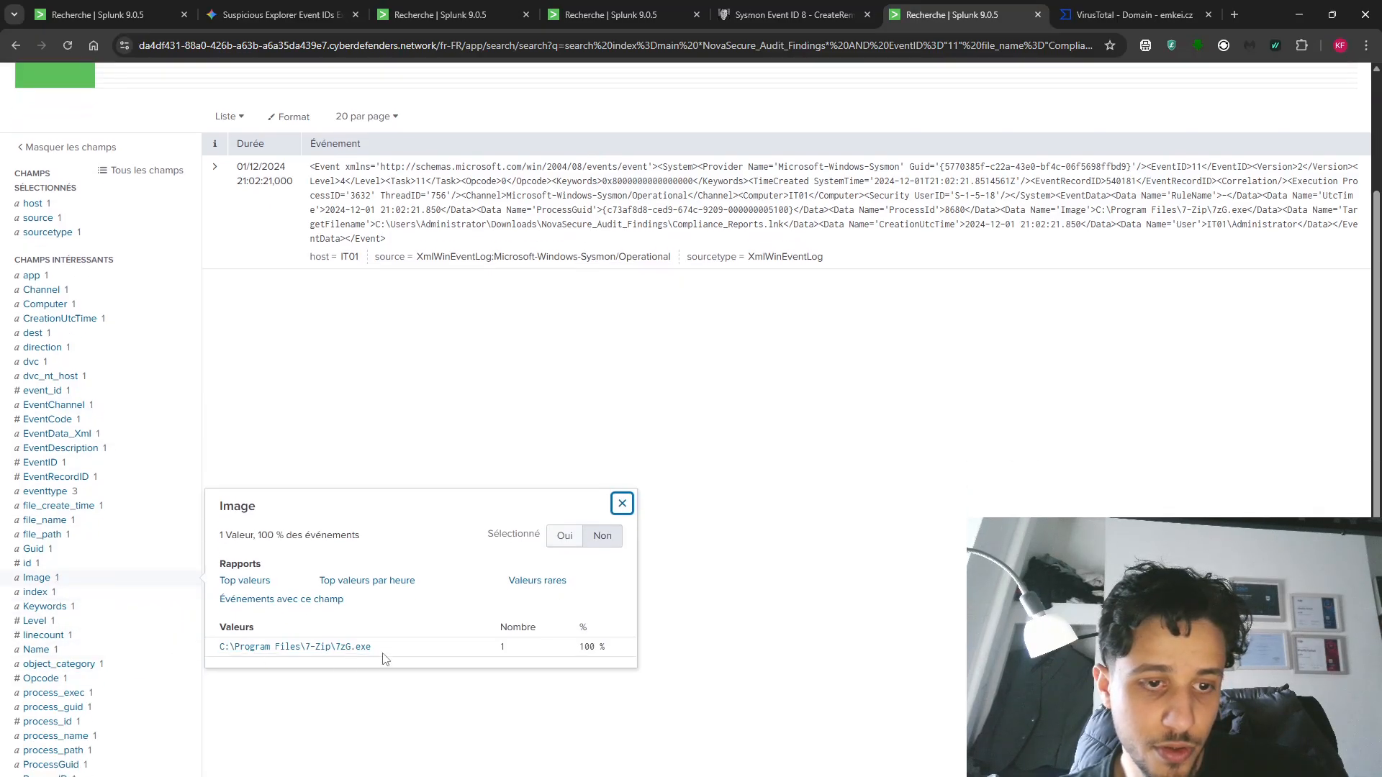
- Inspect the Image and TargetFilename field values of the Compliance_Reports.lnk creation event
drag(372, 647, 336, 647)
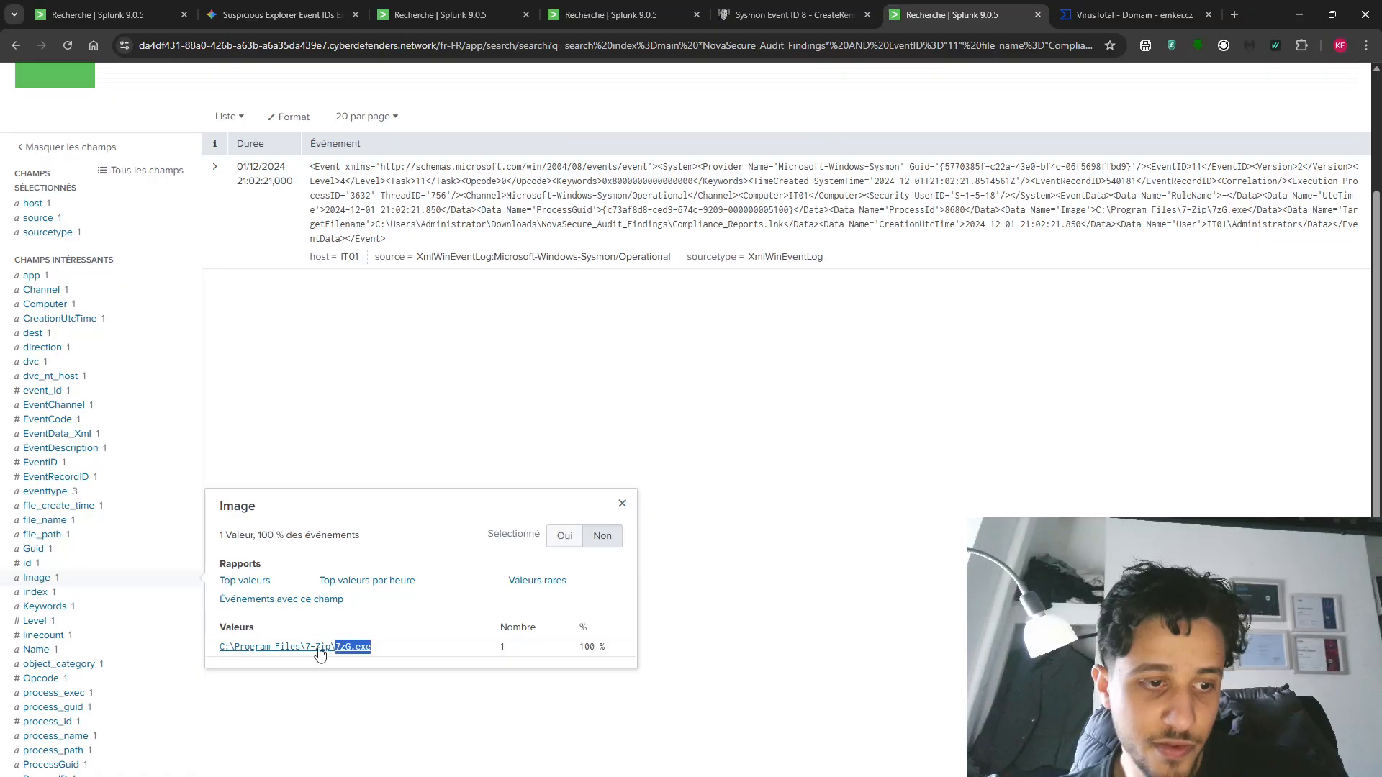
click(53, 585)
scroll(83, 619, down, 4)
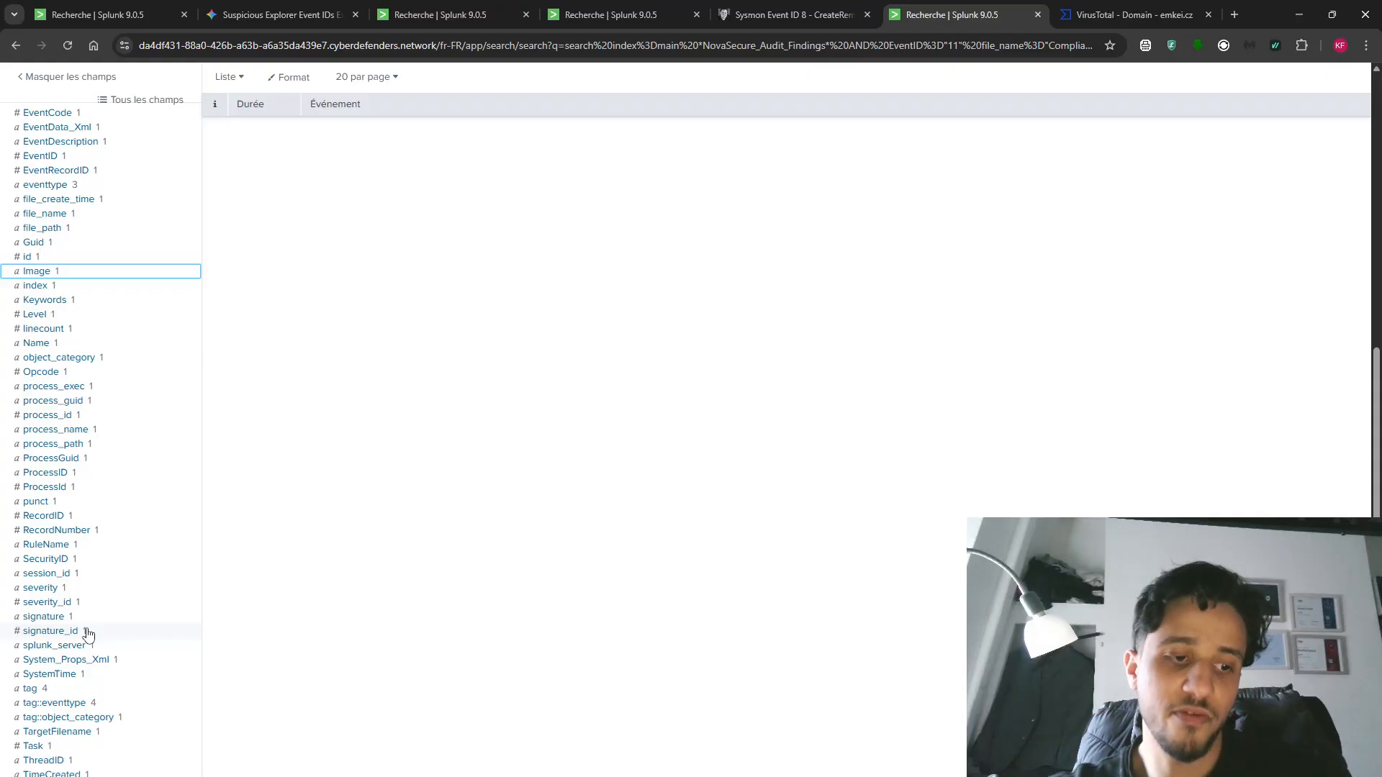
click(101, 717)
click(102, 732)
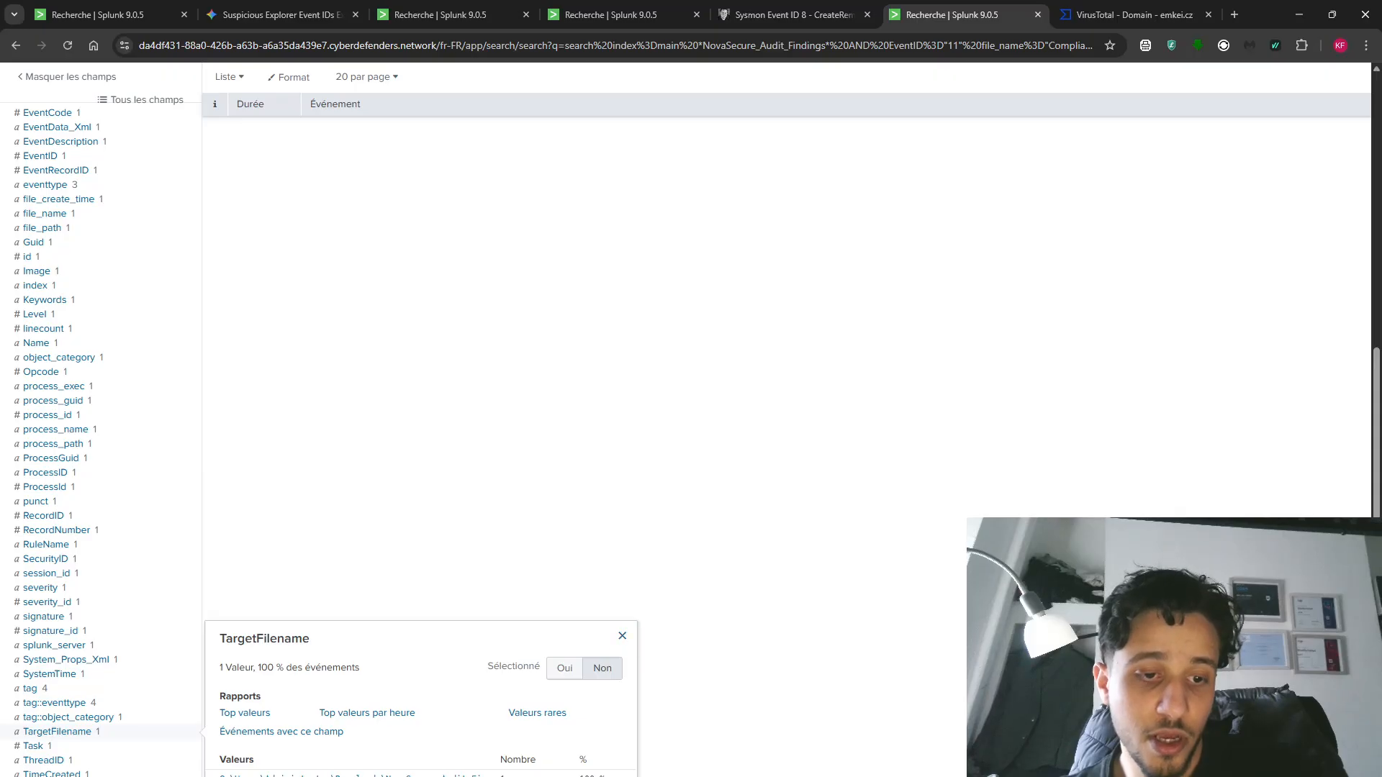
click(415, 775)
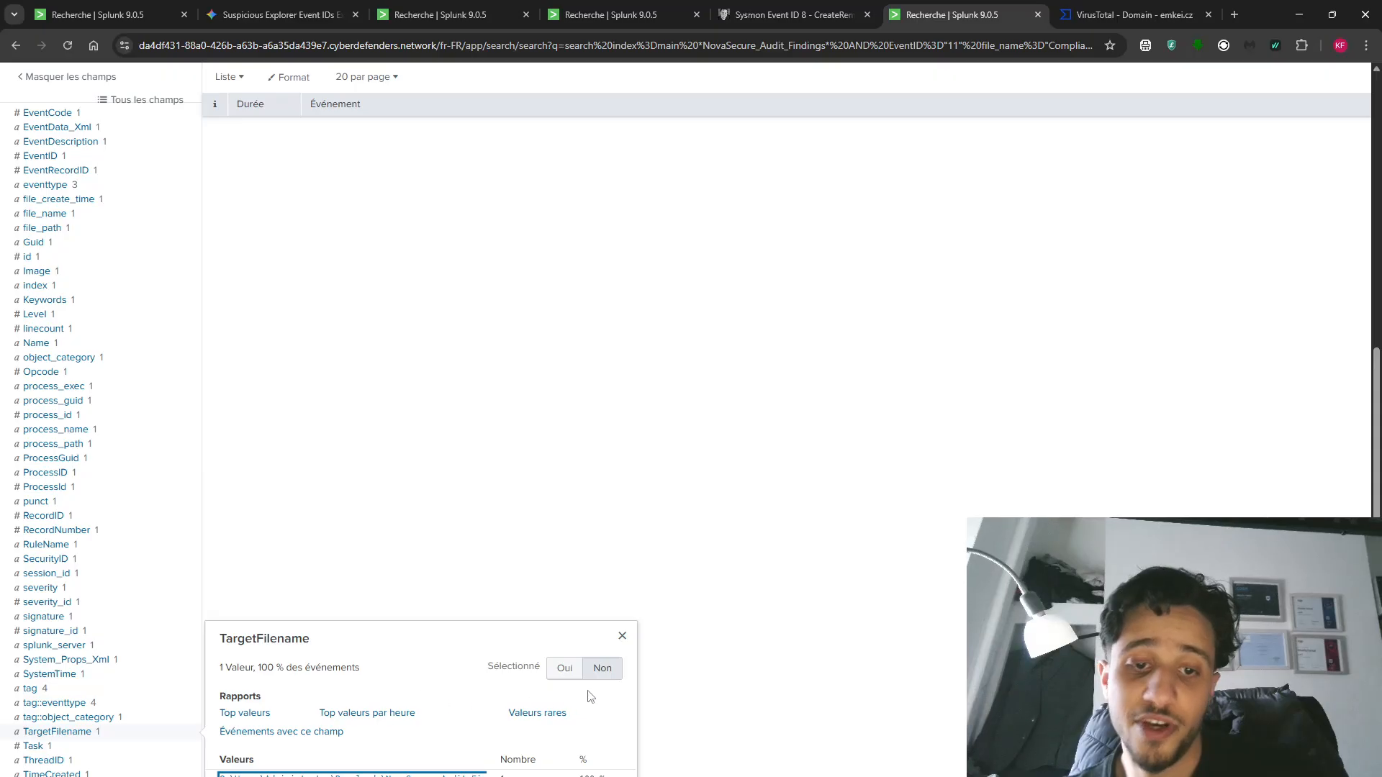
click(622, 636)
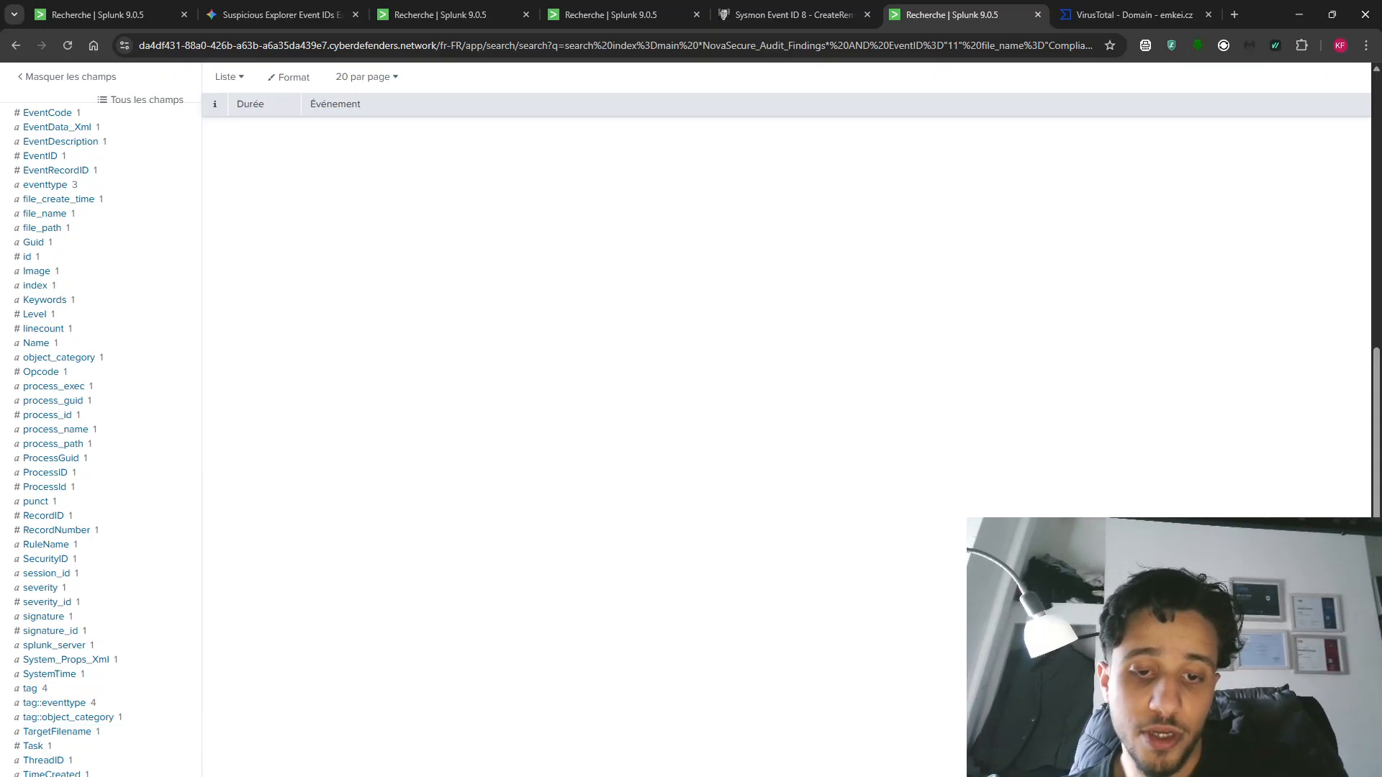
- Switch to the CyberDefenders lab page to review question Q3, and return to the Splunk search
click(630, 776)
click(754, 749)
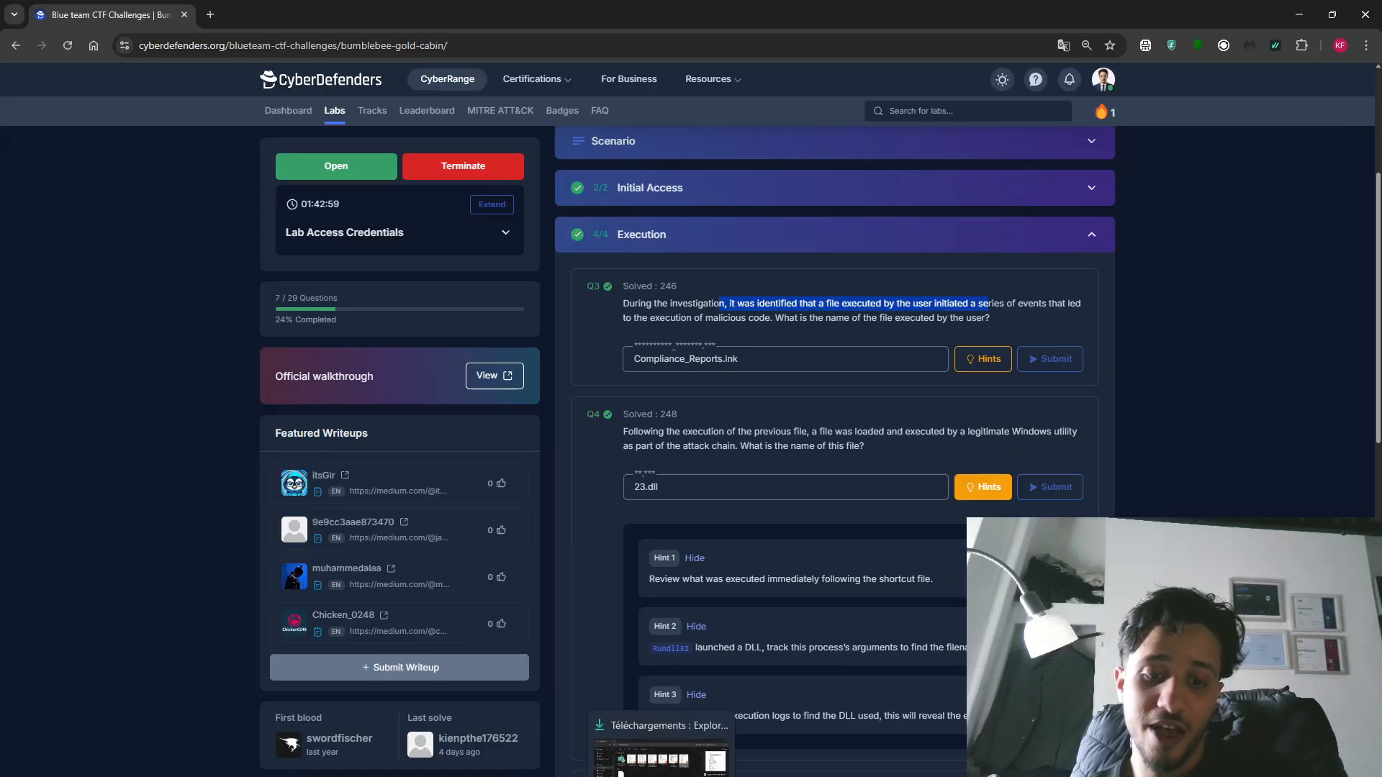
mouse_move(630, 776)
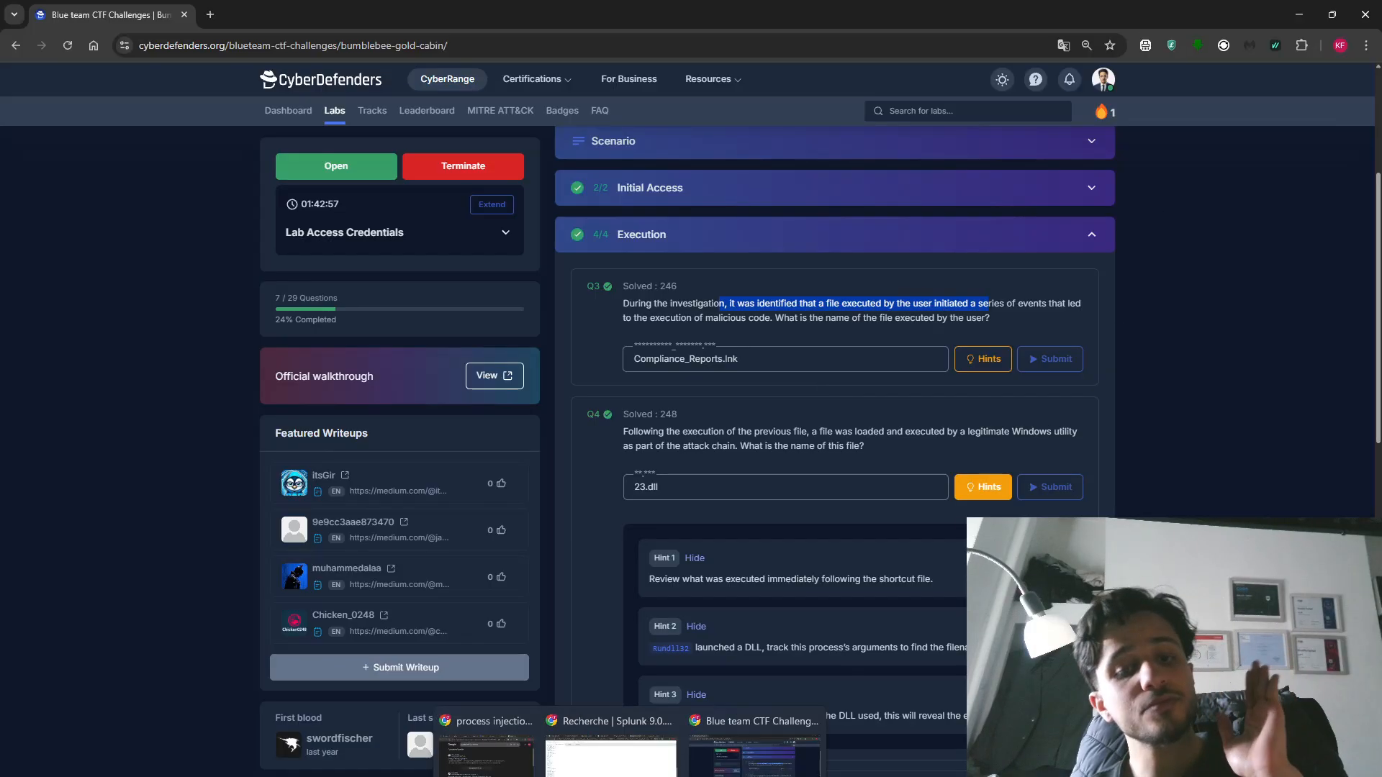
click(610, 752)
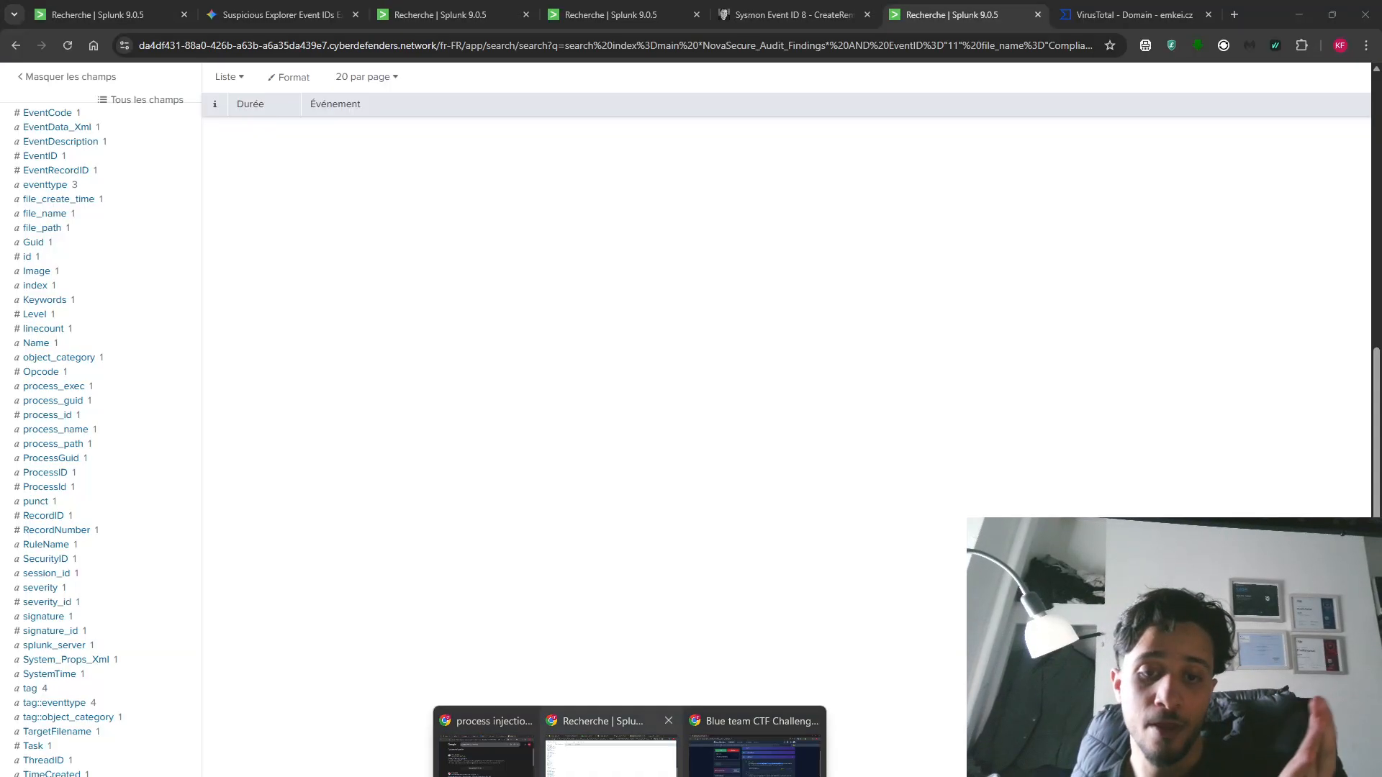
- Go back to the EventID 11 search without the file_name filter and inspect the process_path and process_name values
scroll(551, 526, up, 6)
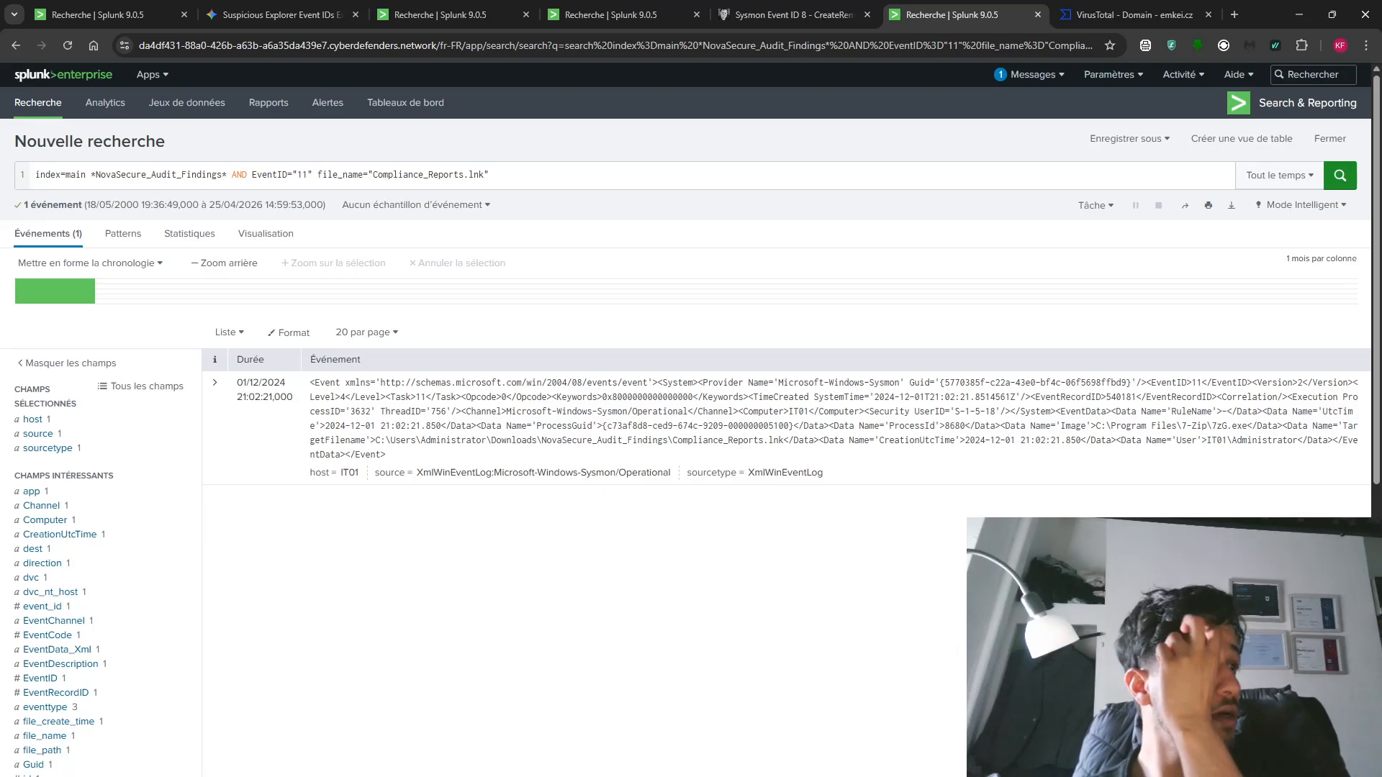
click(16, 45)
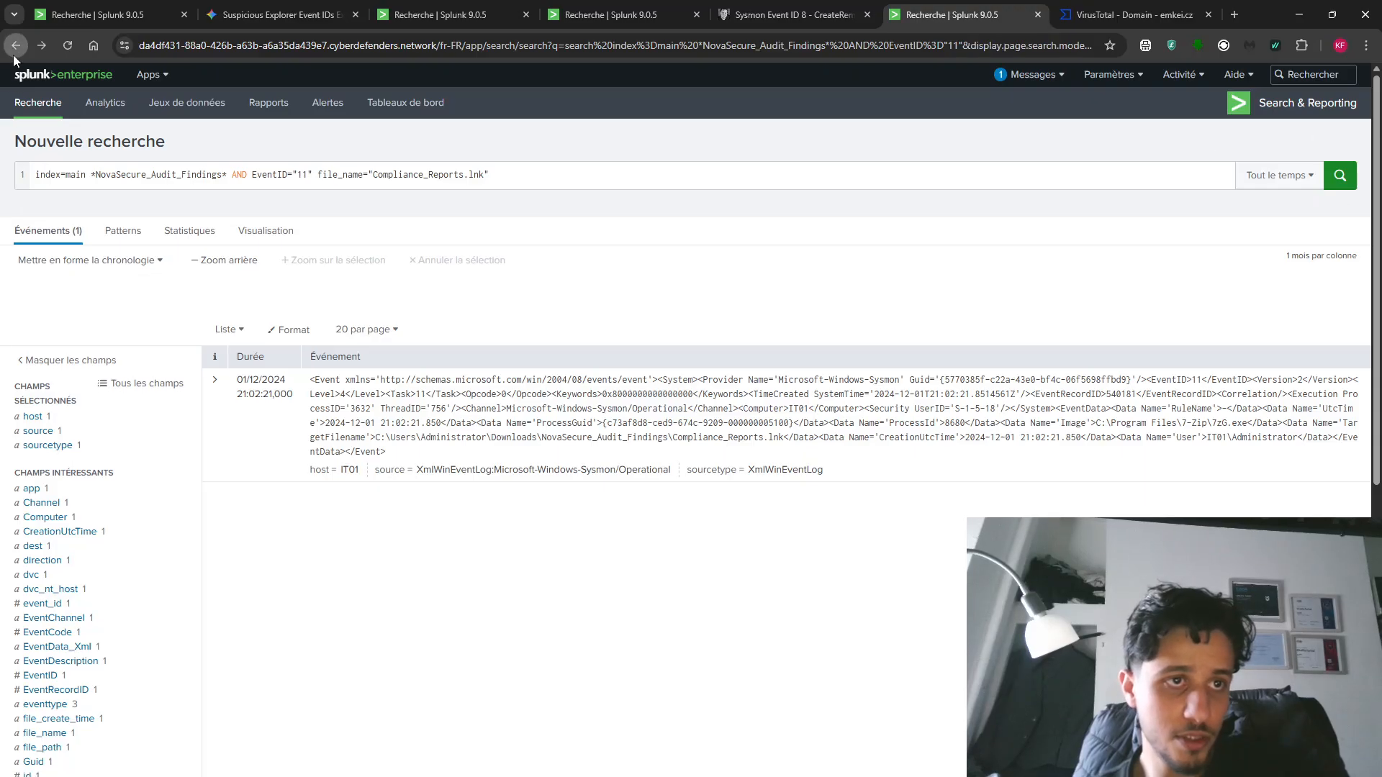
scroll(154, 533, down, 2)
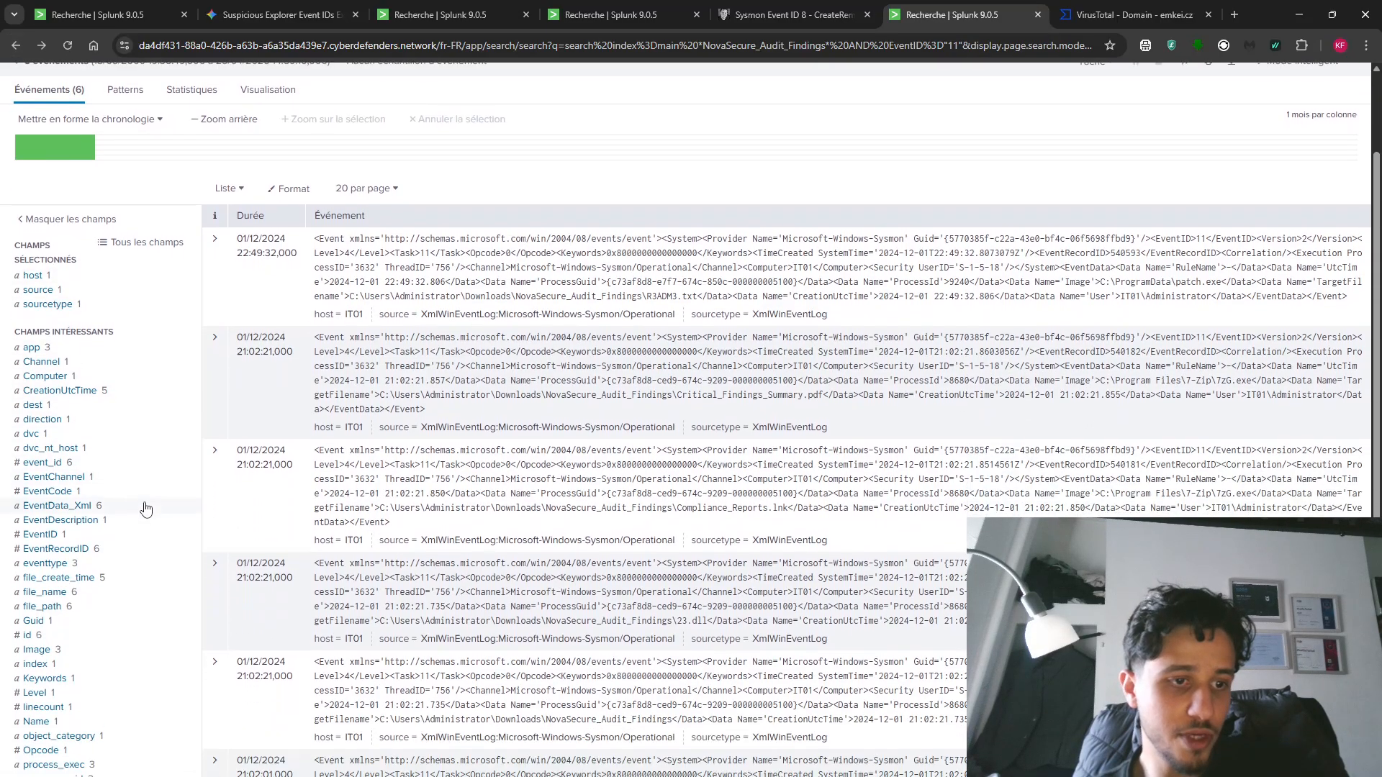
scroll(129, 612, down, 3)
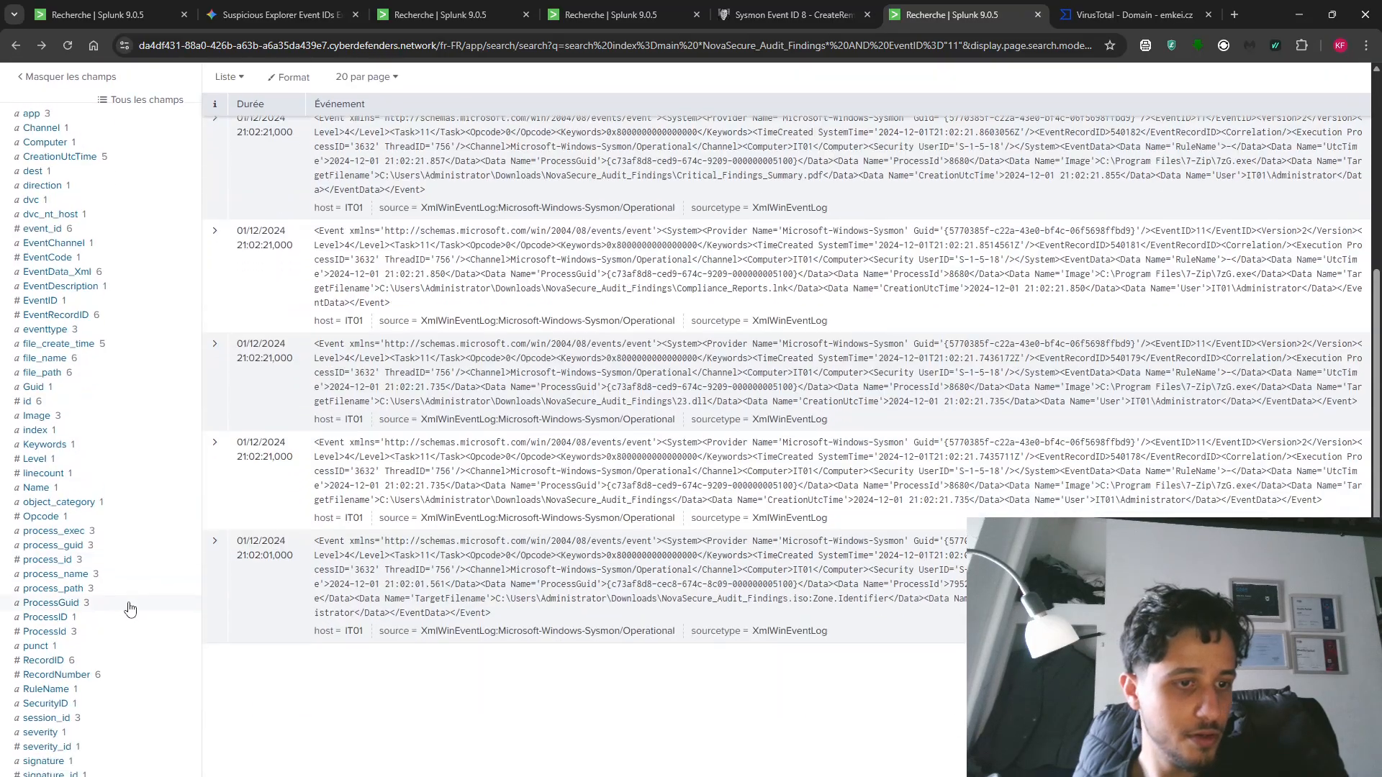
click(98, 573)
click(83, 589)
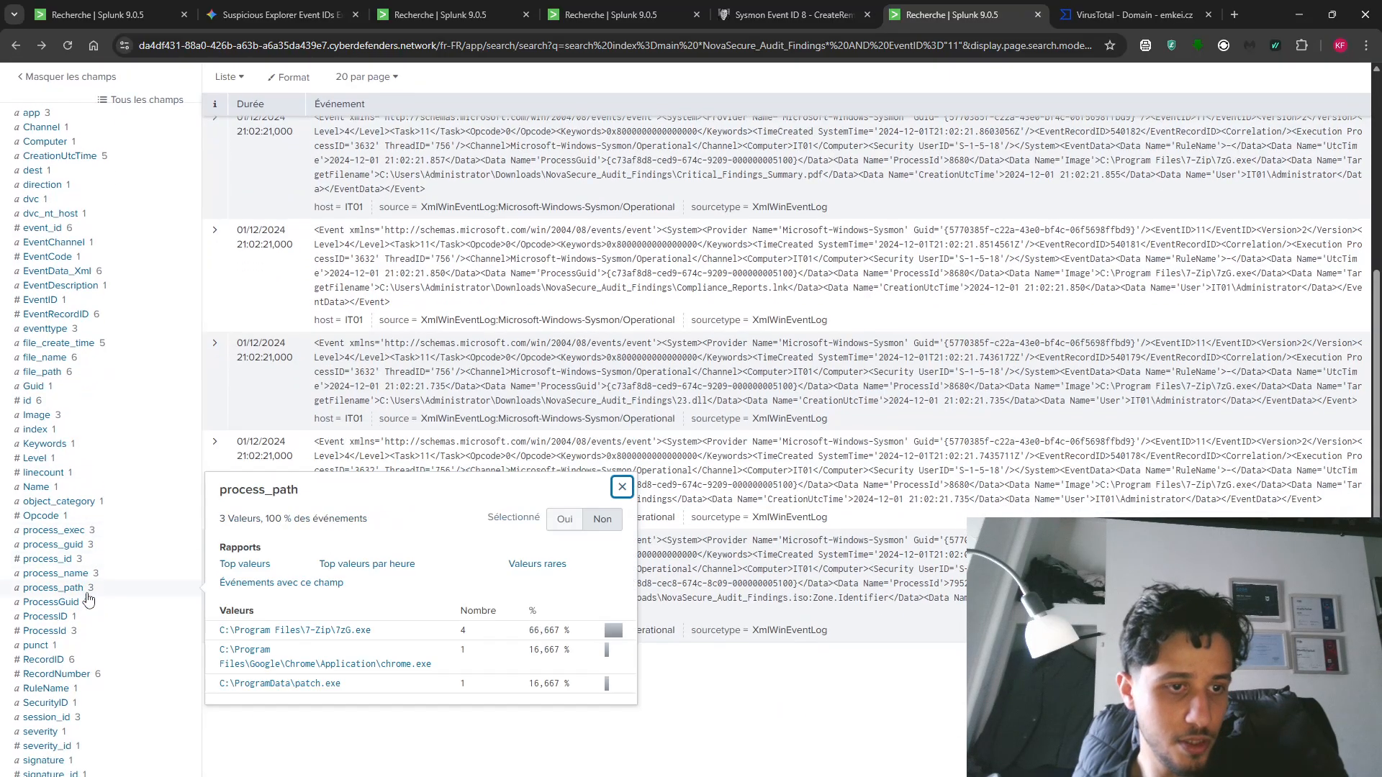
click(81, 575)
scroll(85, 631, up, 6)
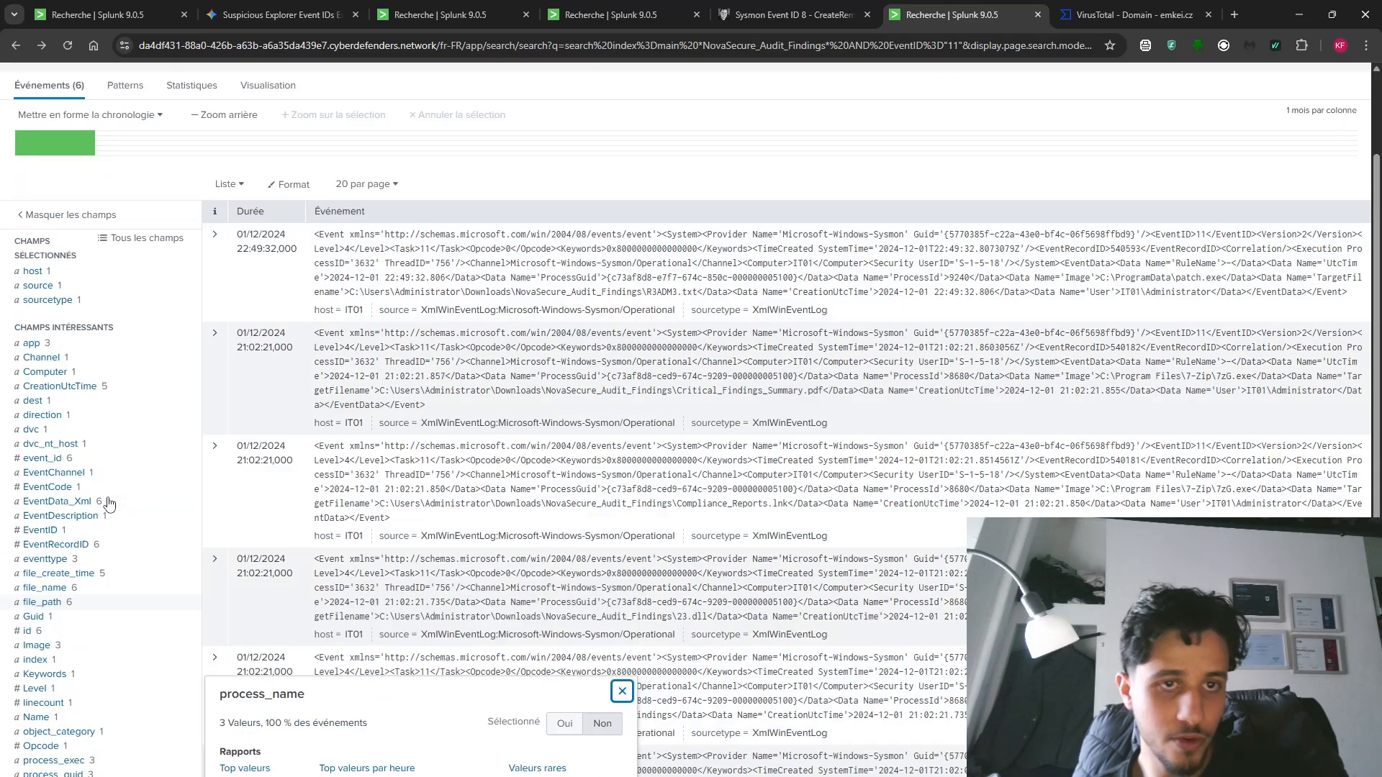
- Open the file_name values and compare them with question Q4 on the lab page, returning to Splunk
scroll(122, 583, down, 3)
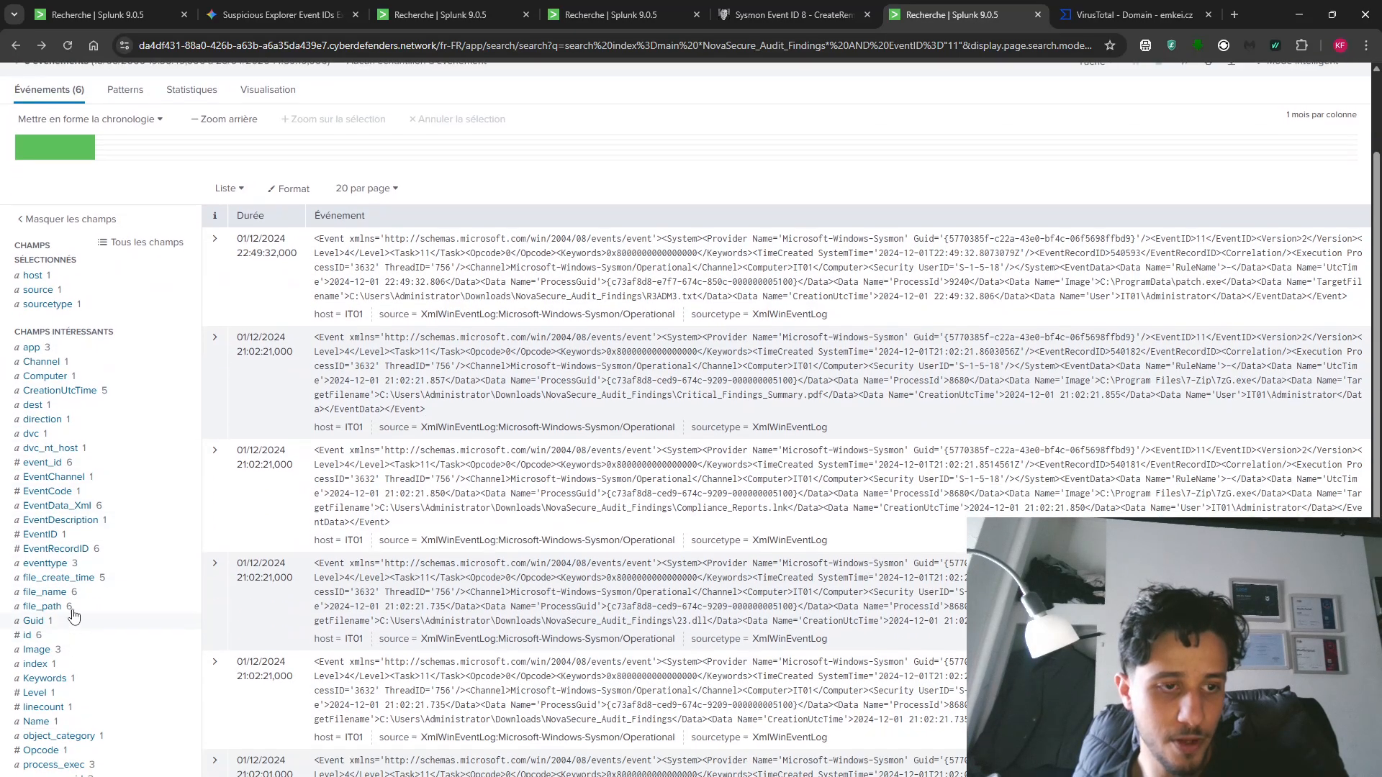
click(44, 592)
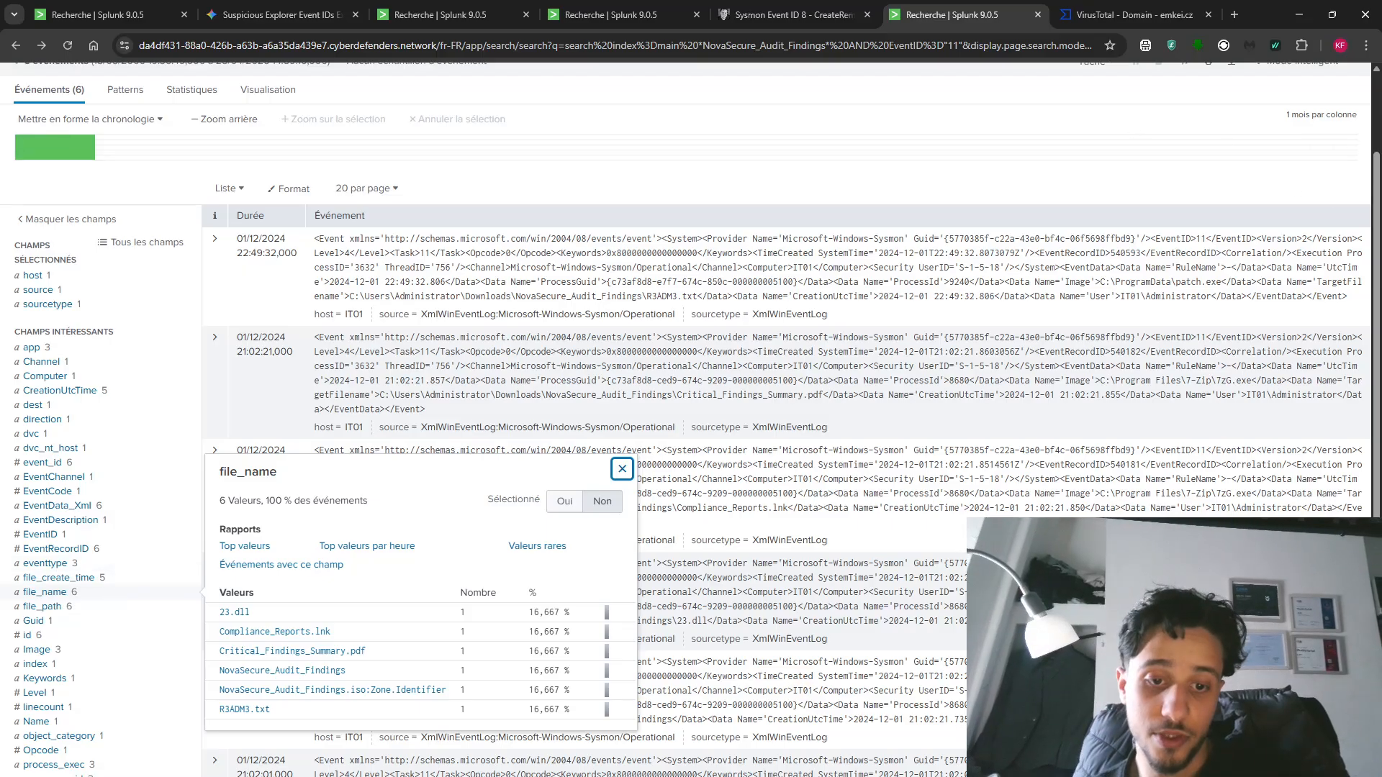
mouse_move(630, 776)
click(735, 774)
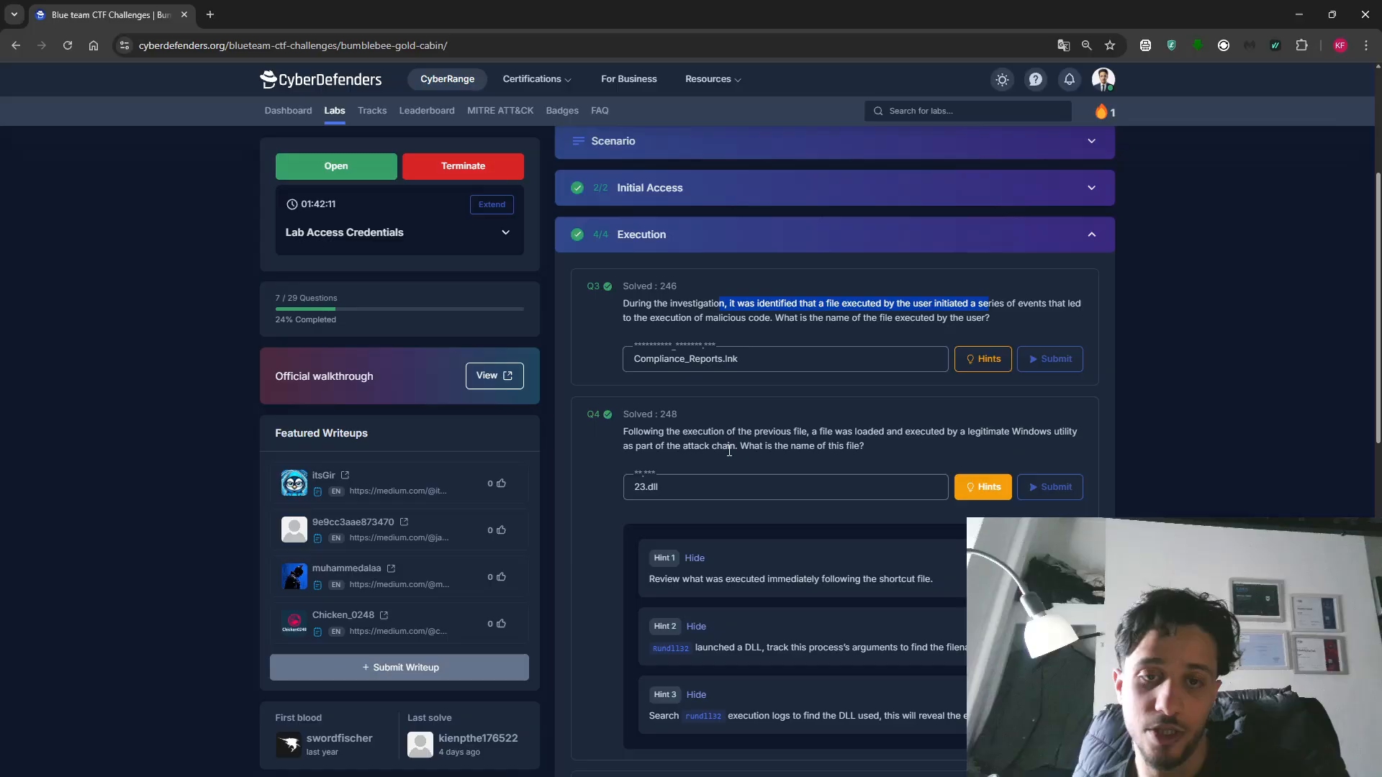
mouse_move(629, 775)
click(612, 730)
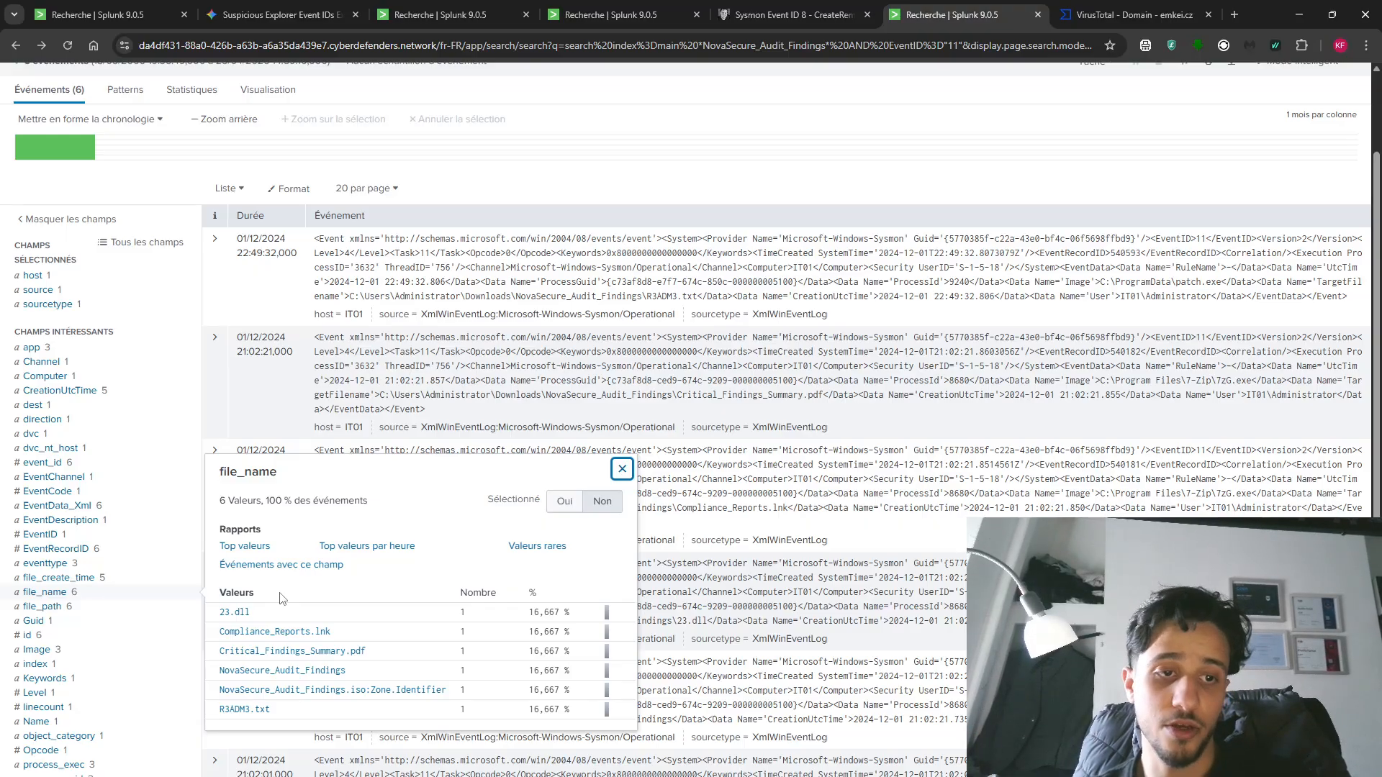
- Filter the events to file_name 23.dll and rerun the search without the EventID 11 condition
click(235, 613)
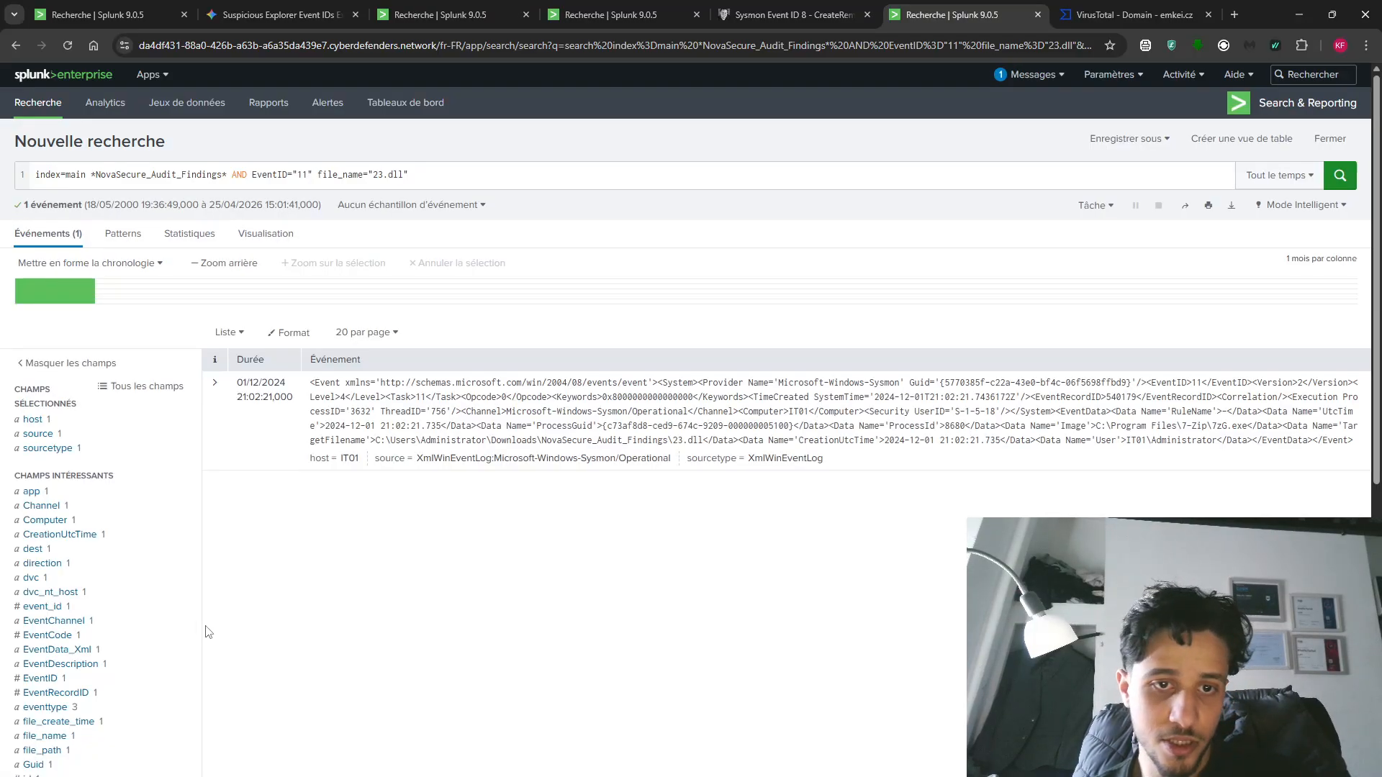
scroll(201, 631, down, 3)
scroll(194, 623, up, 3)
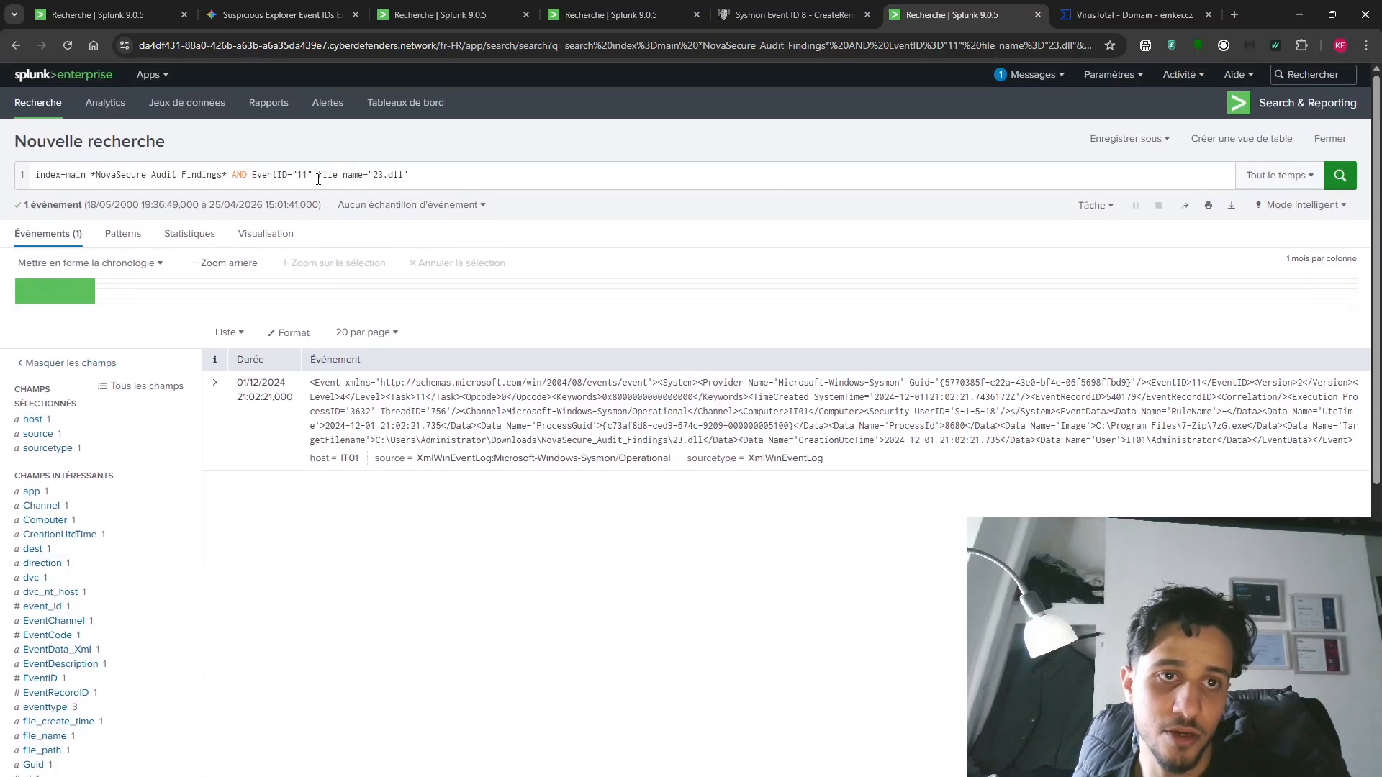
drag(312, 174, 248, 174)
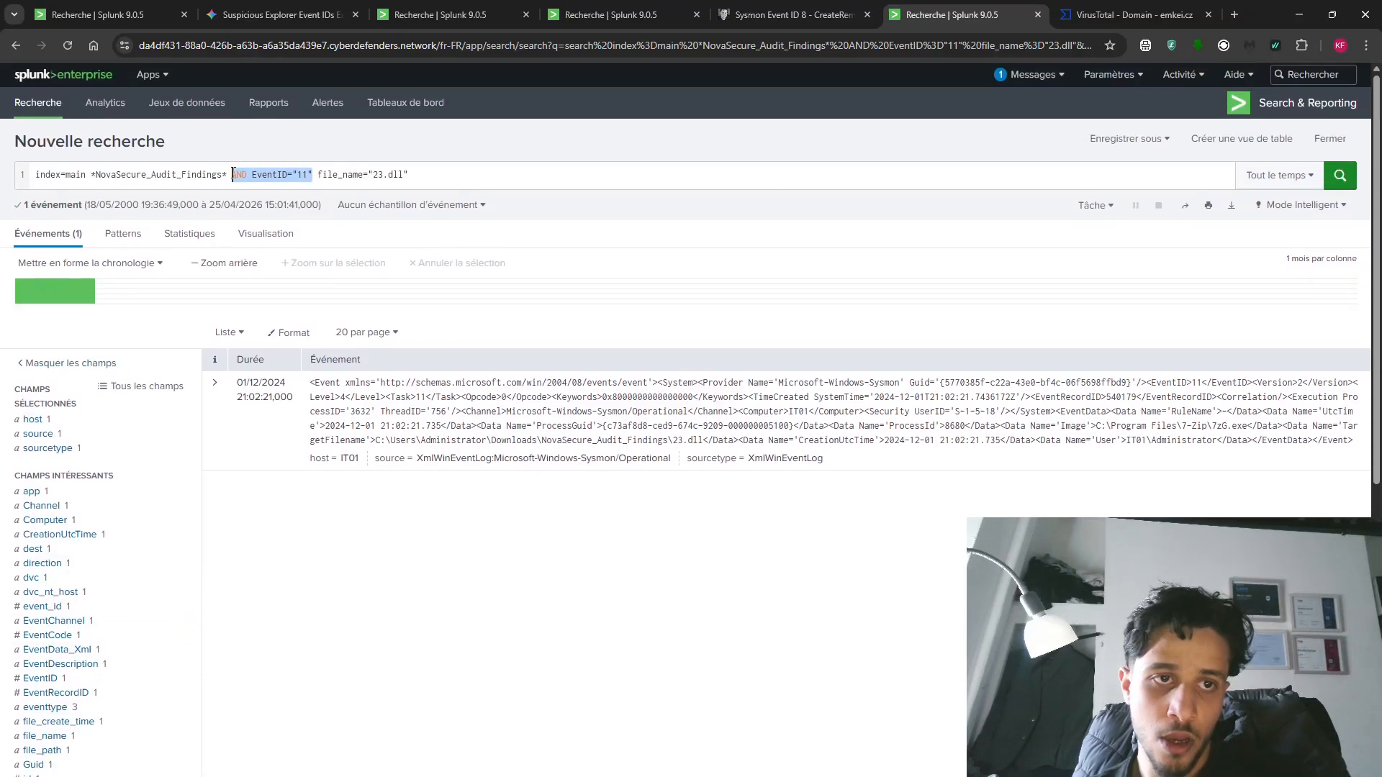
key(BackSpace)
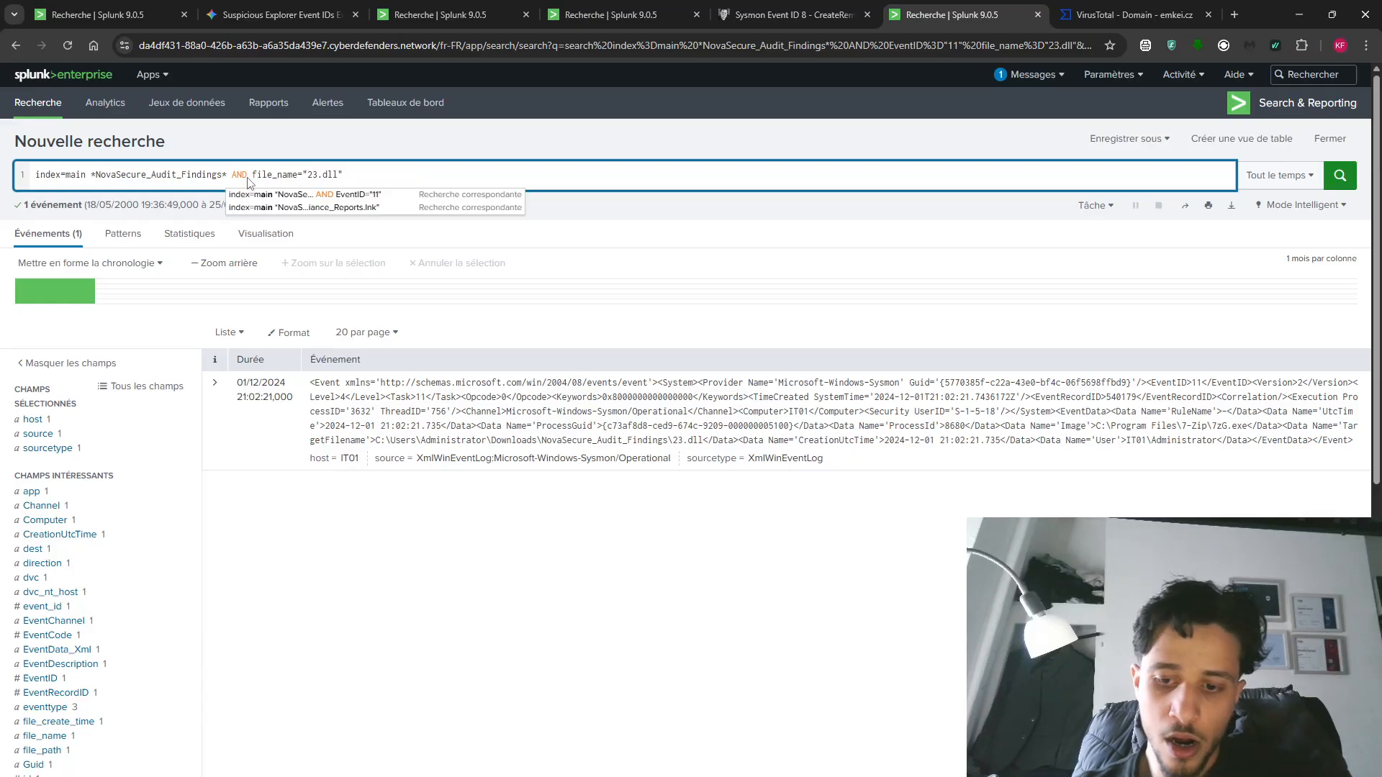
key(Return)
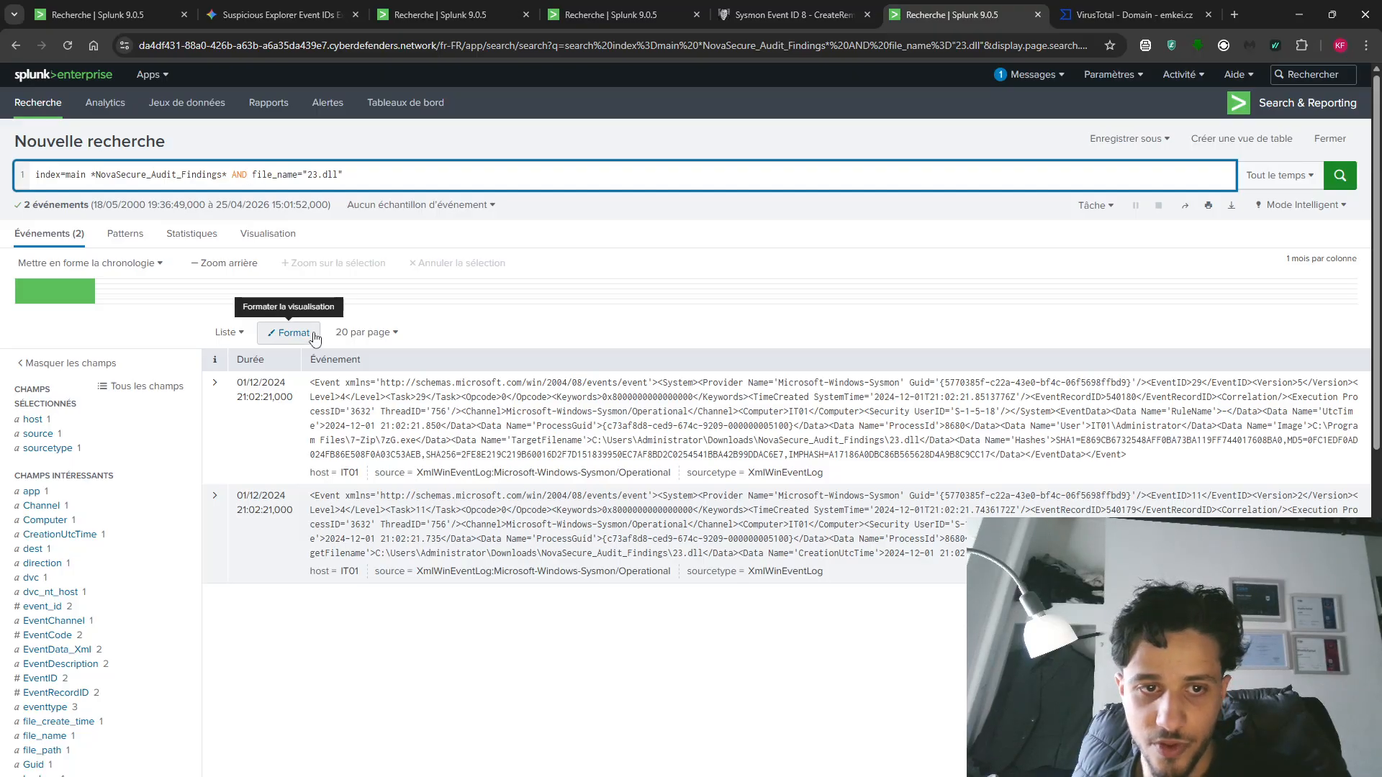
- Remove the *NovaSecure_Audit_Findings* term from the query and rerun it on index=main with file_name="23.dll"
drag(248, 177, 91, 176)
key(BackSpace)
key(Return)
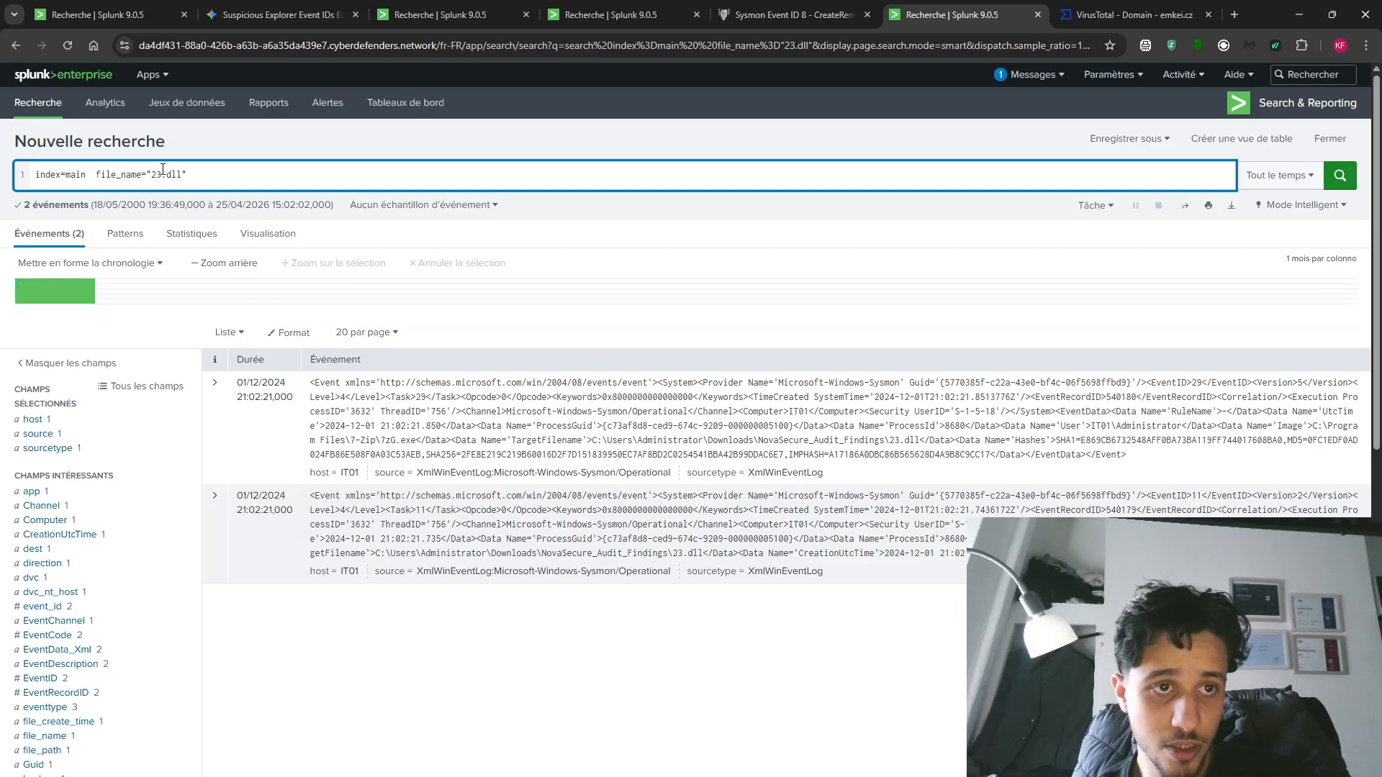
- Reduce the query to the plain text search index=main 23.dll and run it
drag(154, 174, 91, 174)
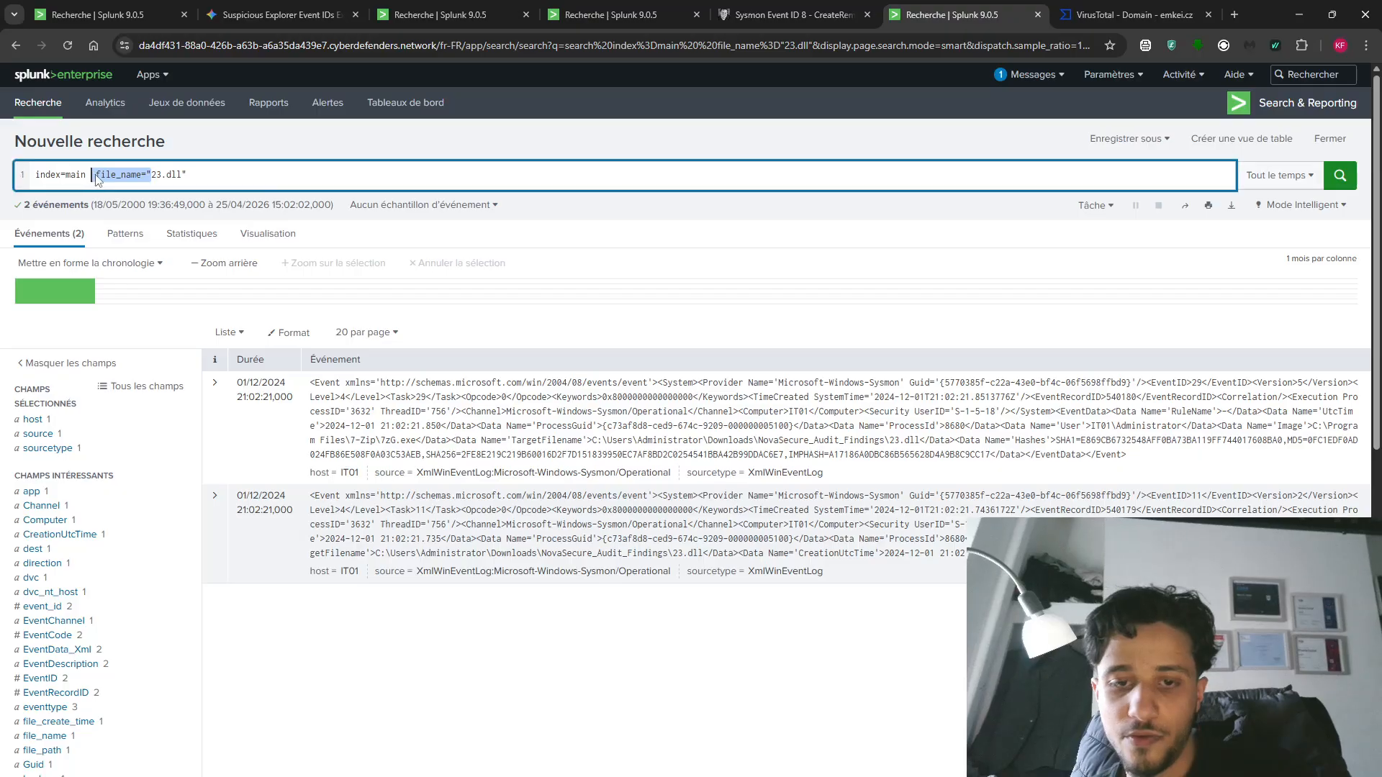
key(BackSpace)
click(157, 174)
key(BackSpace)
key(Return)
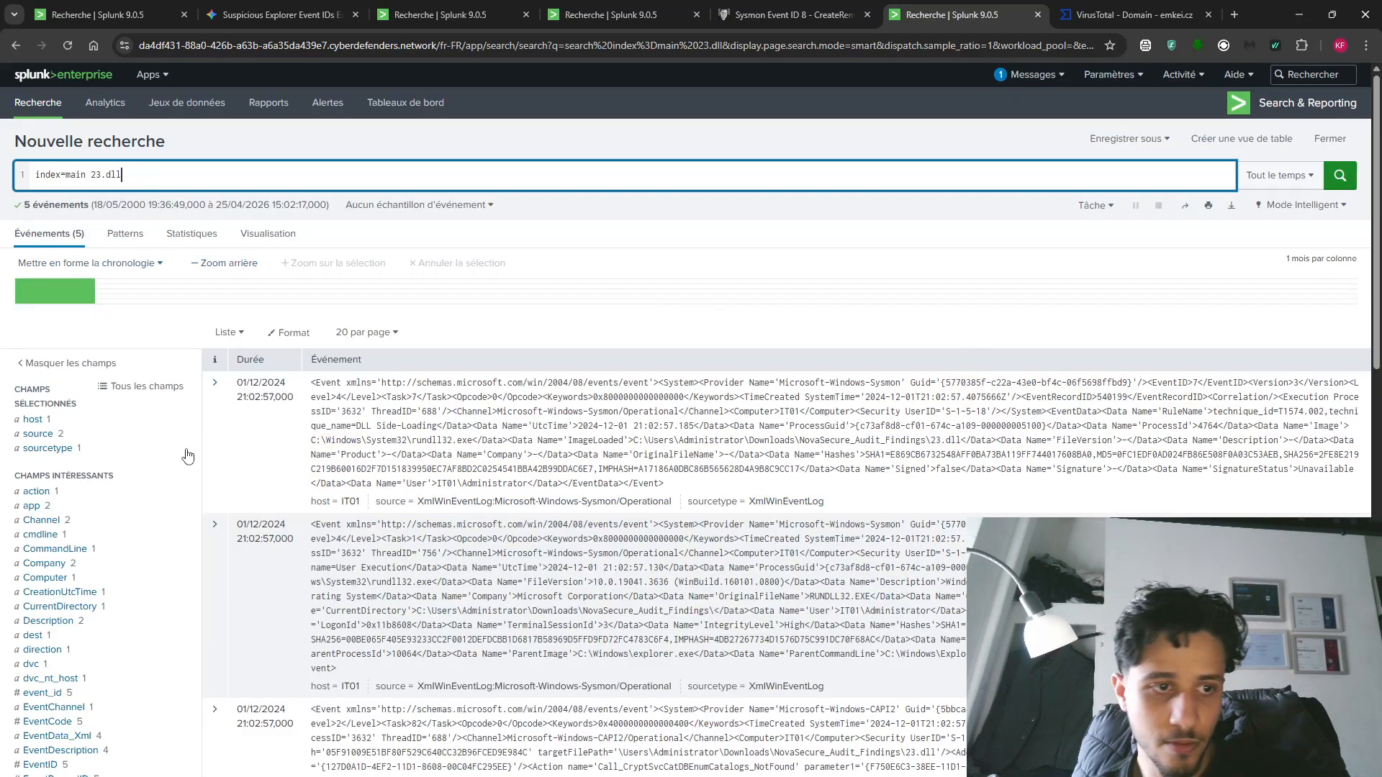
- Inspect the CommandLine field's values for the 23.dll events and compare them with question Q4 on the lab page
click(101, 550)
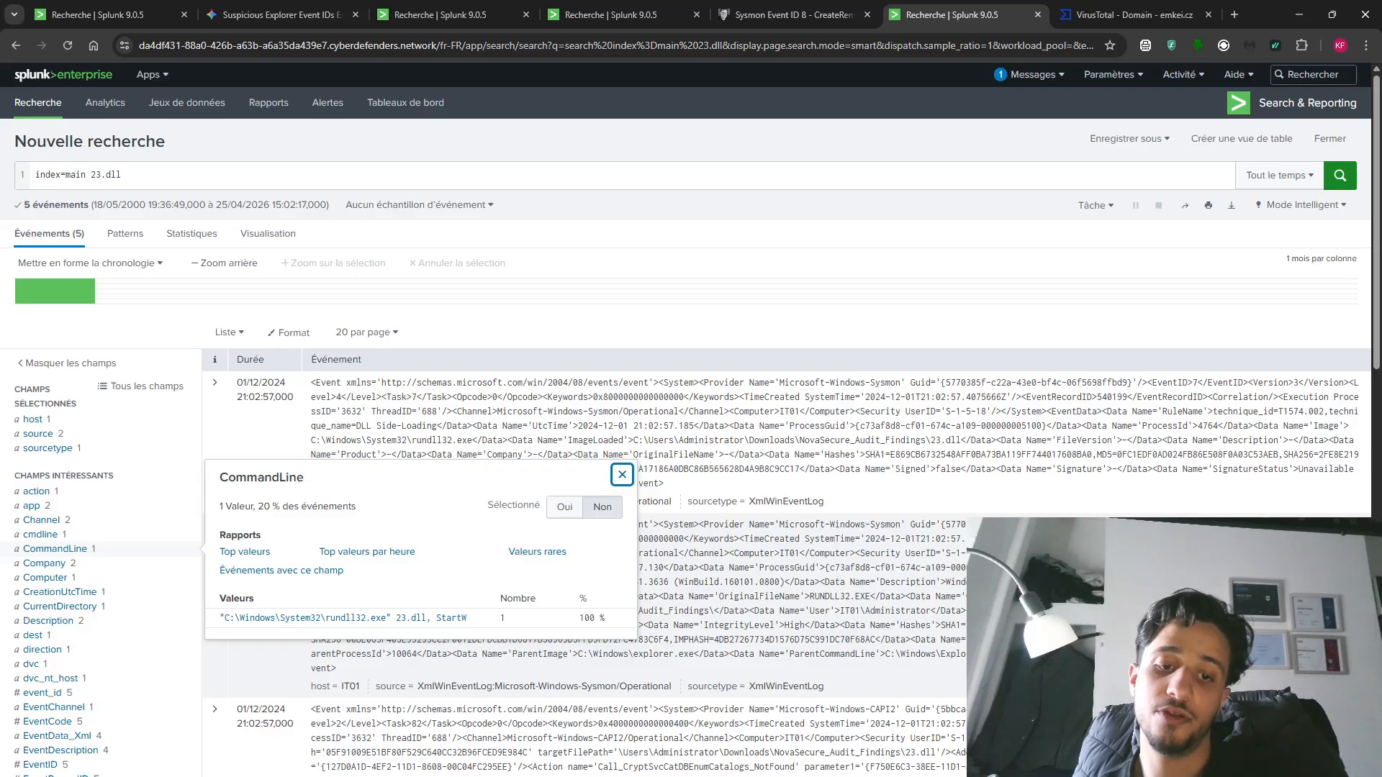
mouse_move(629, 776)
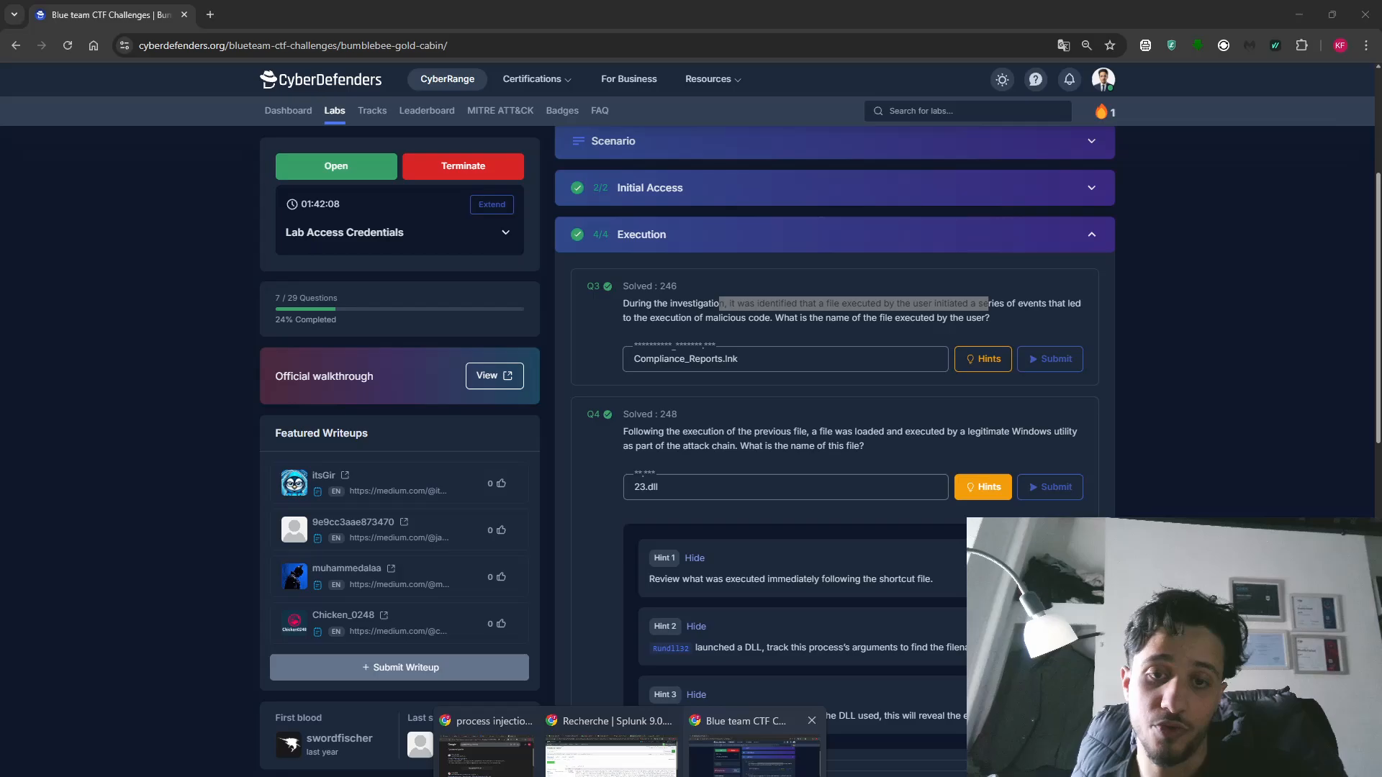
click(756, 749)
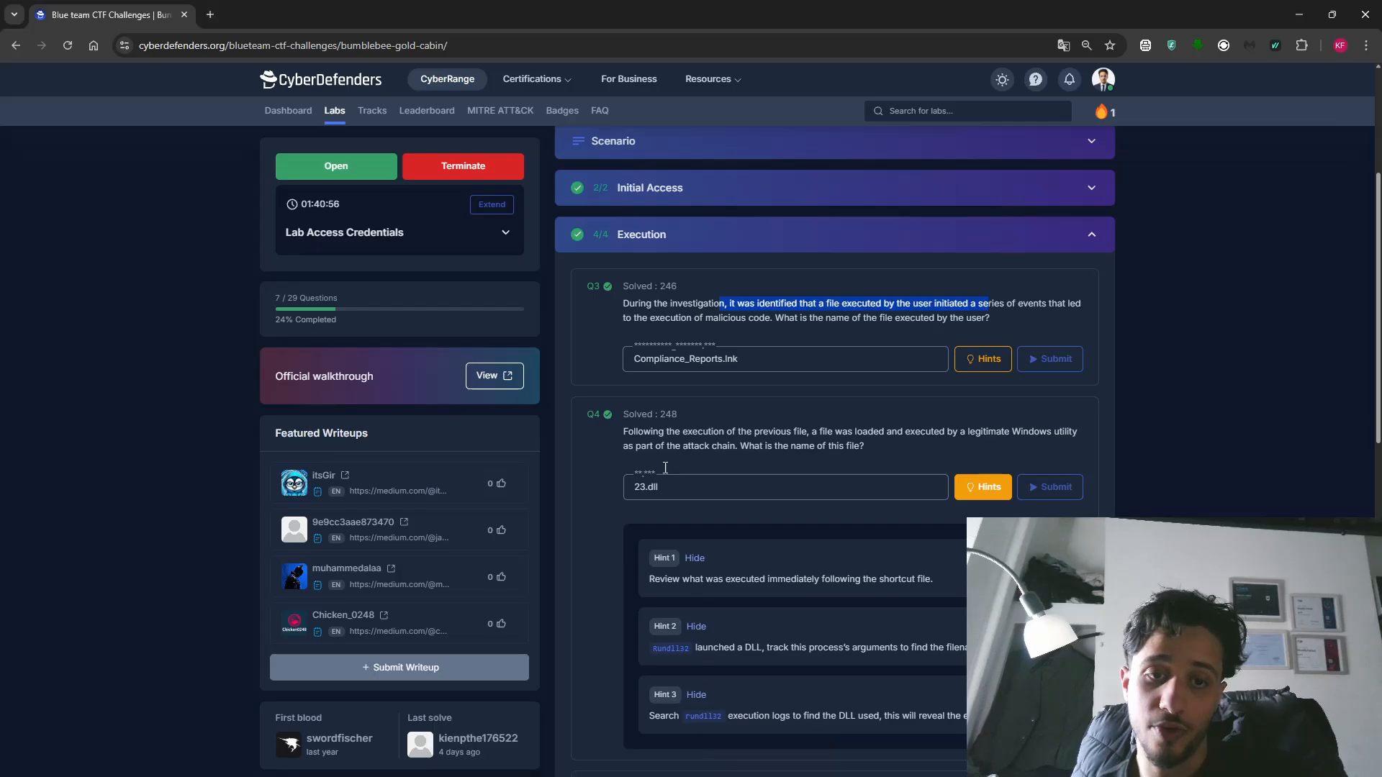
- Collapse the hints of question Q4, read question Q5 with its hints and collapse those too
click(980, 488)
scroll(849, 467, down, 2)
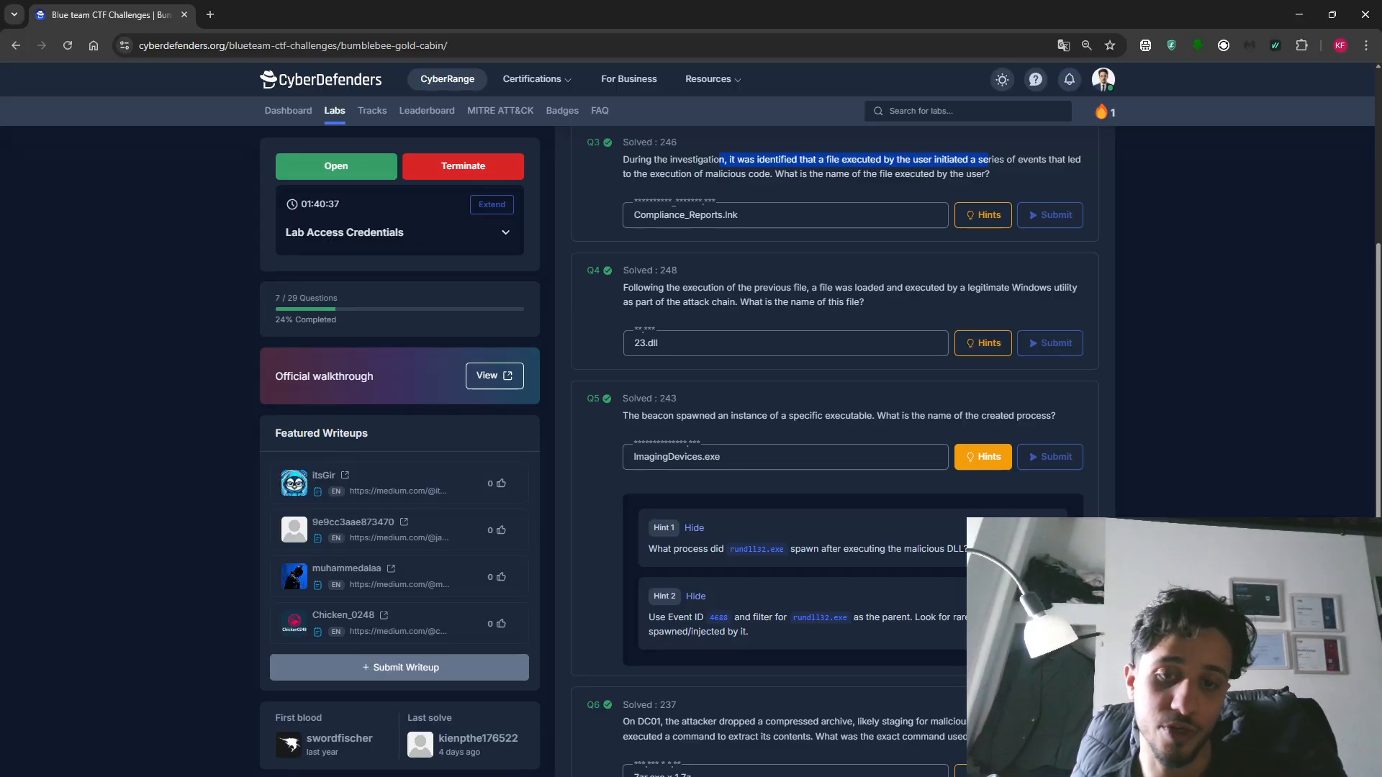
click(968, 451)
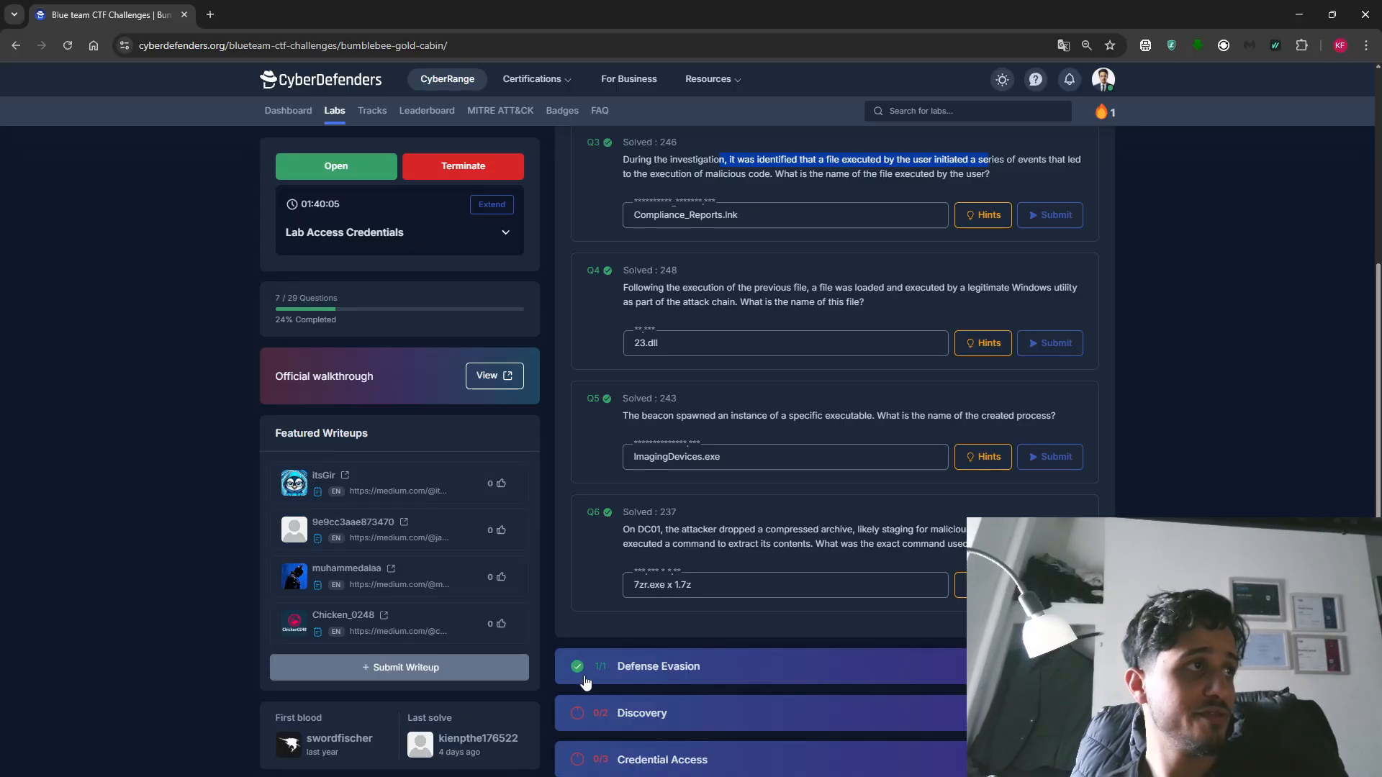
- Search Google for "eventid 4688" in a new browser tab and examine what the event documents
click(210, 14)
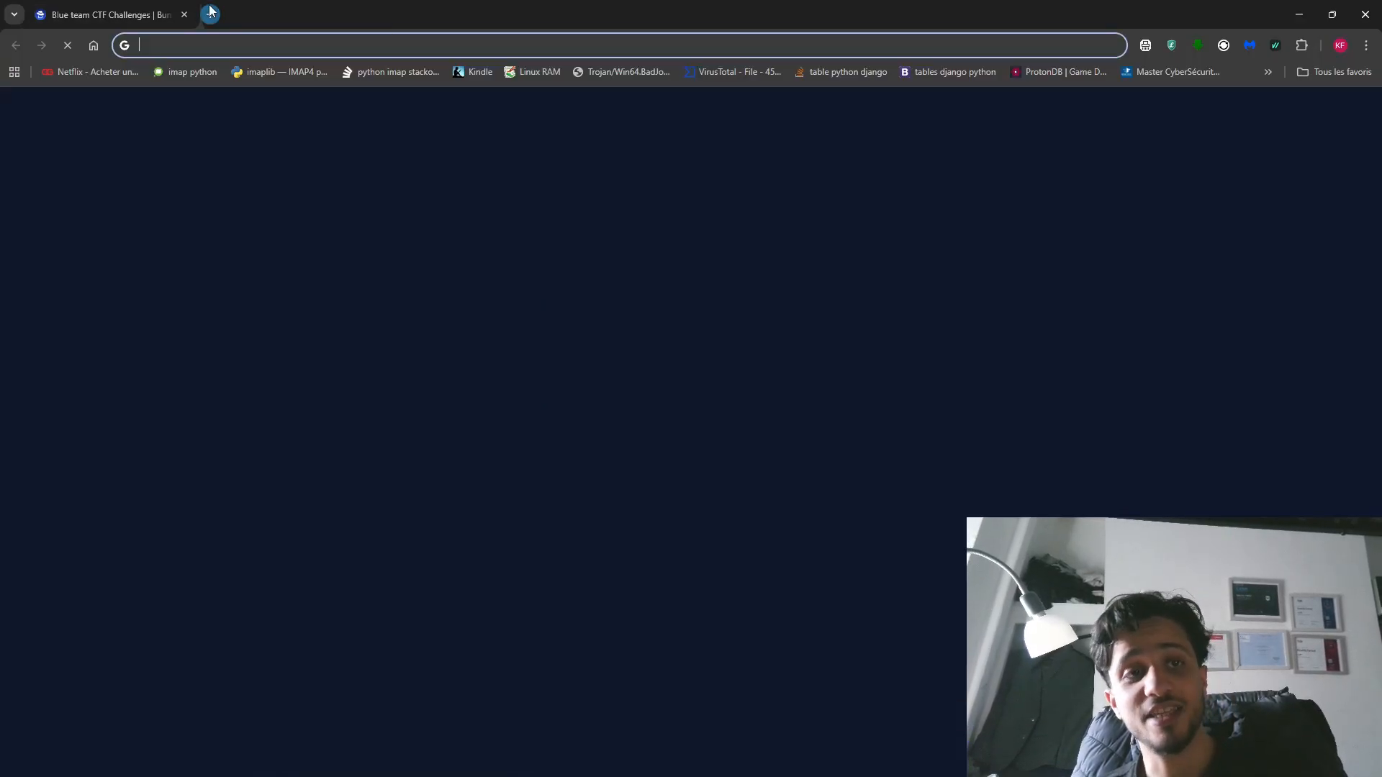
text(eventid )
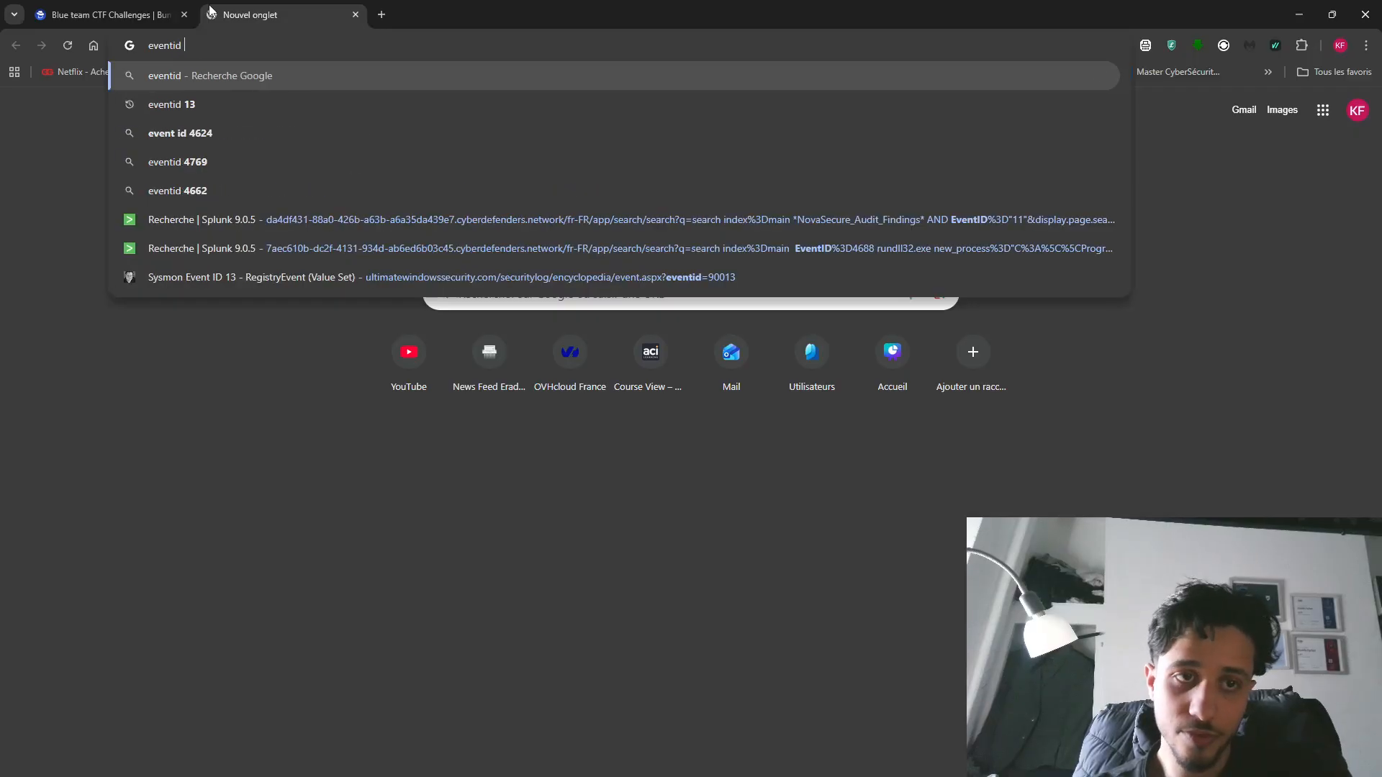
text(4688)
key(Return)
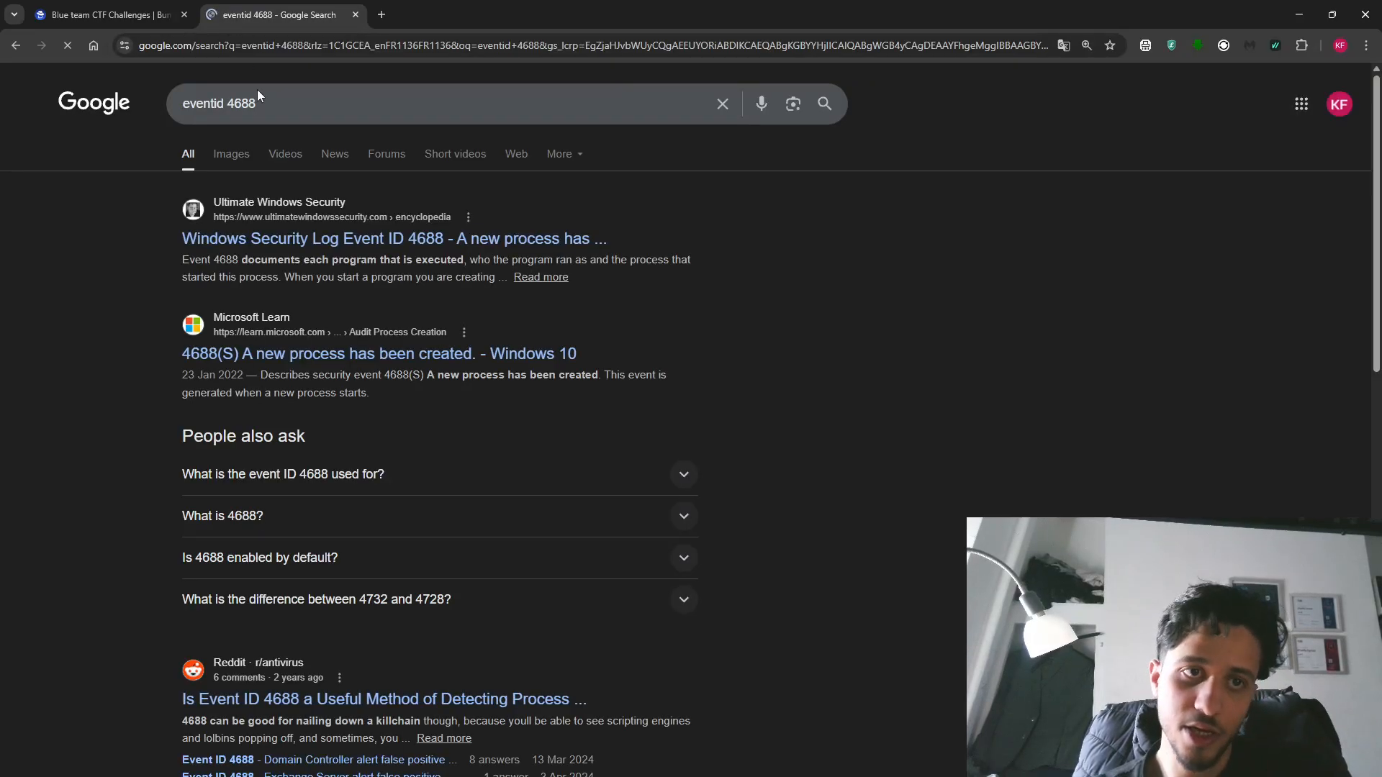
drag(407, 251, 182, 239)
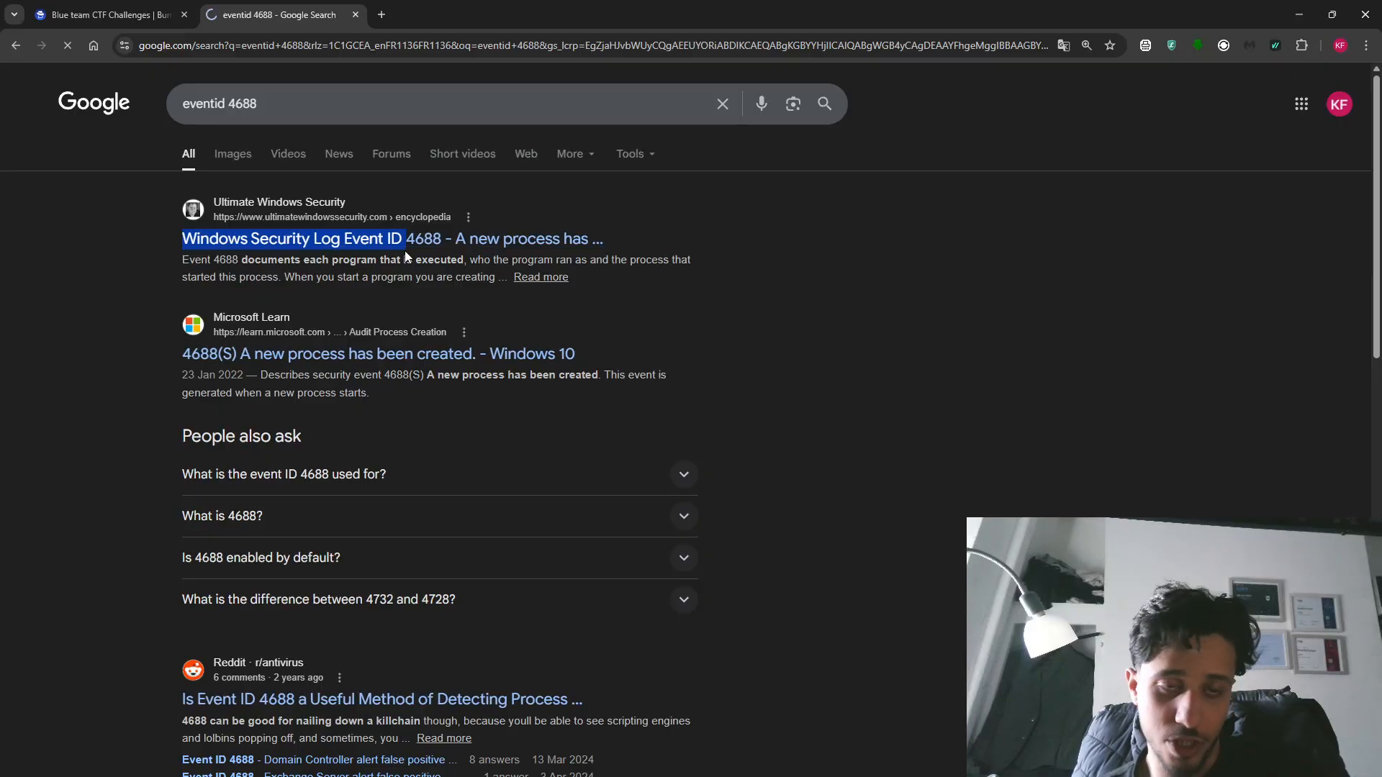
- Open the Ultimate Windows Security encyclopedia entry for event 4688 and read its description
click(409, 237)
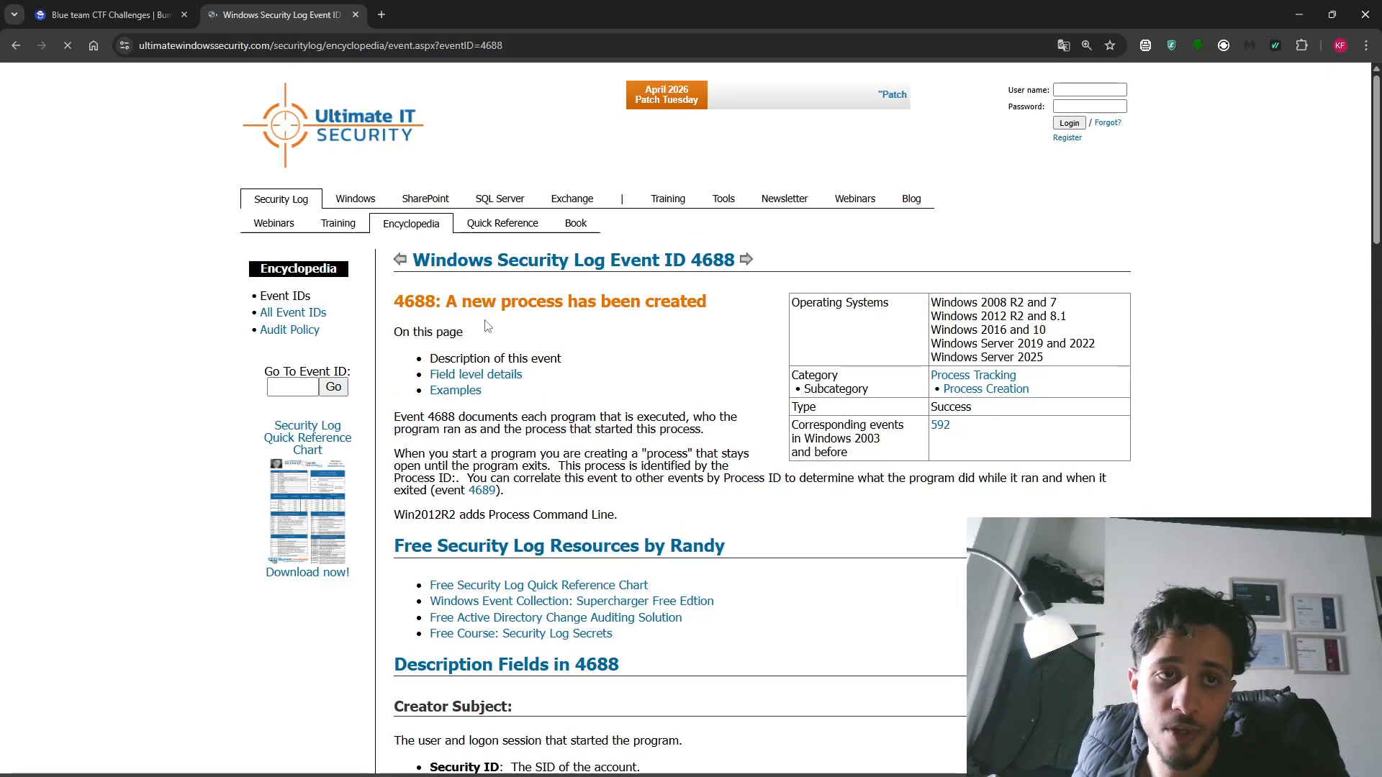
drag(678, 302, 418, 333)
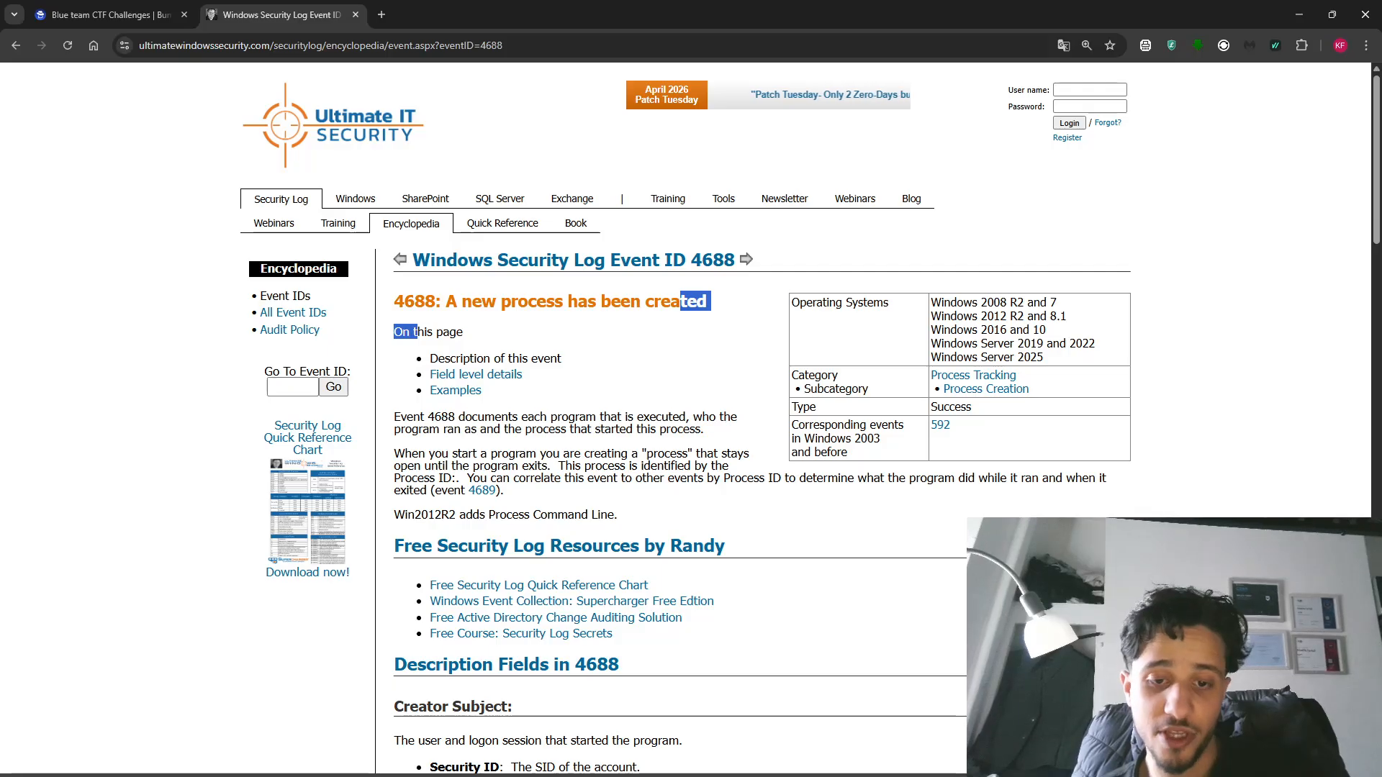
- Switch to Splunk, replace the 23.dll term and run the search index=main rundll32.exe AND EventID=4688
mouse_move(630, 775)
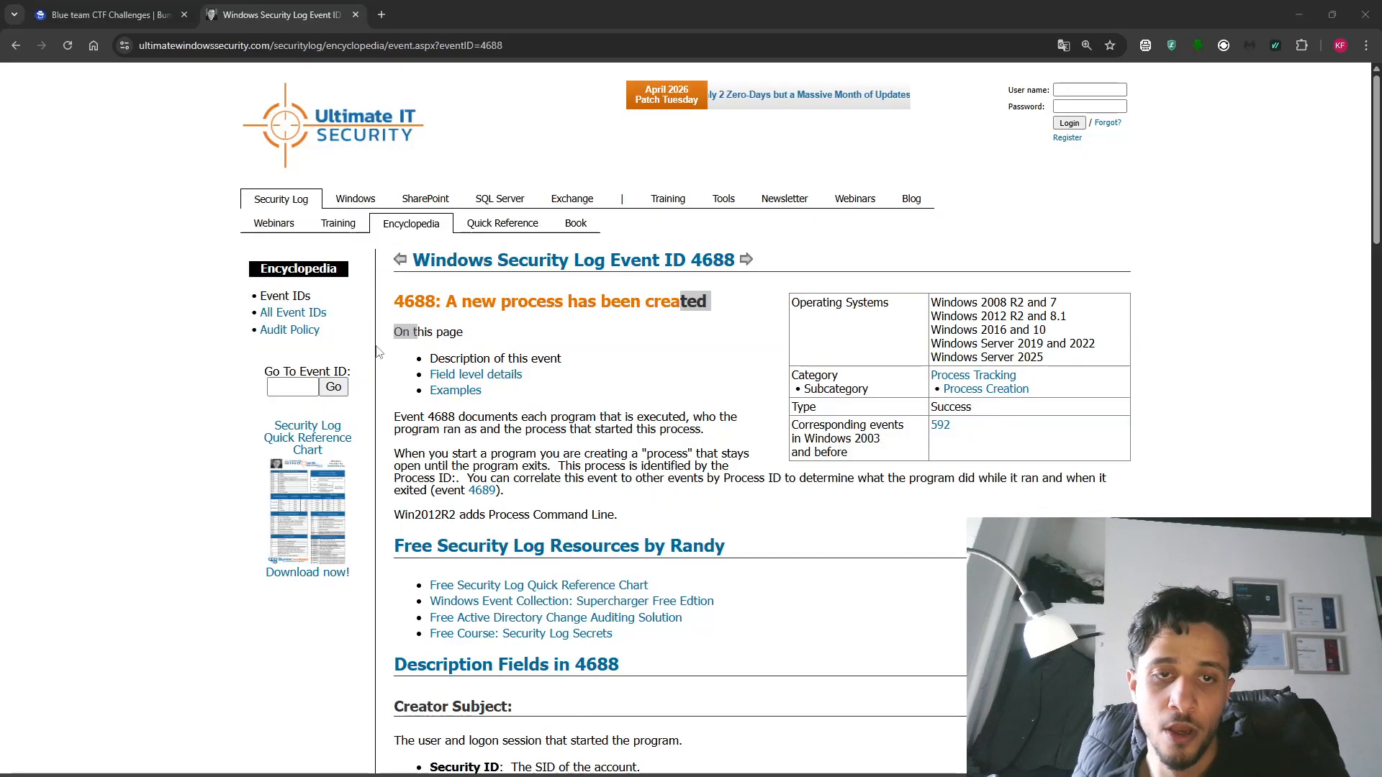
click(611, 752)
click(621, 475)
drag(123, 175, 91, 177)
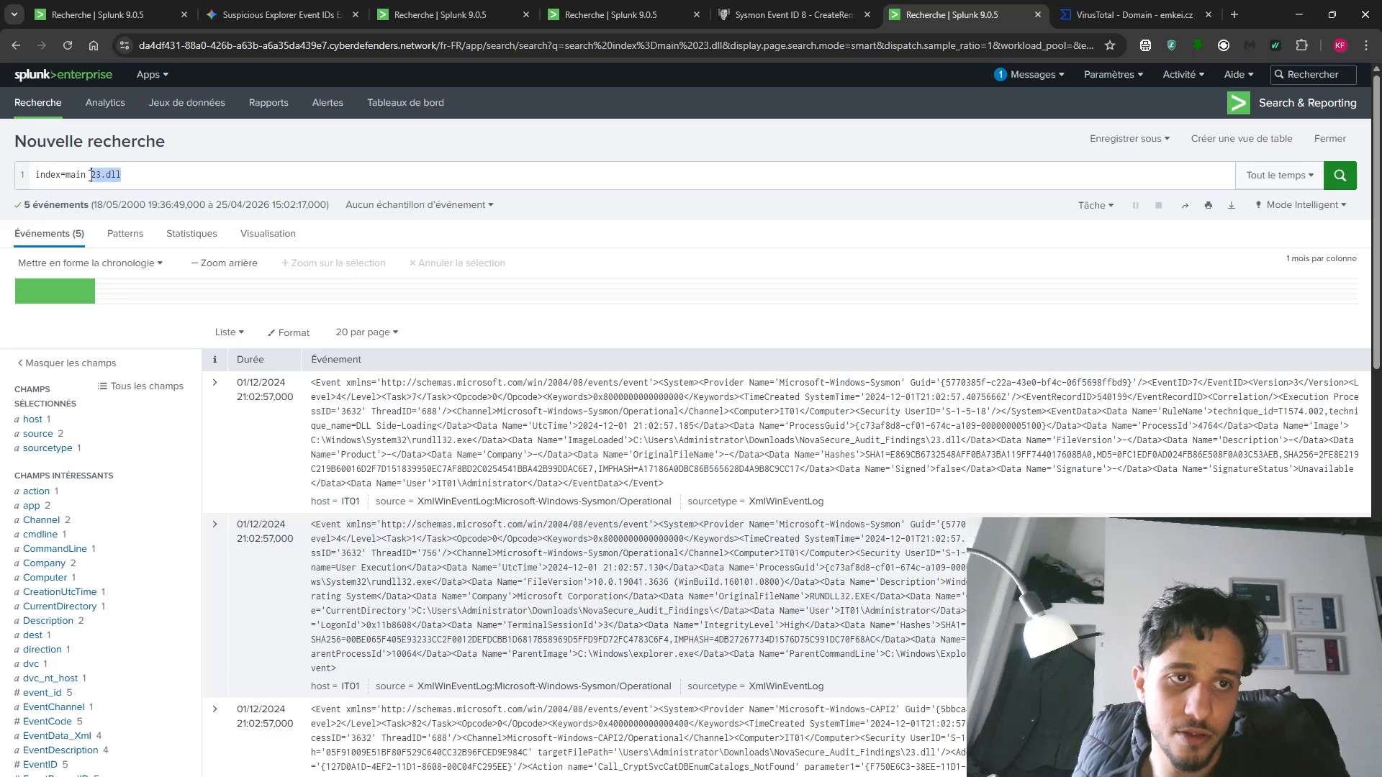
text(rundll3)
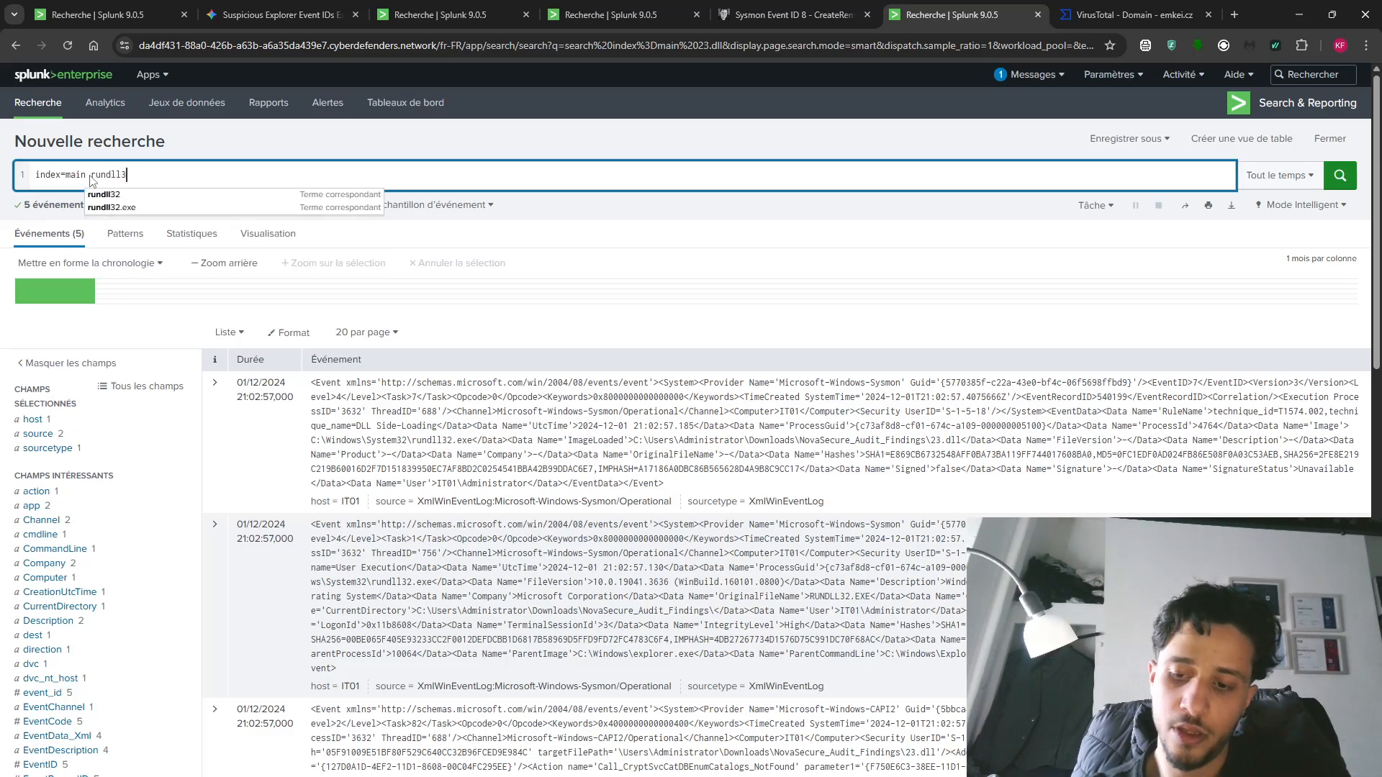
text(2.exe )
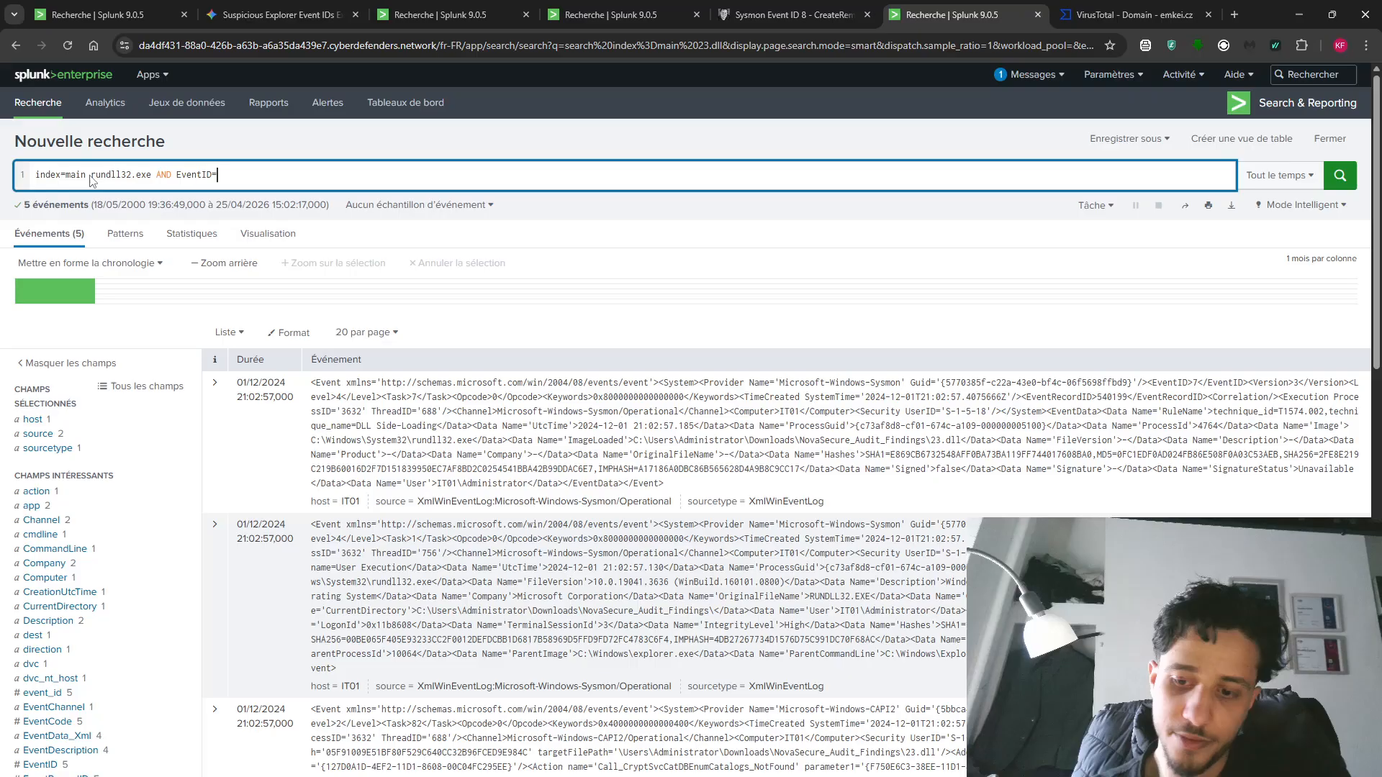
text(AND EventID=4688)
key(Return)
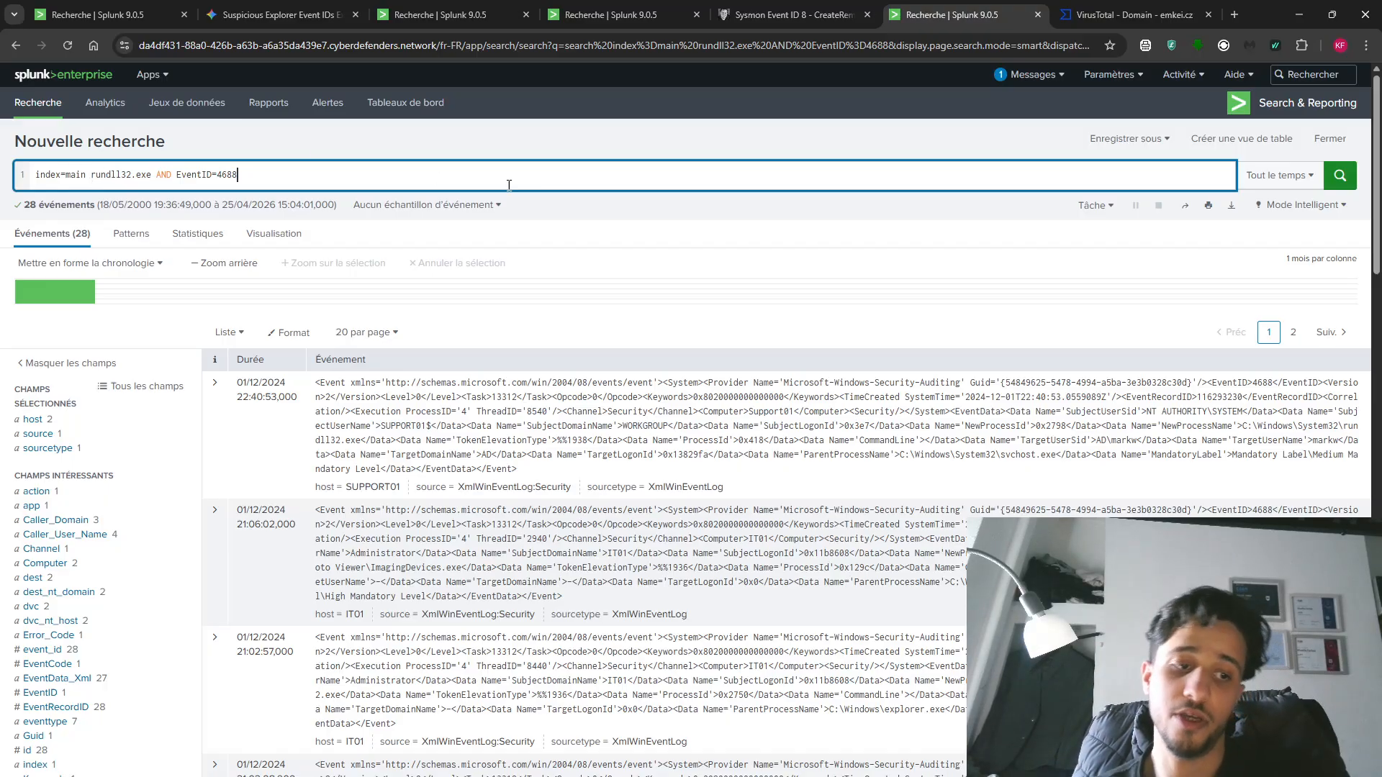
- Inspect the new_process field's values and copy the executable name ImagingDevices.exe
scroll(154, 475, down, 5)
scroll(166, 496, down, 1)
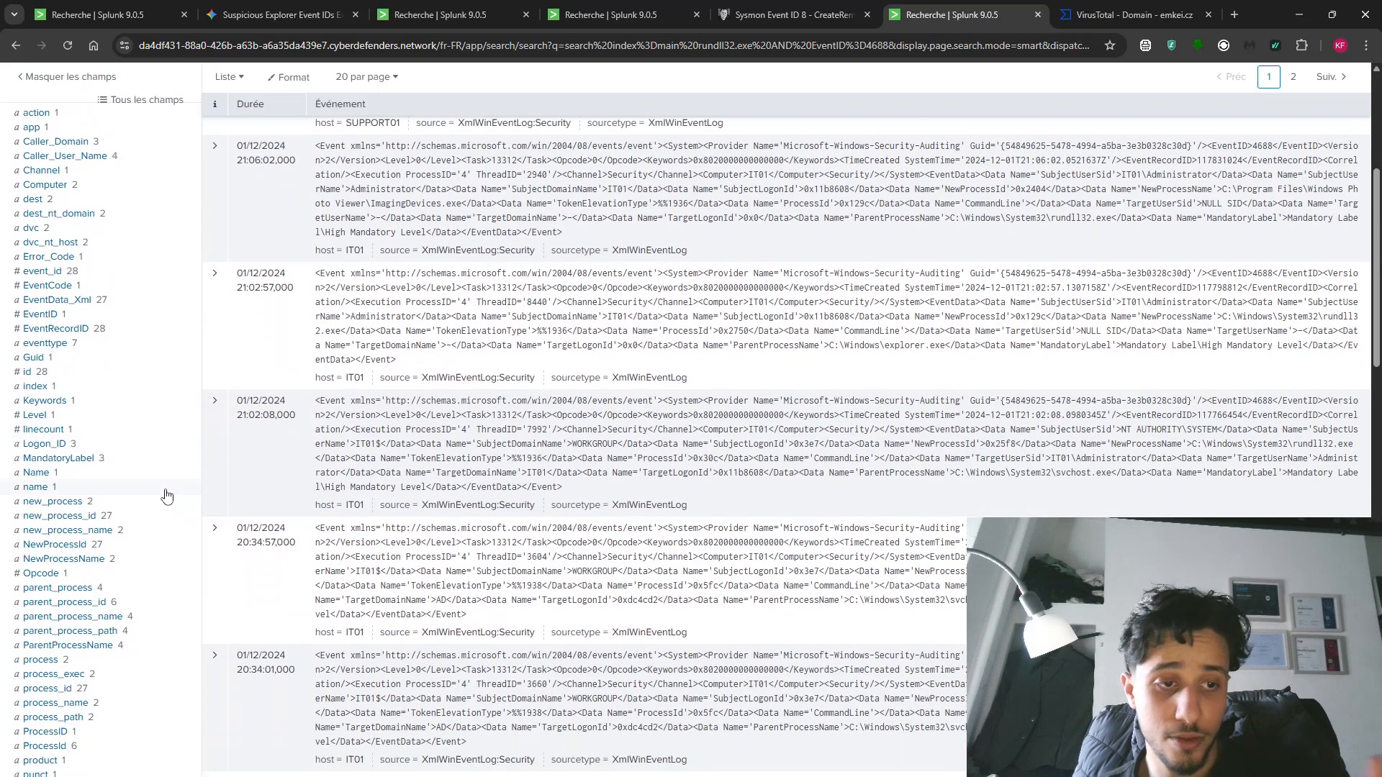
click(61, 503)
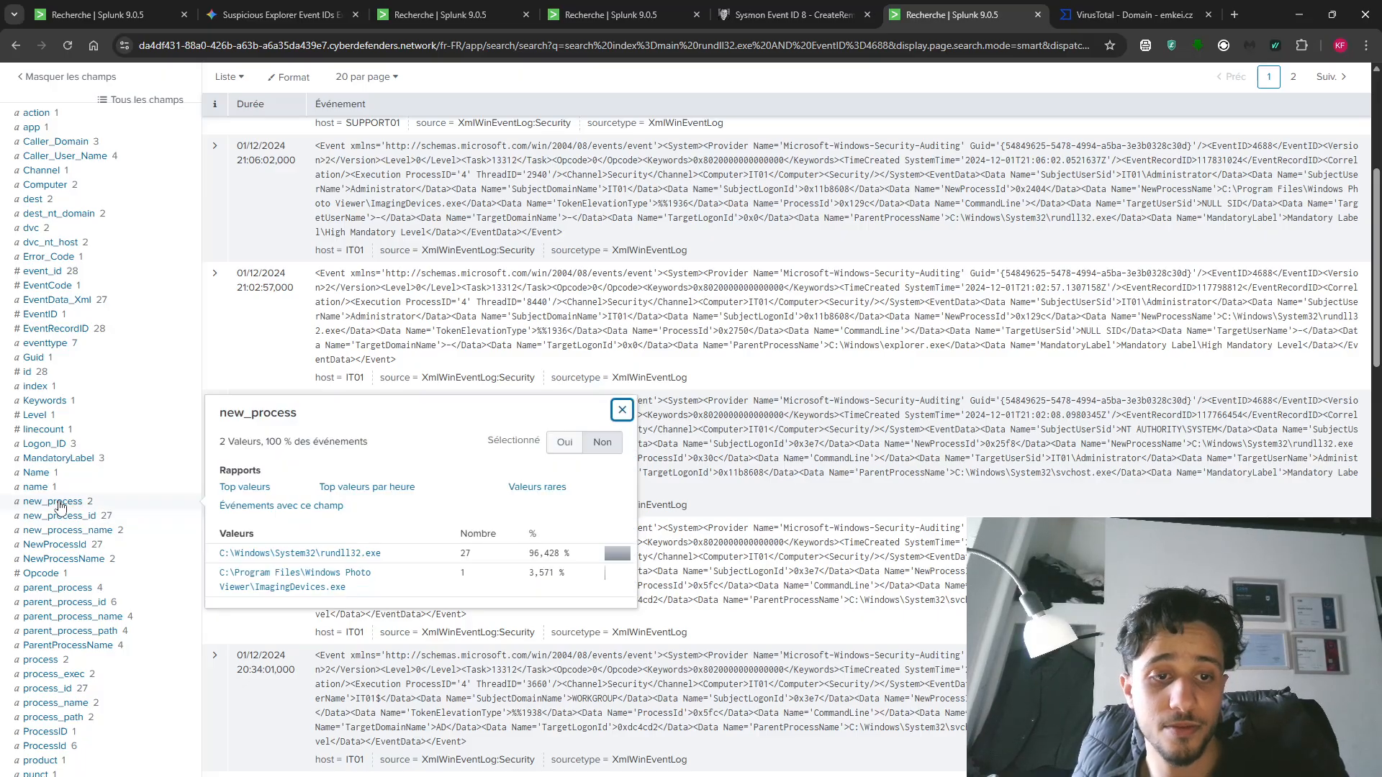
drag(374, 592, 261, 588)
key(ctrl+c)
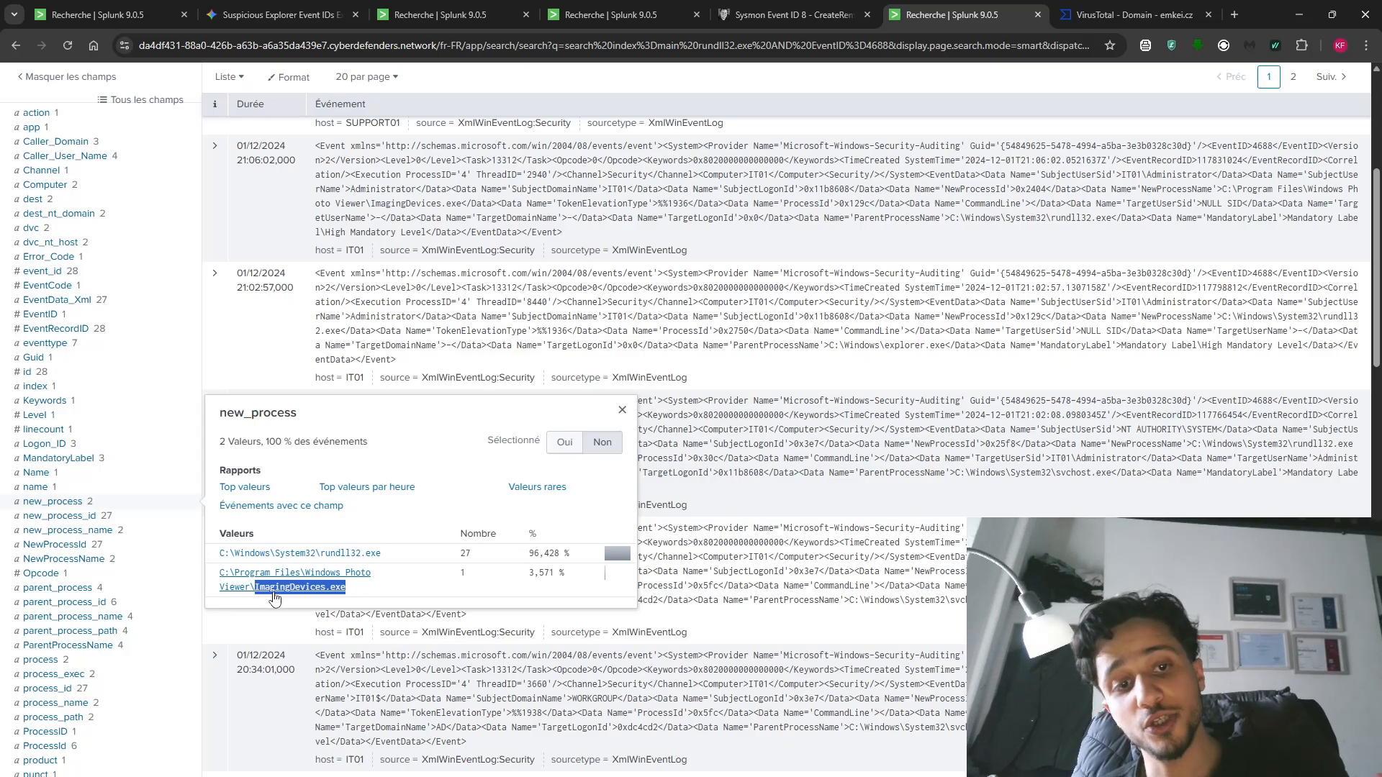
right_click(271, 591)
click(321, 390)
- Replace the rundll32.exe and EventID conditions with the copied name and run index=main ImagingDevices.exe
scroll(295, 415, up, 6)
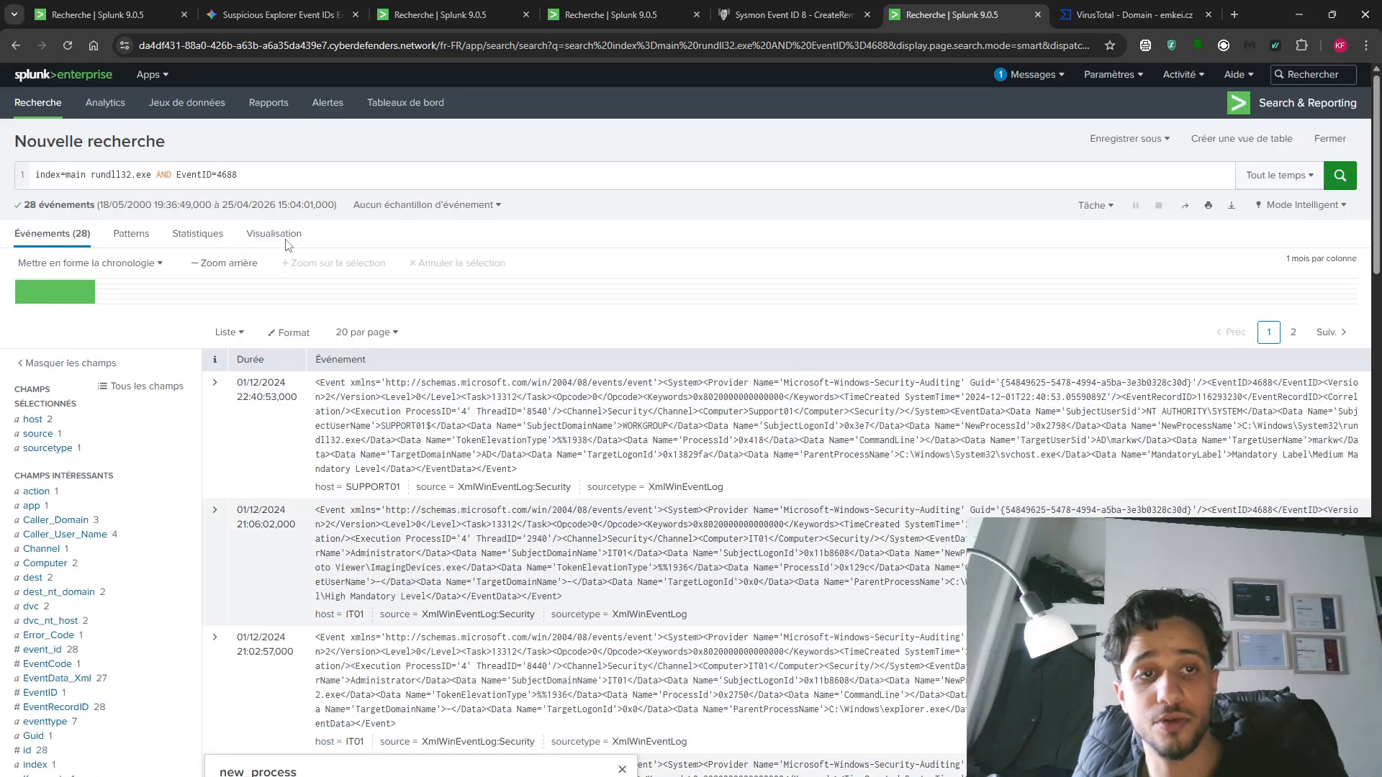
click(280, 179)
drag(261, 178, 93, 174)
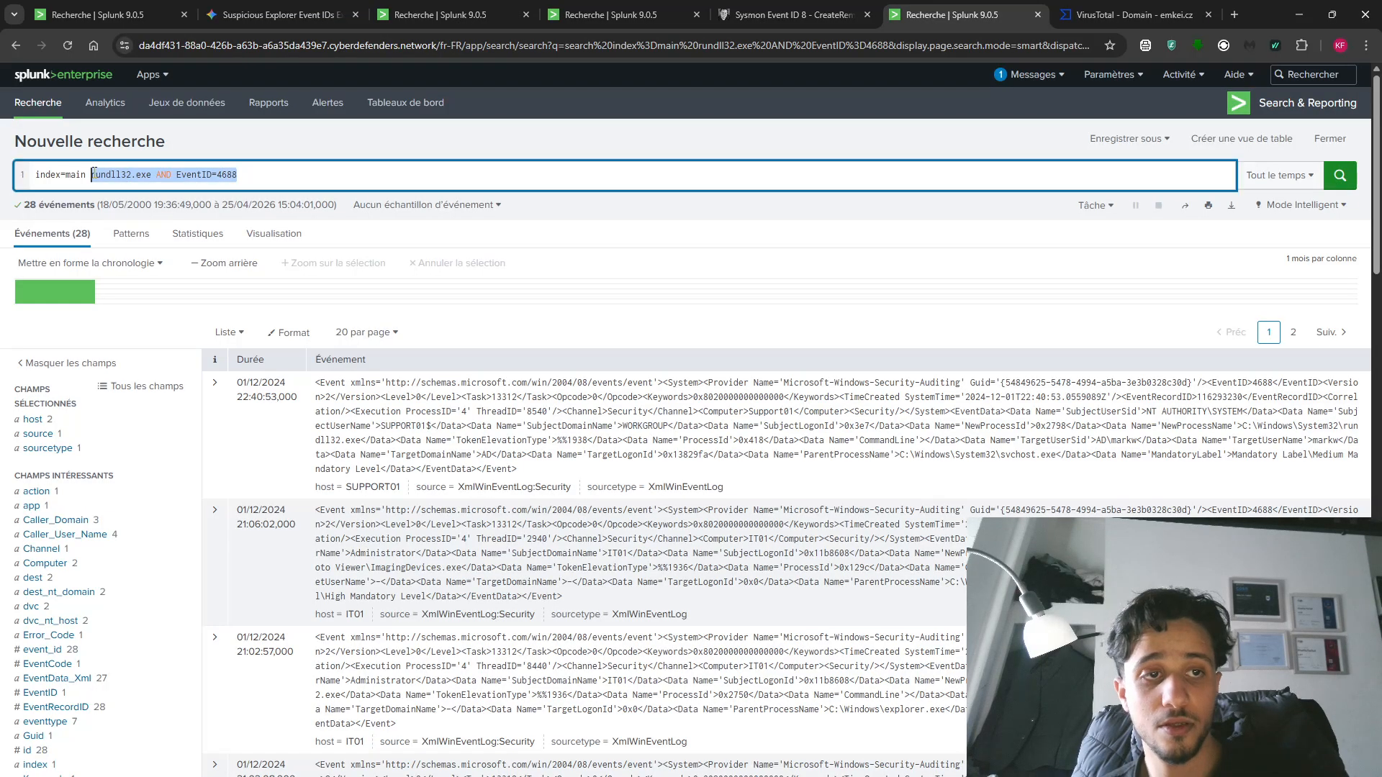
key(ctrl+v)
key(Return)
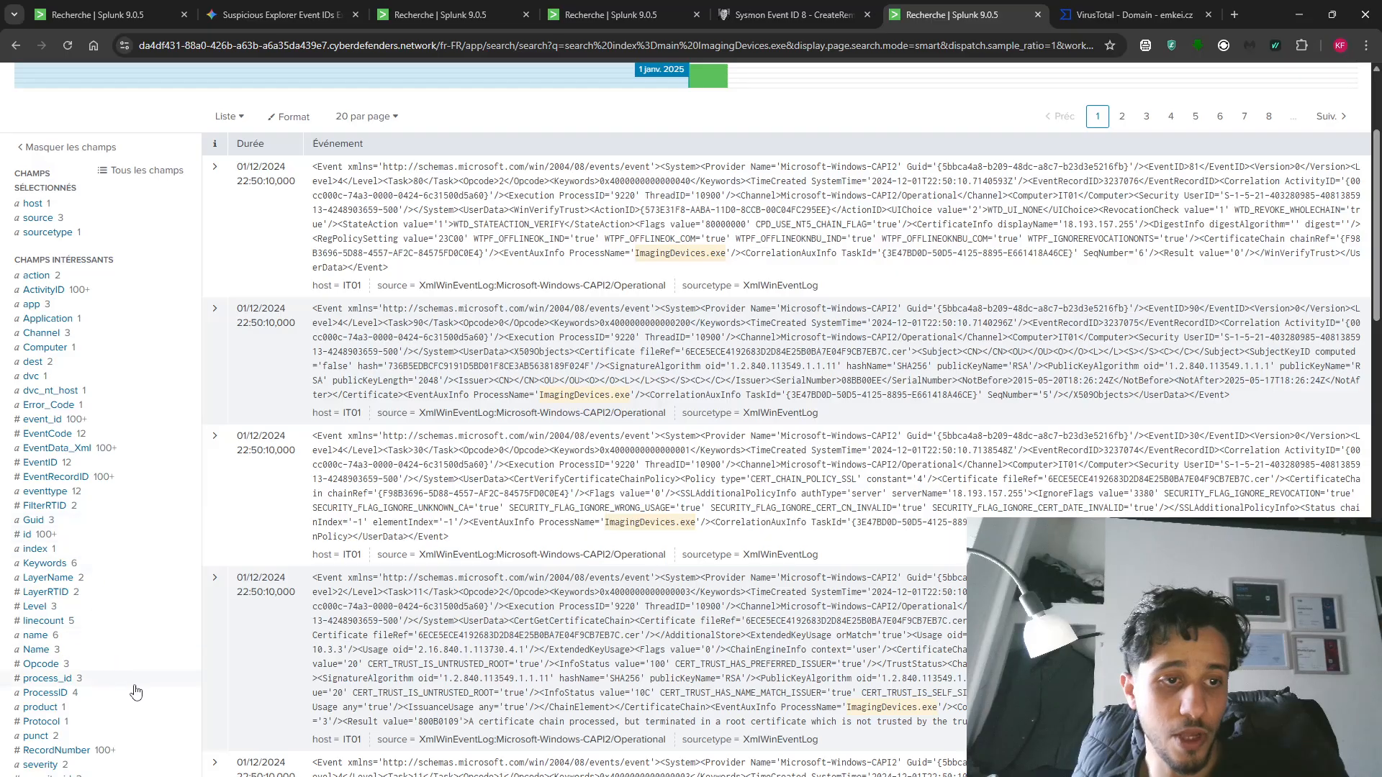
- Examine the dest and EventID field values of the ImagingDevices.exe events
scroll(112, 665, up, 2)
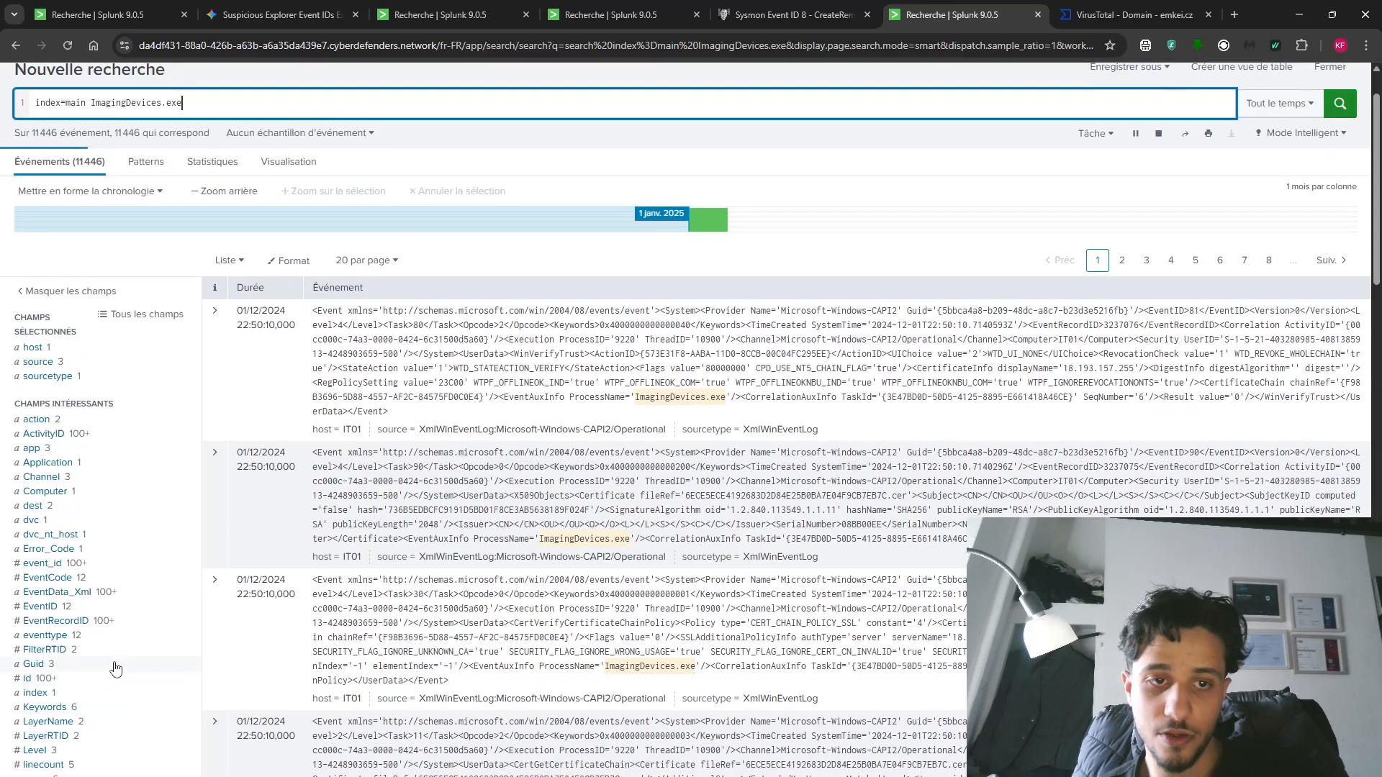
click(84, 508)
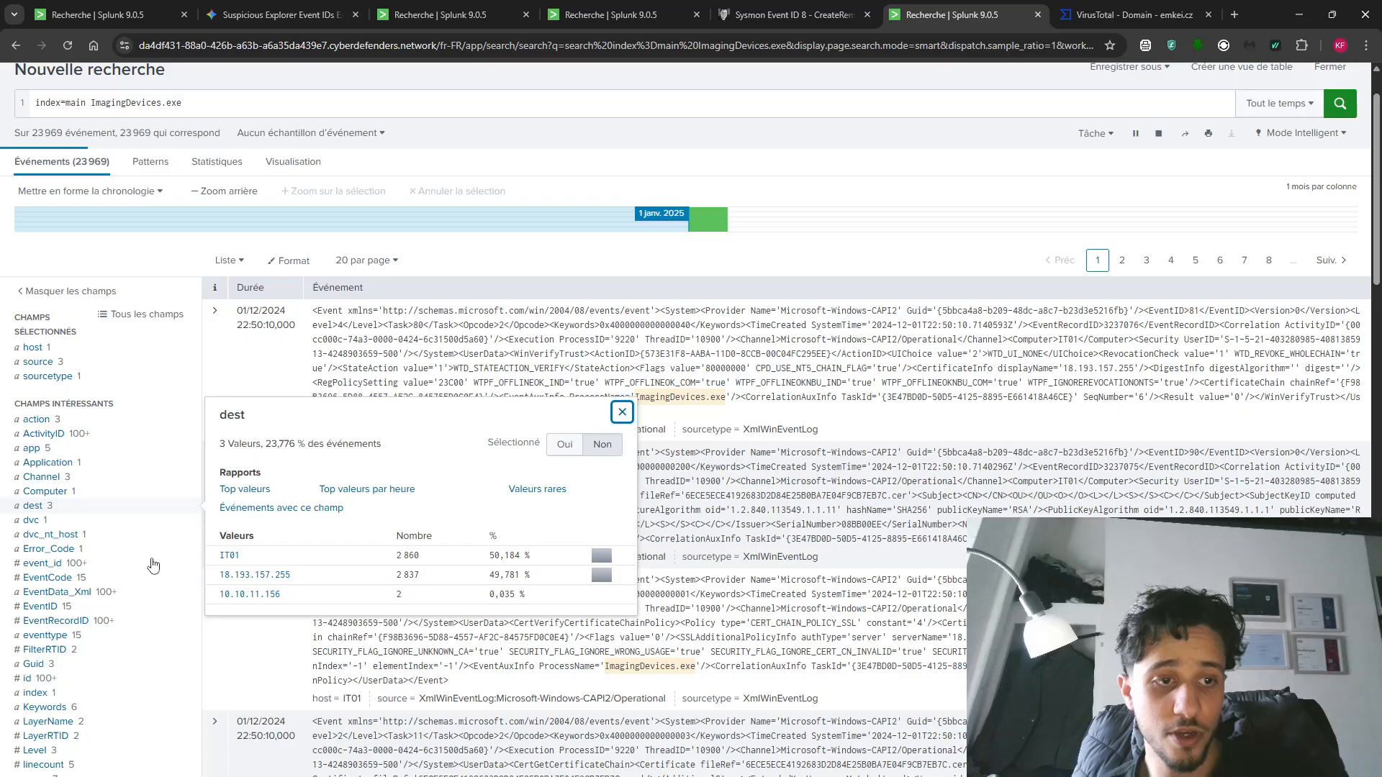
click(50, 607)
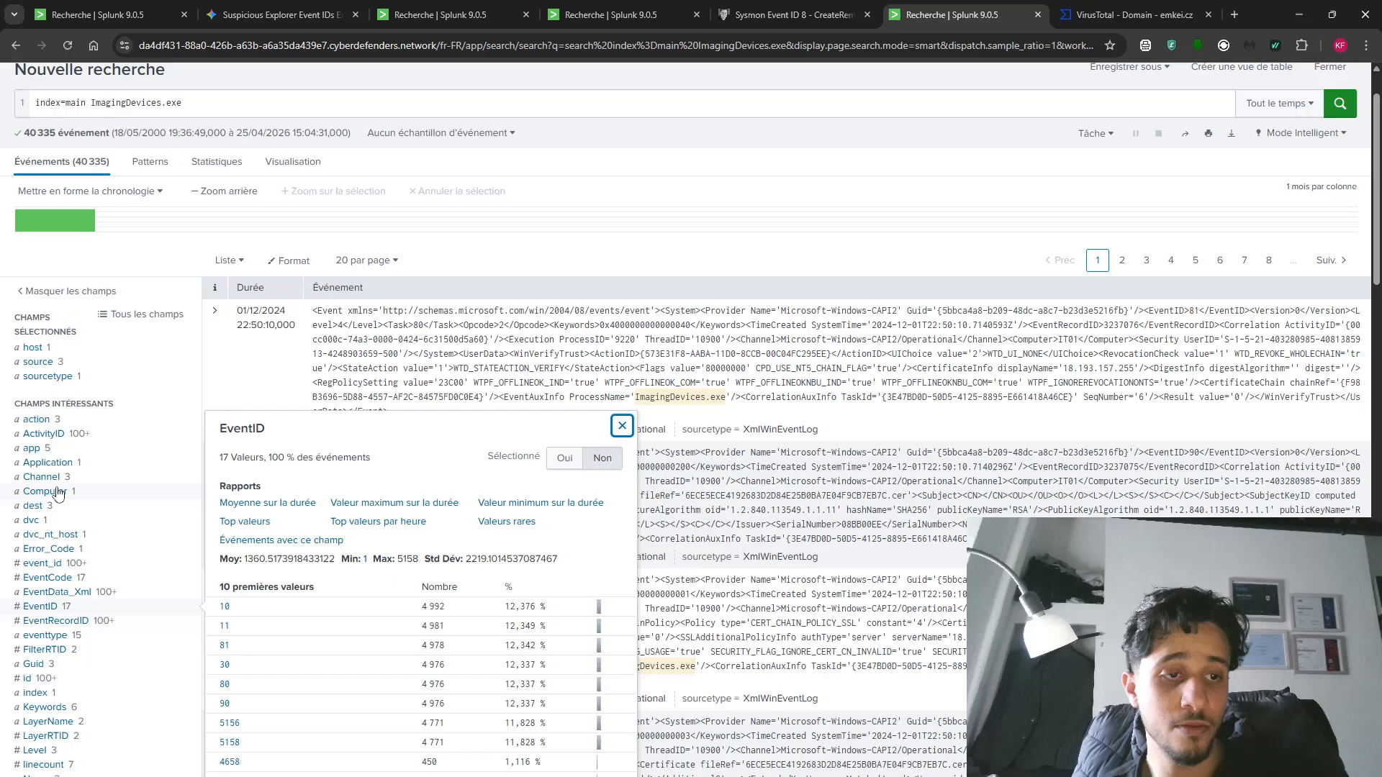
click(47, 506)
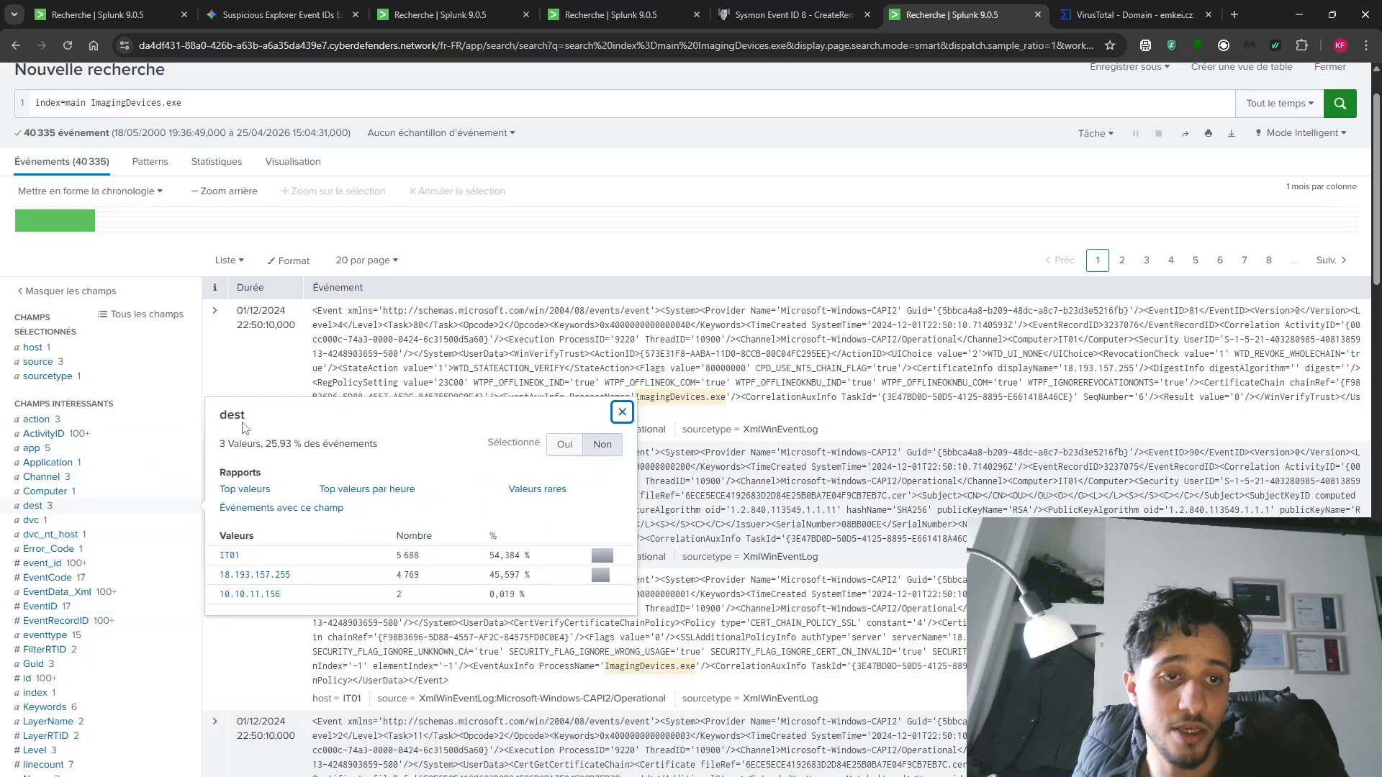
drag(217, 419, 256, 438)
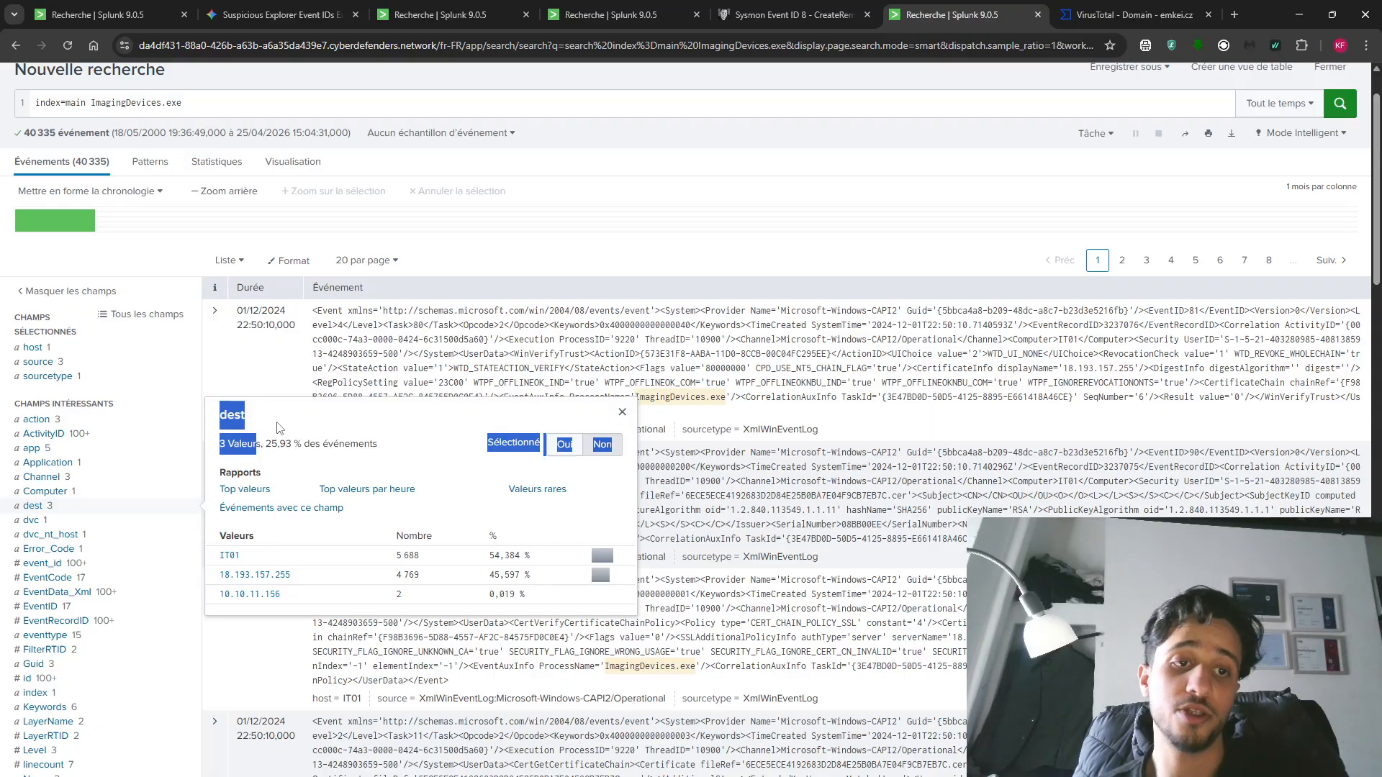
- Return to the CyberDefenders lab page, read question Q6 and copy the host name DC01 from it
mouse_move(630, 776)
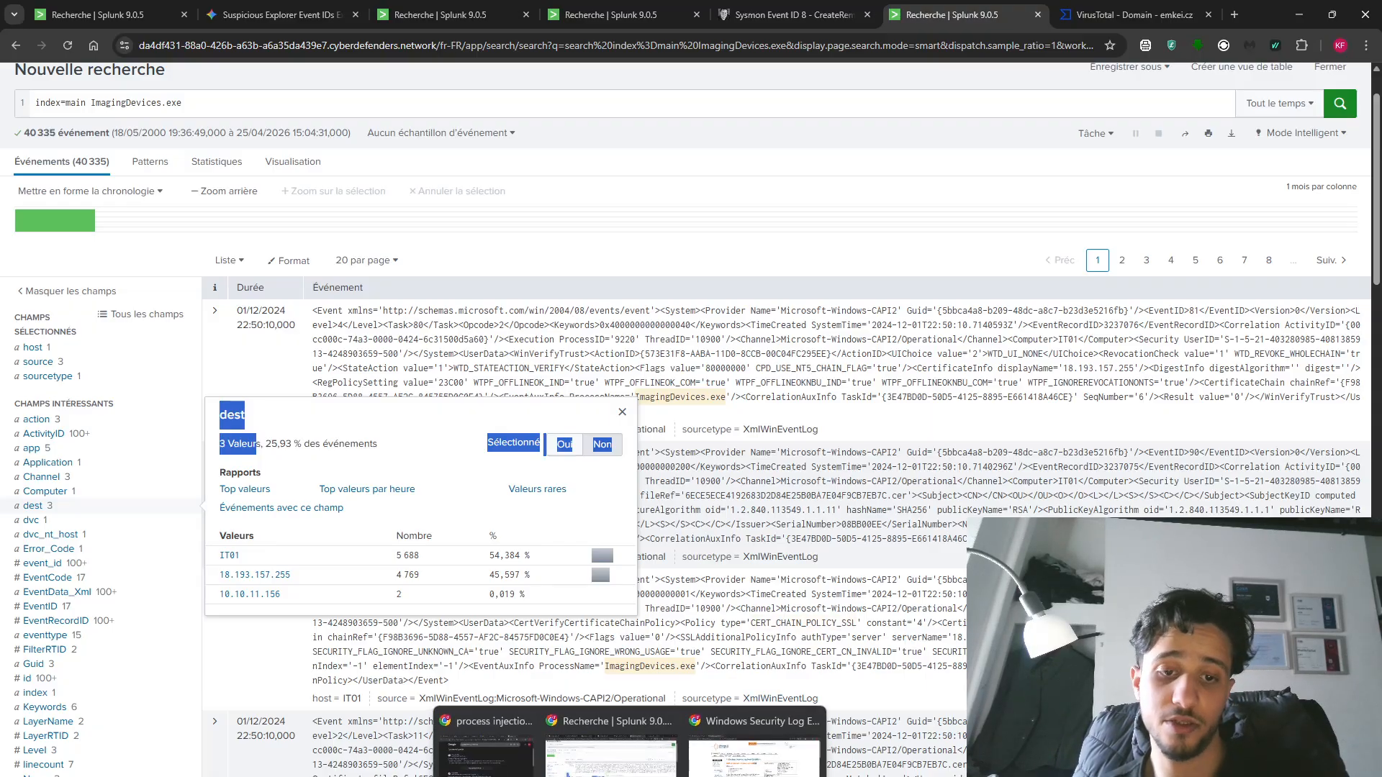
click(753, 752)
click(108, 15)
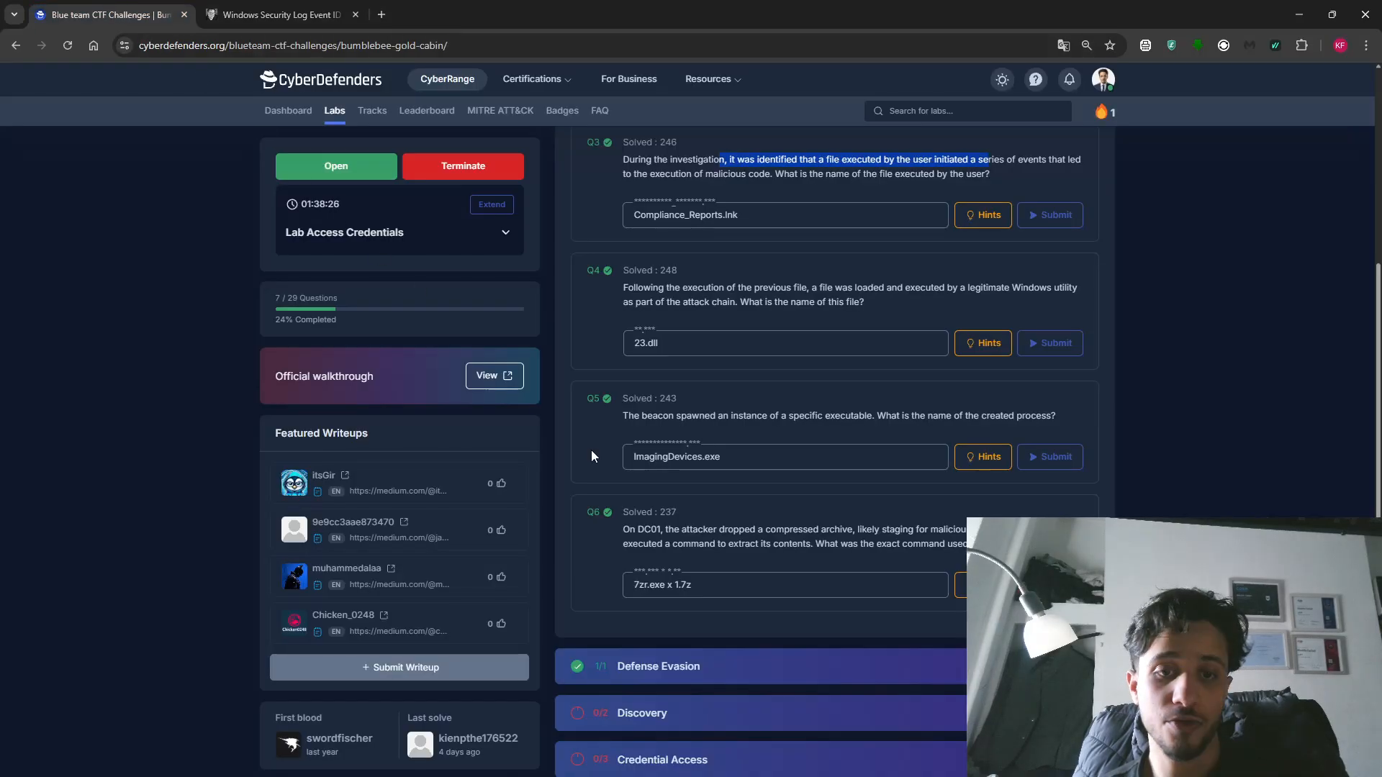
scroll(591, 457, down, 1)
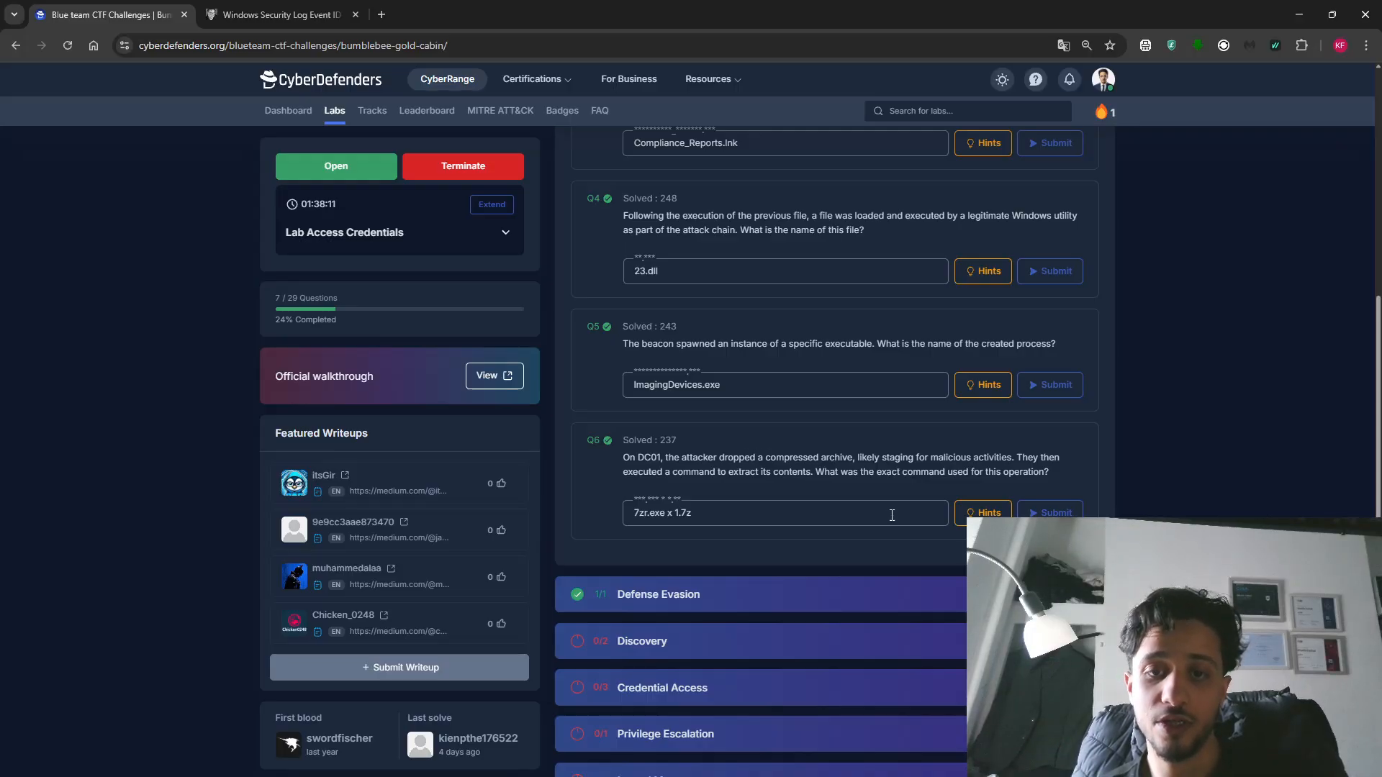
right_click(662, 461)
click(680, 475)
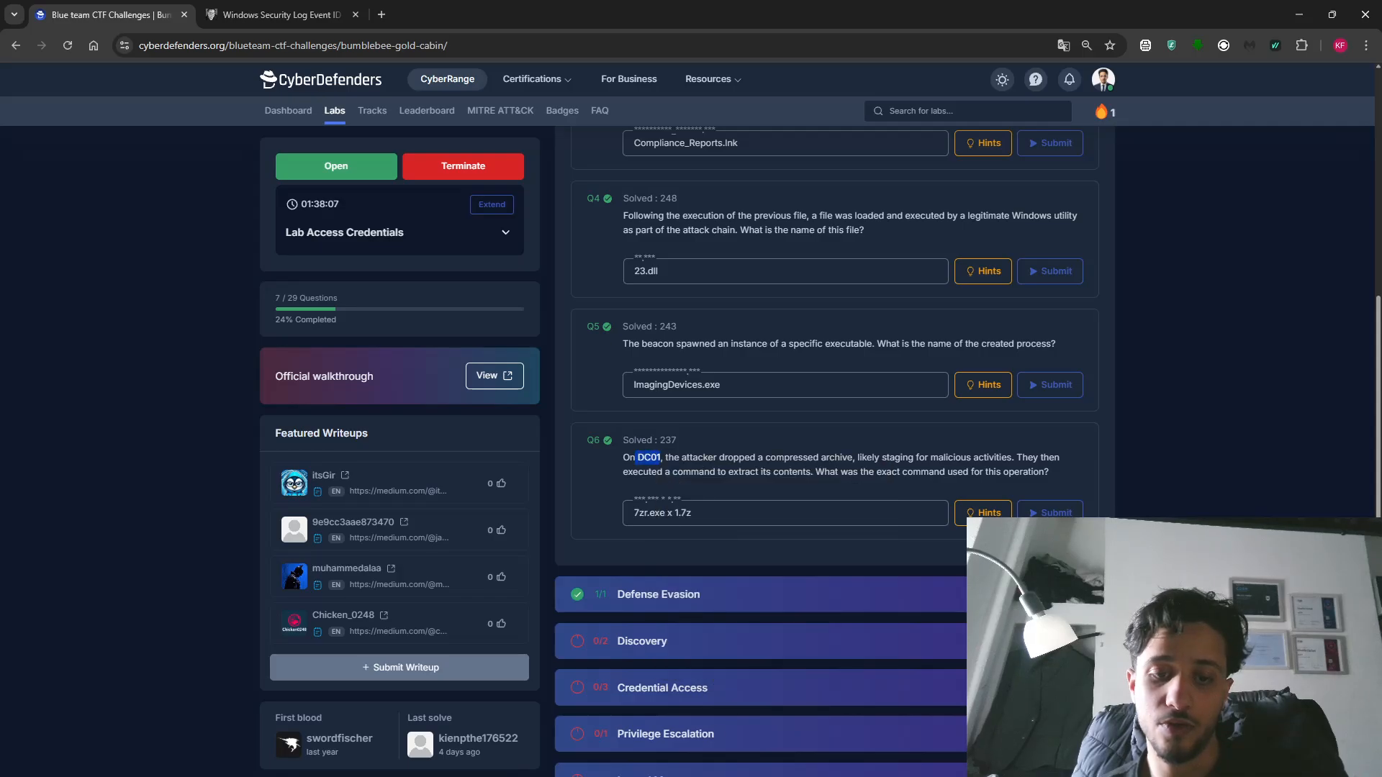
- Switch to Splunk and replace ImagingDevices.exe in the query with host="DC01"
key(super+Tab)
key(super+Tab)
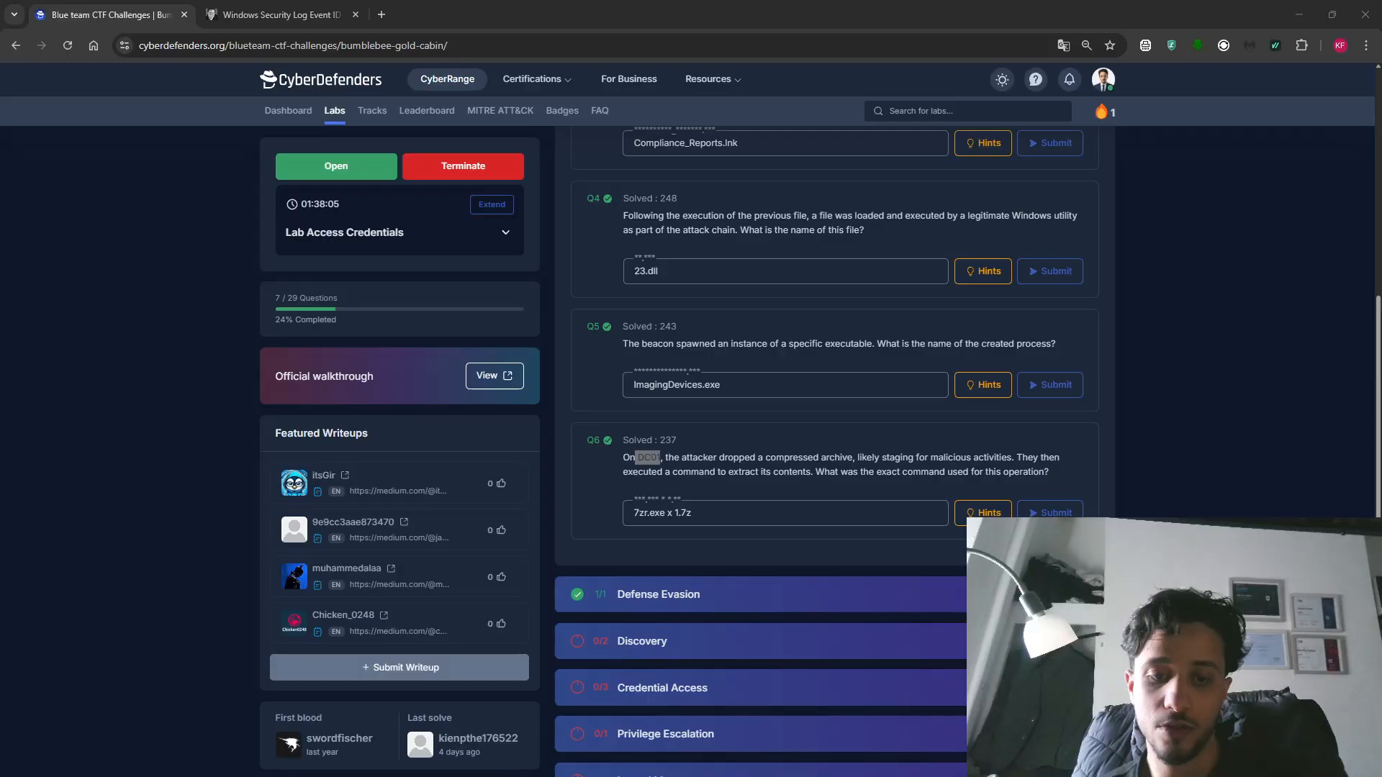
mouse_move(634, 776)
click(610, 752)
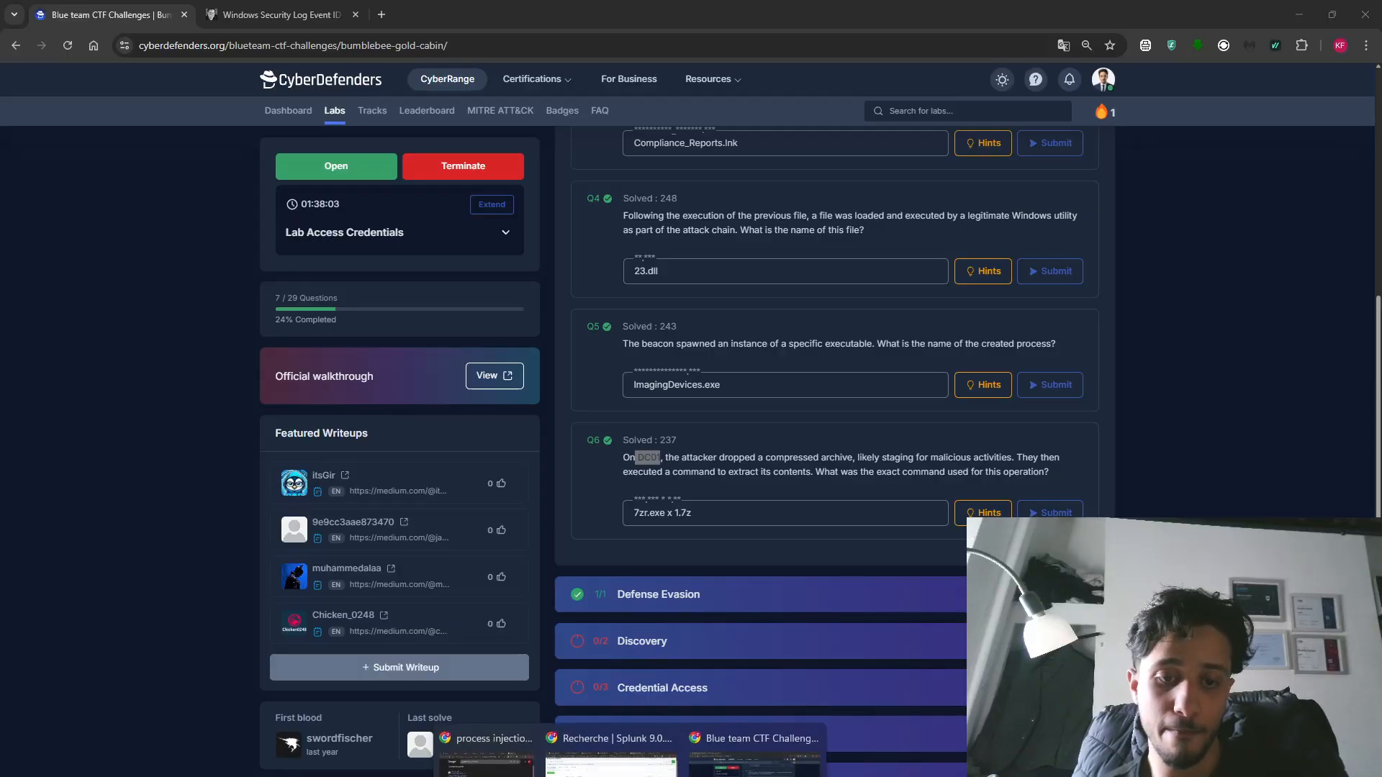
click(619, 752)
scroll(214, 318, up, 1)
click(188, 177)
drag(188, 177, 91, 175)
text(host= DC01)
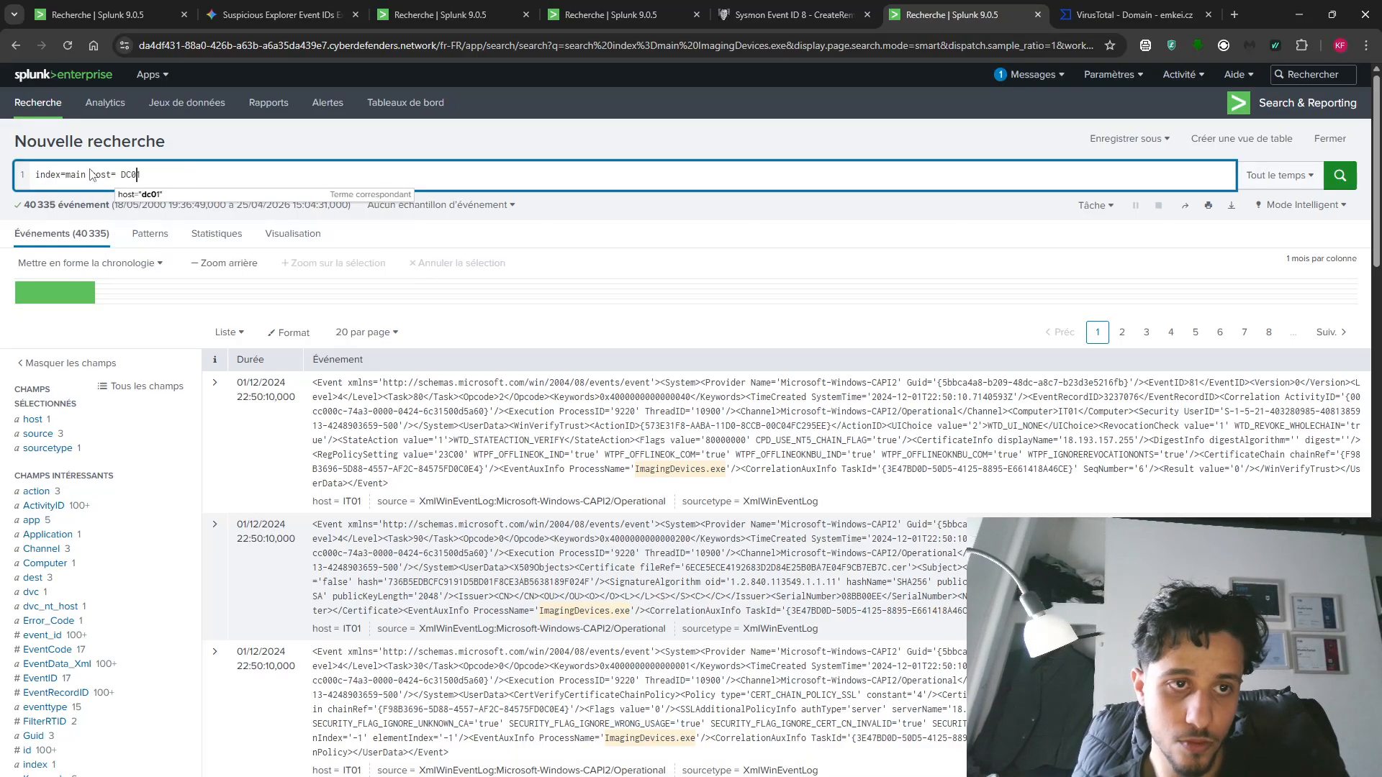
key(Left)
key(Left)
key(Left)
text(")
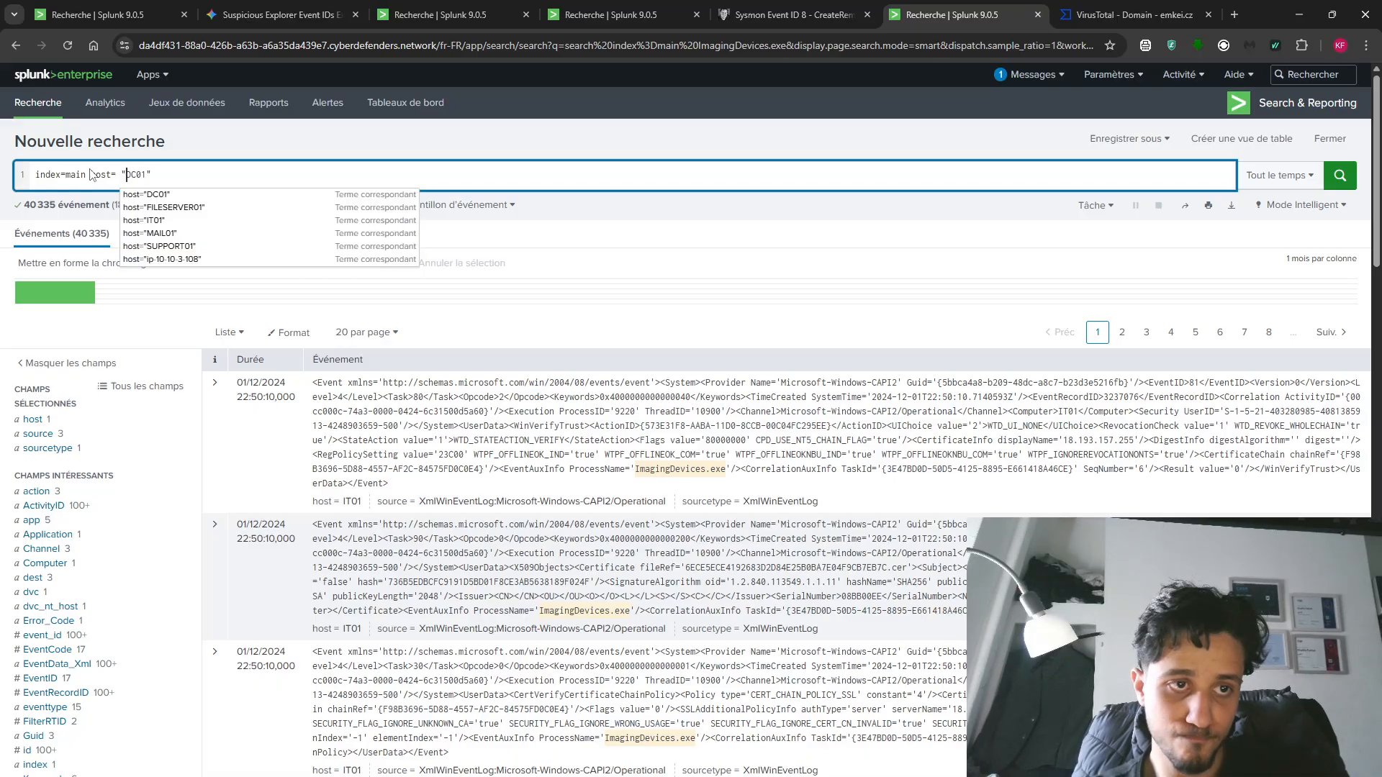
key(Left)
key(BackSpace)
key(BackSpace)
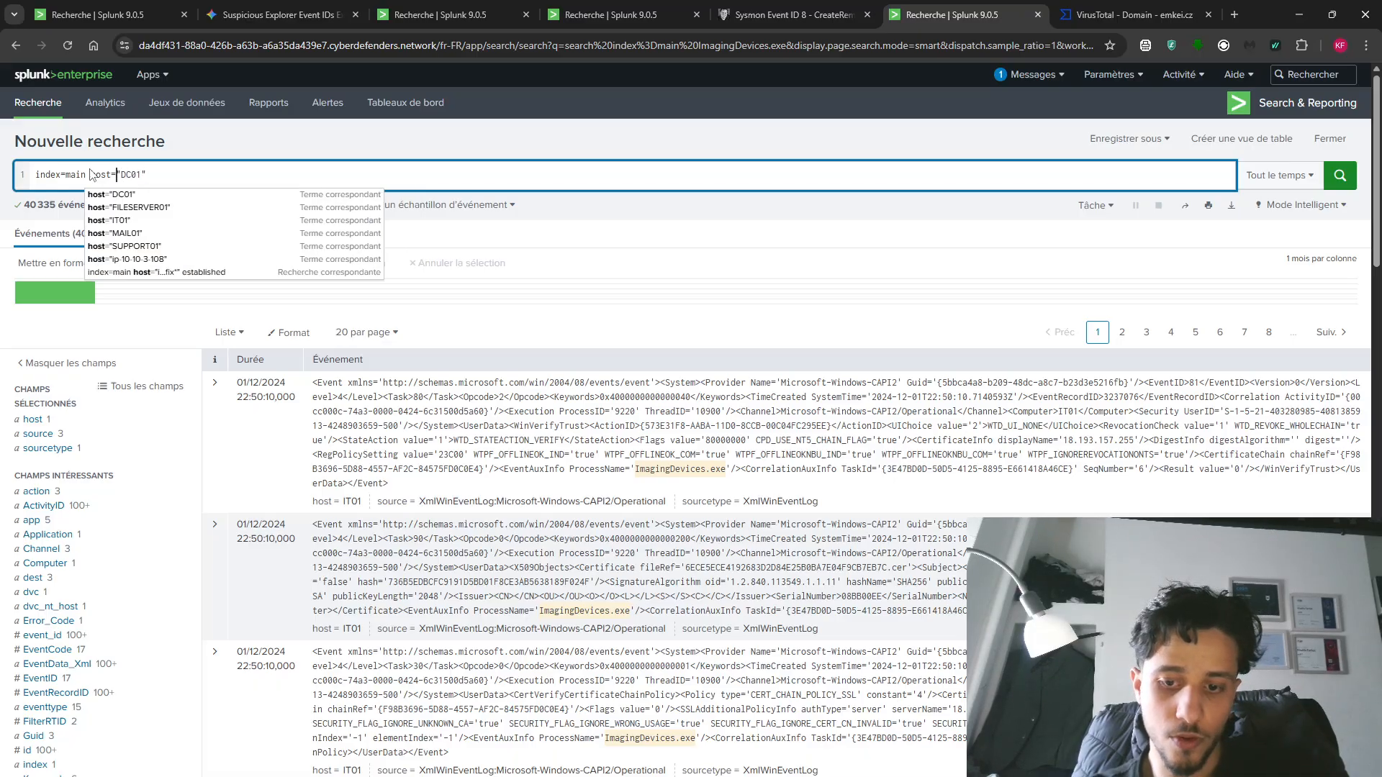
key(End)
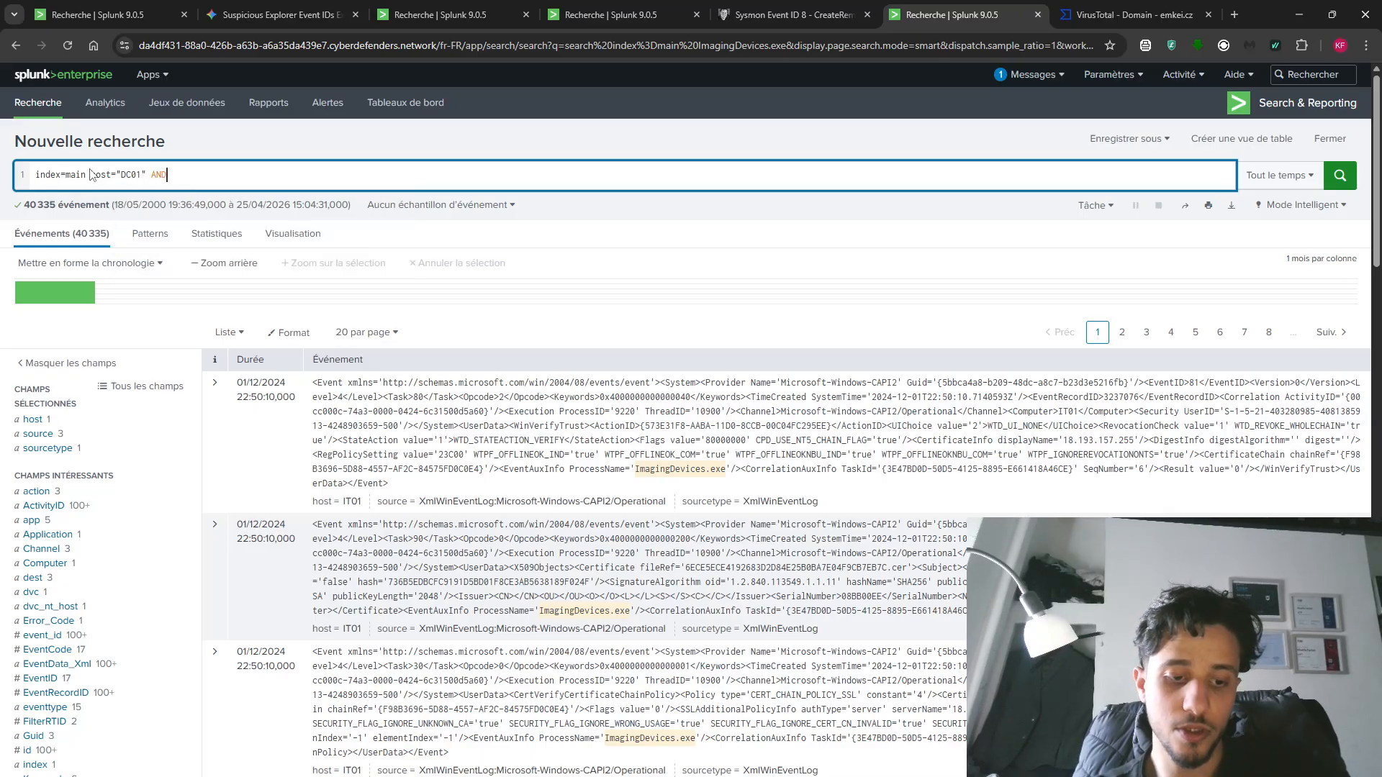
- Add AND cmd.exe to the DC01 query, run it and inspect the cmdline field's values
text(AND cmd.)
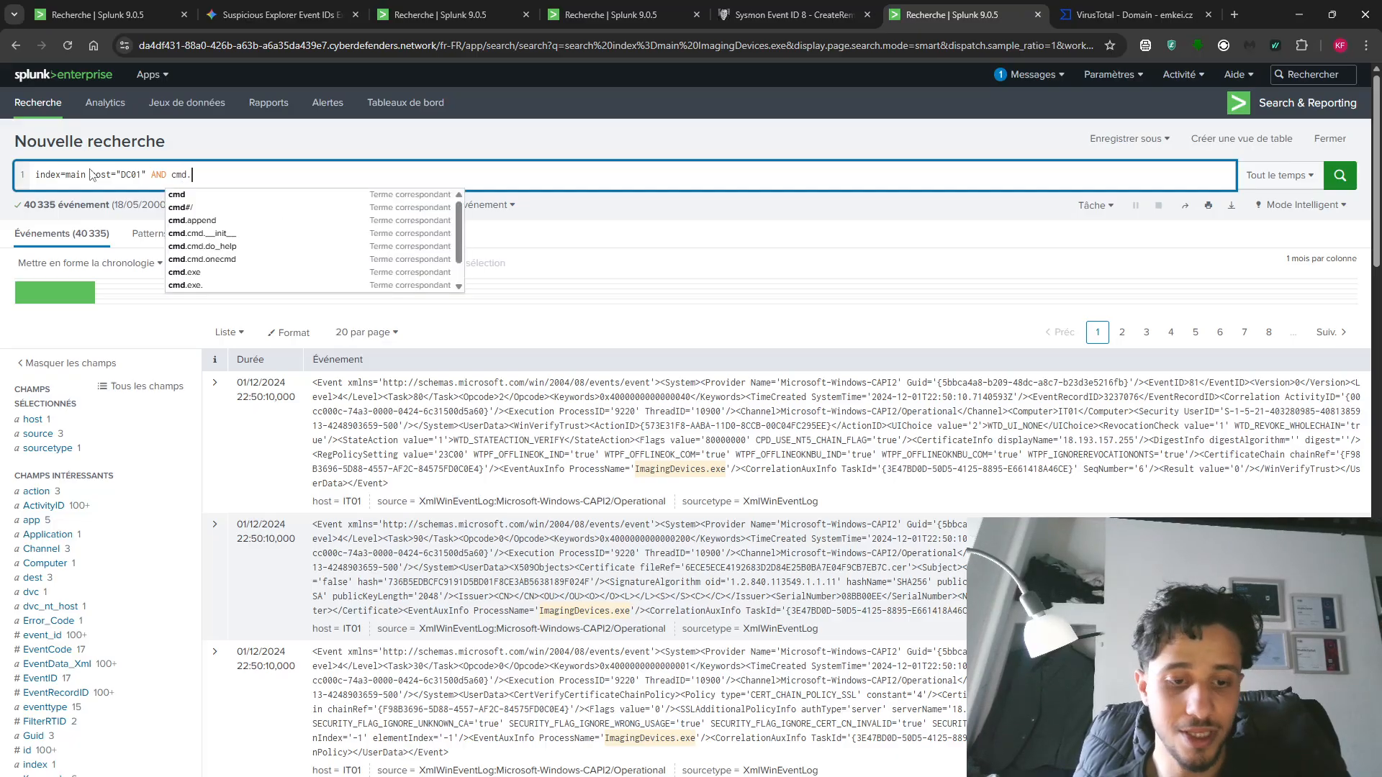
text(exe)
key(Return)
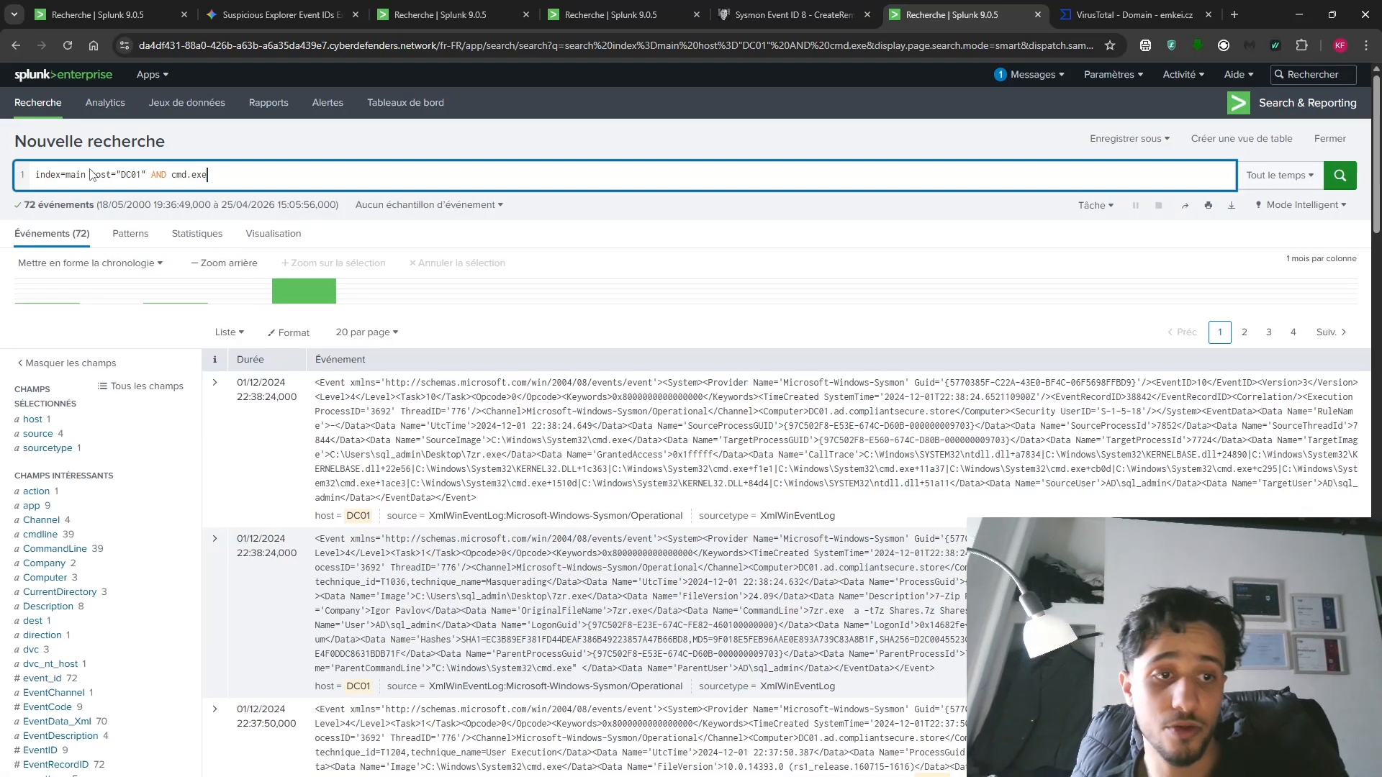
click(40, 534)
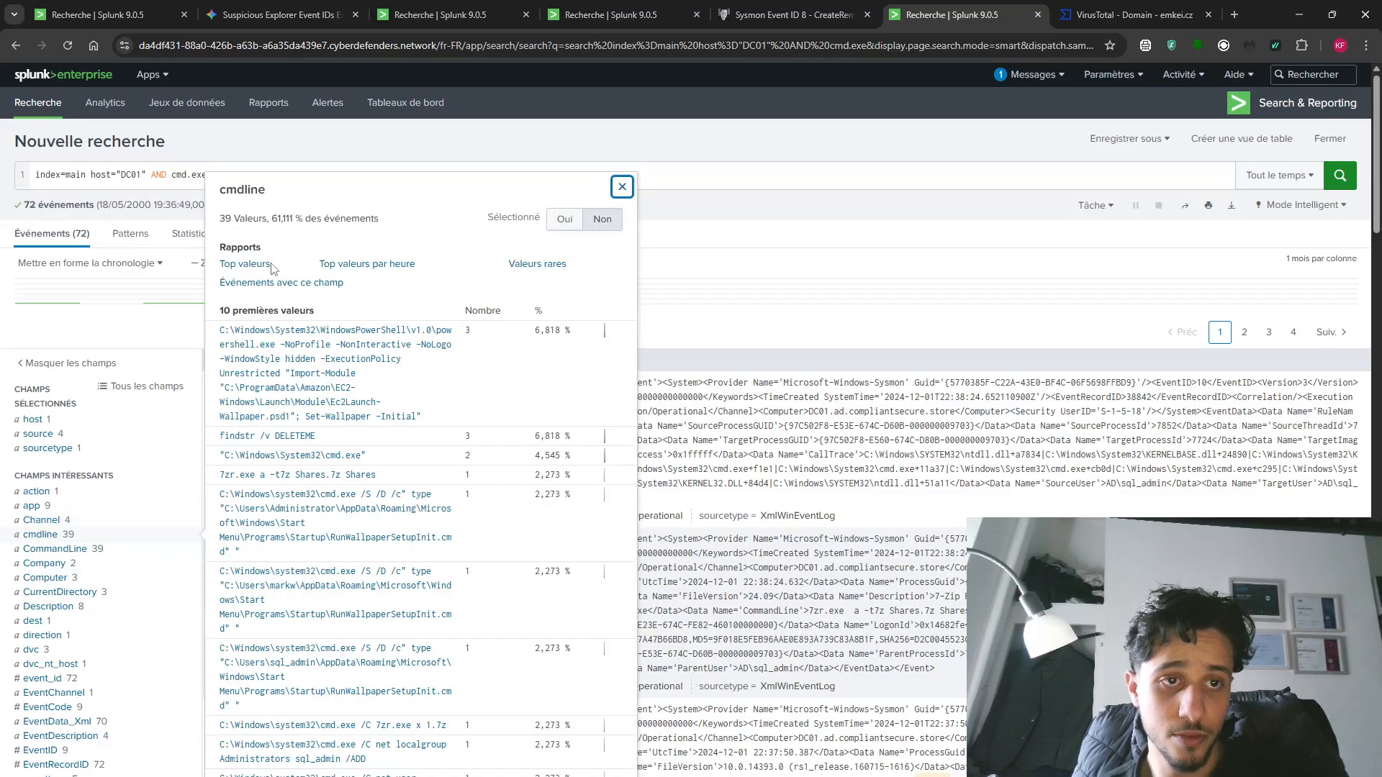
- Add a second query line, | table _time,CommandLine, below the DC01 cmd.exe search, copying the CommandLine name from the field list
click(164, 189)
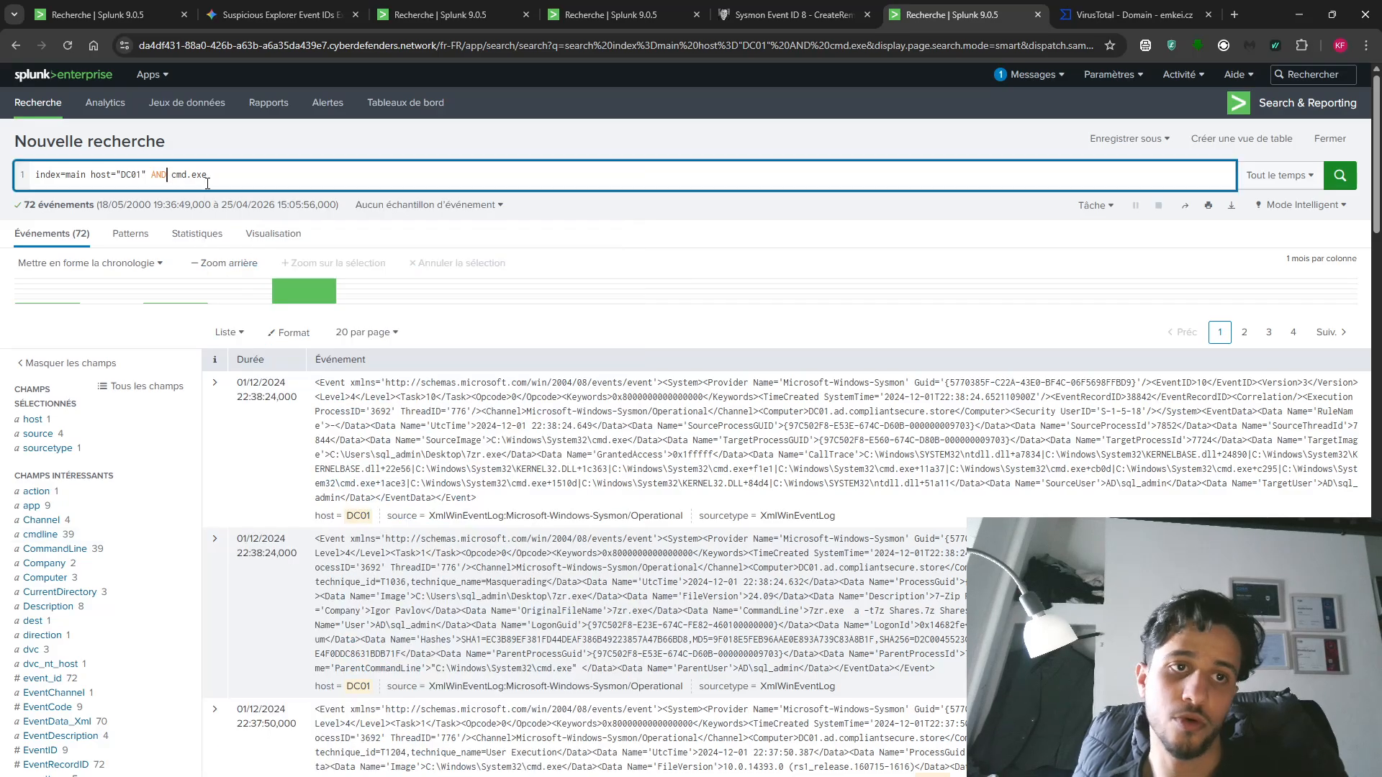
key(shift+Return)
text(|  )
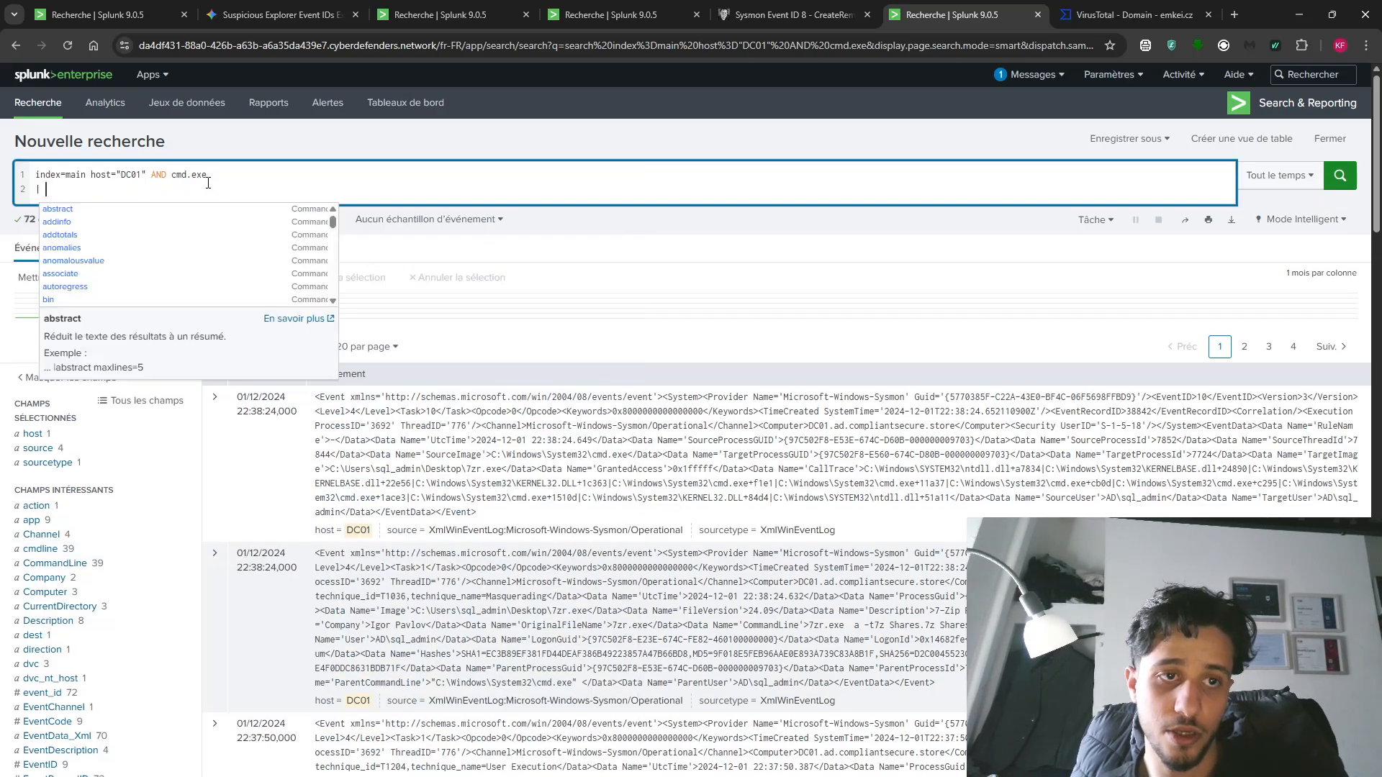
text(table _time,)
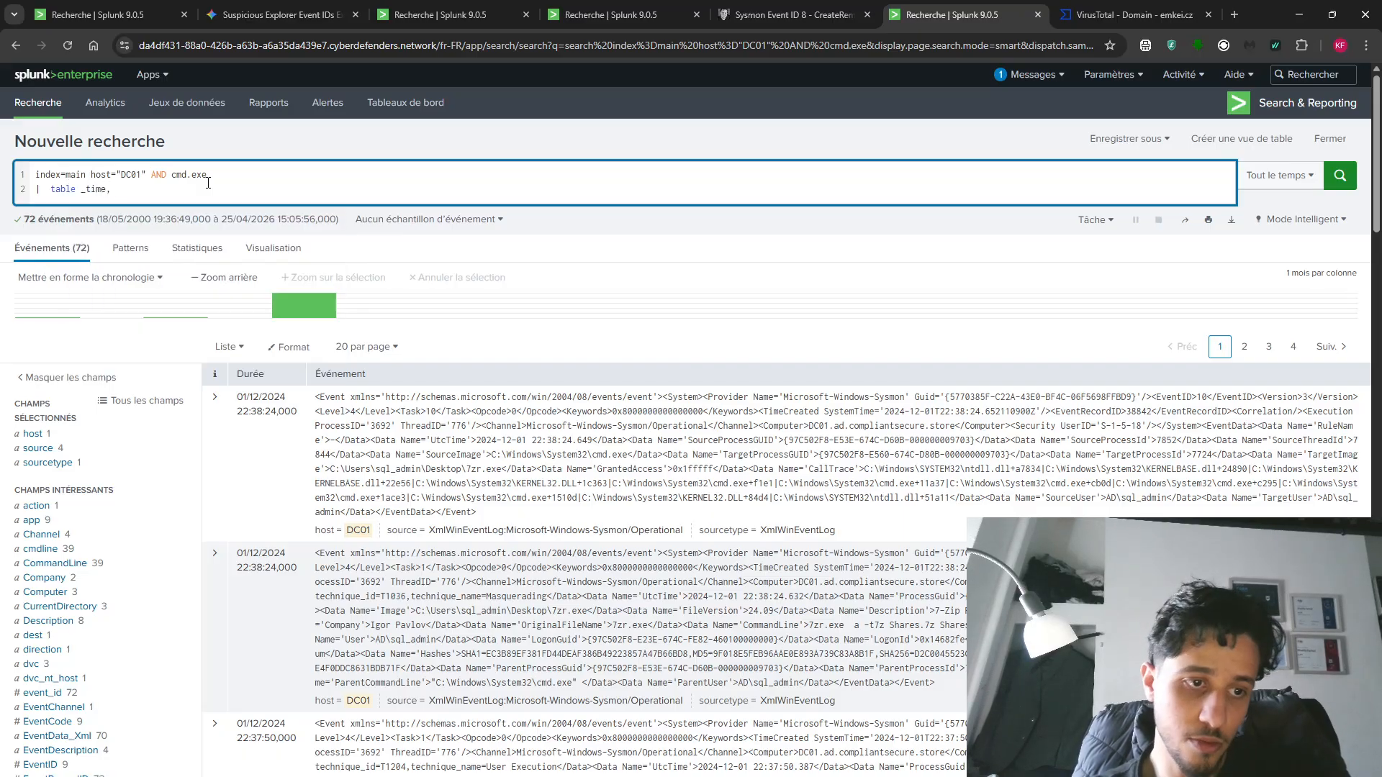
click(116, 564)
double_click(247, 189)
key(ctrl+c)
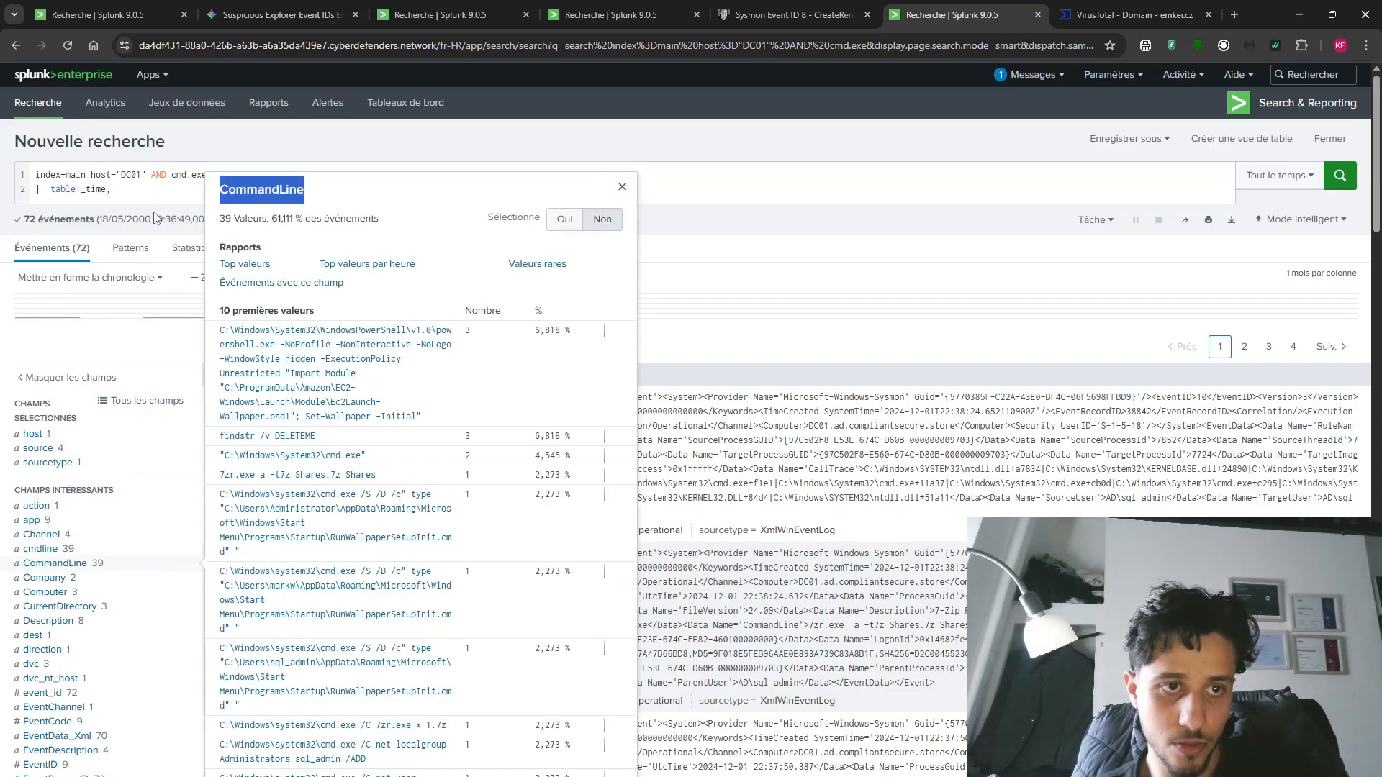
click(127, 196)
key(ctrl+v)
- Copy the Image field name from the interesting fields and append it to the table command after CommandLine
scroll(68, 652, down, 2)
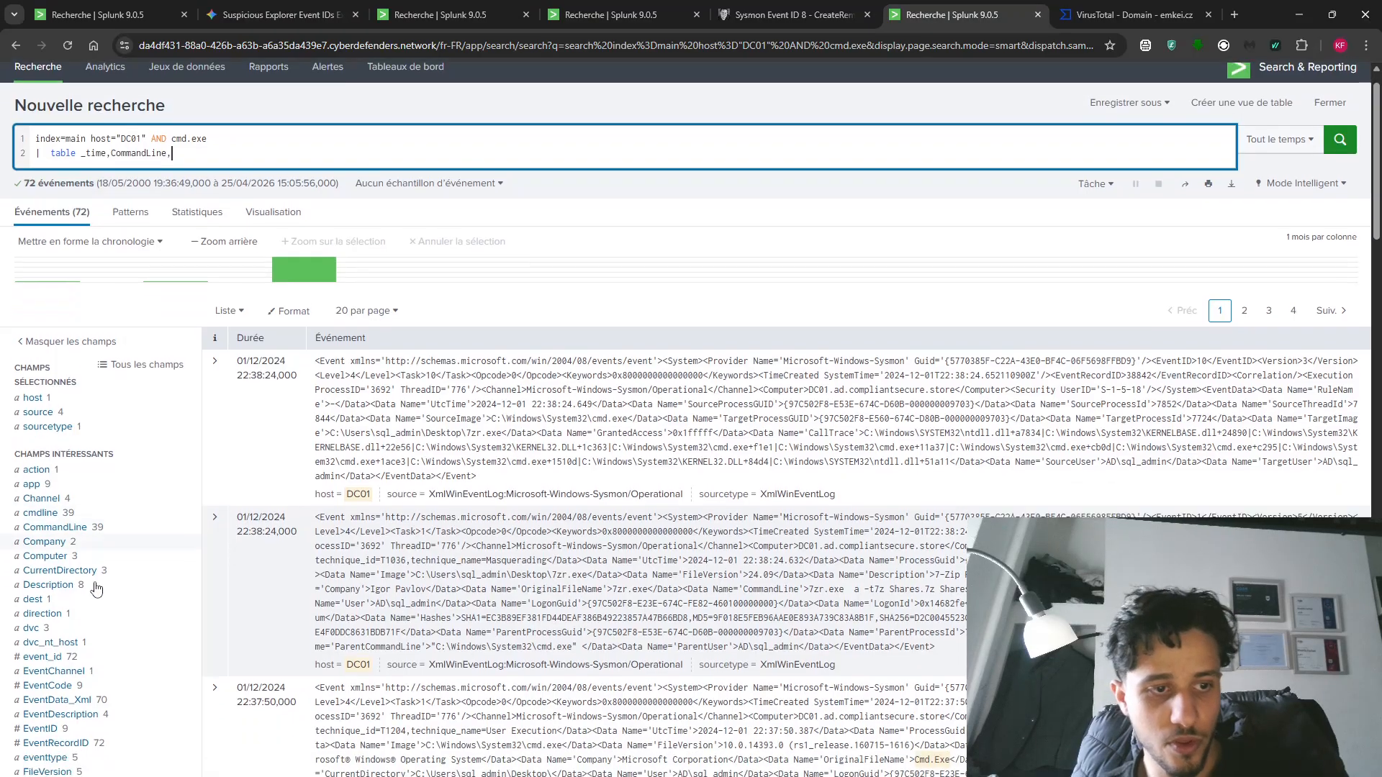
scroll(82, 713, down, 1)
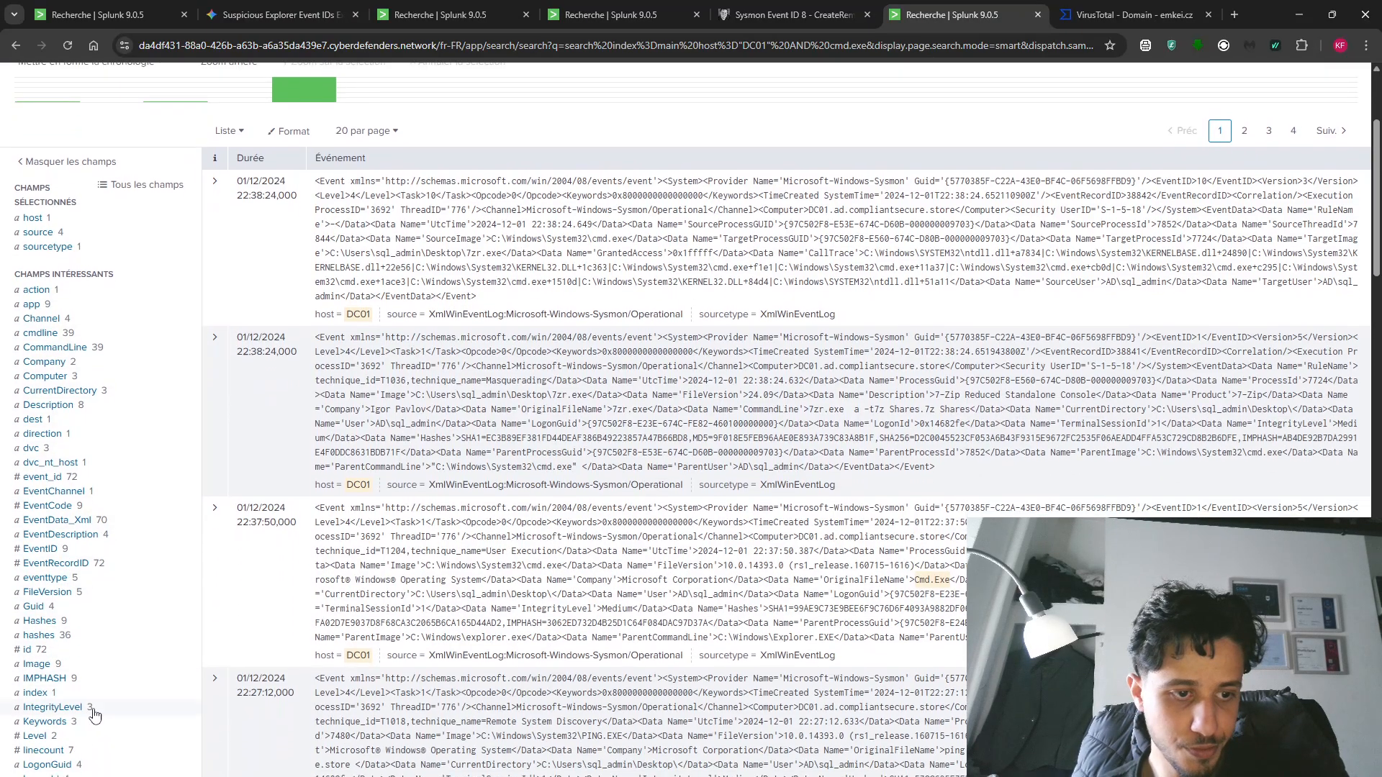
click(70, 667)
double_click(253, 484)
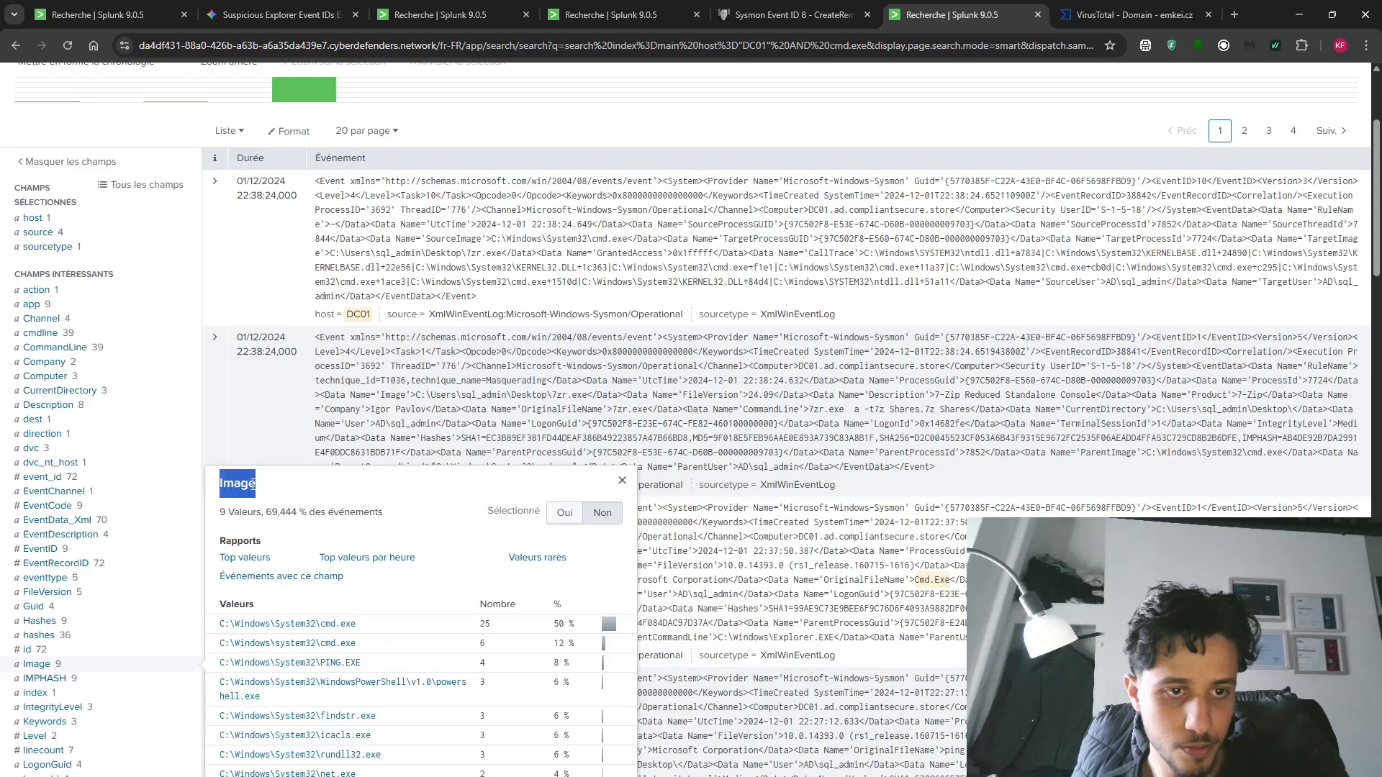
key(Escape)
scroll(216, 288, up, 3)
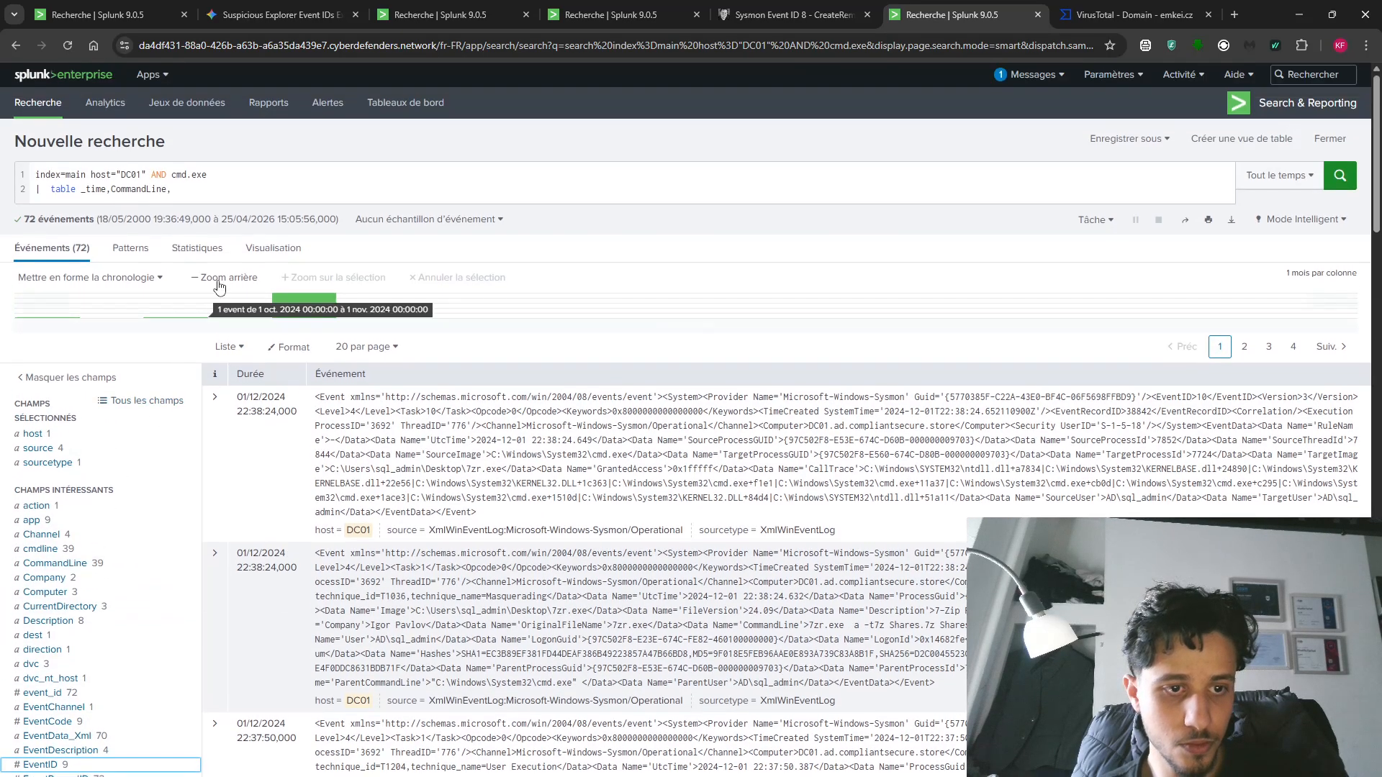
click(186, 189)
- Examine the OriginalFileName and parent_process_exec field values of the DC01 cmd.exe events
scroll(33, 513, down, 5)
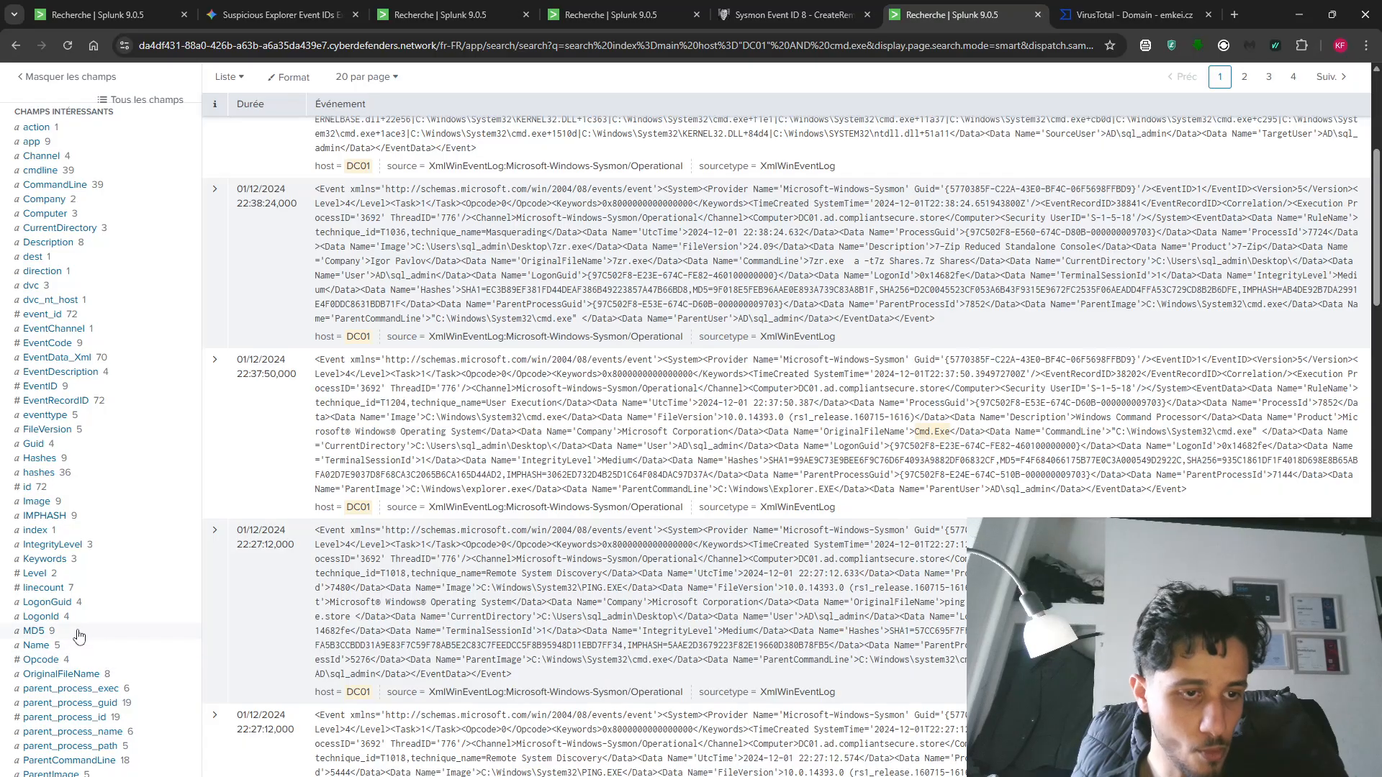
scroll(79, 636, down, 1)
click(74, 605)
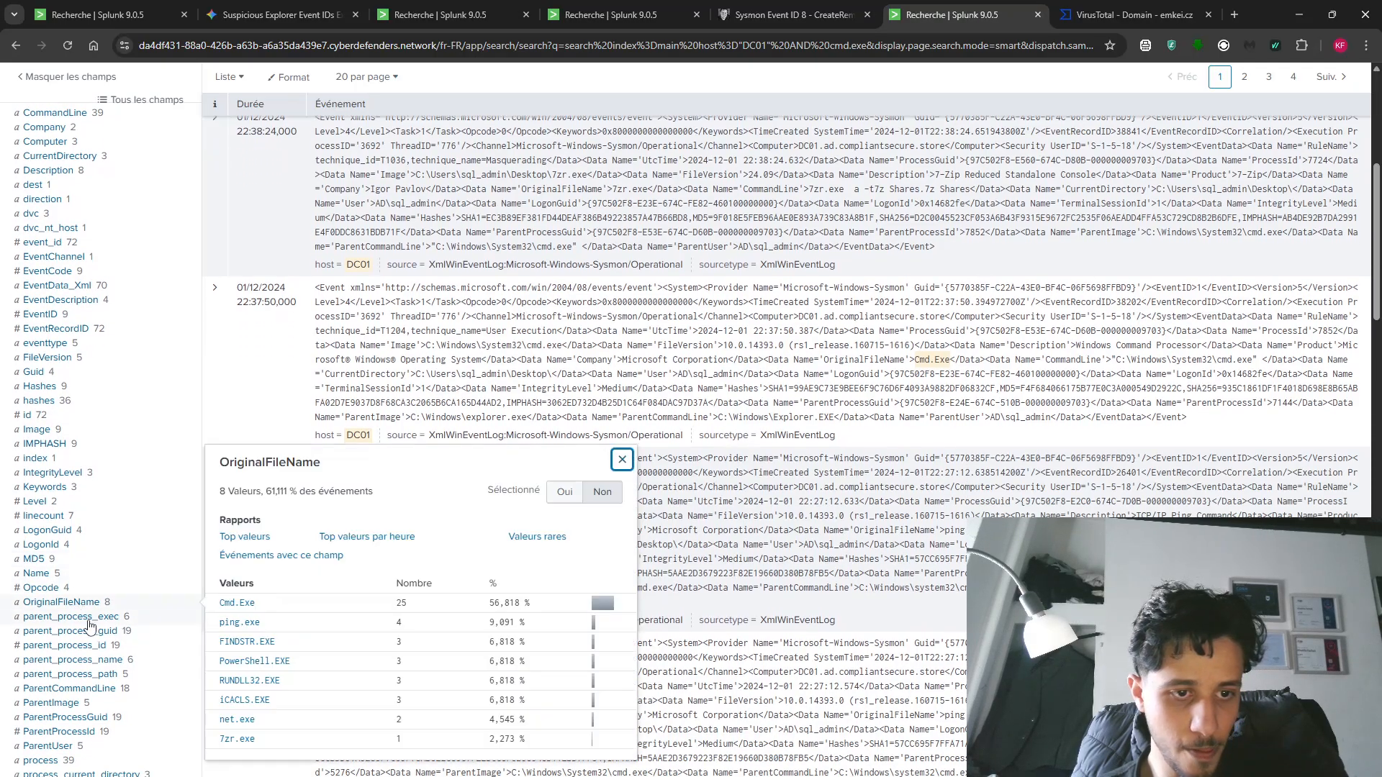
click(88, 619)
scroll(142, 731, down, 7)
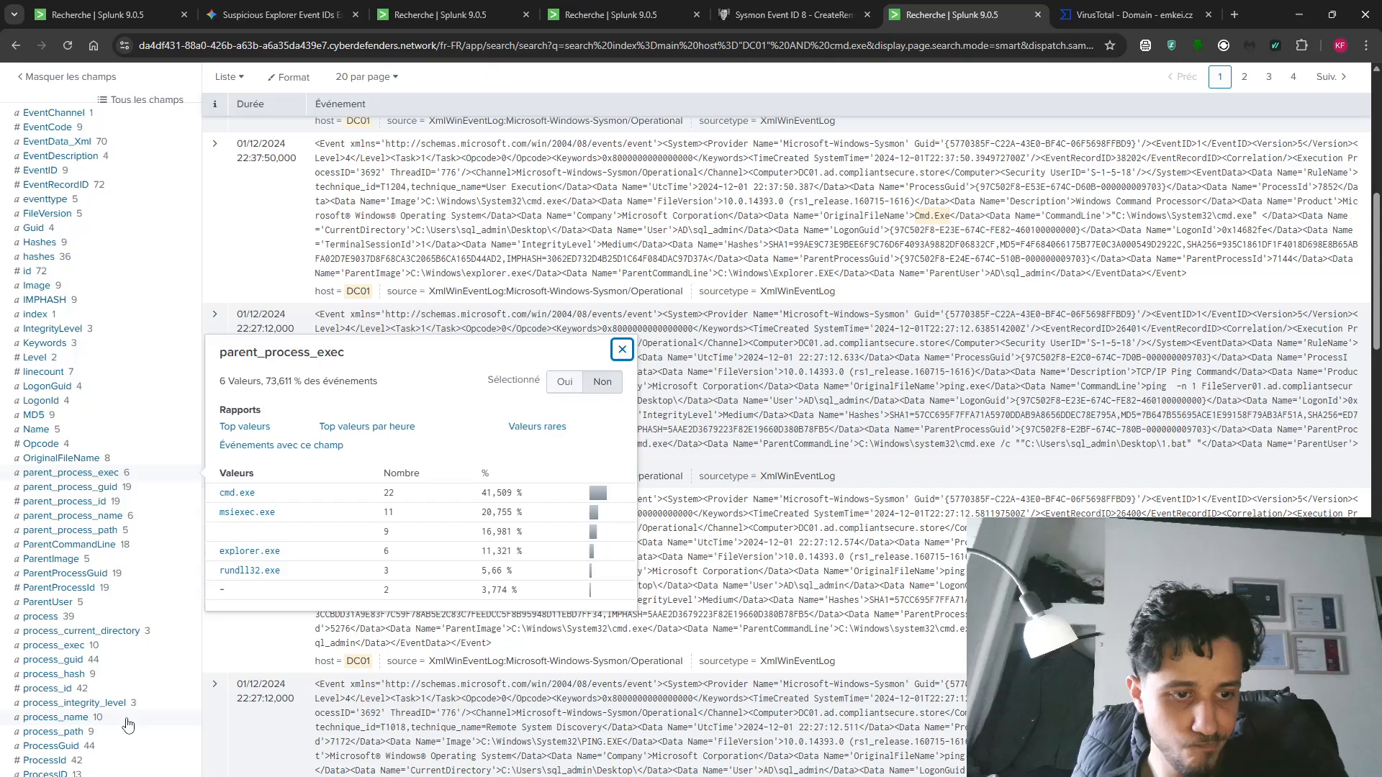
- Append the User field to the table command and run the query with _time, CommandLine, Image and User
scroll(108, 720, down, 1)
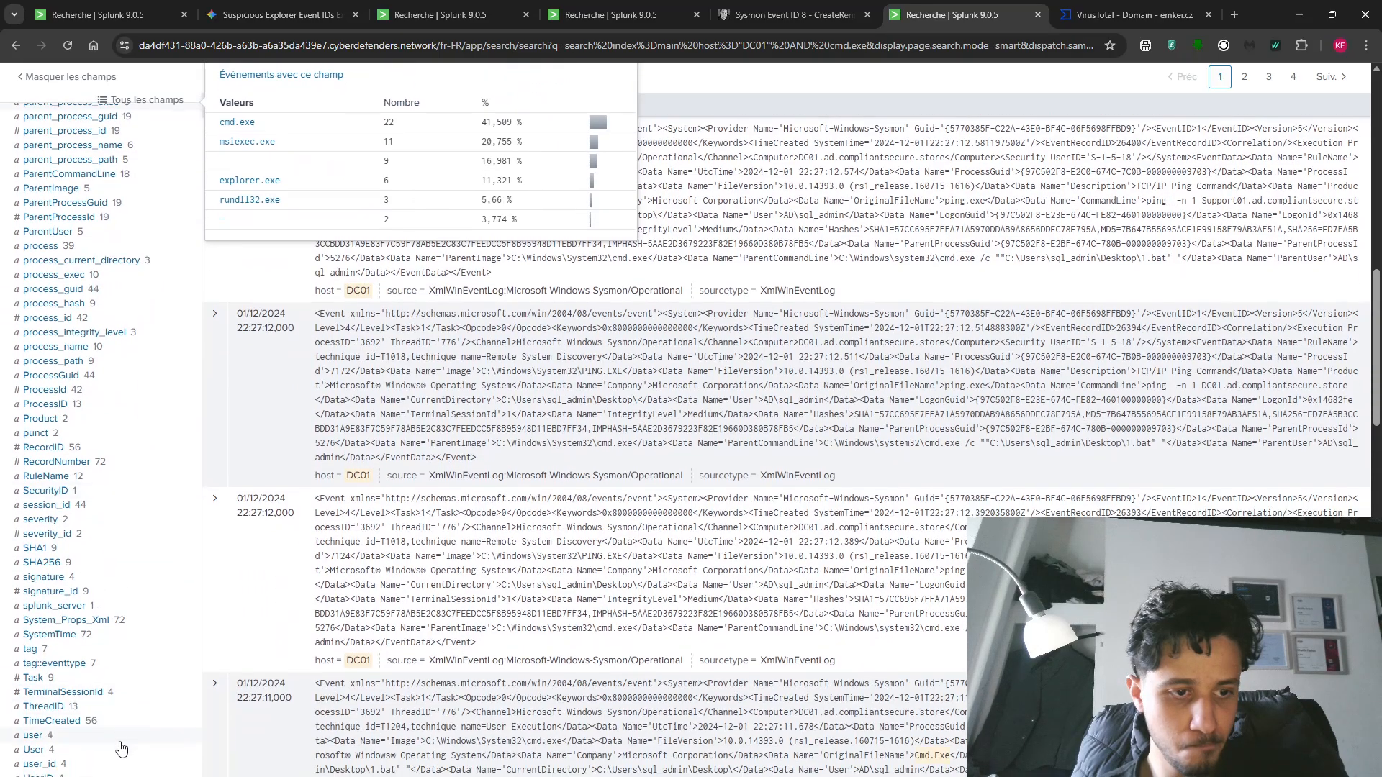
click(66, 693)
double_click(223, 588)
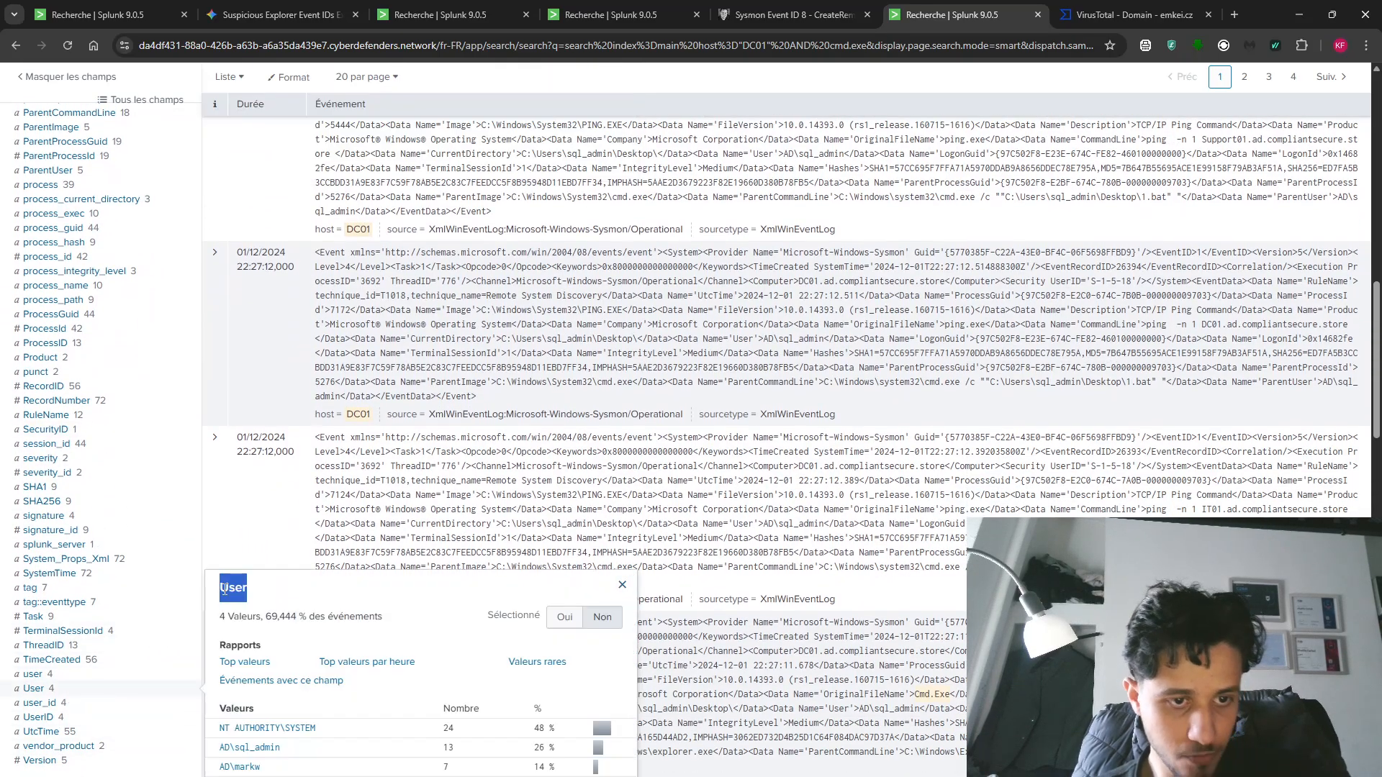
key(Escape)
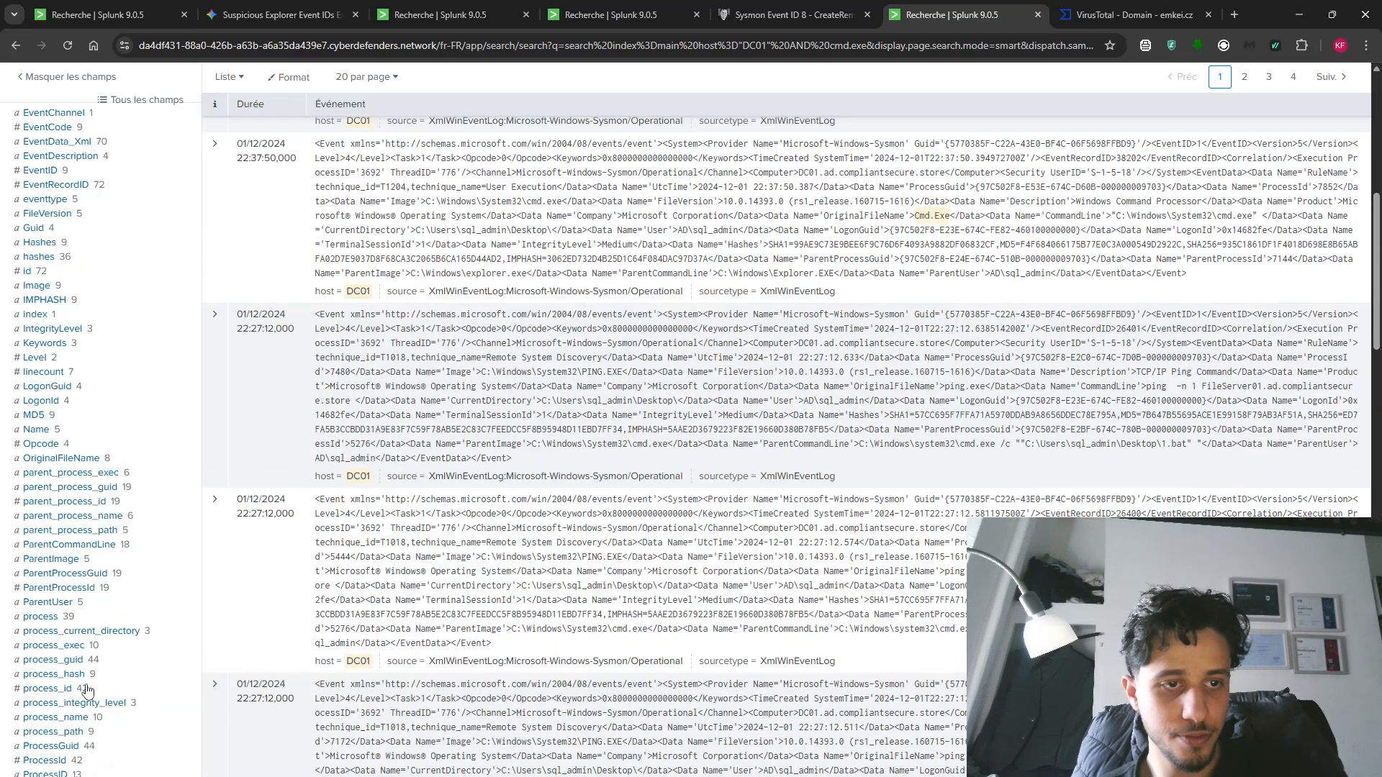
scroll(70, 695, up, 10)
click(214, 195)
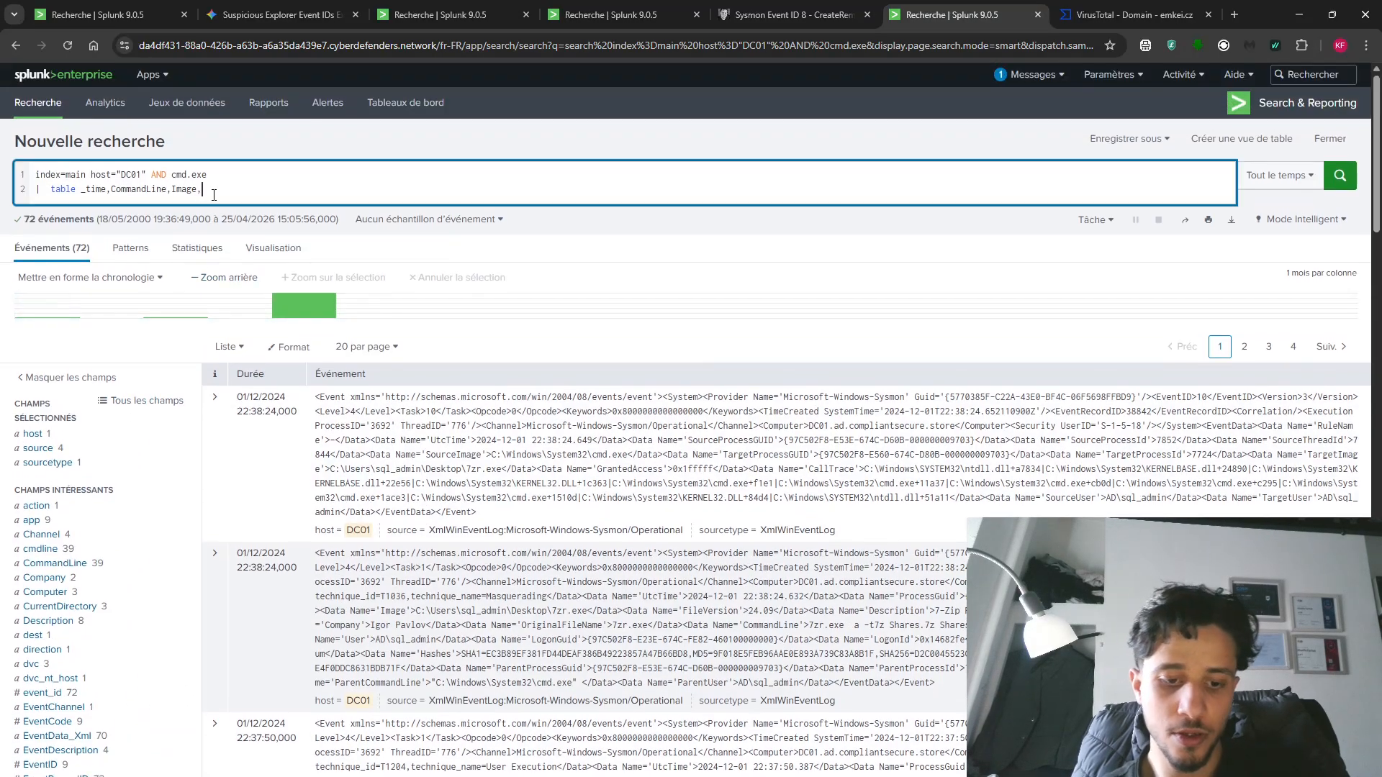
key(Return)
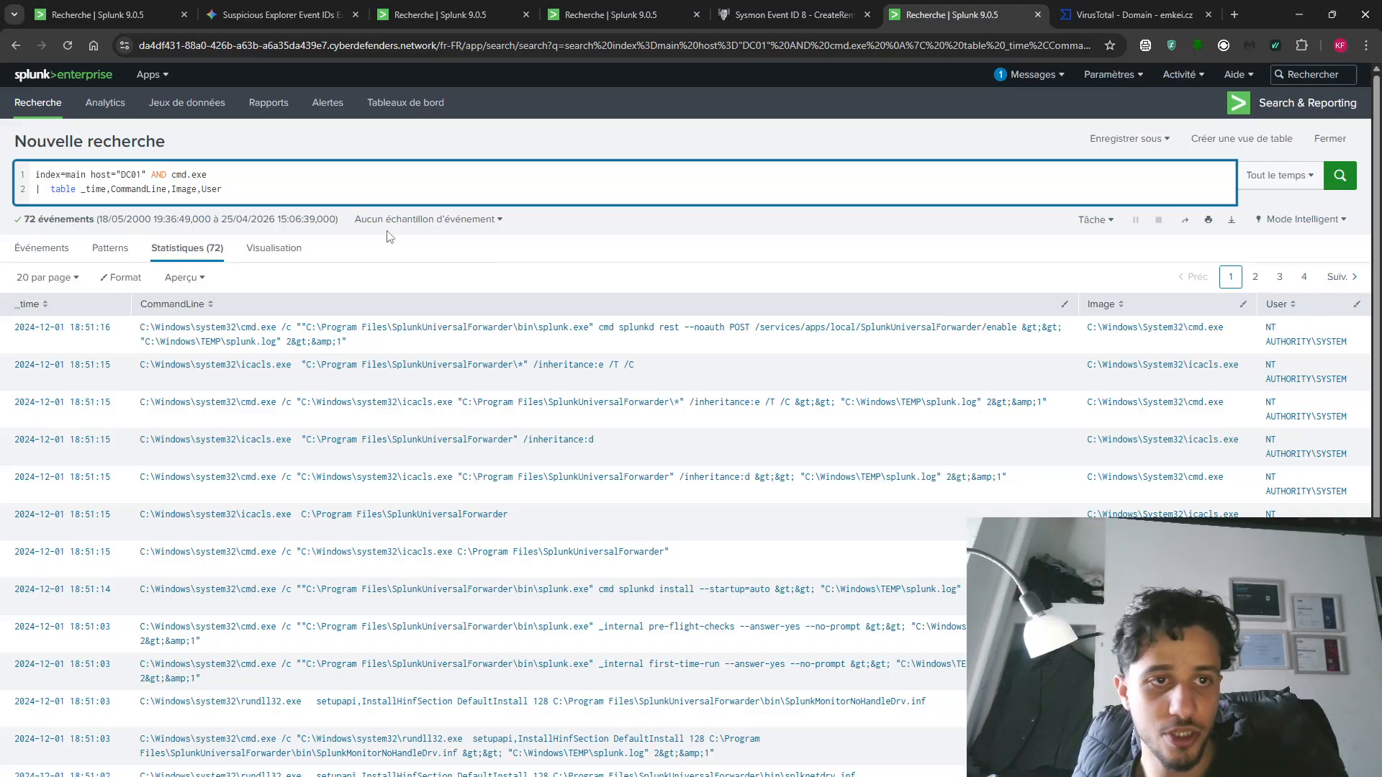
- Sort the result table by _time with the oldest first, show 100 rows per page and find the 7zr.exe command
click(53, 302)
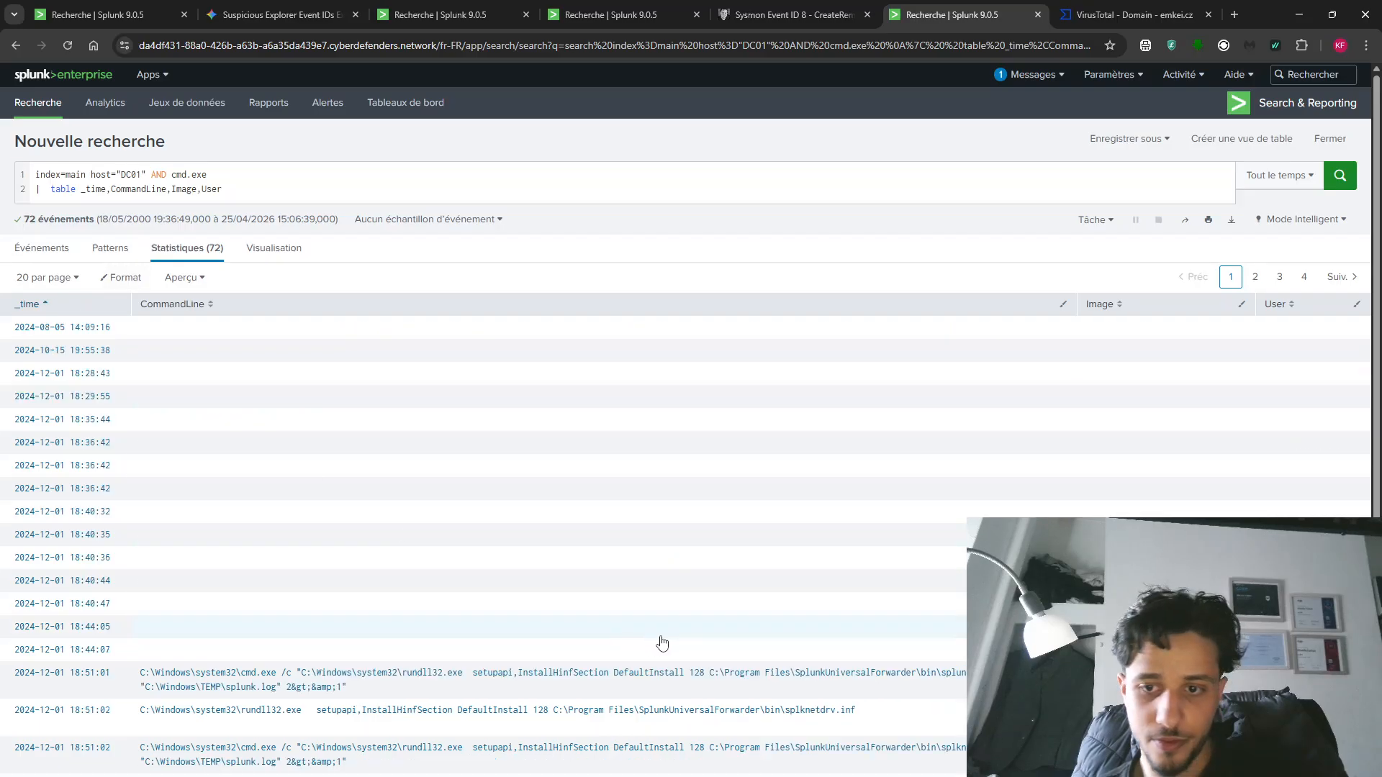
scroll(662, 642, down, 1)
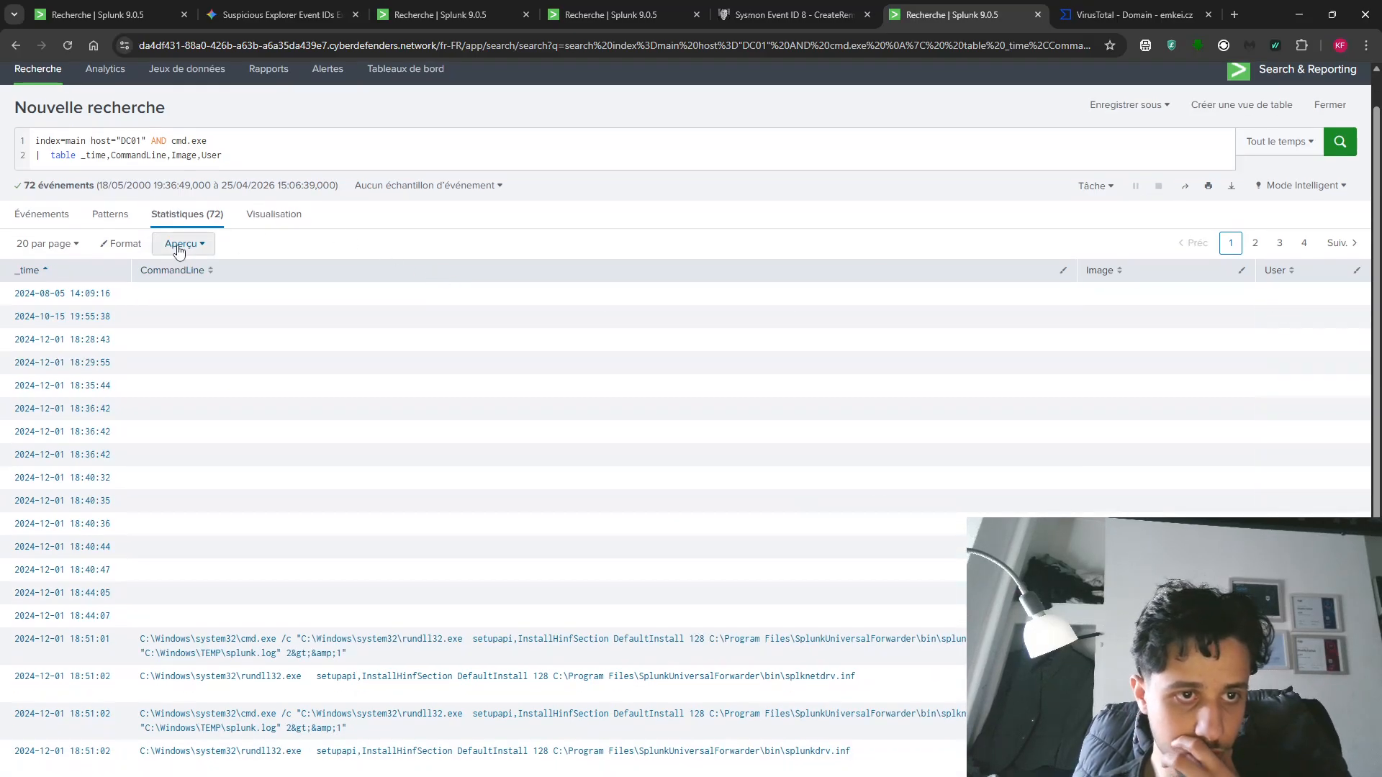
click(46, 243)
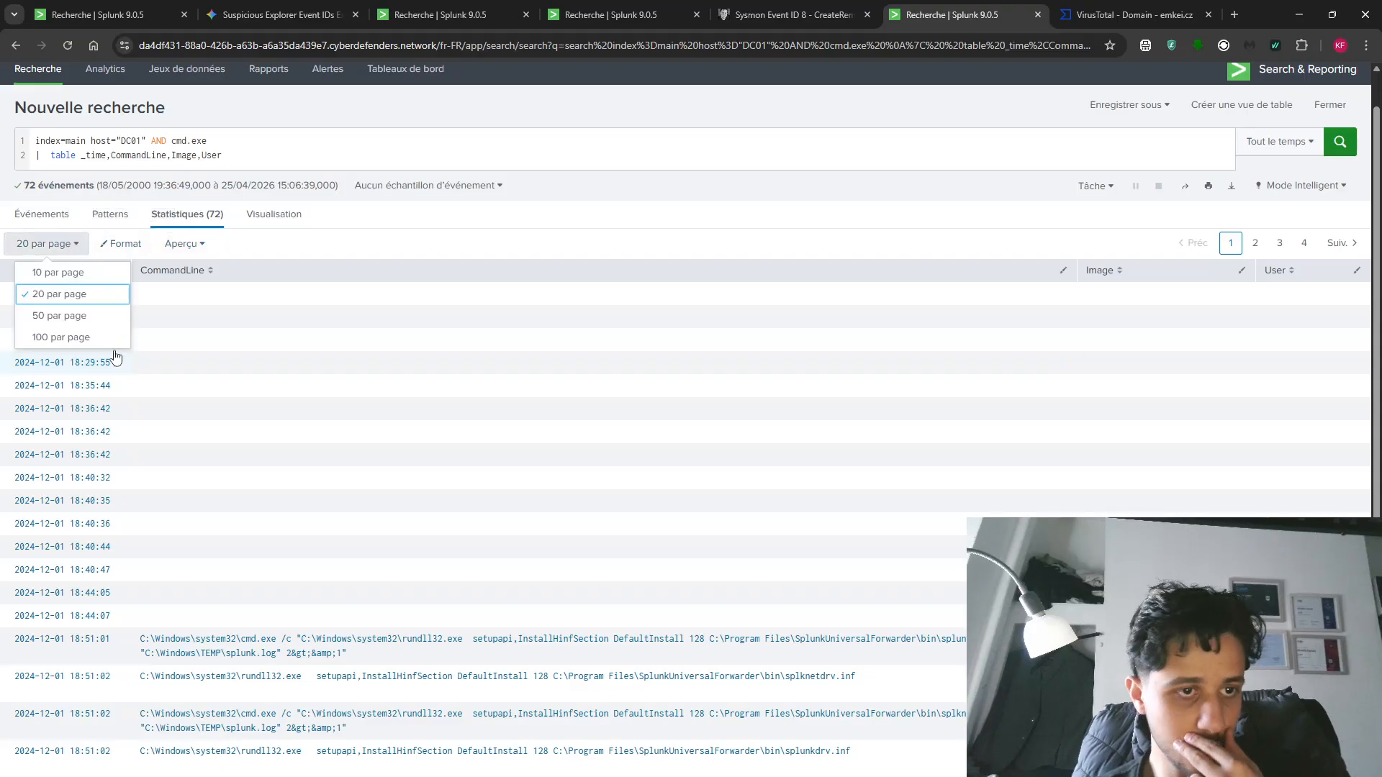
click(115, 348)
scroll(155, 368, down, 15)
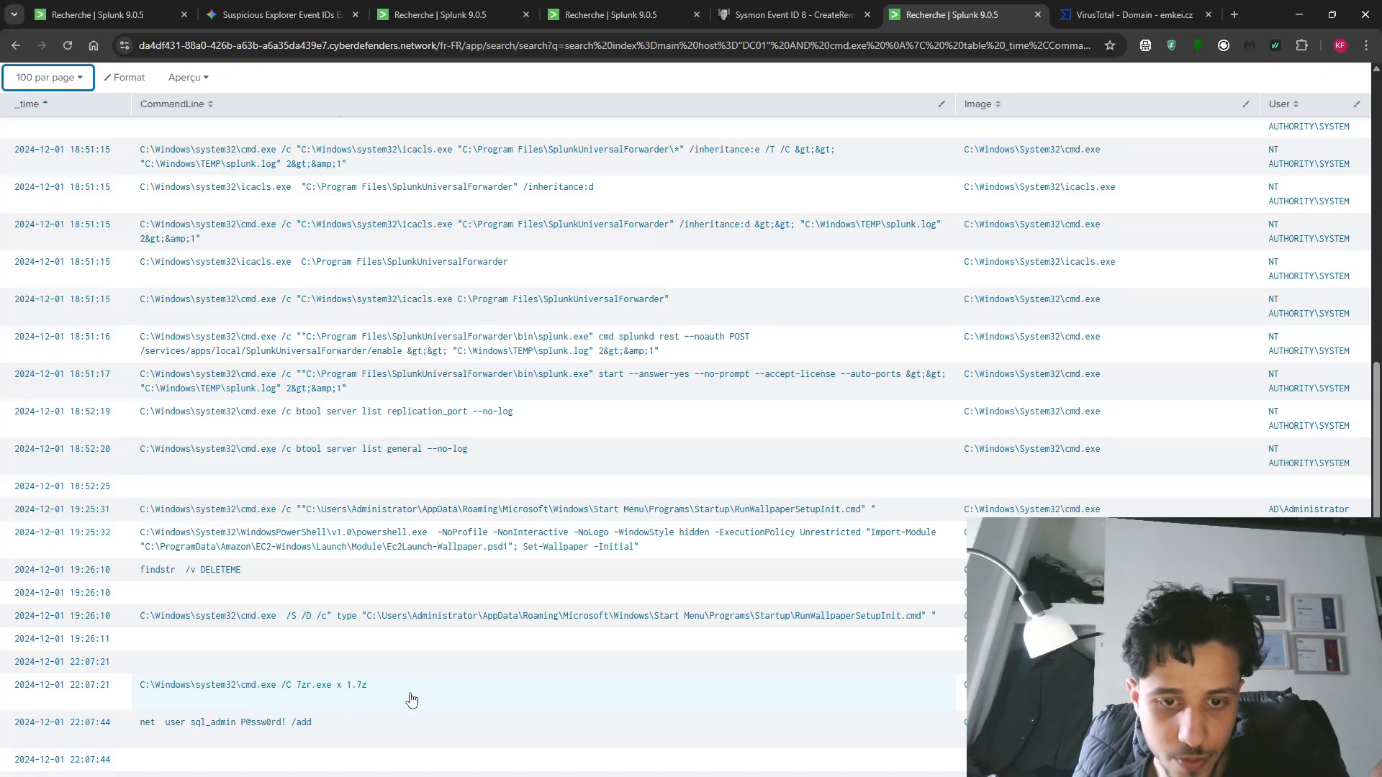
- Compare "dropped a compressed archive" in question Q6 on the CyberDefenders lab page with the 7zr.exe row in Splunk
click(756, 741)
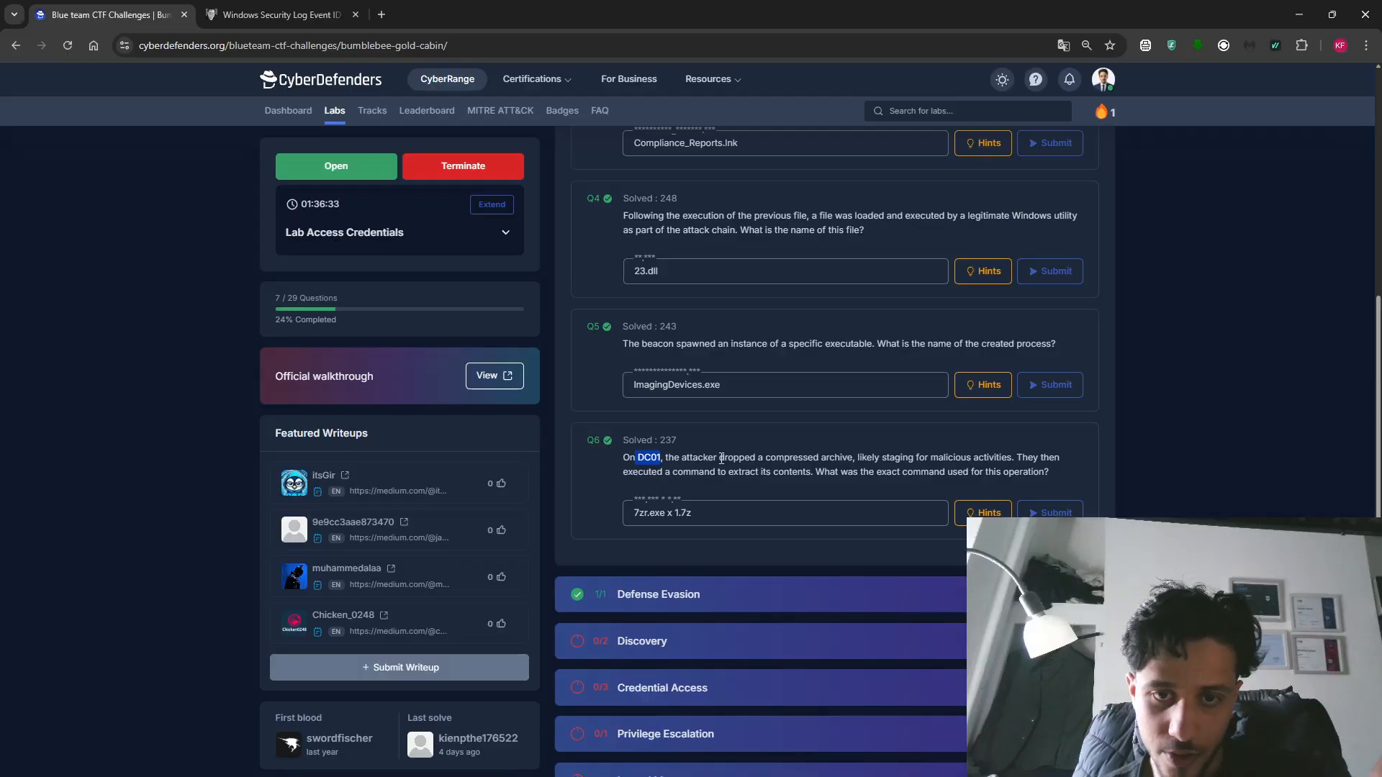
drag(721, 458, 858, 456)
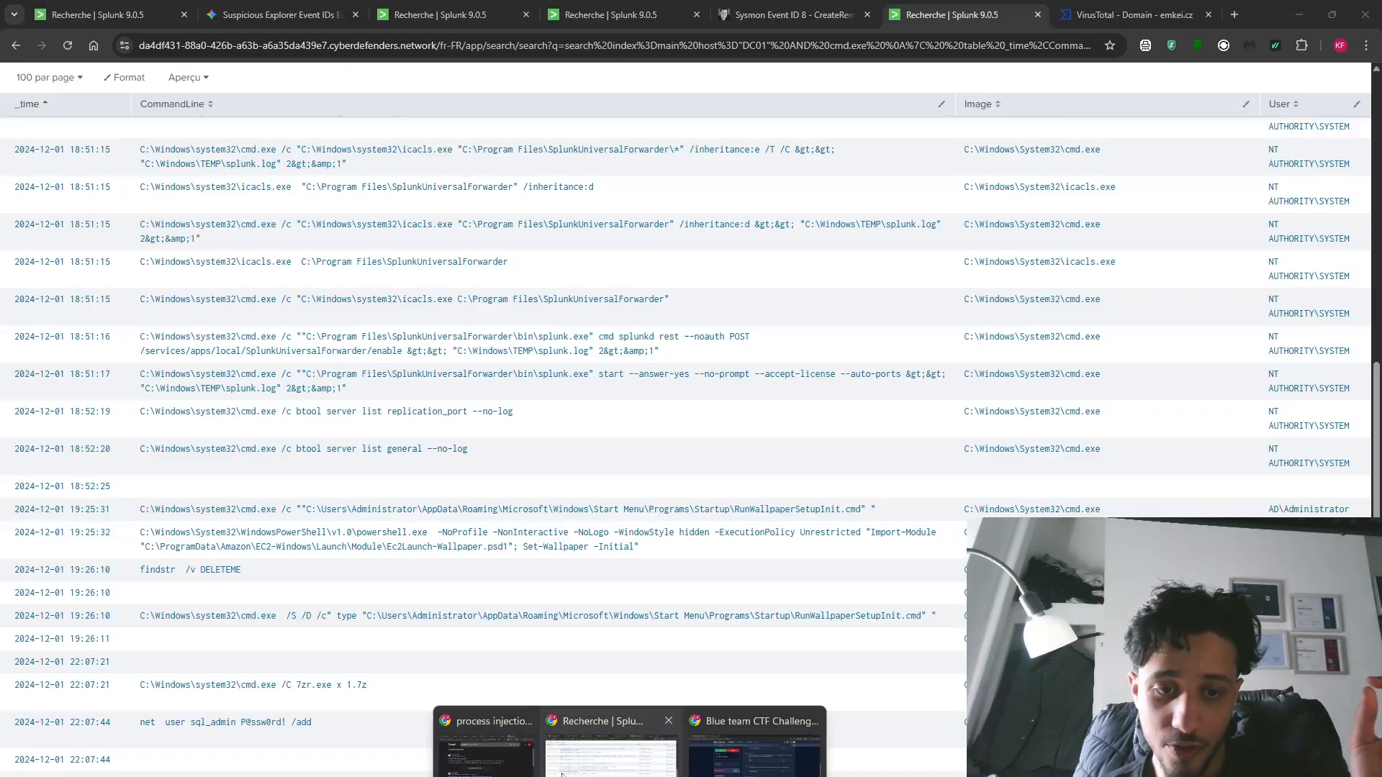
click(562, 773)
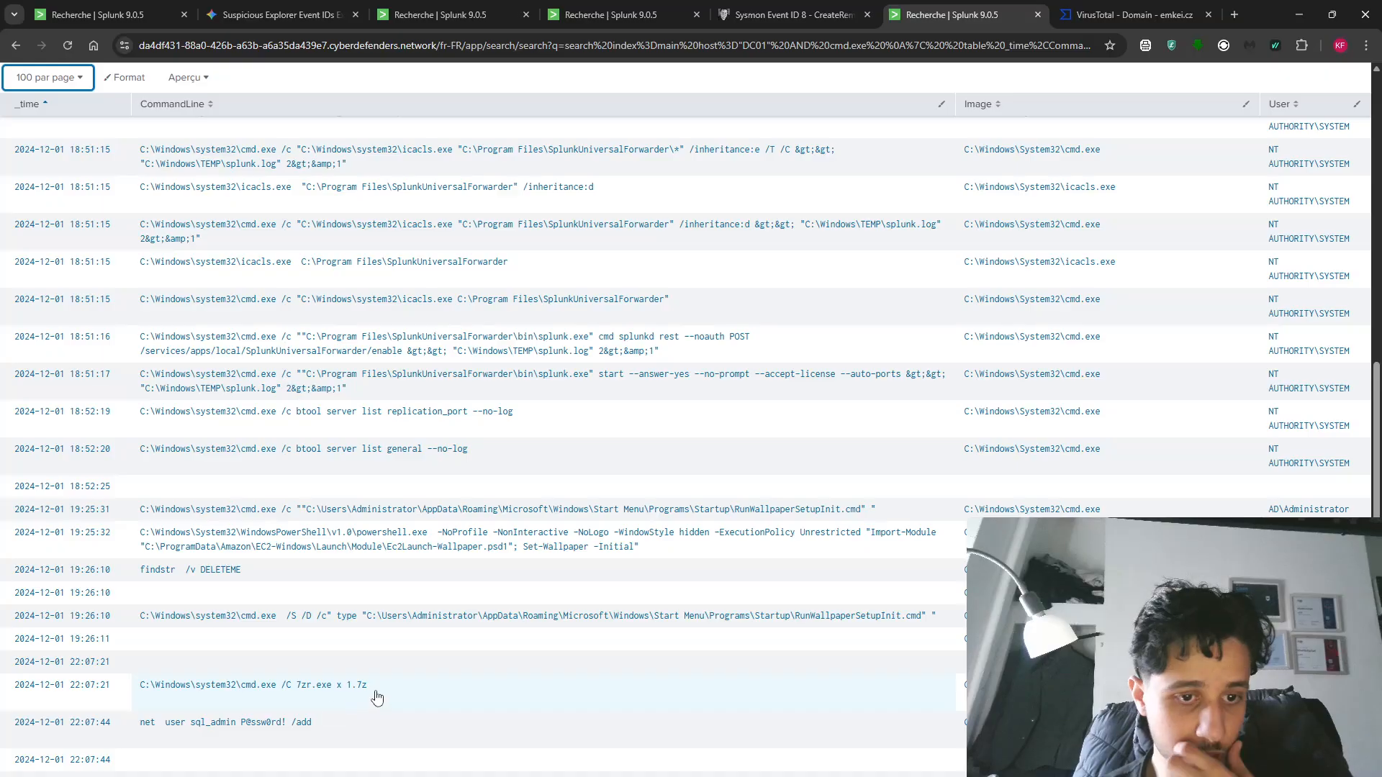
drag(371, 692, 366, 693)
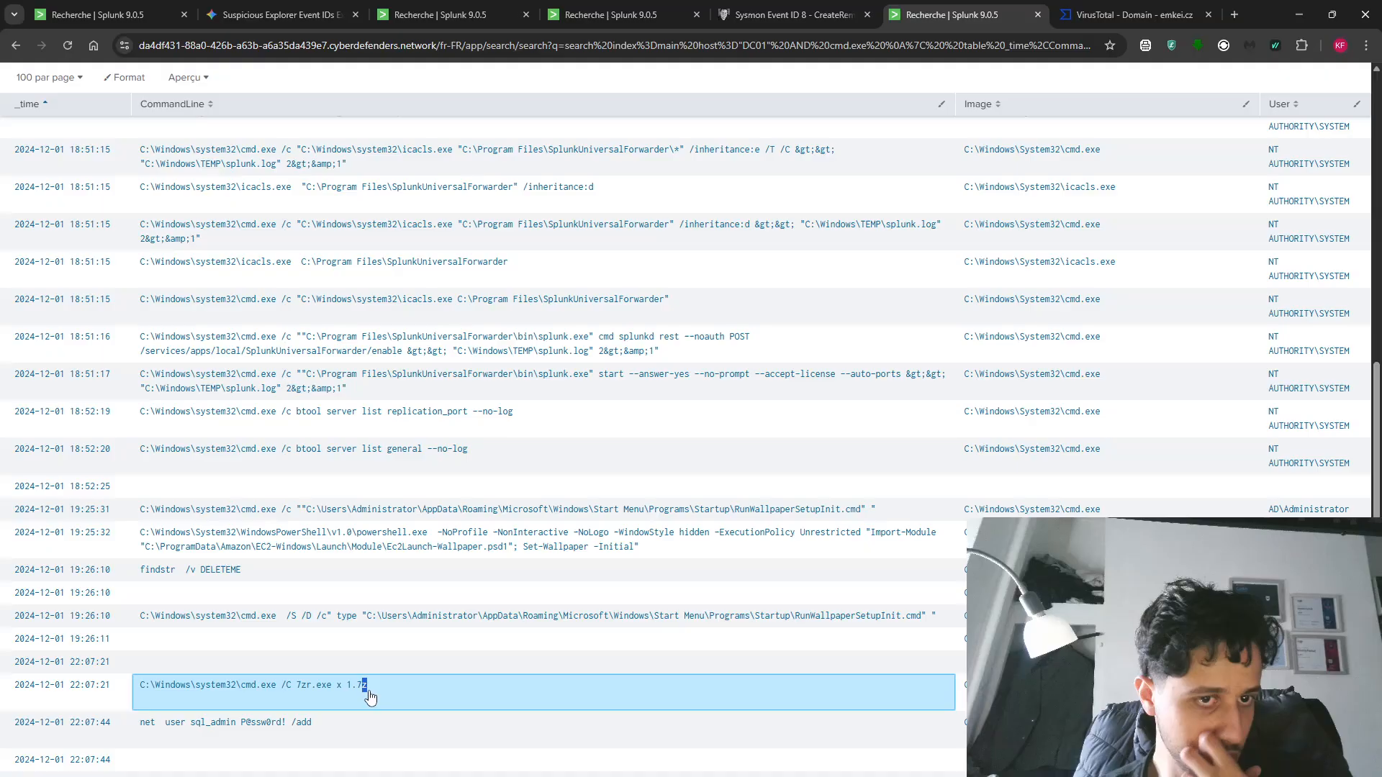
click(373, 696)
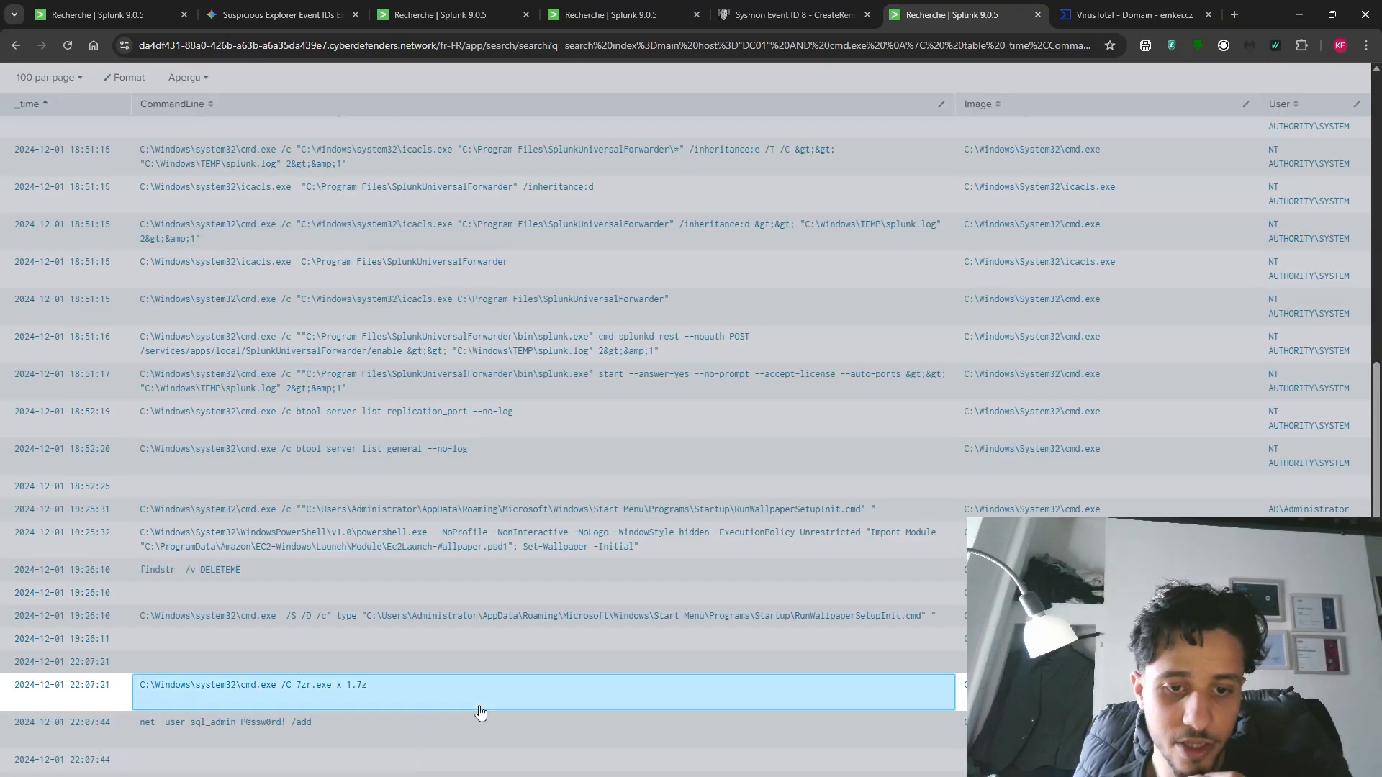
key(alt+Tab)
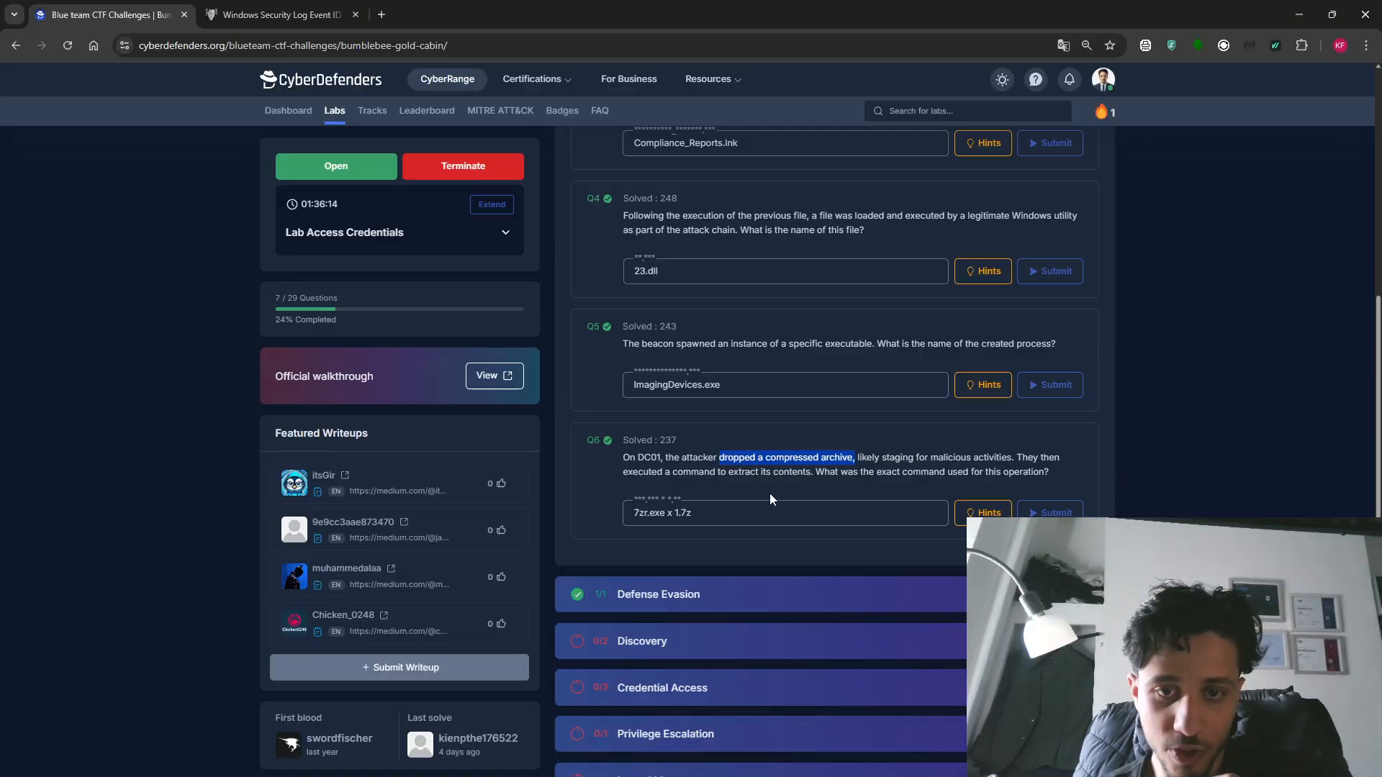
- Switch to Splunk and copy the extraction command 7zr.exe x 1.7z from the CommandLine cell
key(alt+Tab)
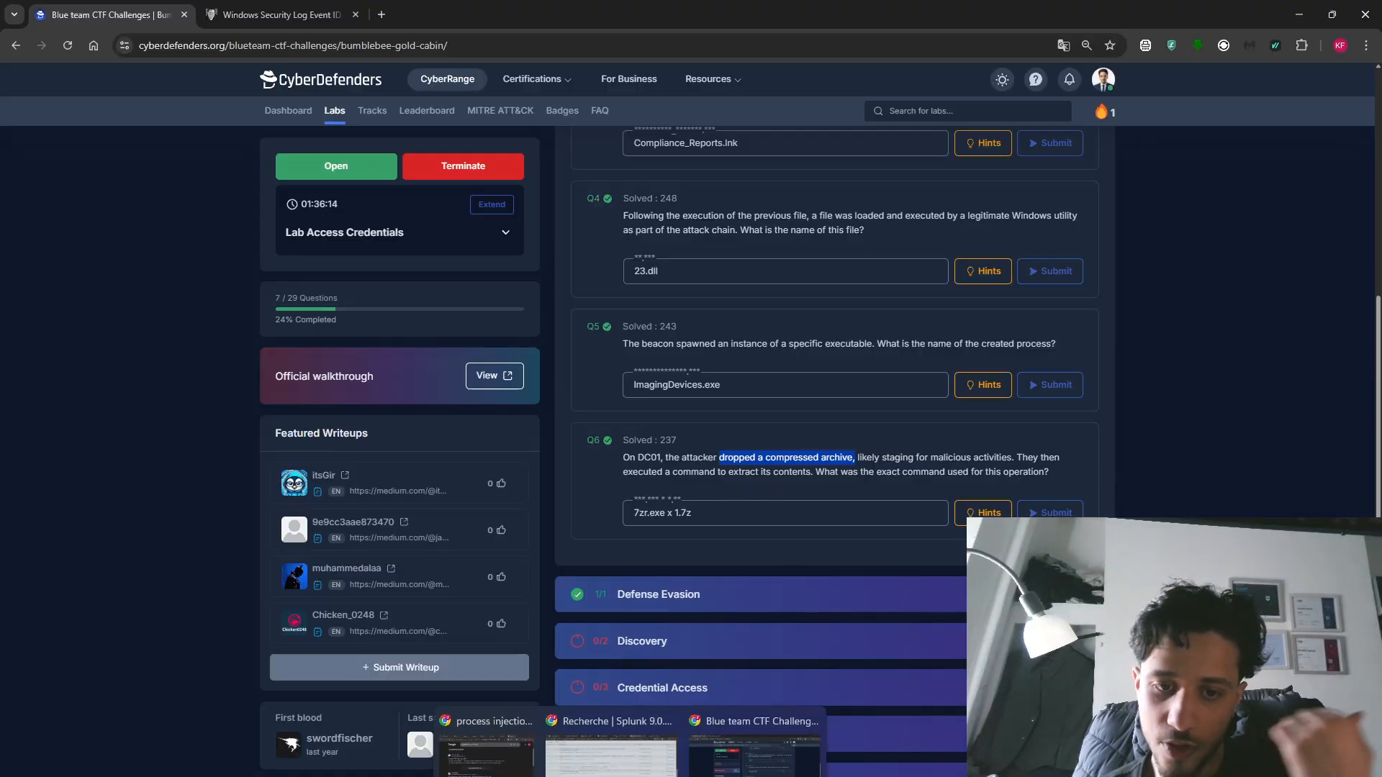
click(381, 691)
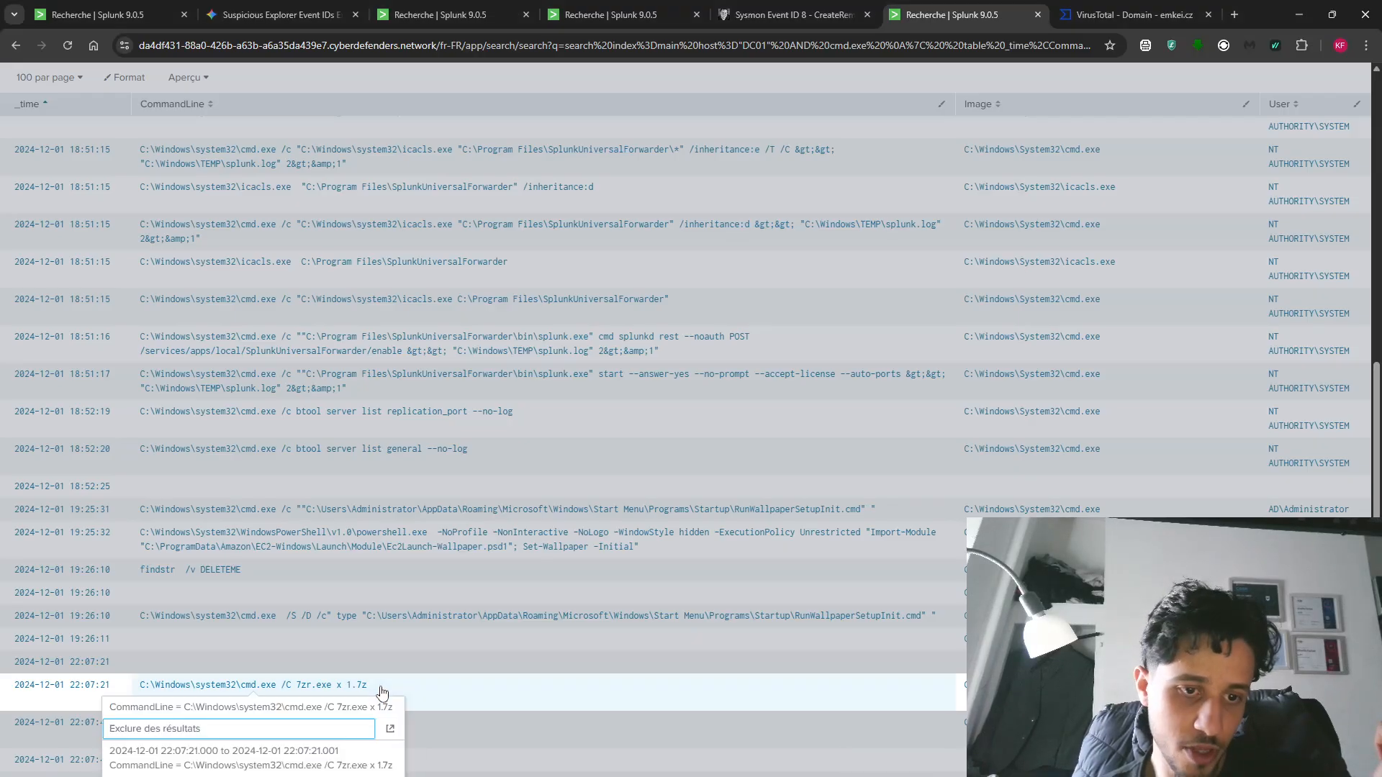
drag(369, 685, 294, 679)
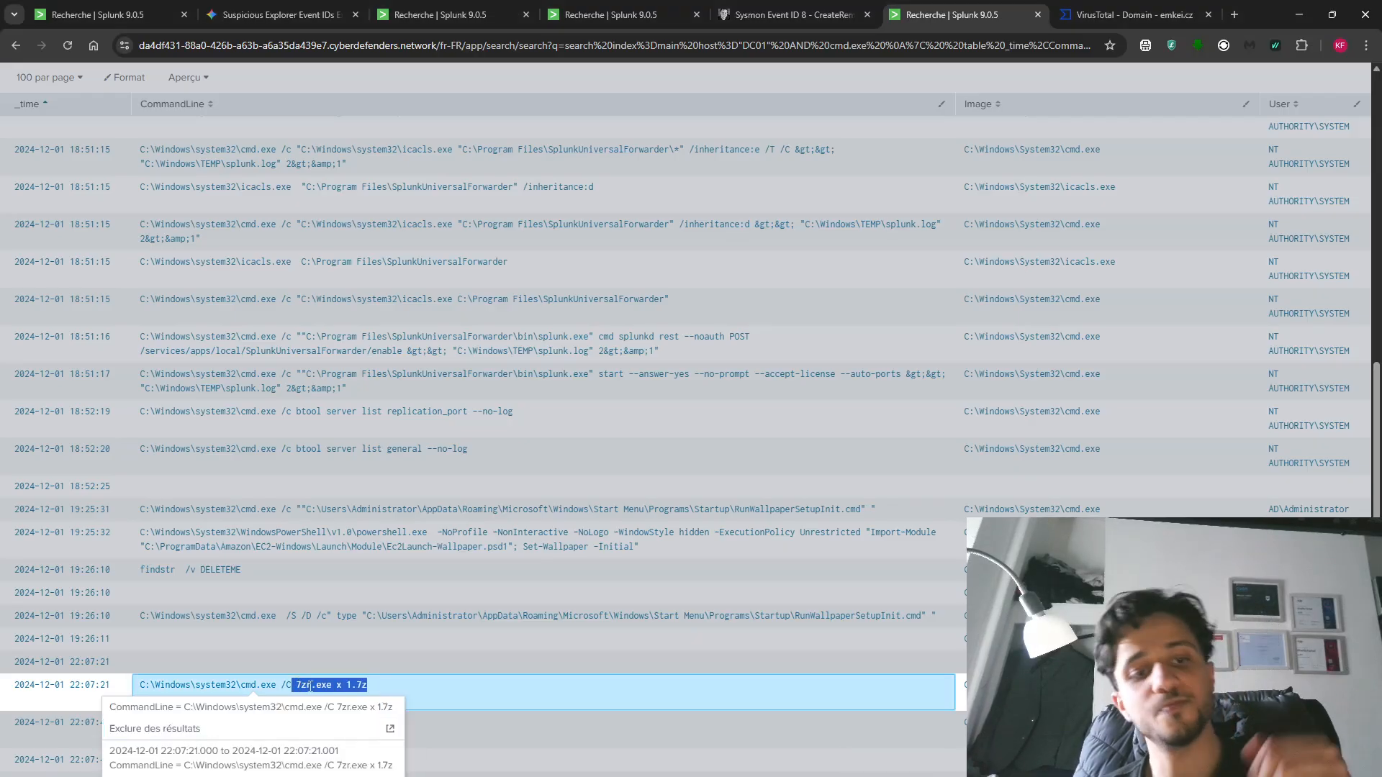
right_click(309, 685)
click(345, 482)
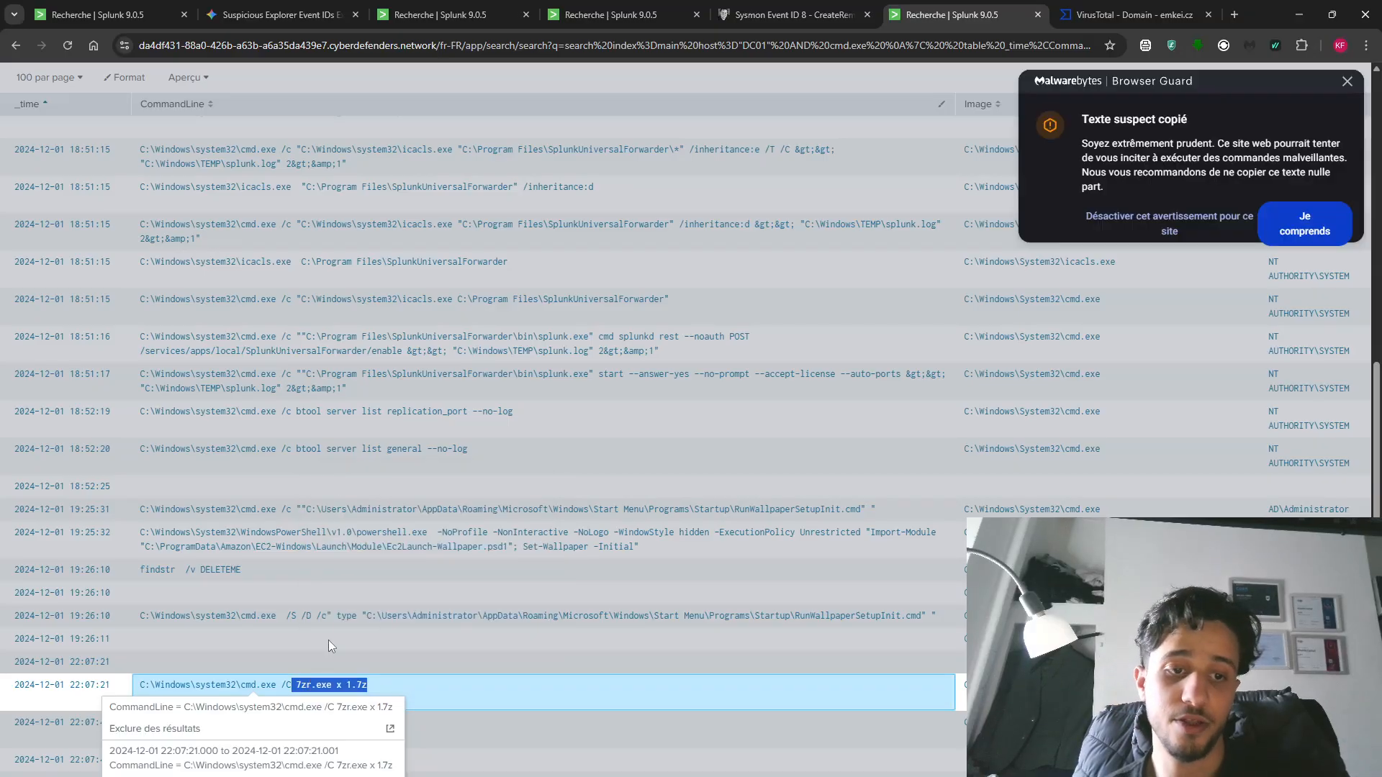
- Switch to the CyberDefenders lab page and expand the Defense Evasion section to read question Q7
click(754, 755)
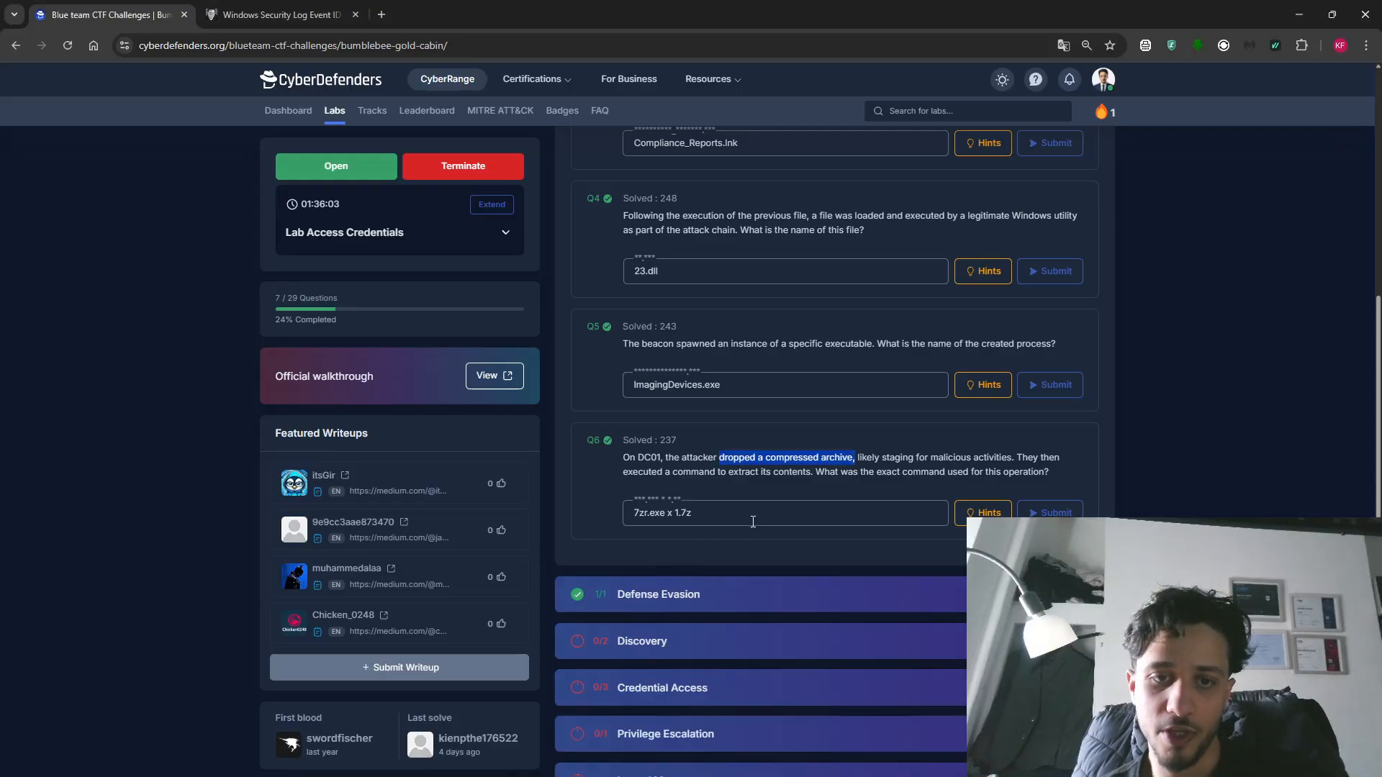
click(699, 595)
scroll(708, 665, up, 6)
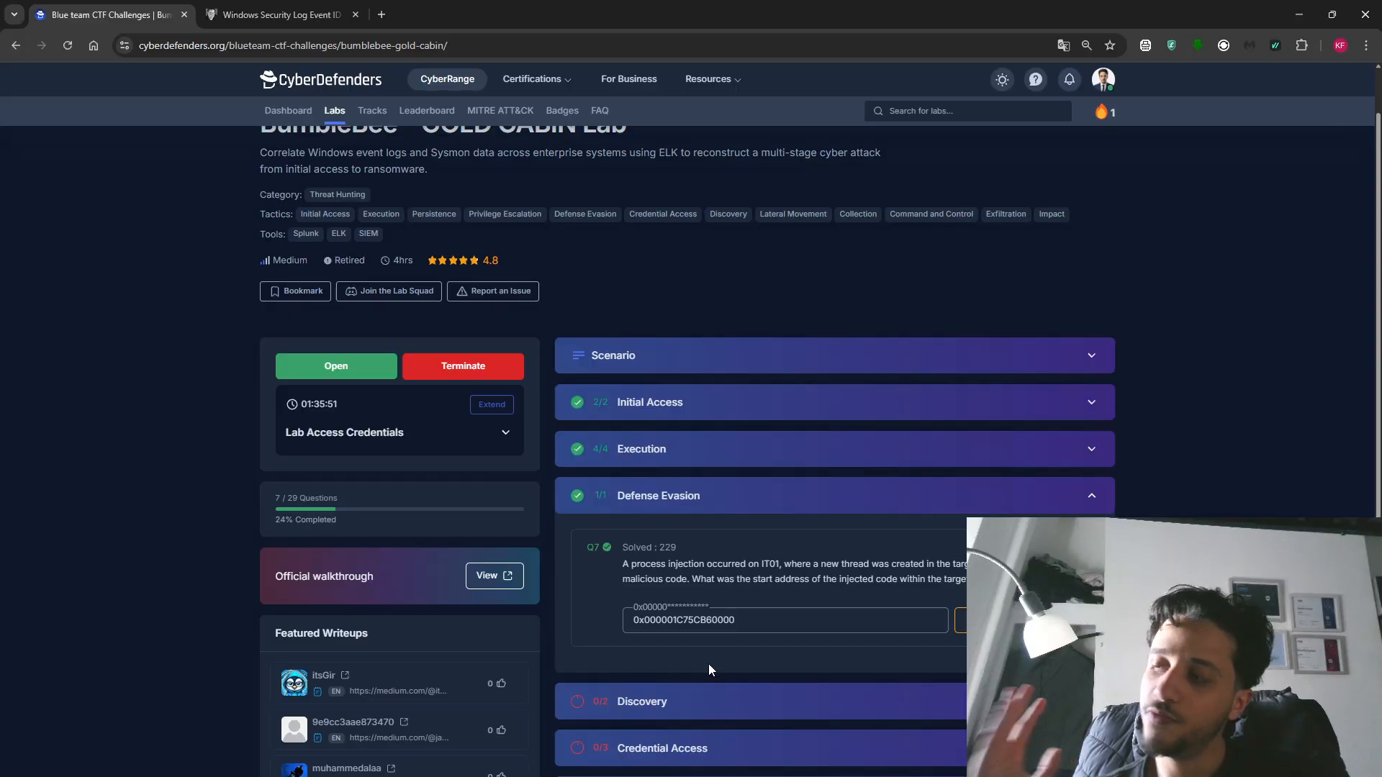
- Look up event ID 8 in the Ultimate IT Security encyclopedia and highlight the CreateRemoteThread title
click(314, 18)
click(303, 386)
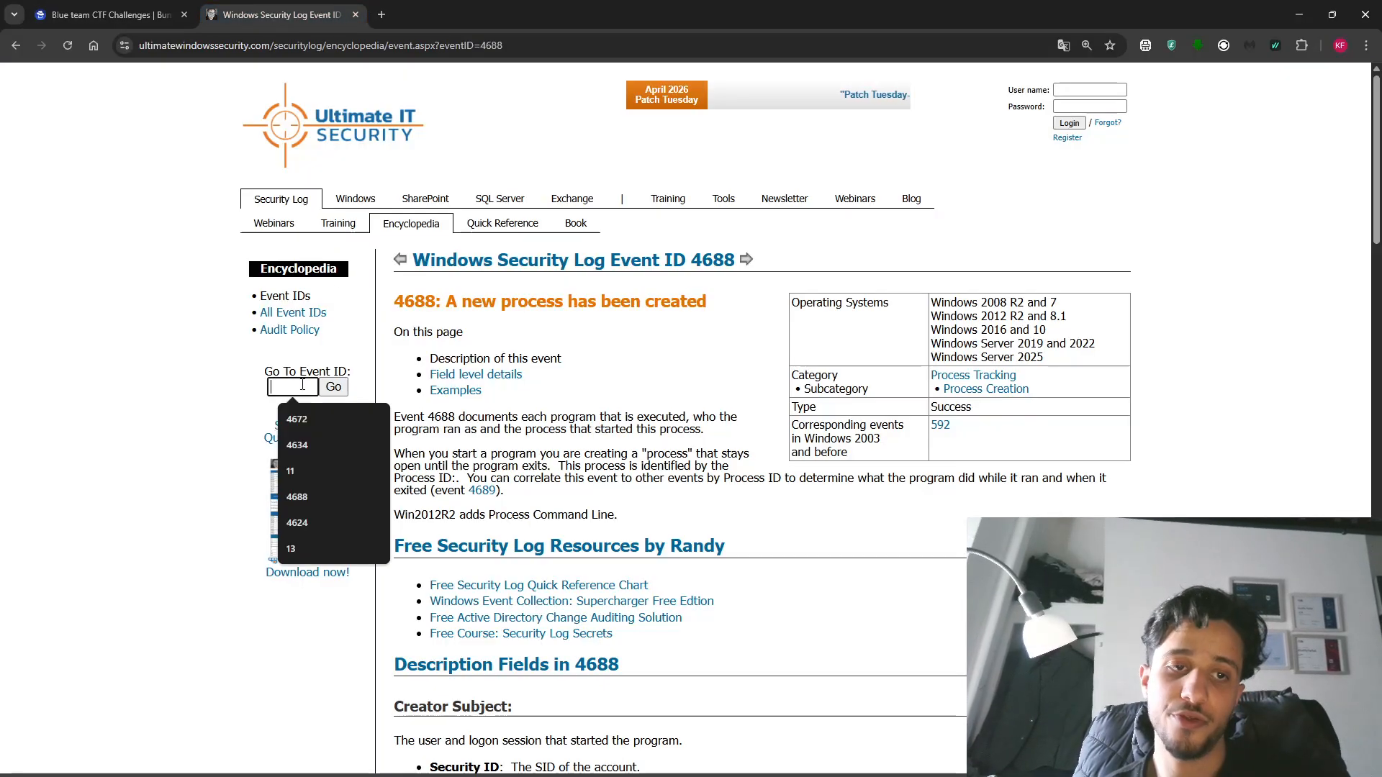
text(8)
key(Return)
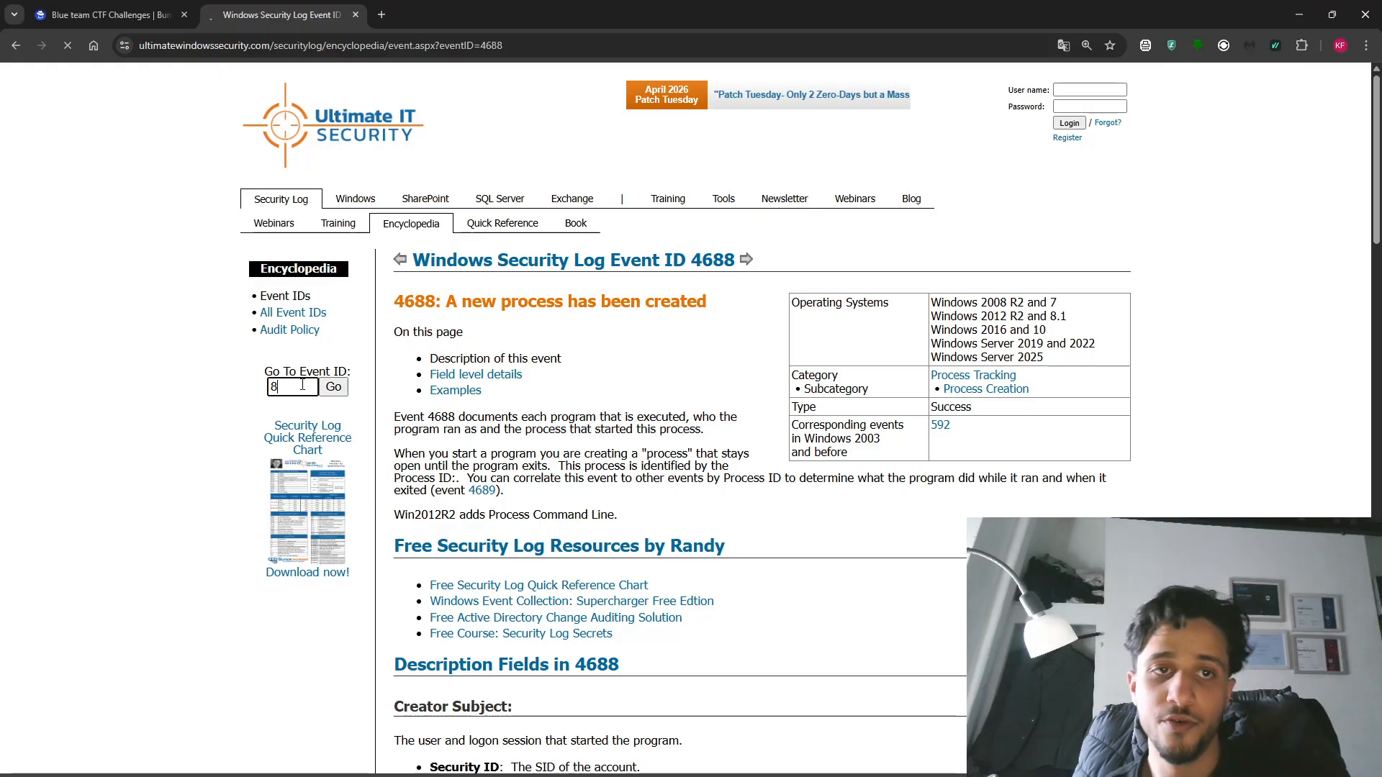
drag(426, 302, 588, 302)
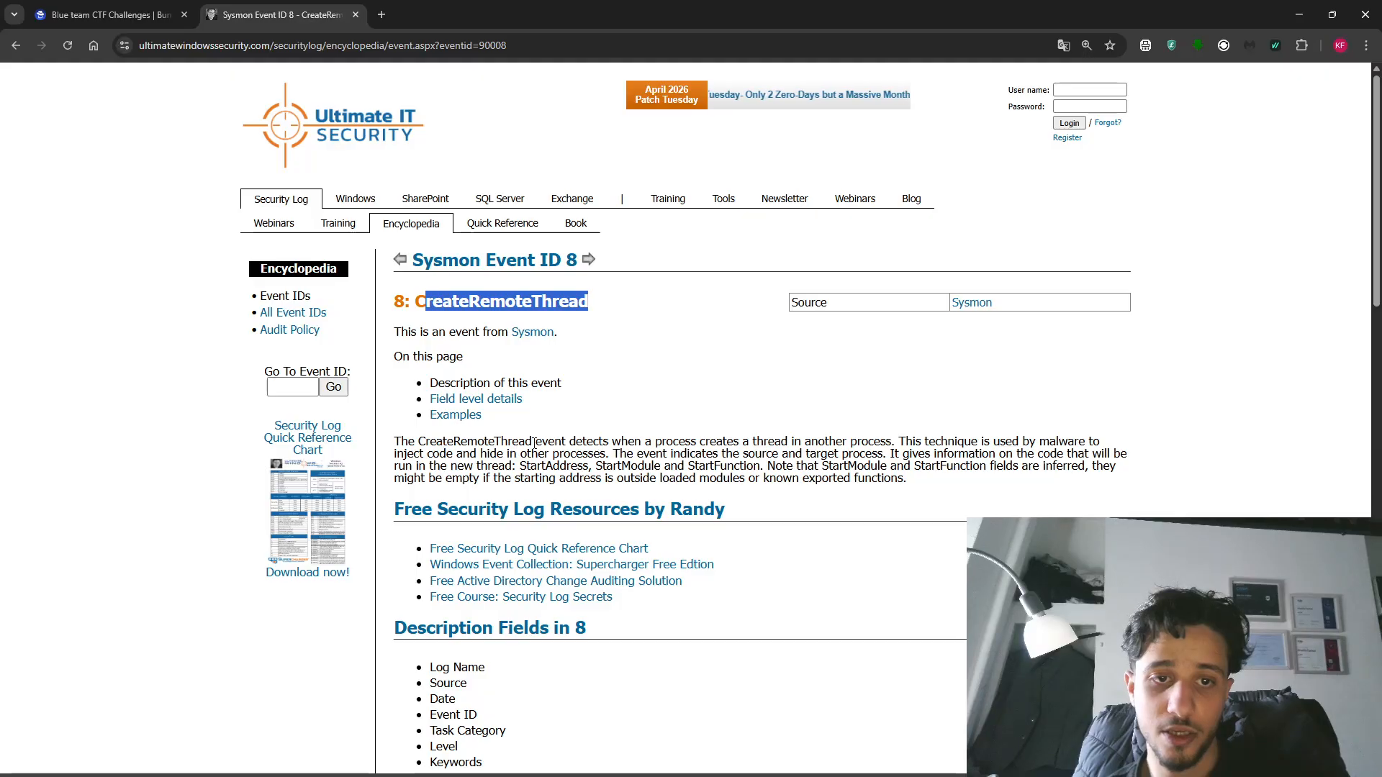
- Highlight "inject code" in the event ID 8 description, and search Splunk for index=main host="IT01" AND EventID="8"
drag(542, 441, 404, 454)
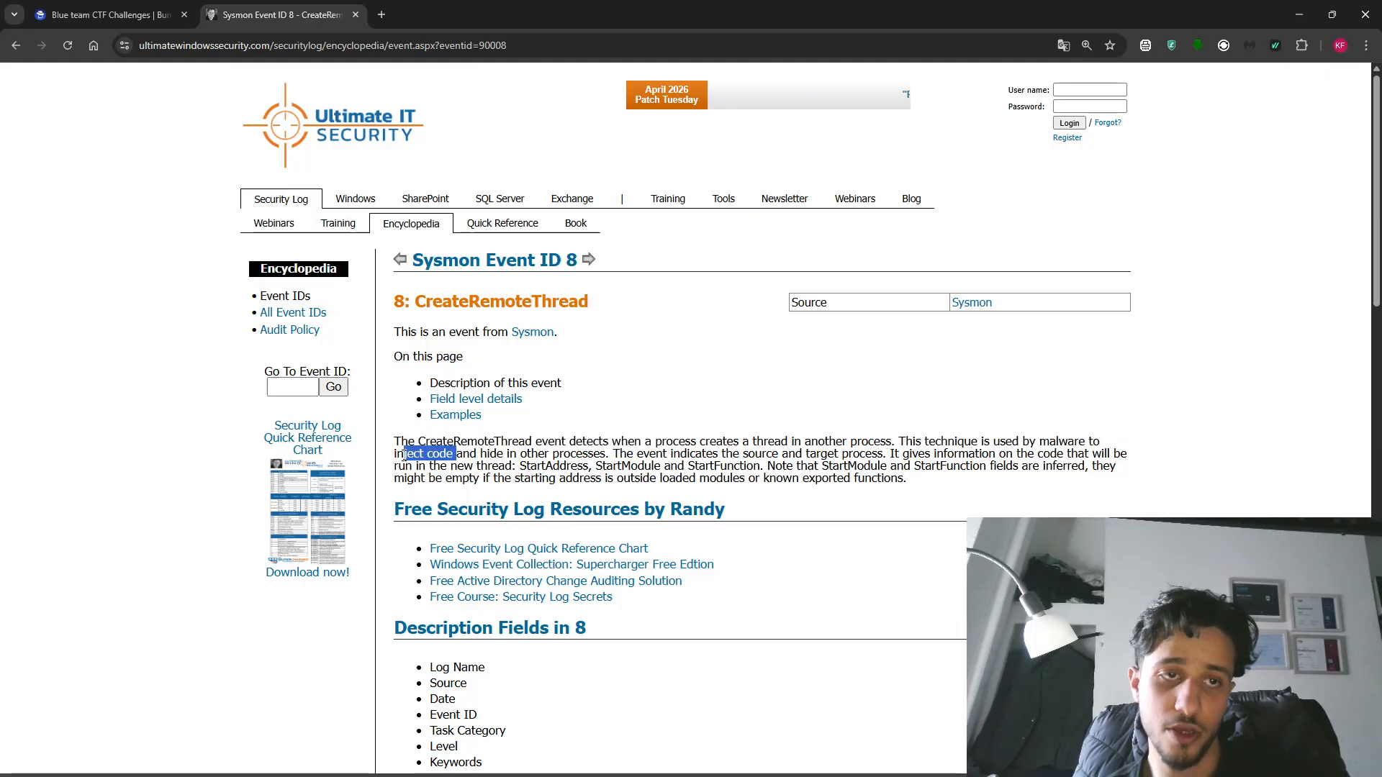
click(630, 774)
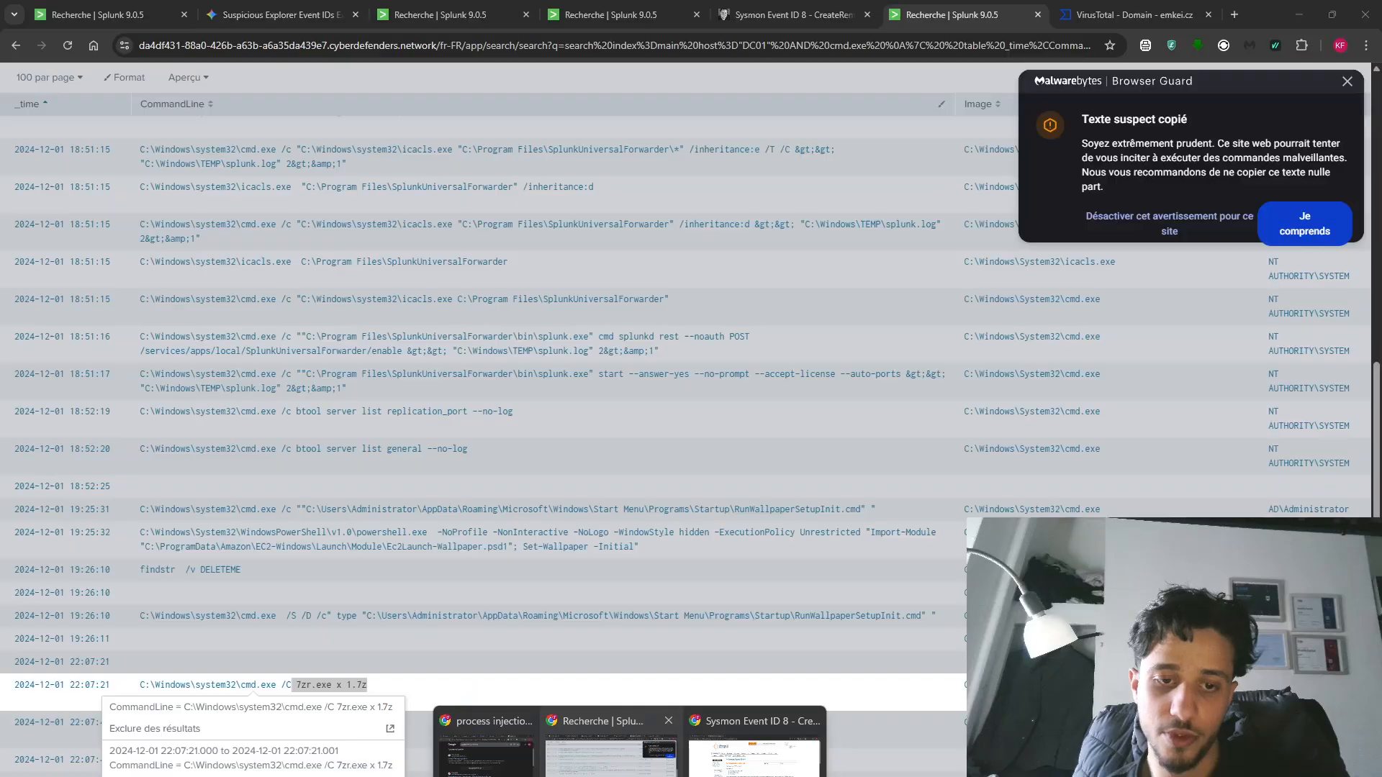
click(611, 752)
drag(221, 154, 126, 138)
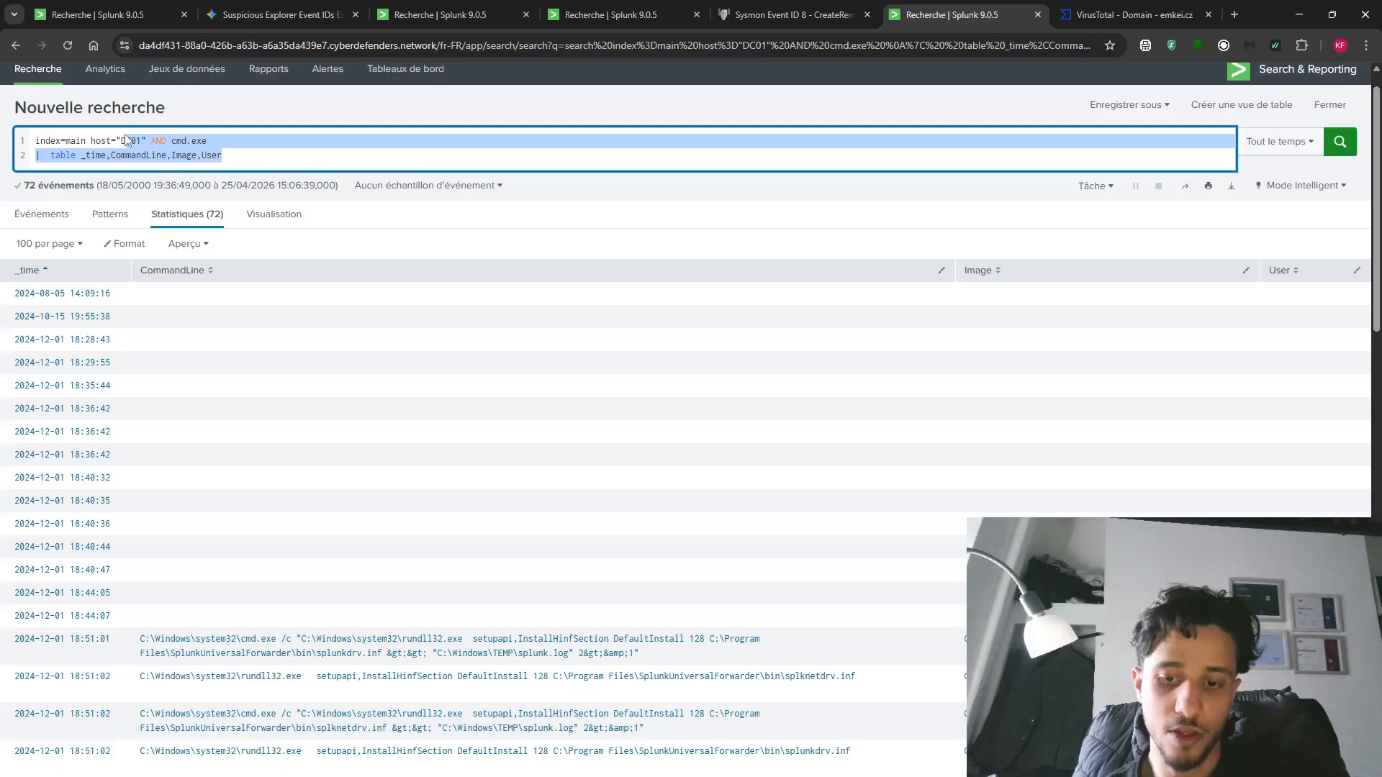
key(BackSpace)
key(BackSpace)
text(it)
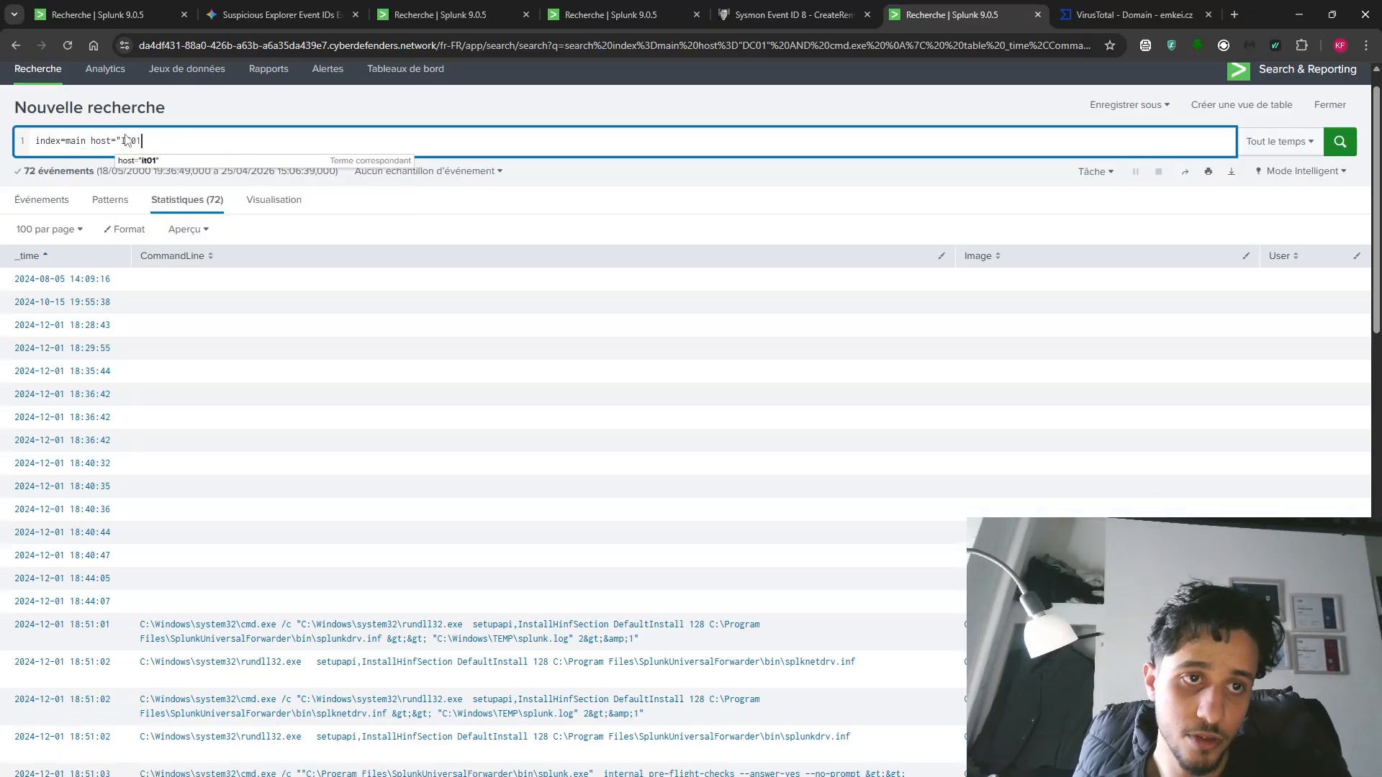
text(01" )
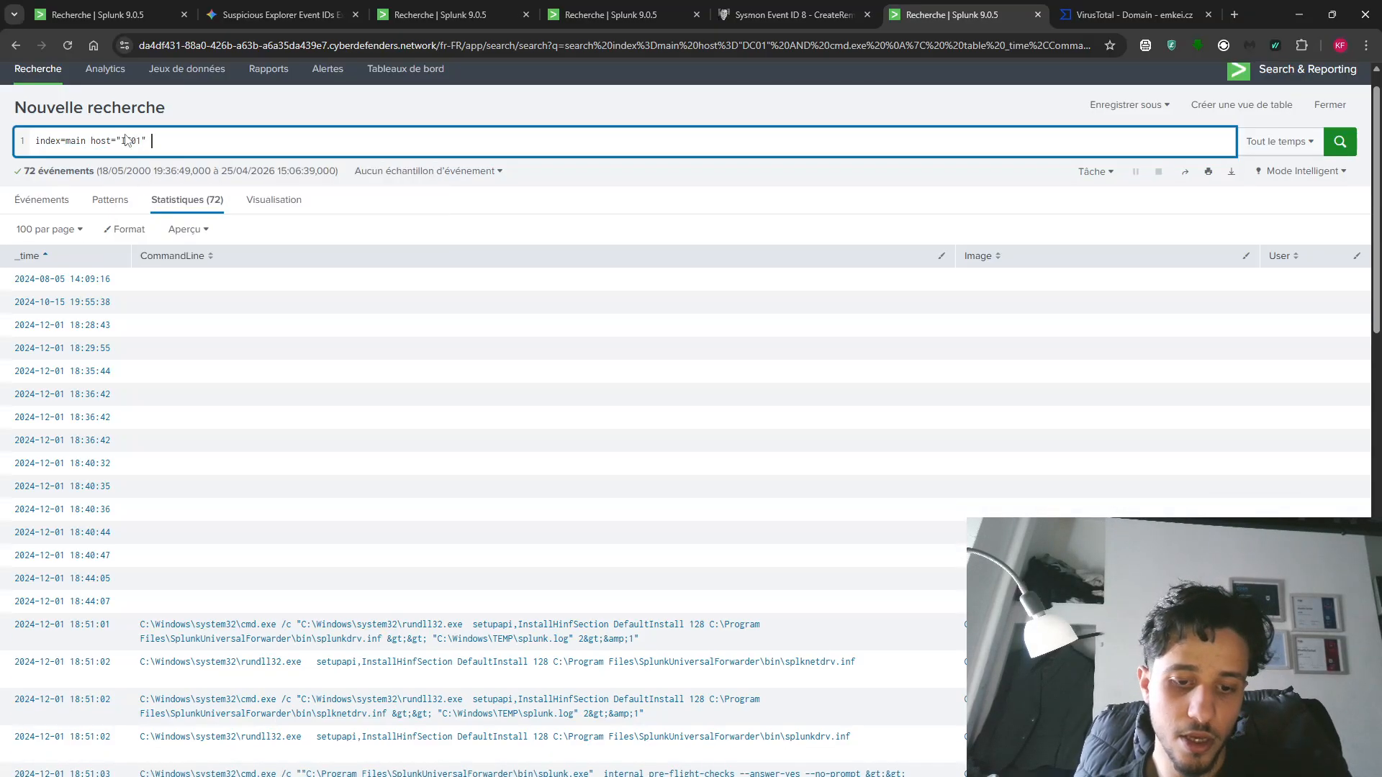
text(AND eVENT)
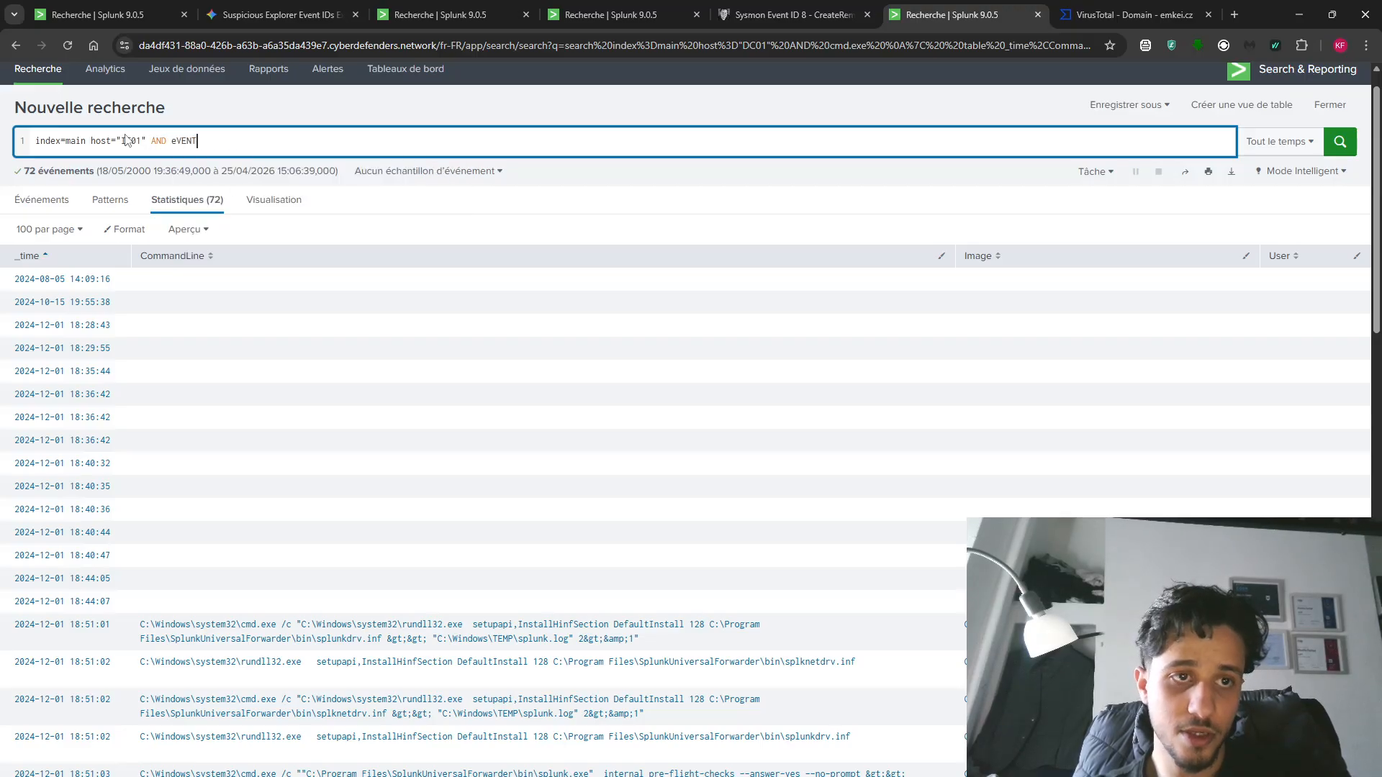
key(BackSpace)
text(E)
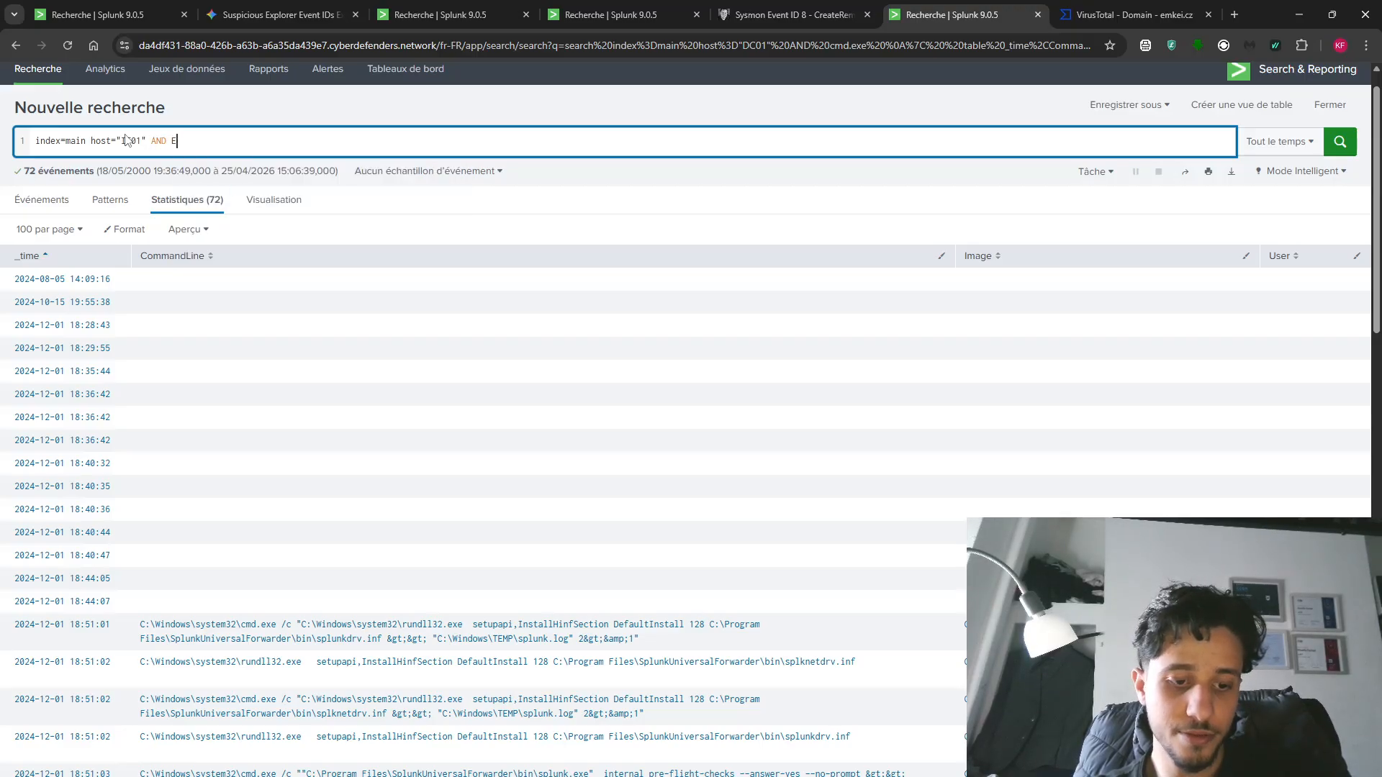
text(ventID="8)
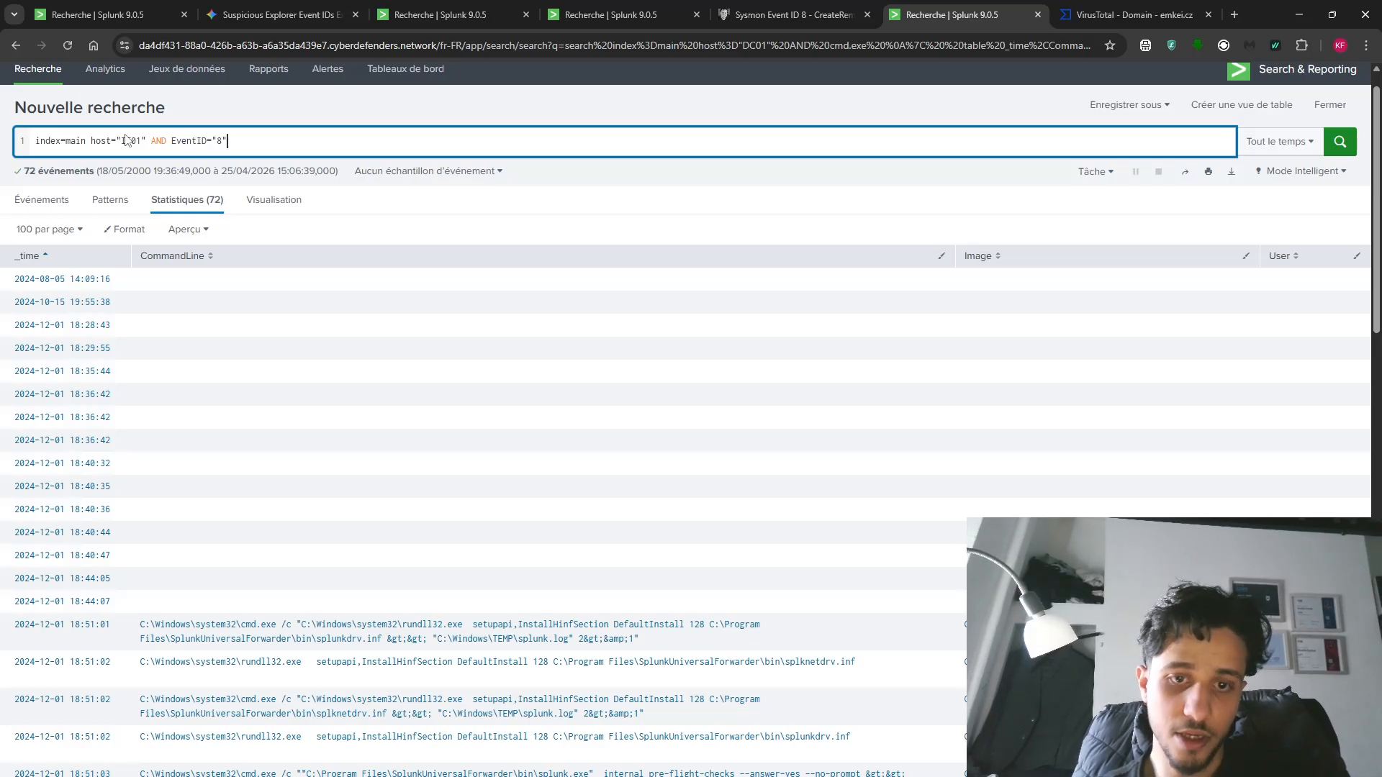
key(Return)
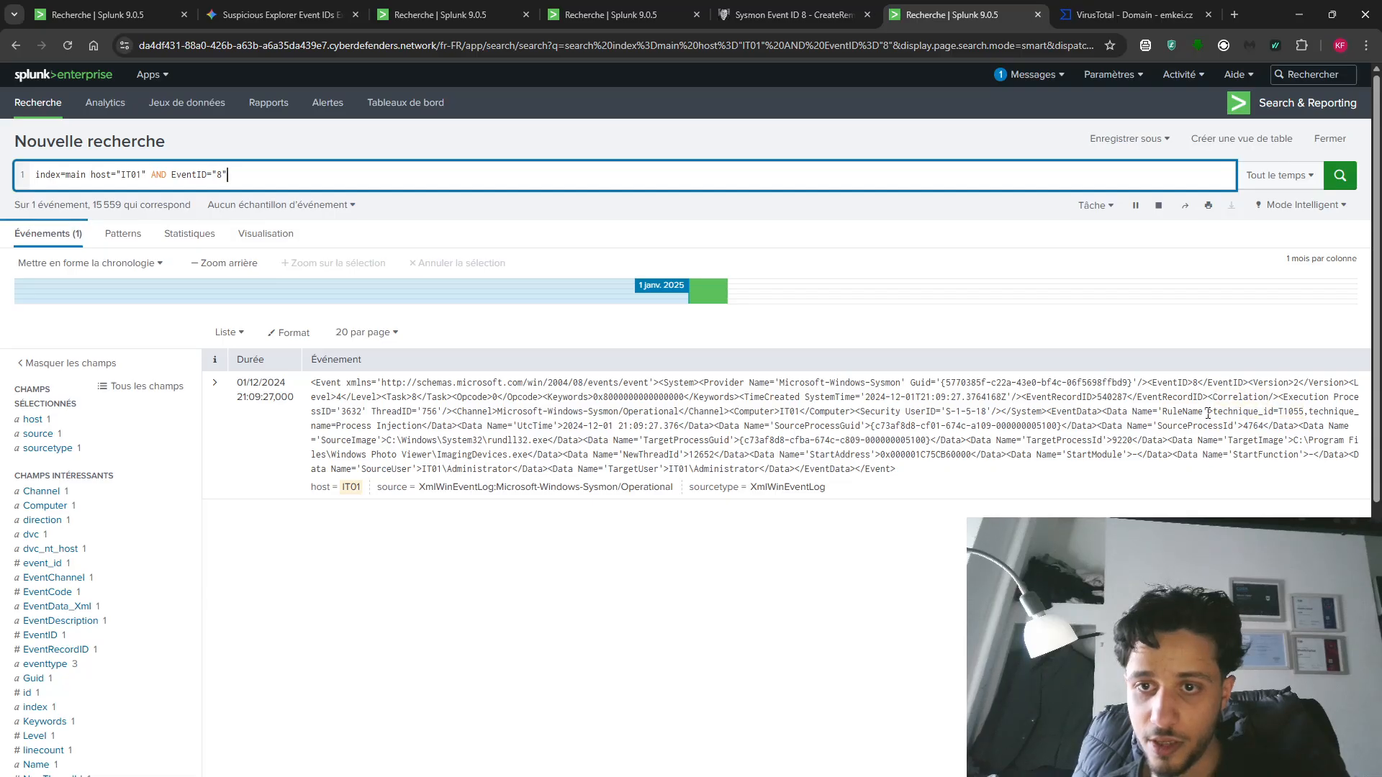
- Highlight the RuleName technique ID and name in the IT01 event, and inspect the values of the EventData_Xml field
drag(1208, 411, 417, 426)
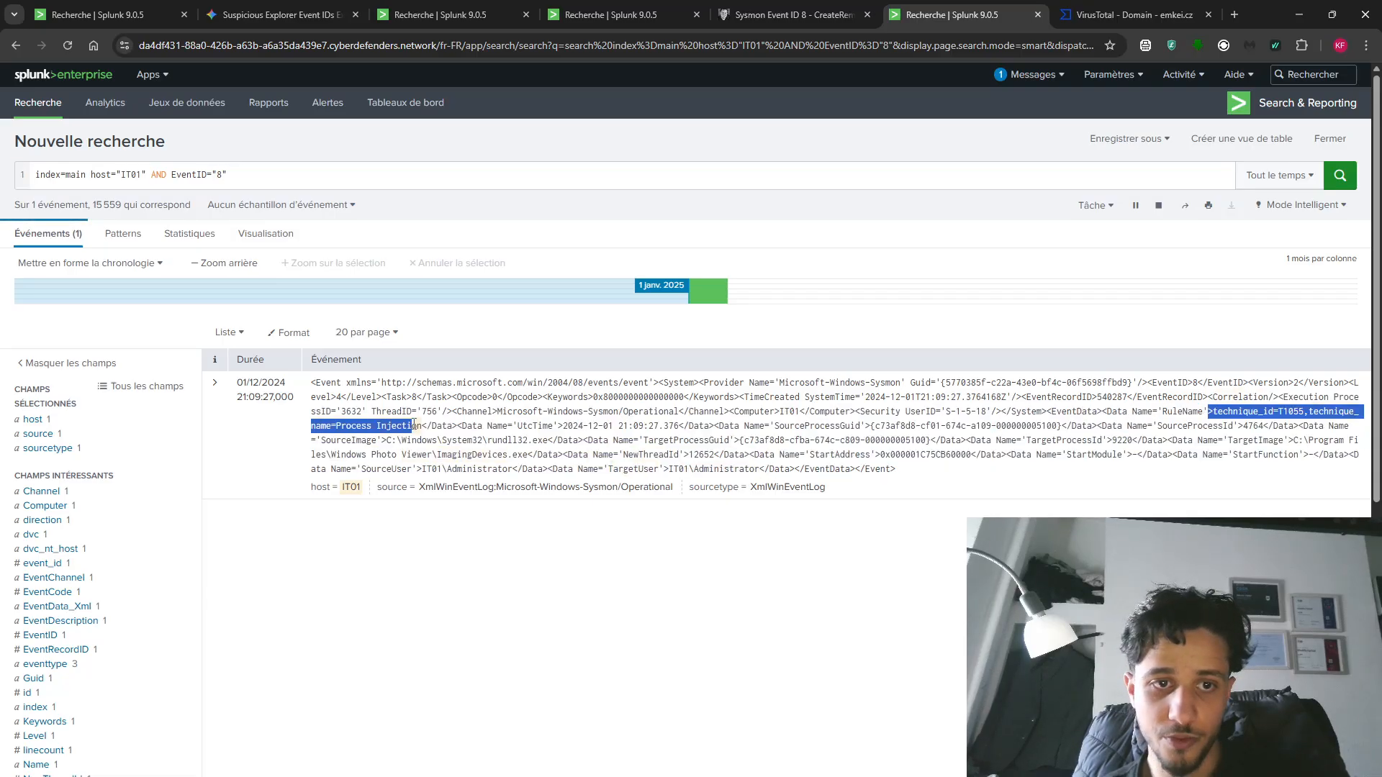
click(433, 439)
click(728, 541)
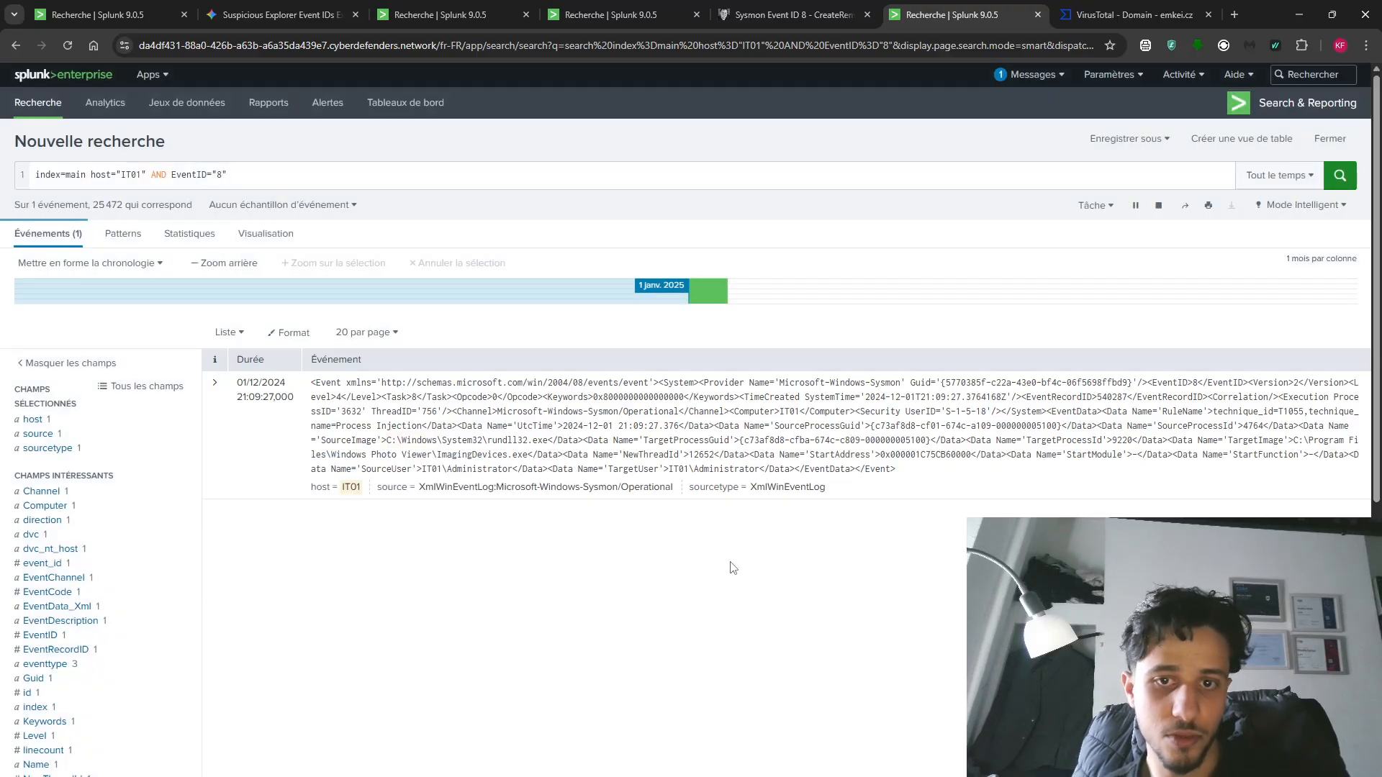
scroll(133, 551, down, 4)
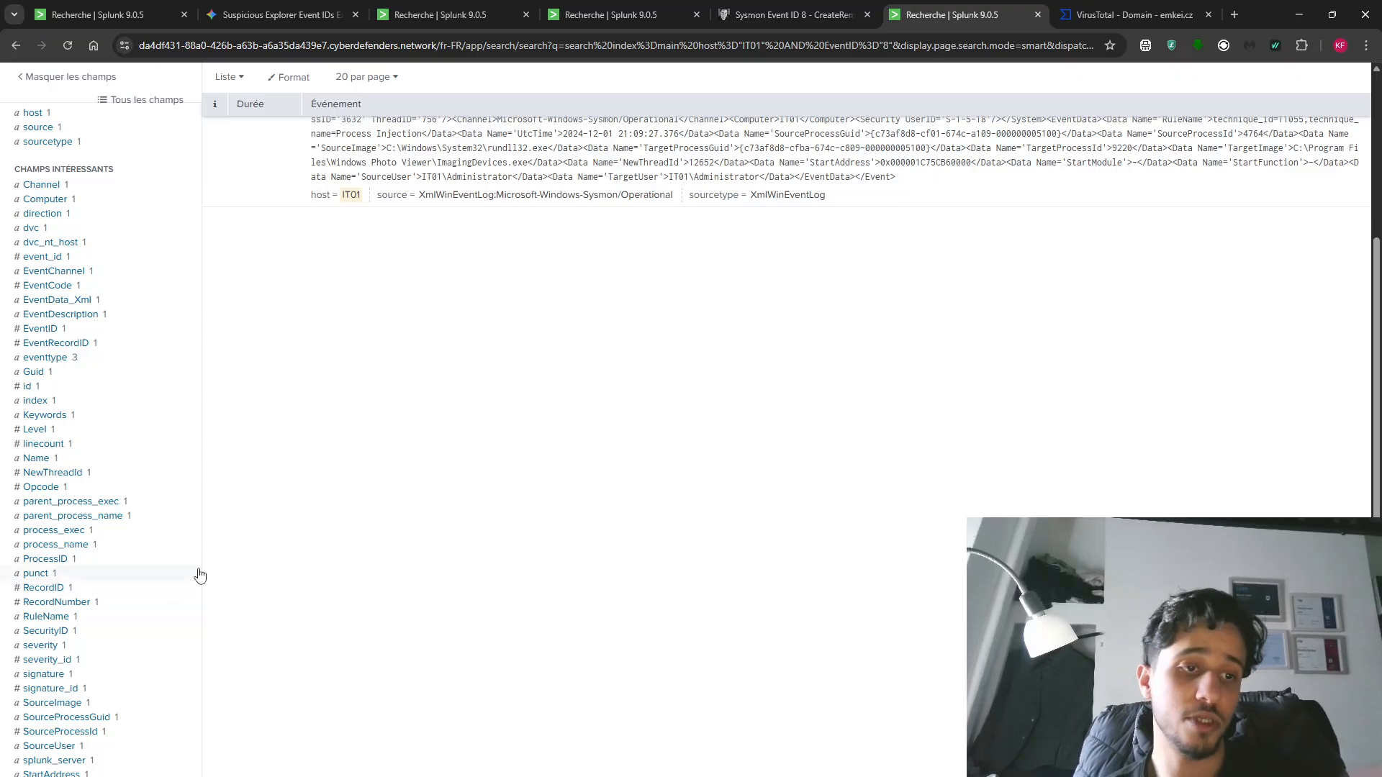
click(22, 299)
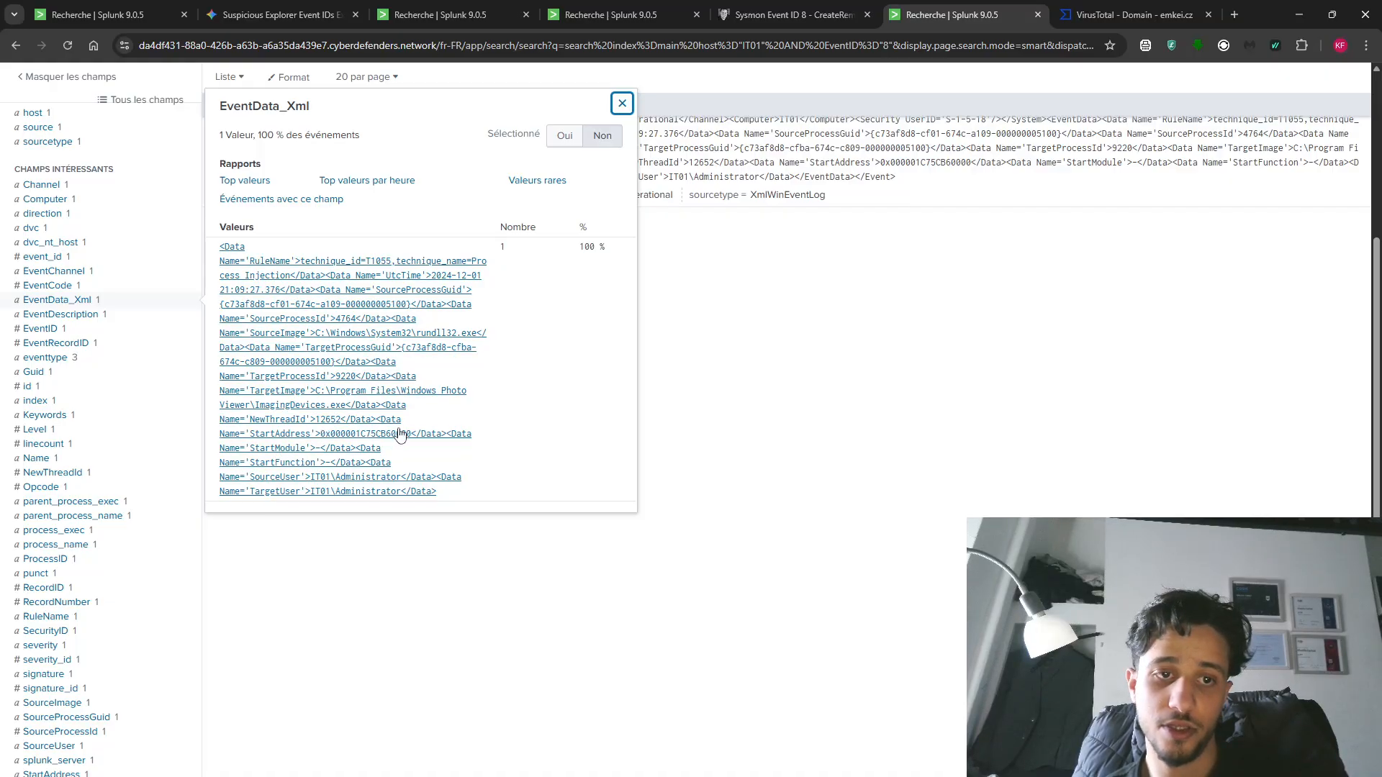
click(605, 681)
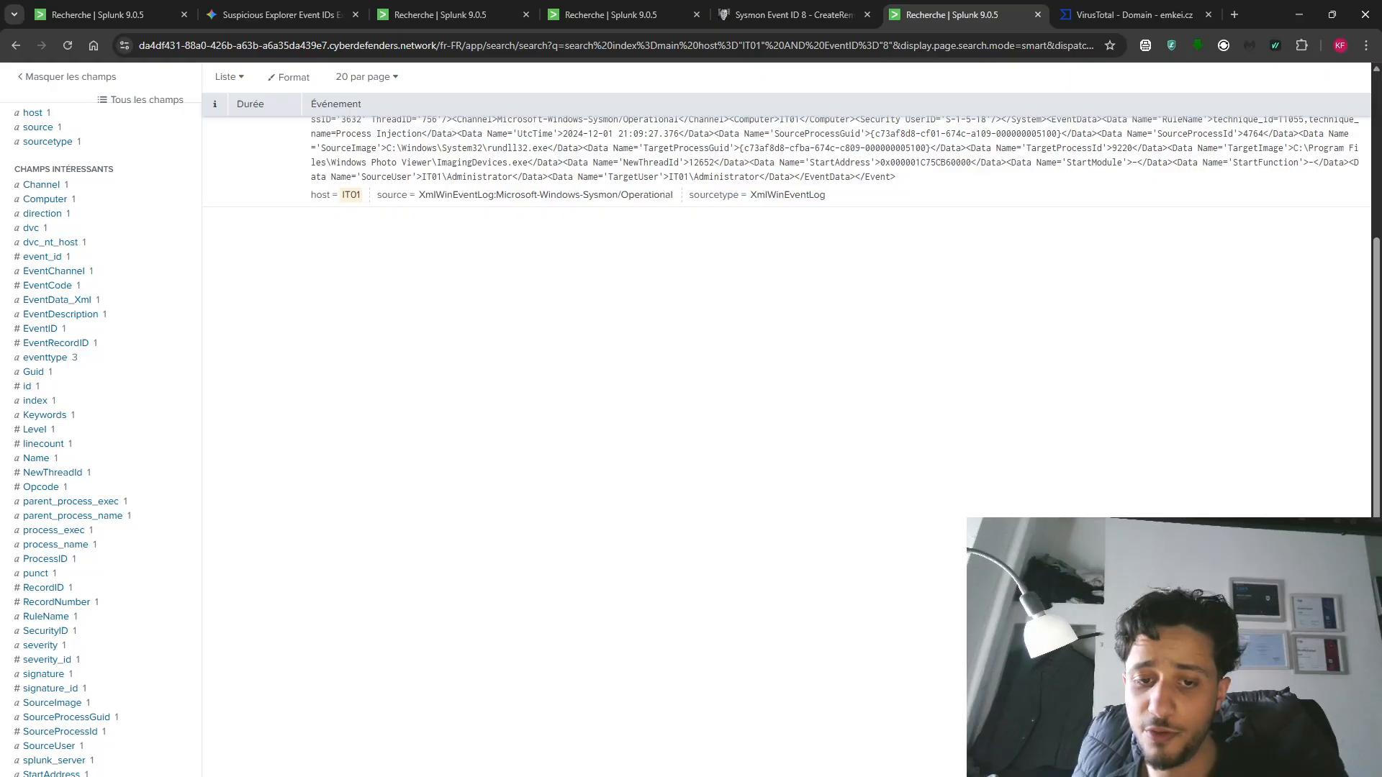
- Switch to the CyberDefenders lab page and collapse the Defense Evasion section
mouse_move(630, 776)
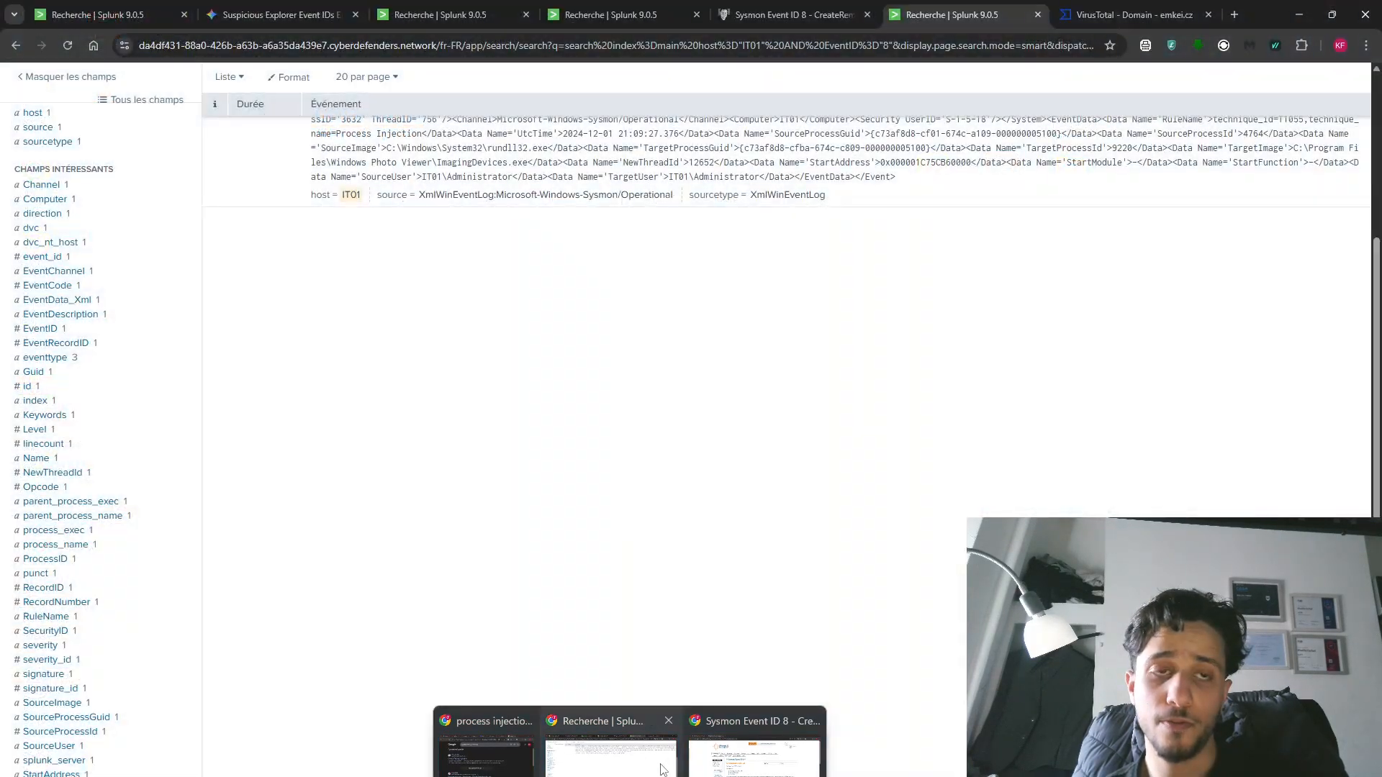
click(744, 767)
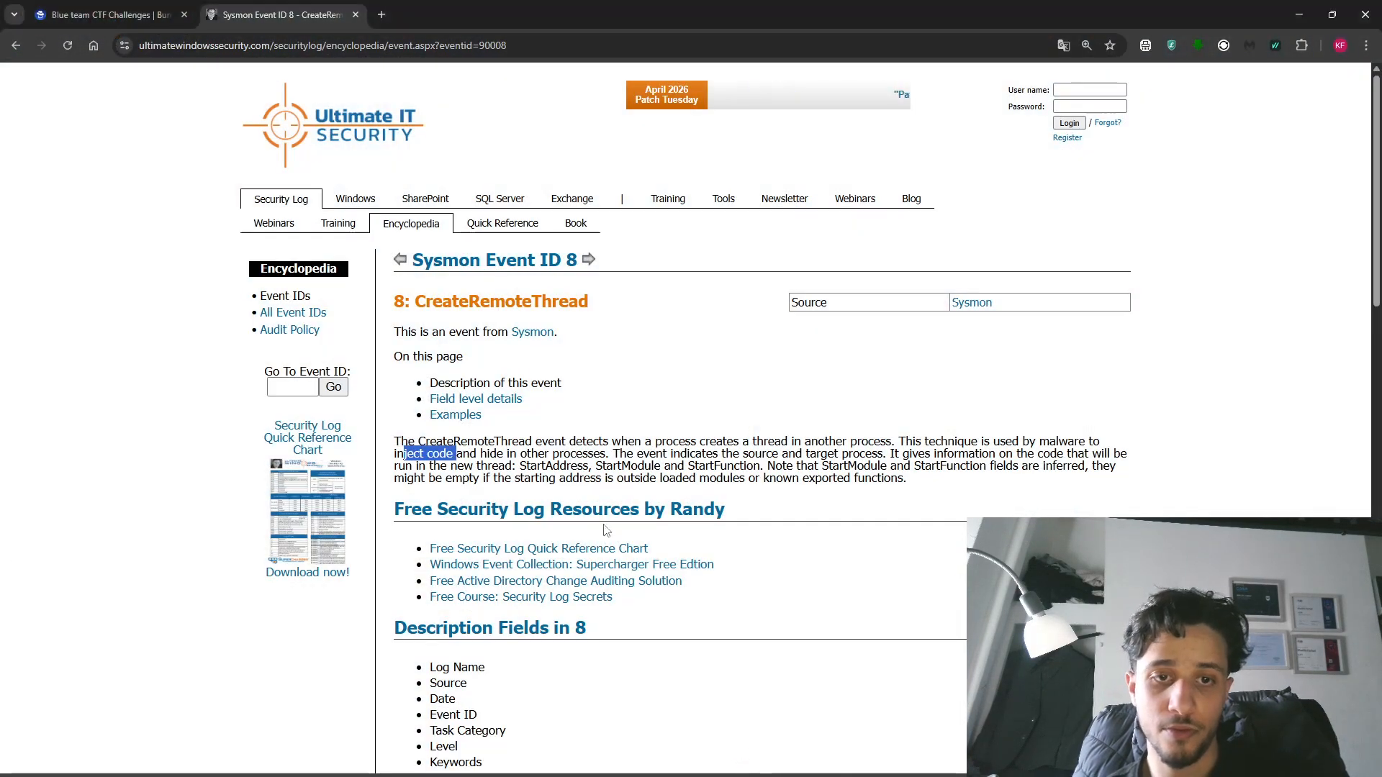
click(108, 14)
click(692, 490)
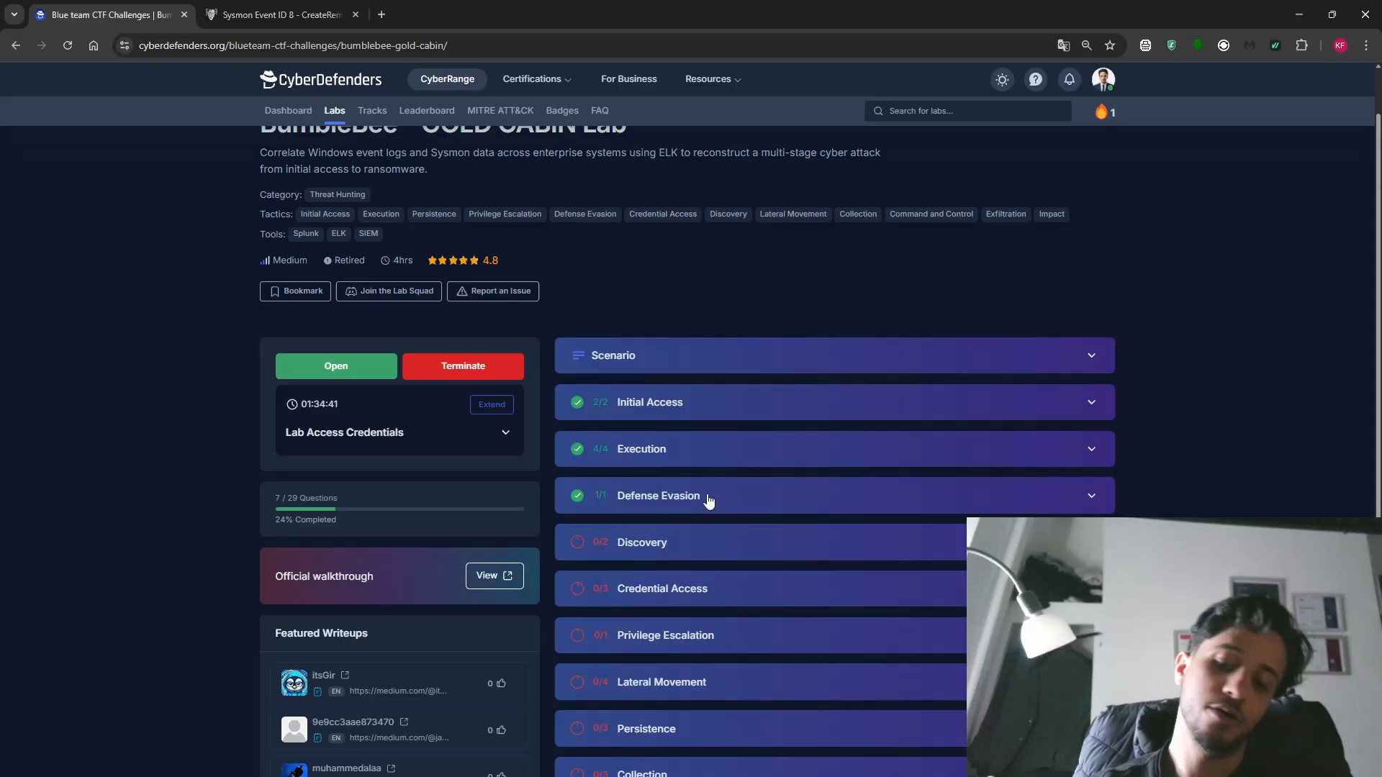
scroll(707, 502, up, 1)
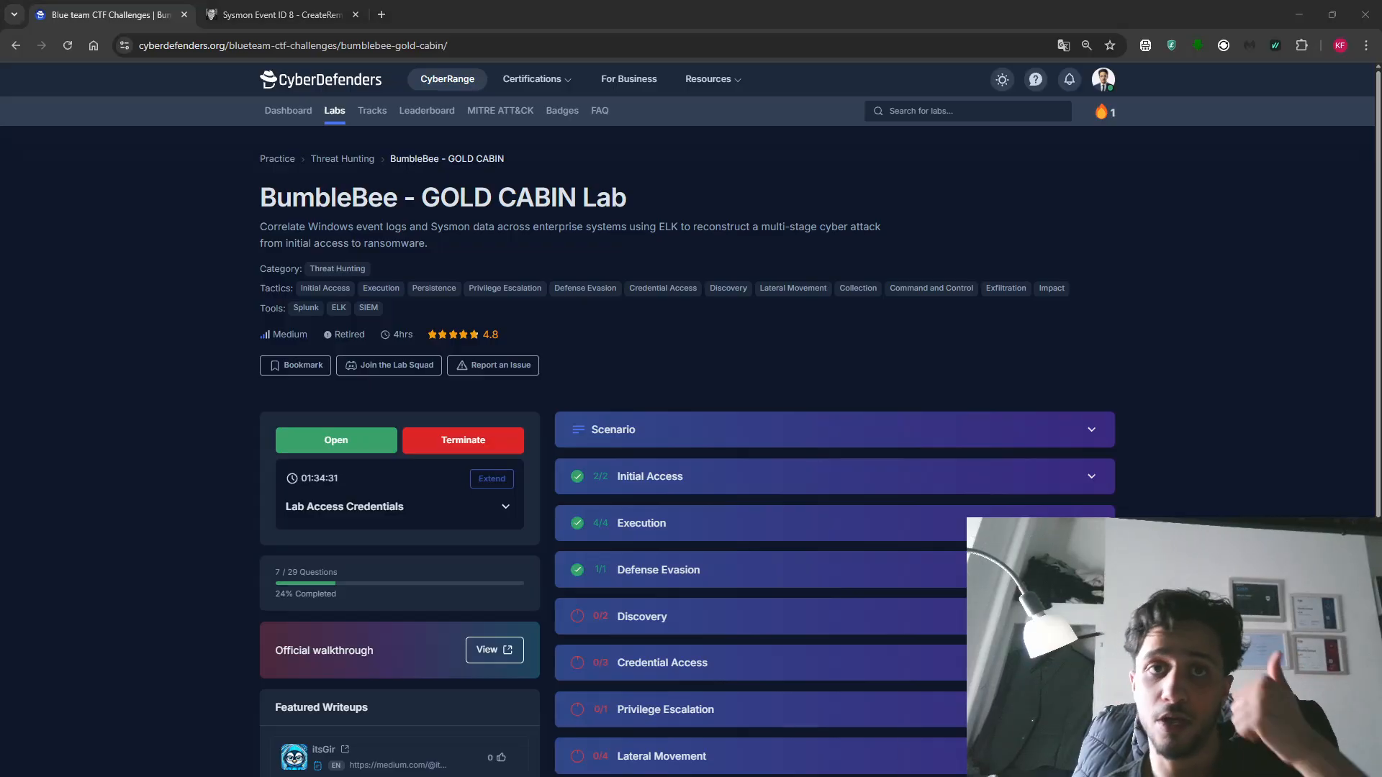
mouse_move(884, 776)
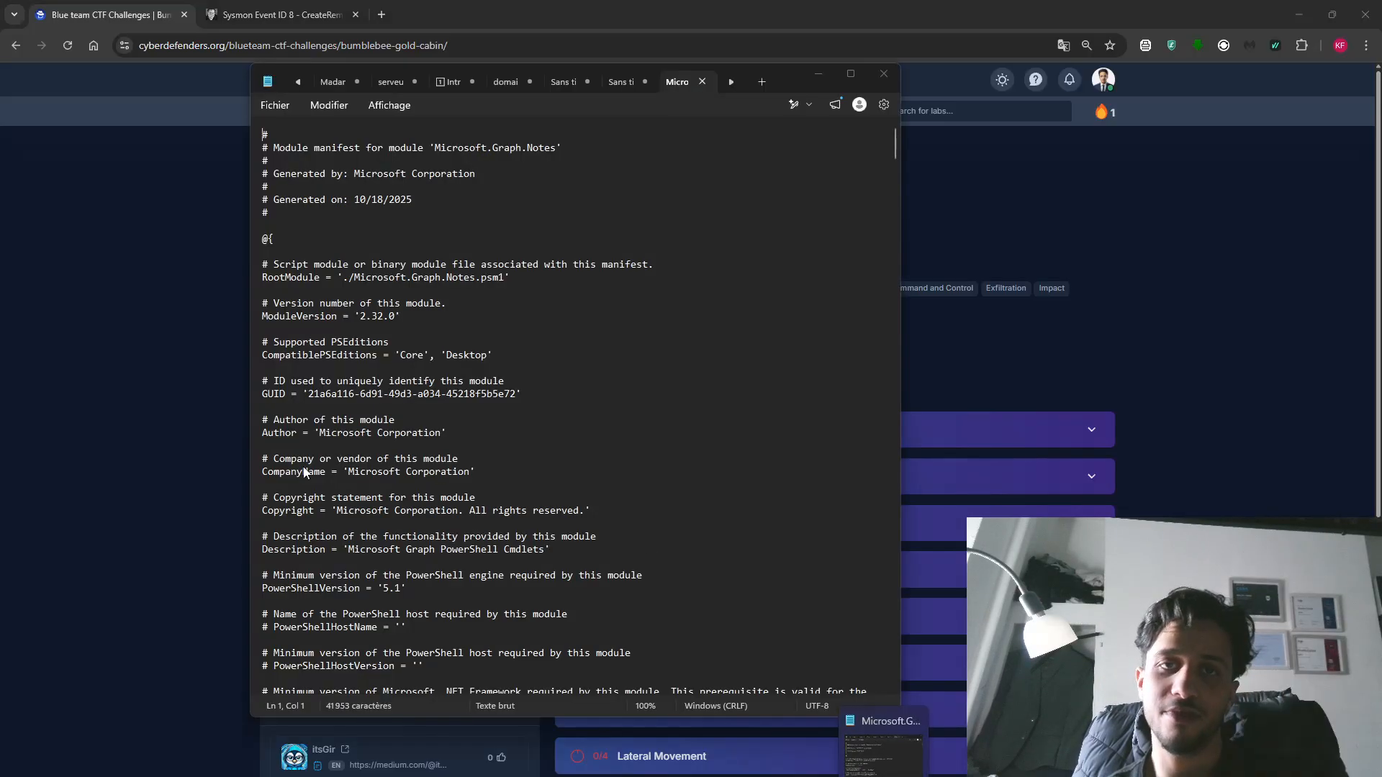